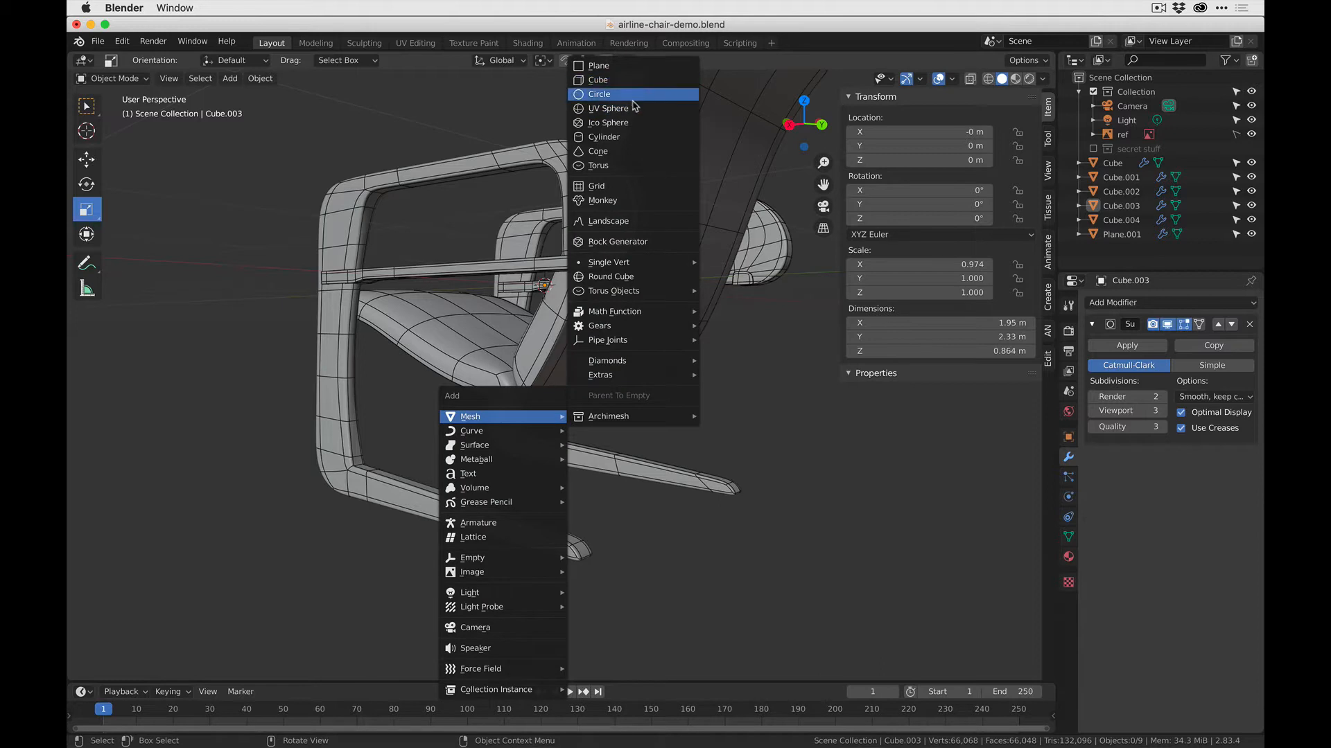
- Add a mesh cylinder at the origin with 6 vertices
click(629, 138)
click(173, 666)
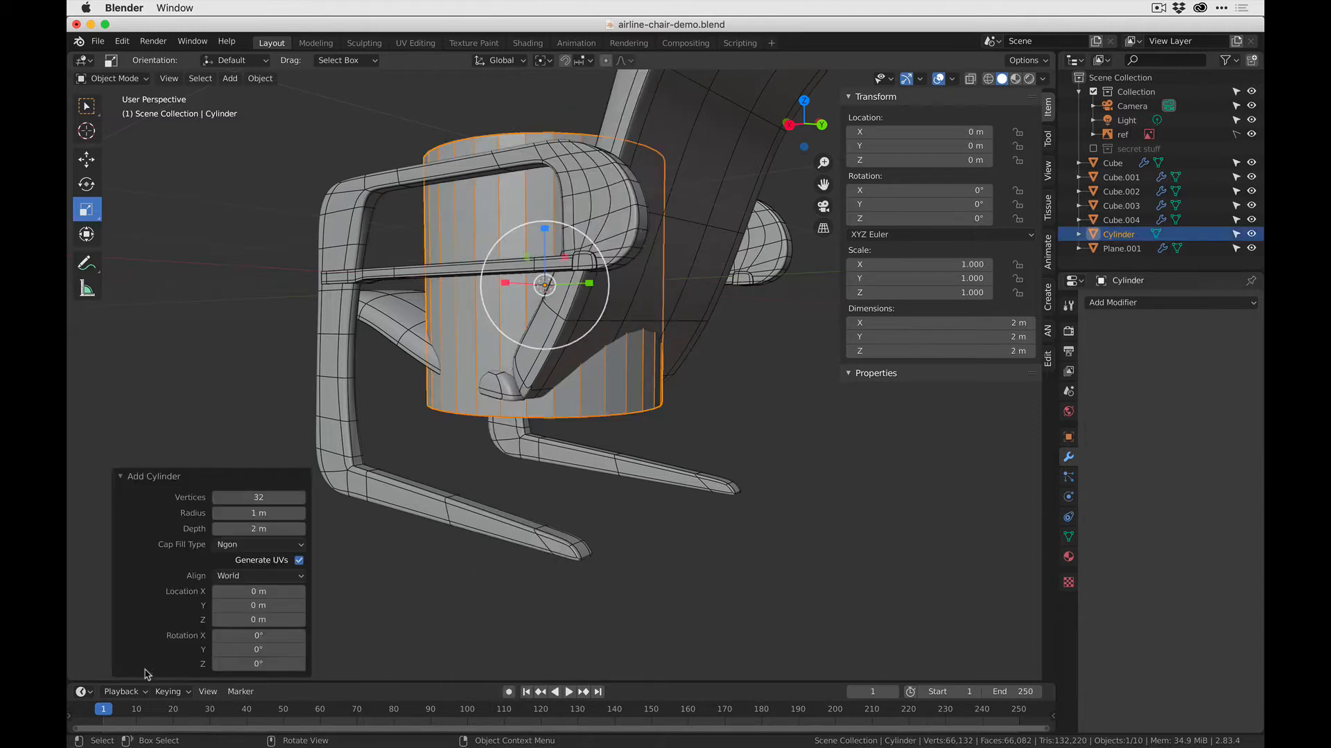
click(260, 498)
text(6)
key(Return)
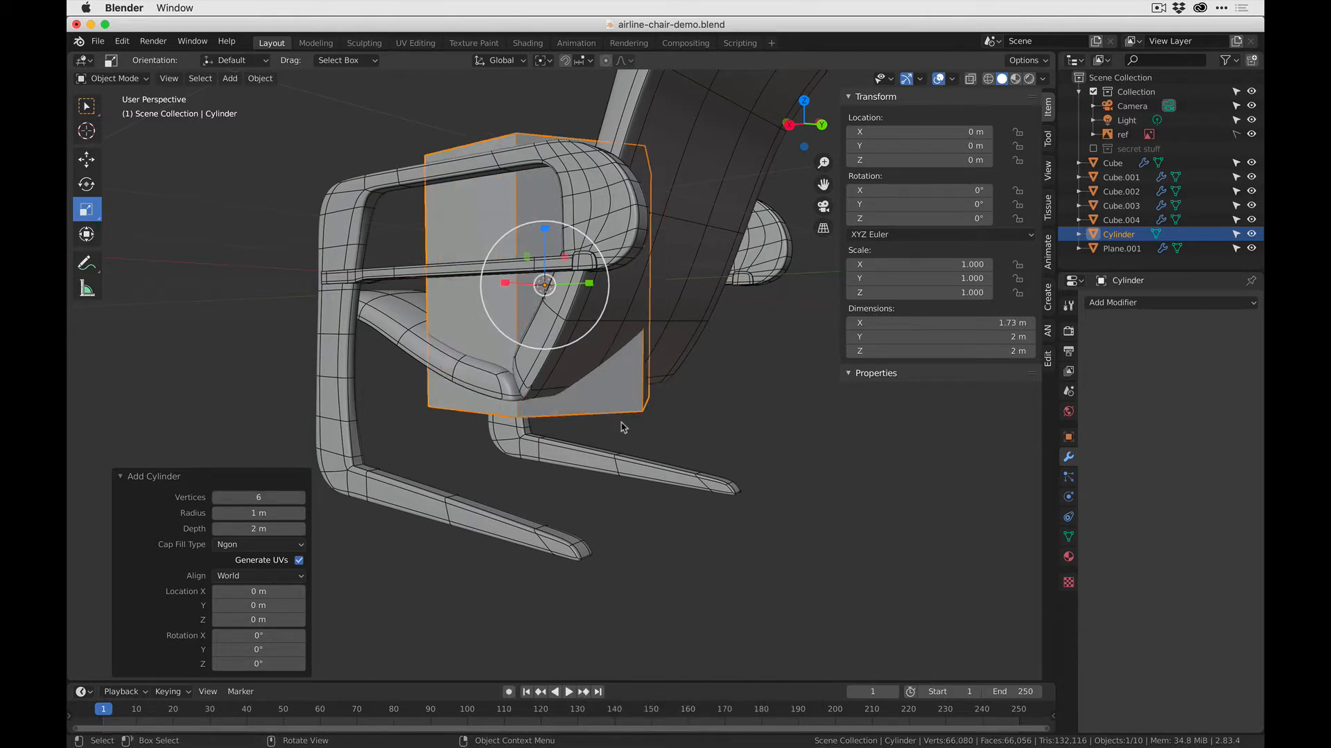
- Rotate the hexagonal cylinder 90° about the Y axis so it lies across the chair
key(r)
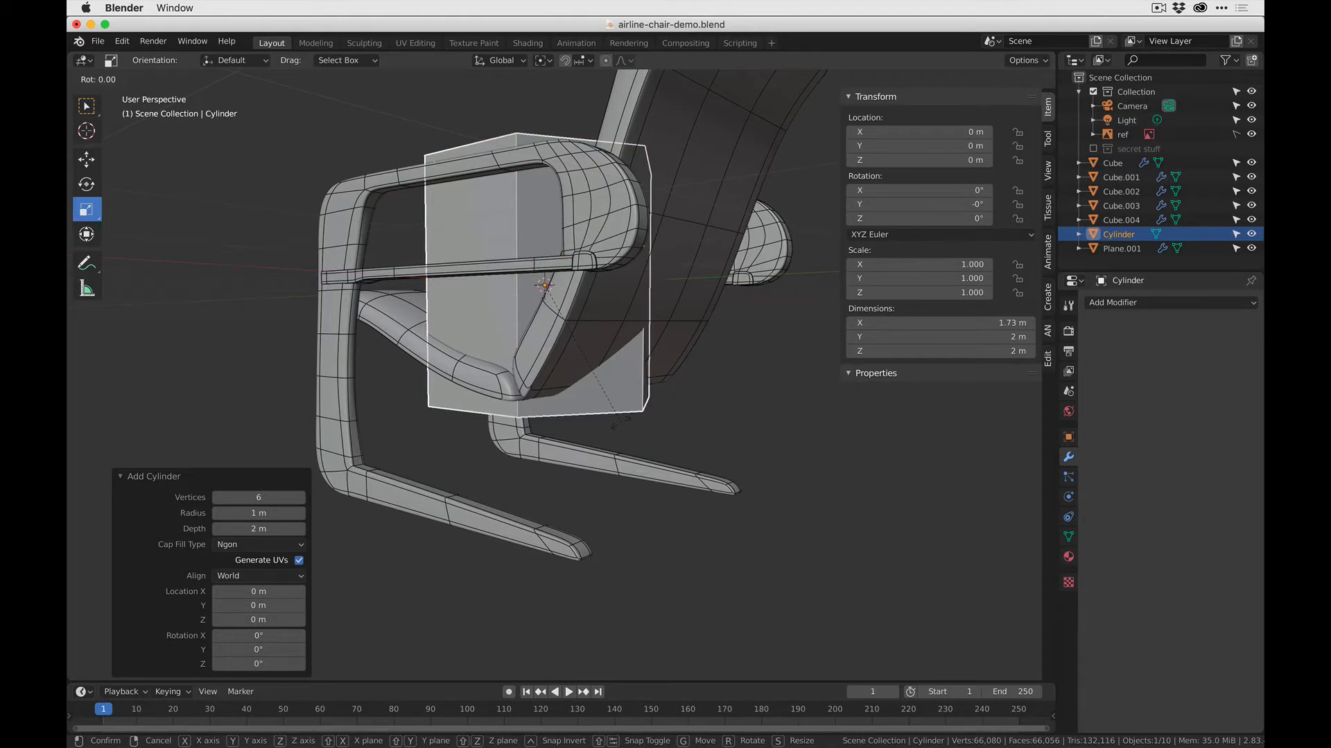
key(y)
key(9)
key(0)
key(Return)
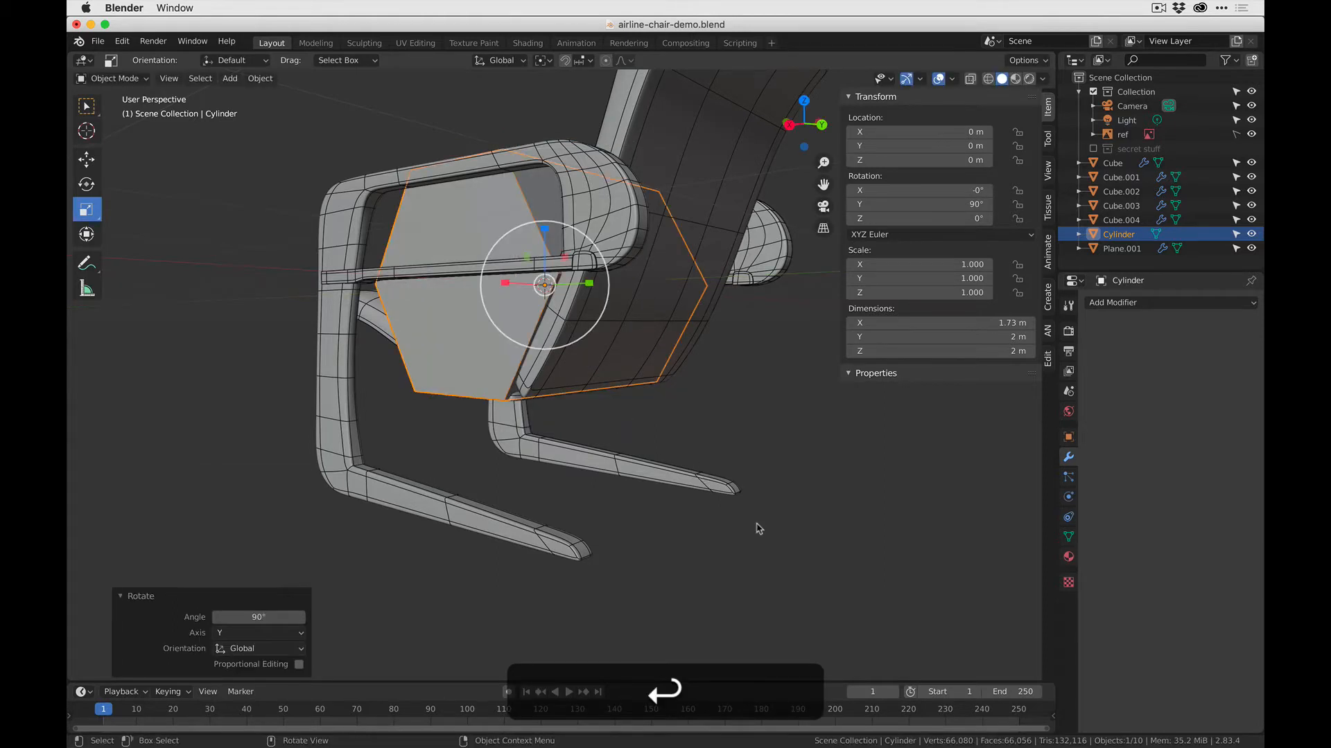
- Scale the hexagonal cylinder down uniformly to about 0.245
key(s)
click(550, 276)
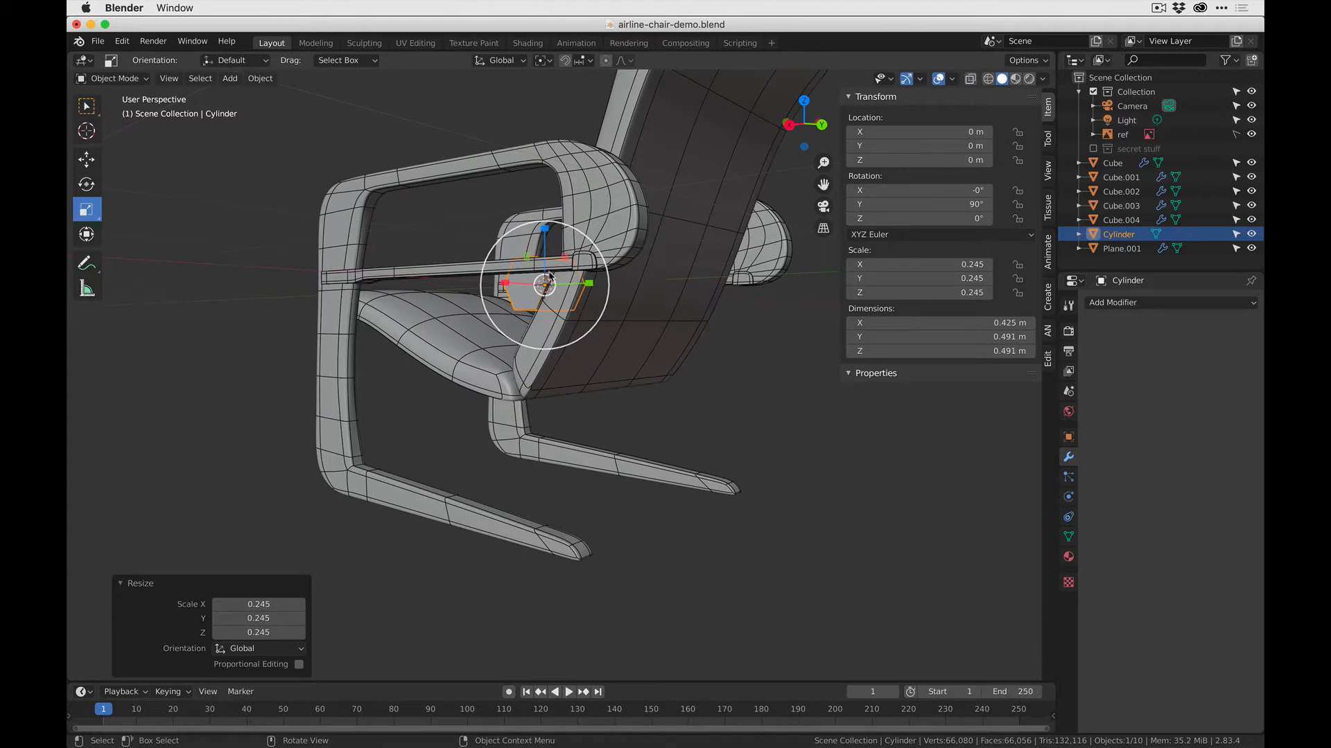
middle_drag(550, 276, 553, 252)
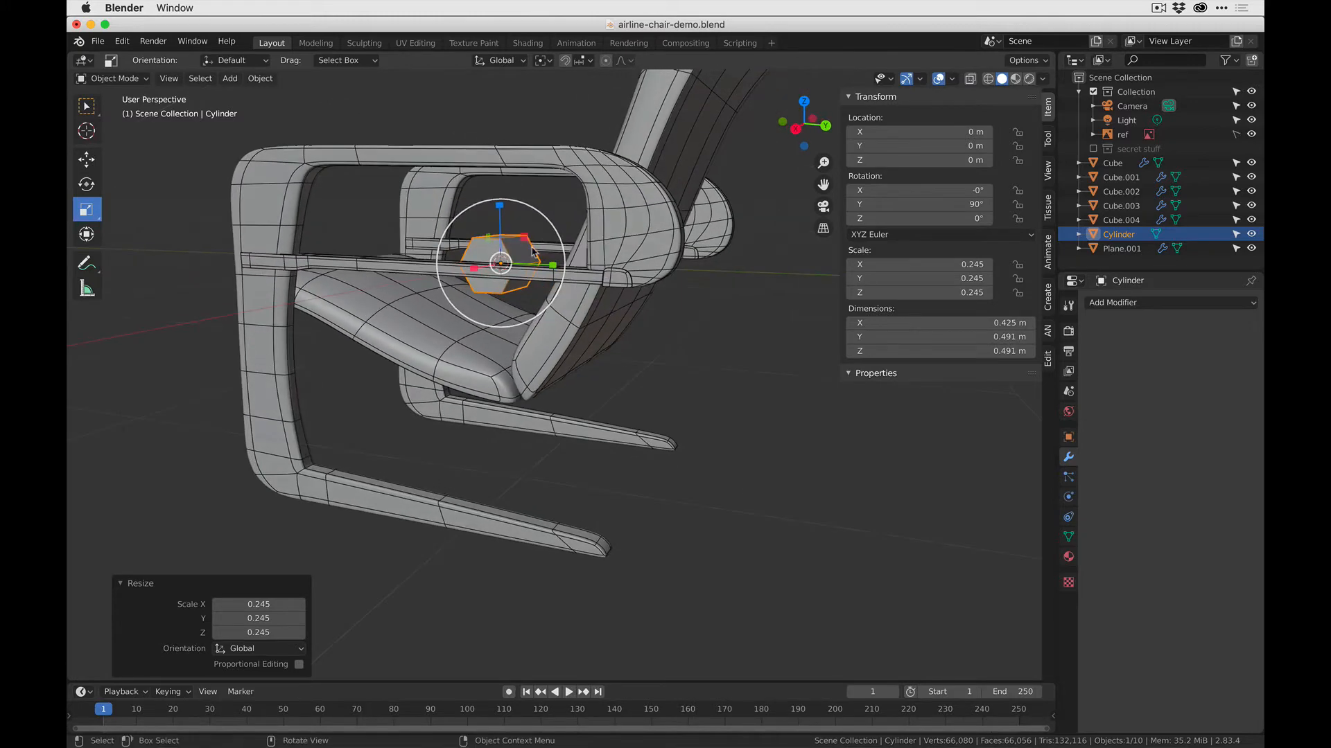
drag(524, 238, 606, 380)
key(super+z)
drag(525, 238, 585, 211)
key(super+z)
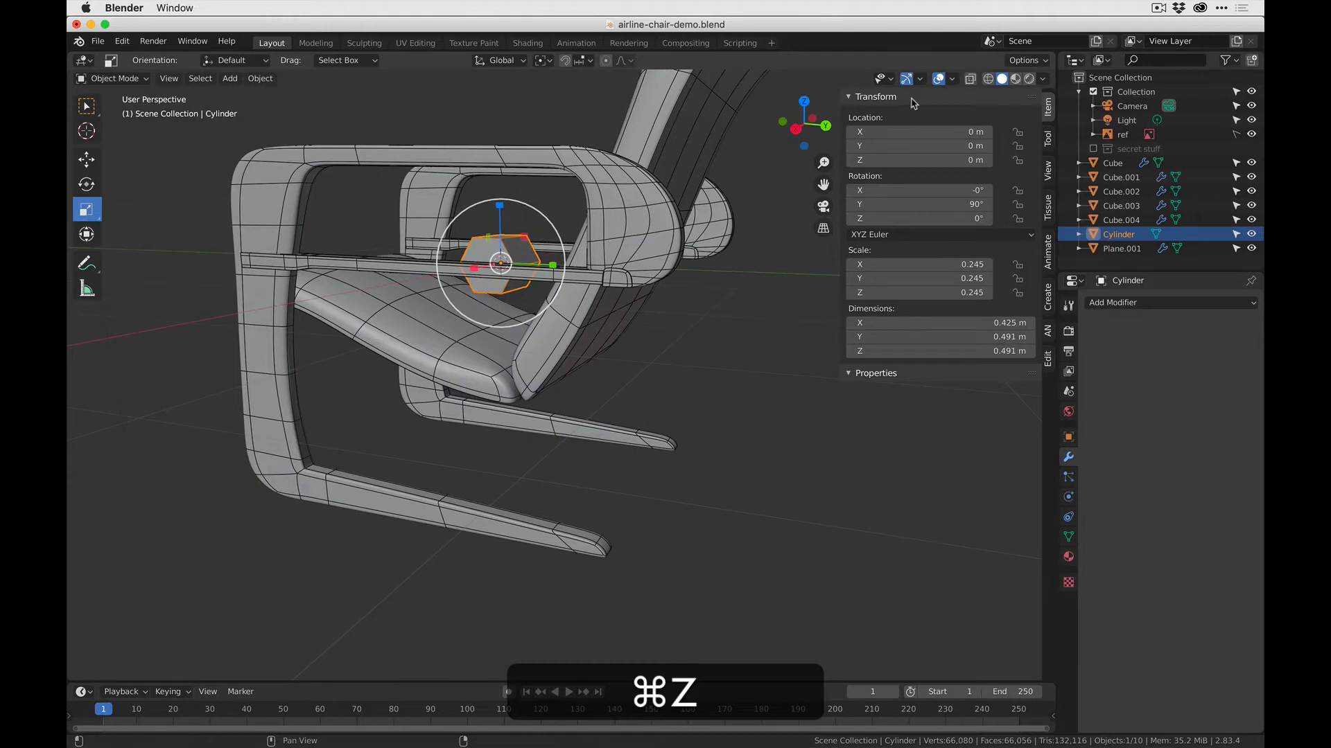
- In the right side view, move the cylinder to the seat-backrest joint, about Y 0.6 m and Z -0.85 m, and shrink it to about 0.048 scale
click(796, 129)
drag(468, 251, 519, 359)
key(super+z)
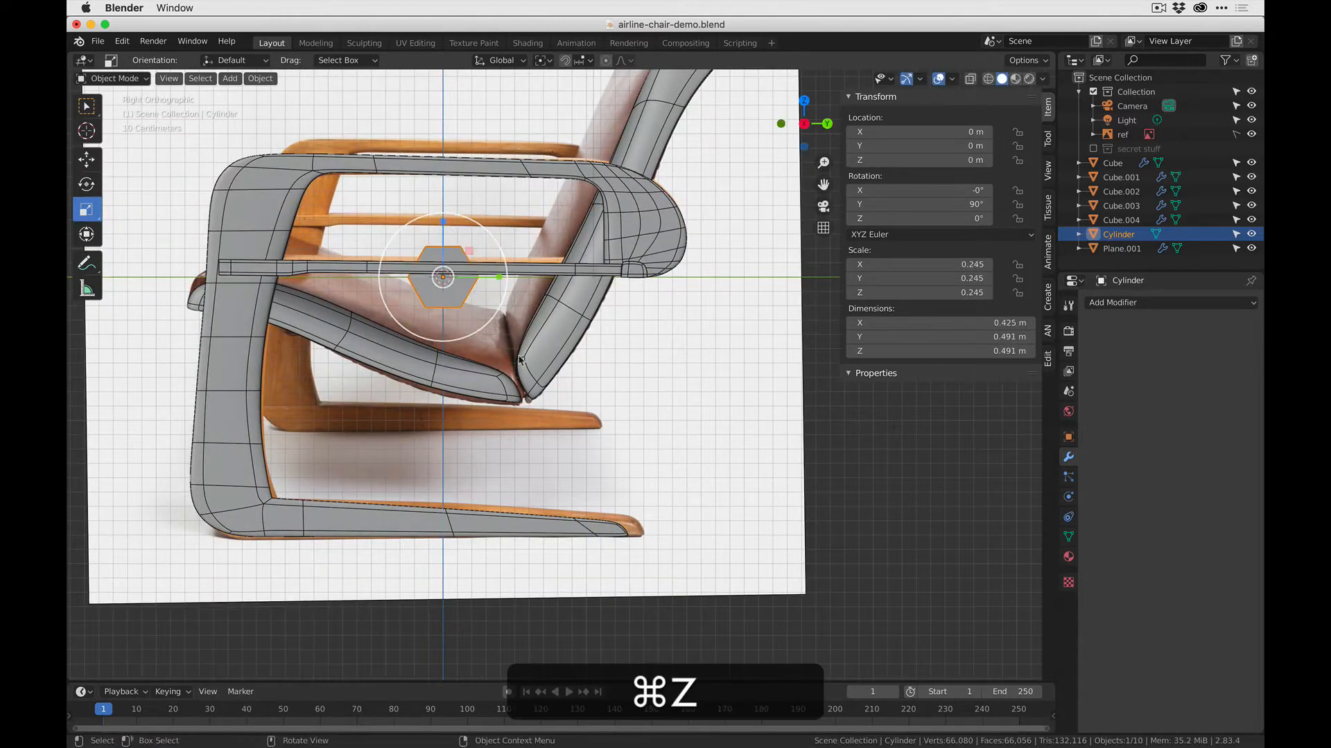
click(84, 235)
key(g)
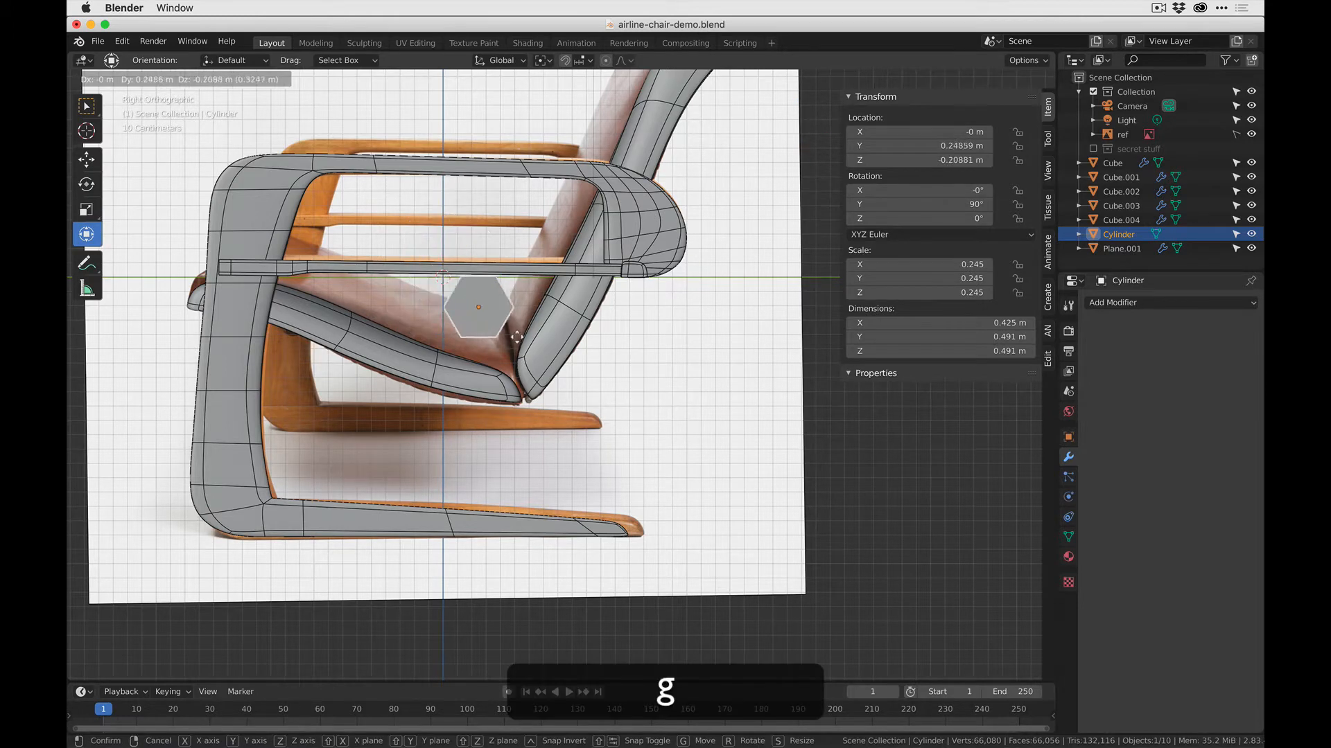
click(588, 441)
key(s)
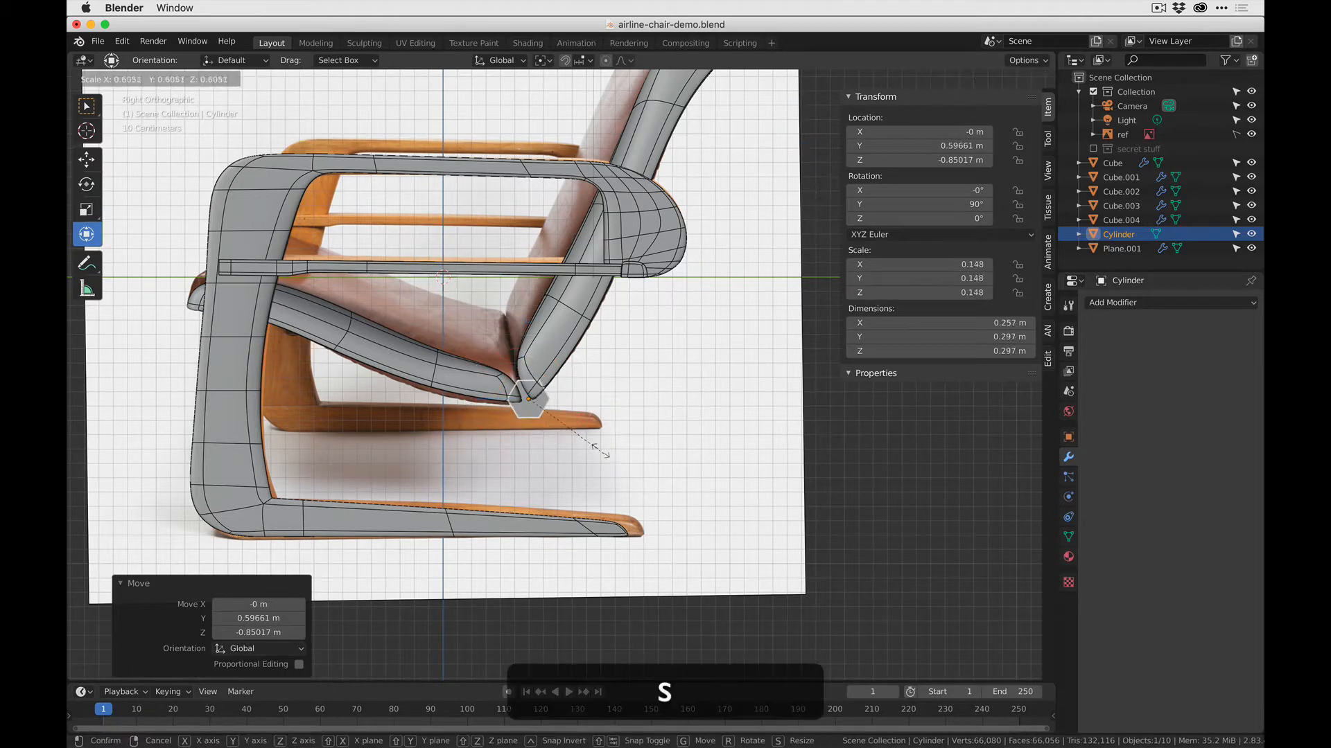
click(561, 419)
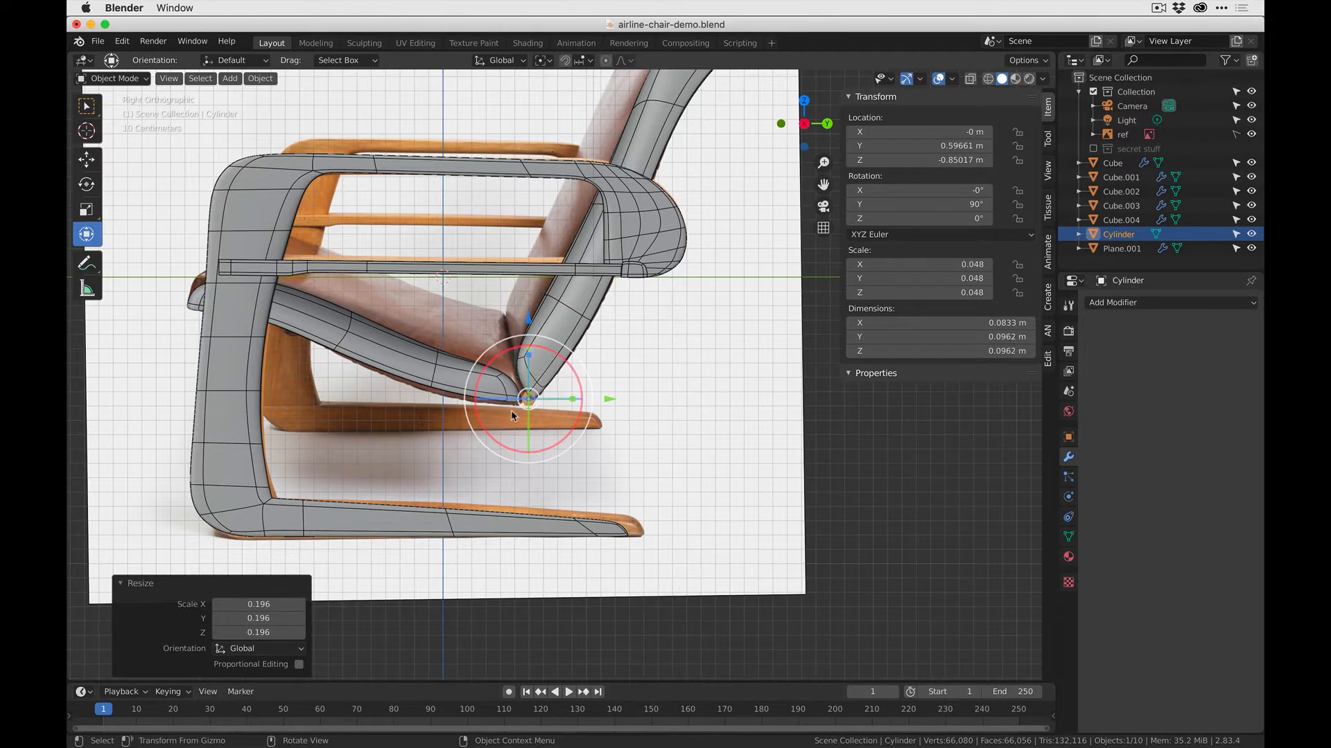
- With X-ray display on, scale the cylinder down to about 0.035 and nudge it to about Y 0.59 m, Z -0.854 m between the cushions
scroll(561, 418, up, 7)
click(969, 78)
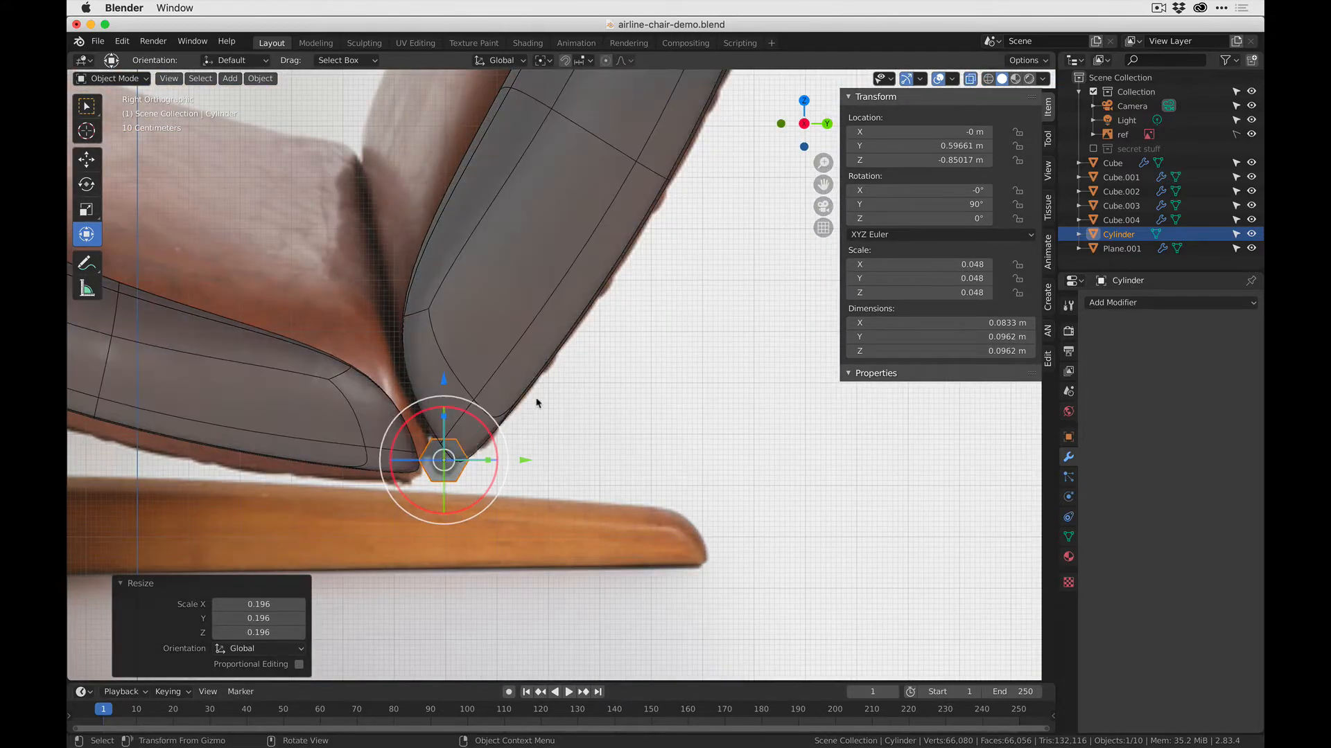
scroll(535, 402, up, 3)
key(s)
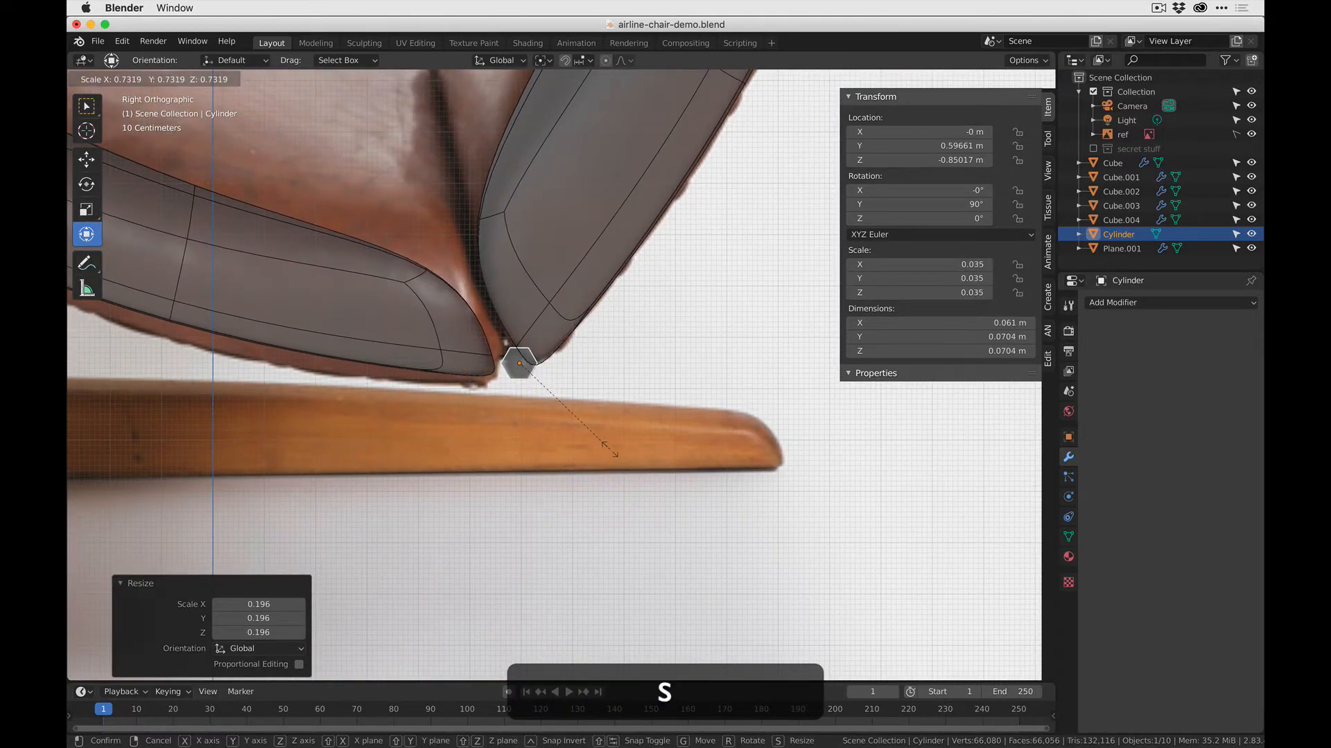
click(606, 440)
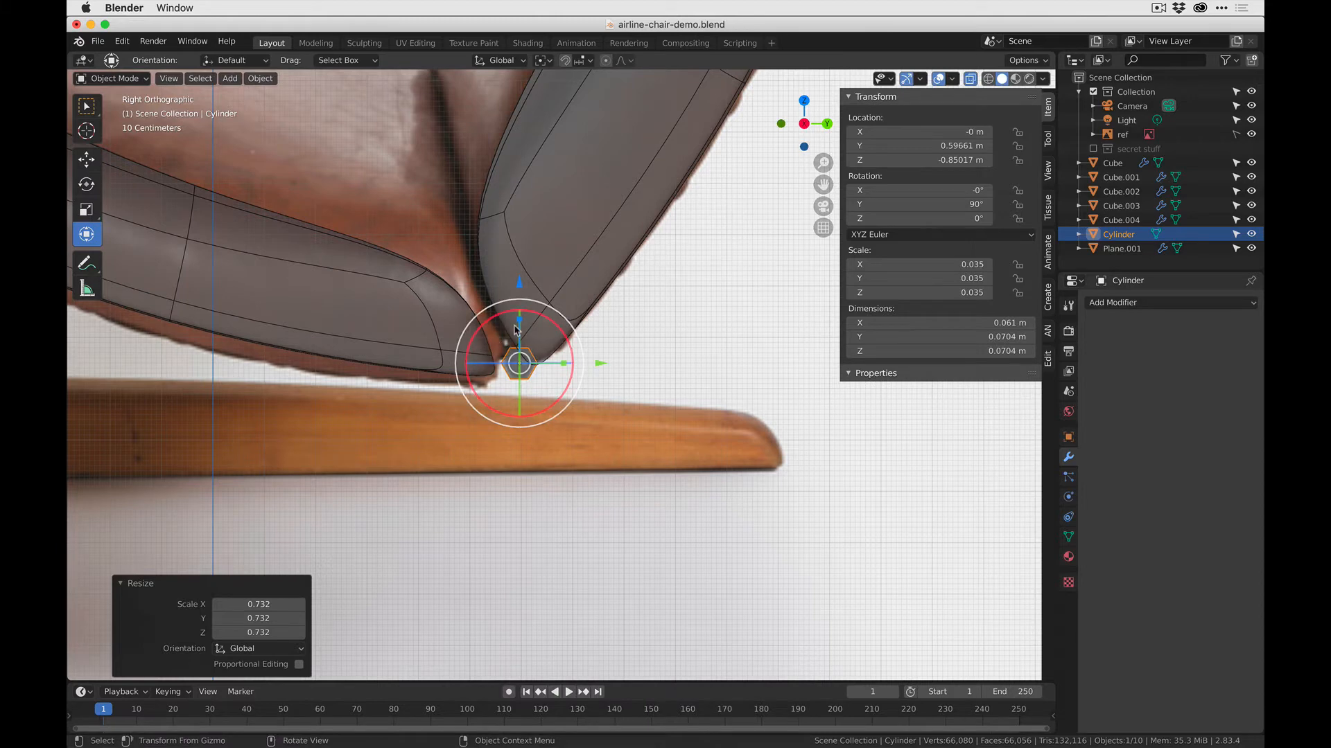
key(g)
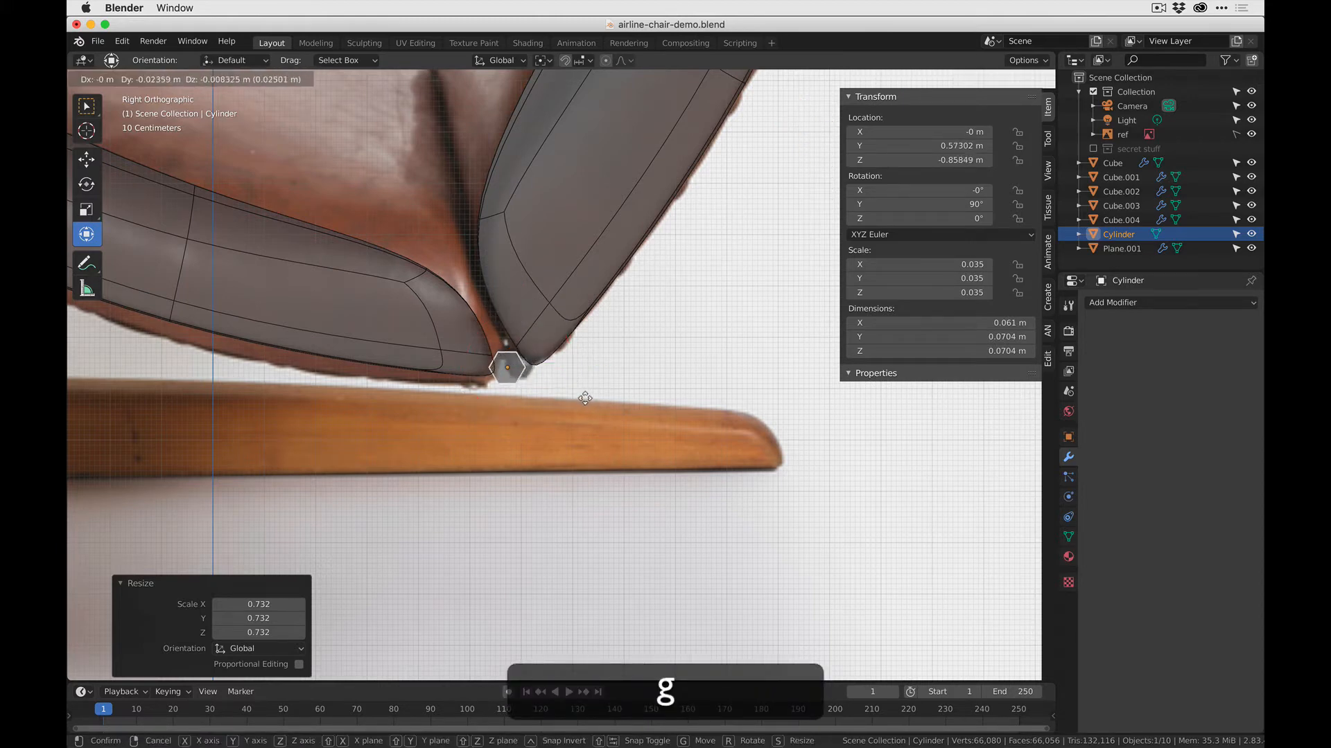
click(590, 402)
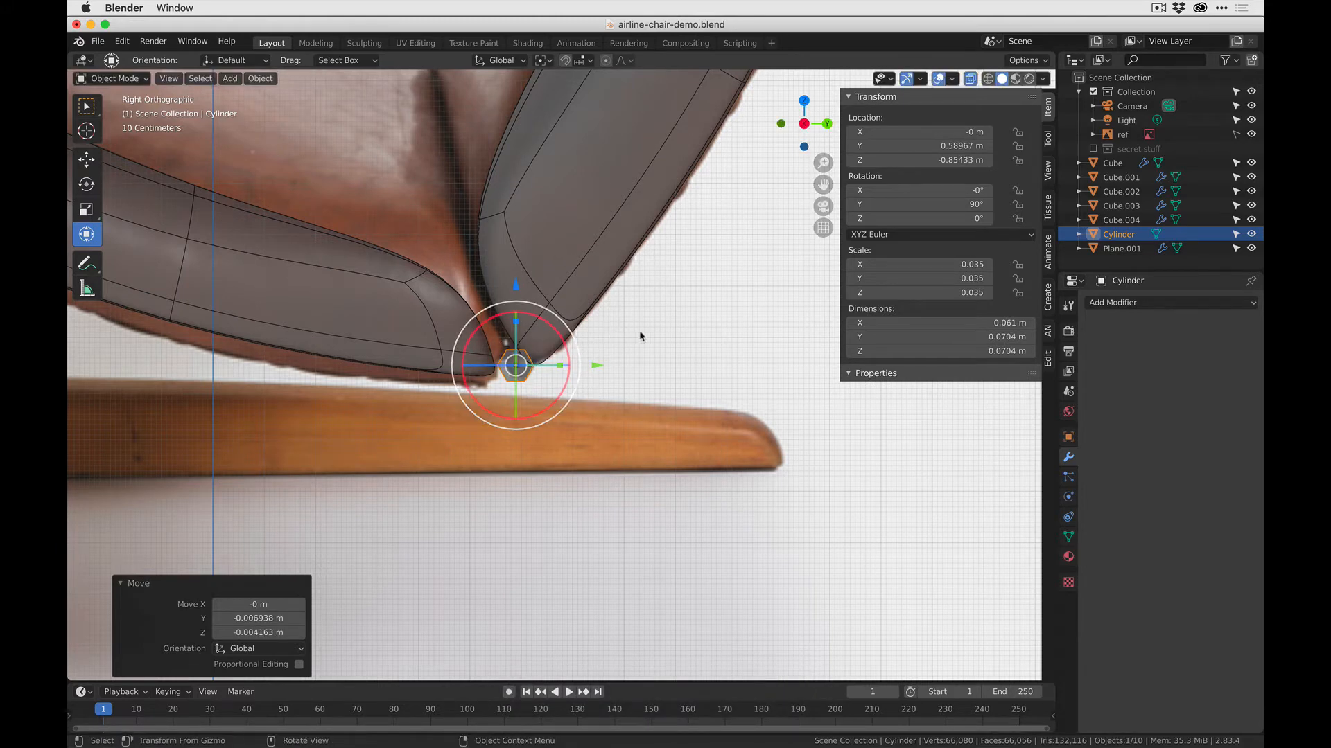
- Stretch the hexagonal cylinder along its length to about 1.88 m so it forms a crossbar under the cushions
middle_drag(645, 335, 594, 350)
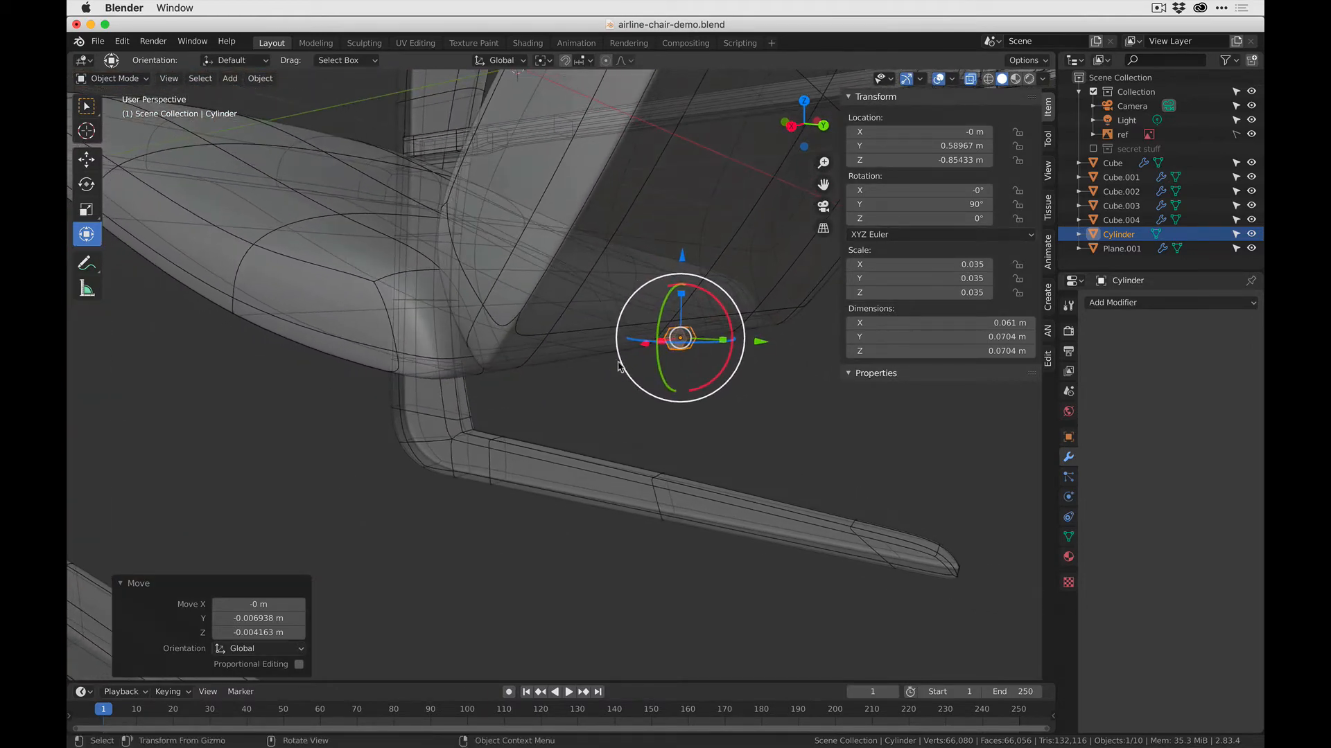
key(s)
key(z)
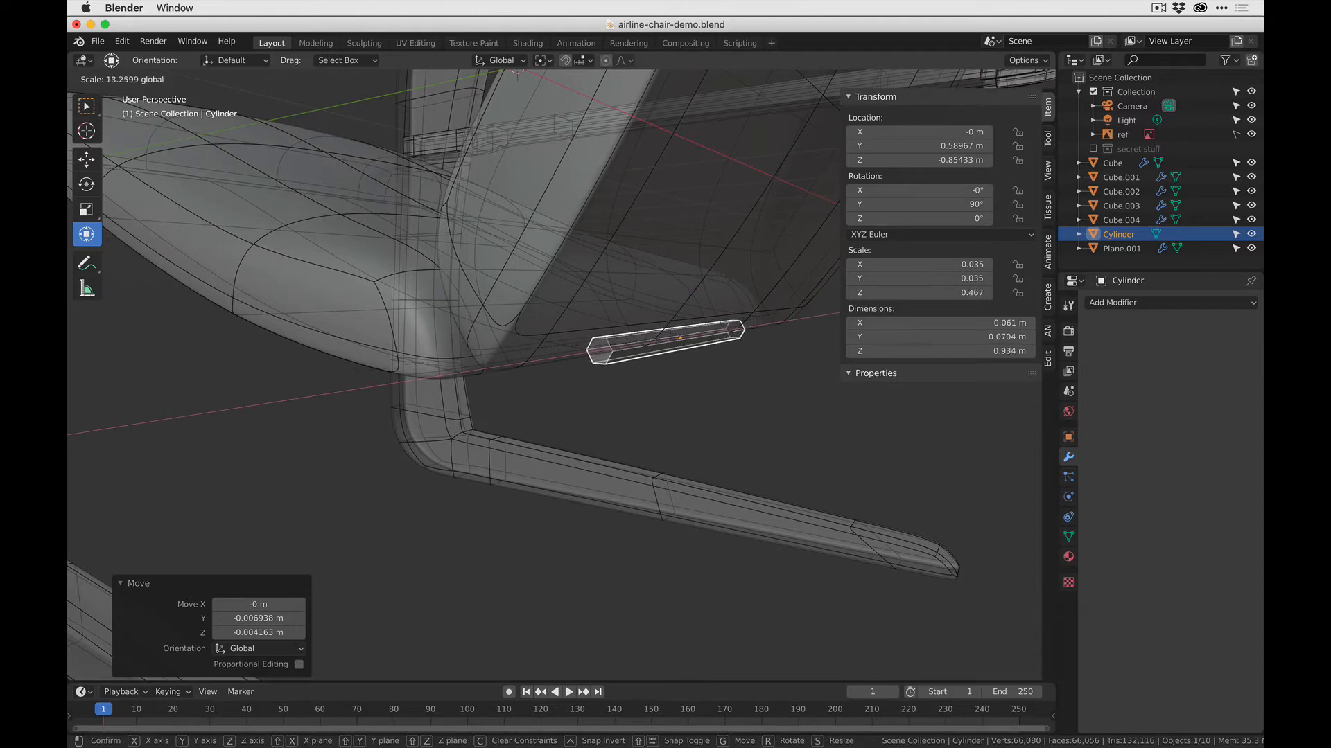
click(128, 394)
middle_drag(129, 393, 442, 360)
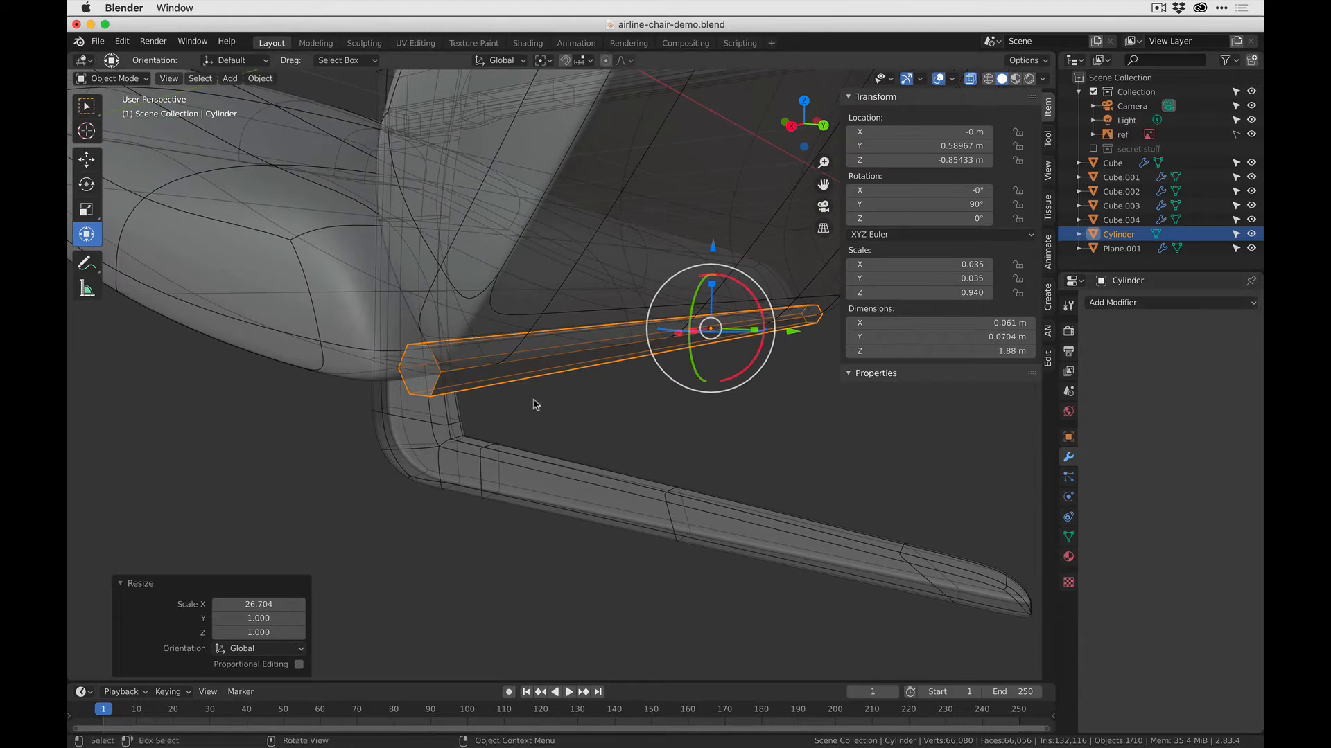
key(ctrl+r)
click(437, 382)
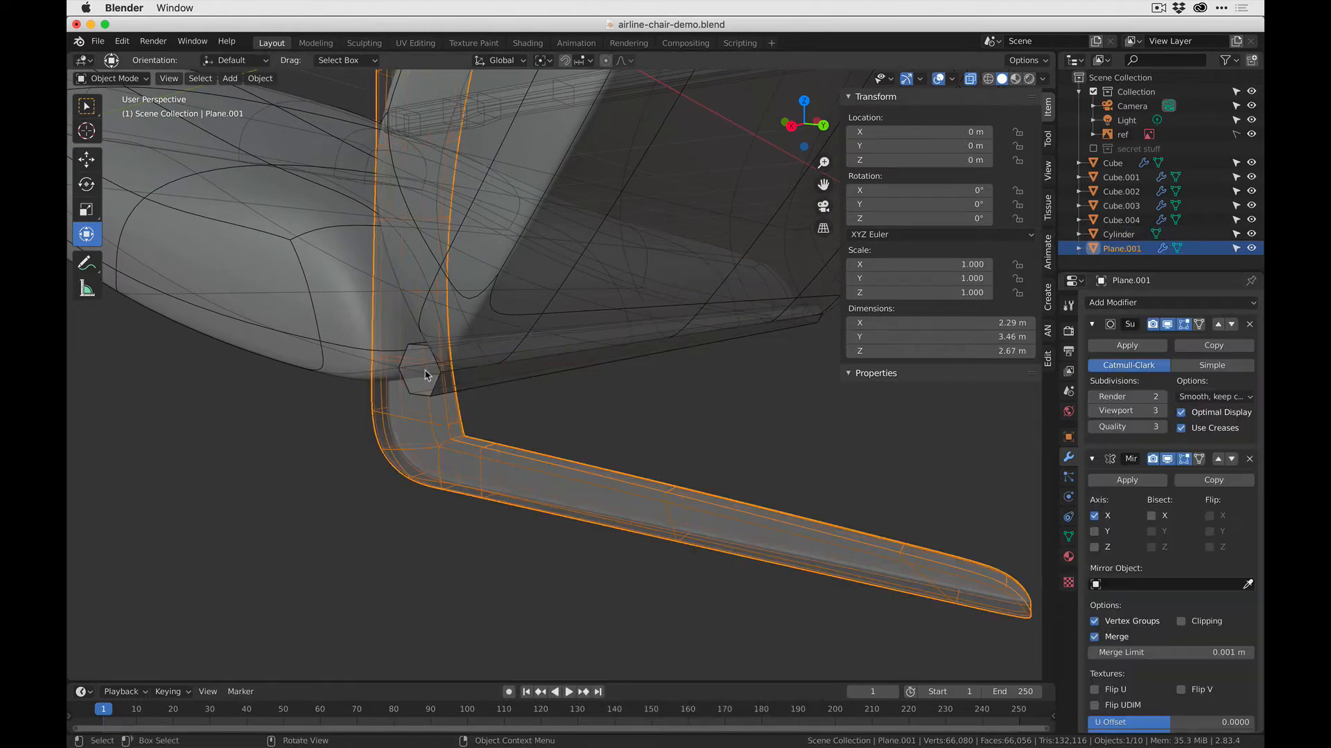
key(Tab)
click(447, 382)
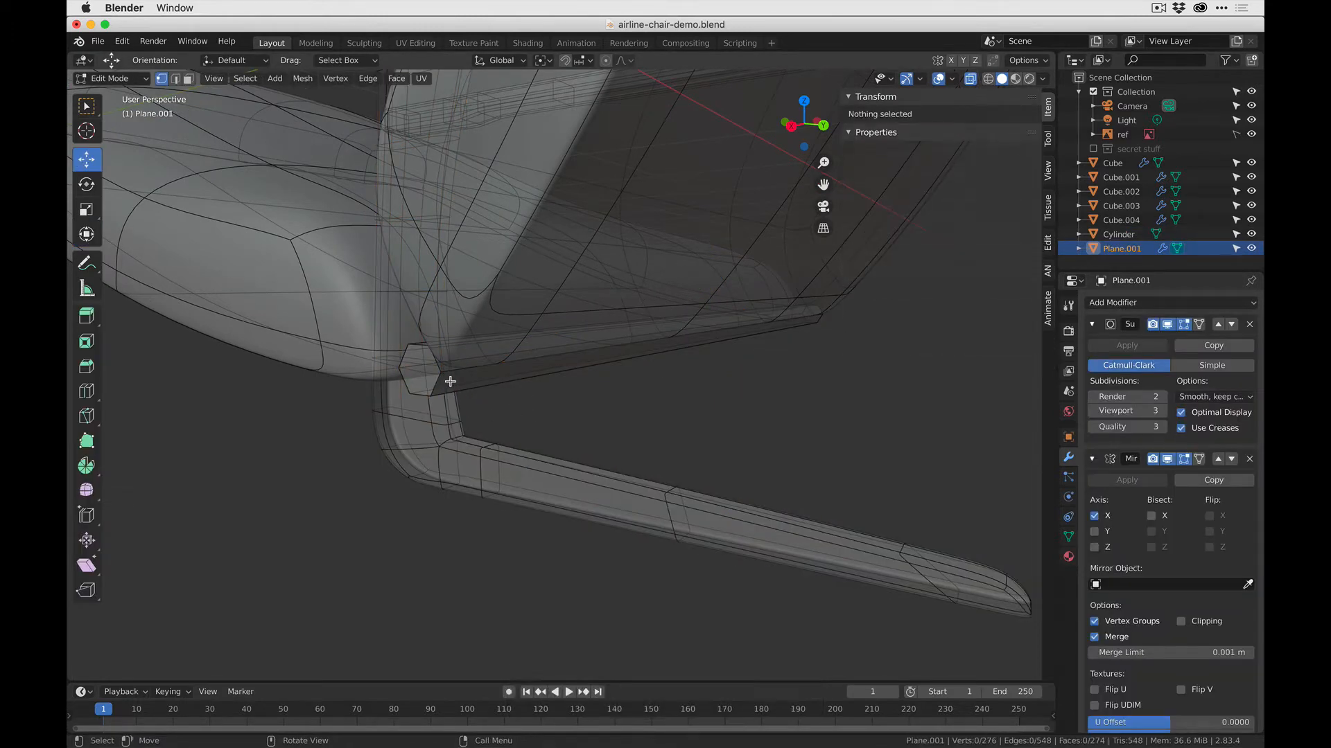
key(Tab)
- Add two loop cuts around the hexagonal rod and scale them apart along X by about 2.97, close to its ends
click(463, 380)
key(Tab)
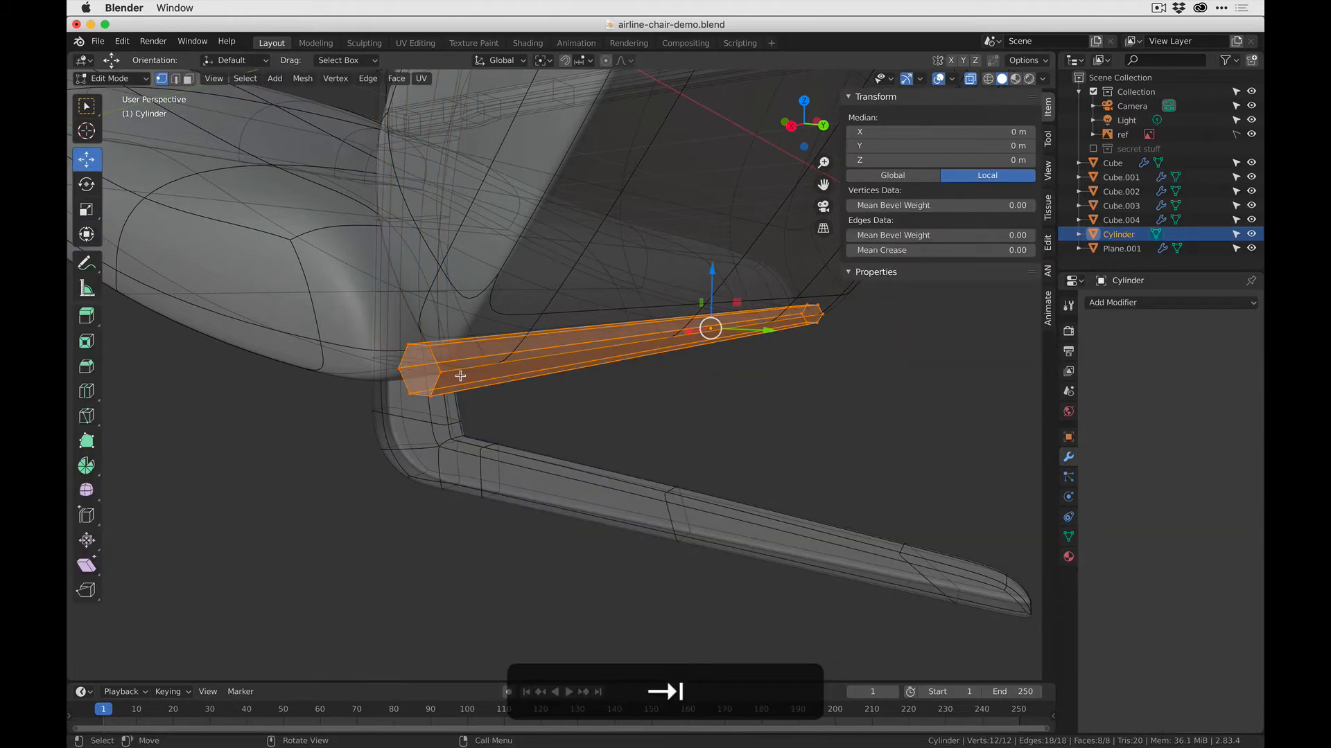
key(ctrl+r)
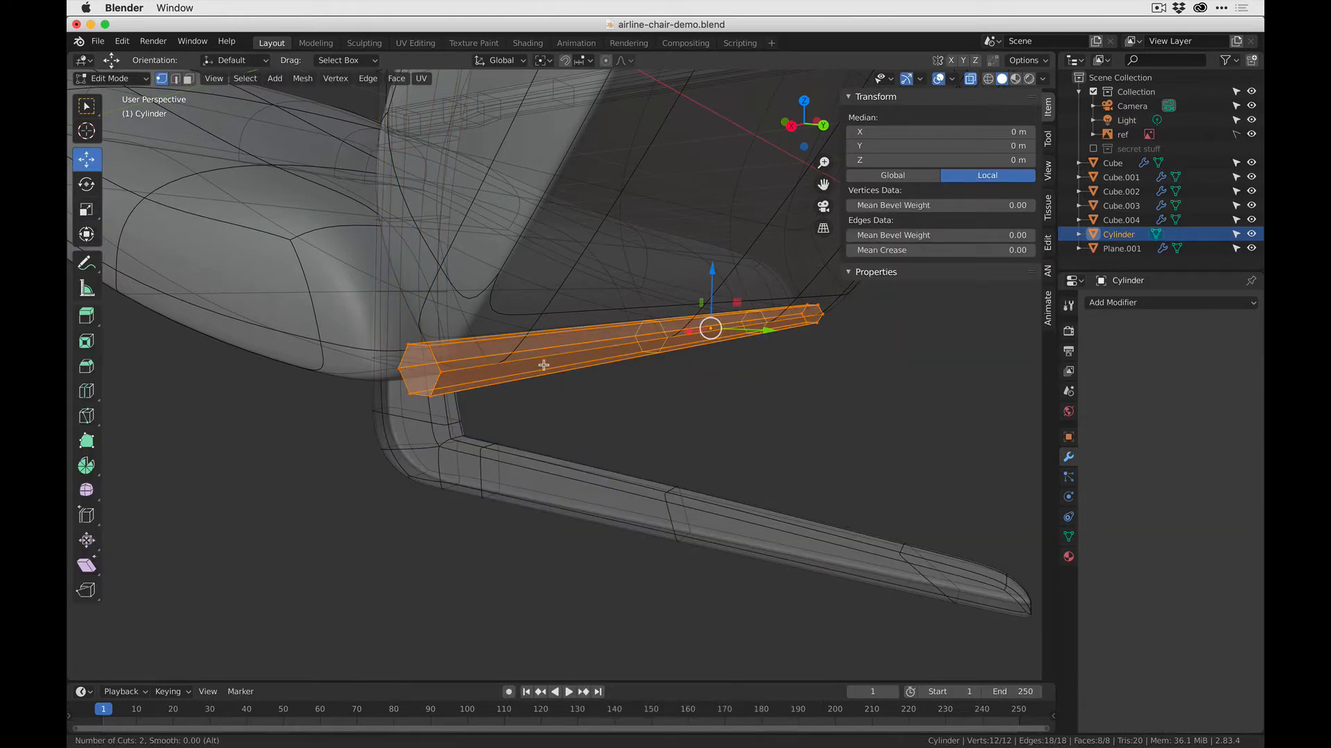
click(543, 365)
key(s)
key(x)
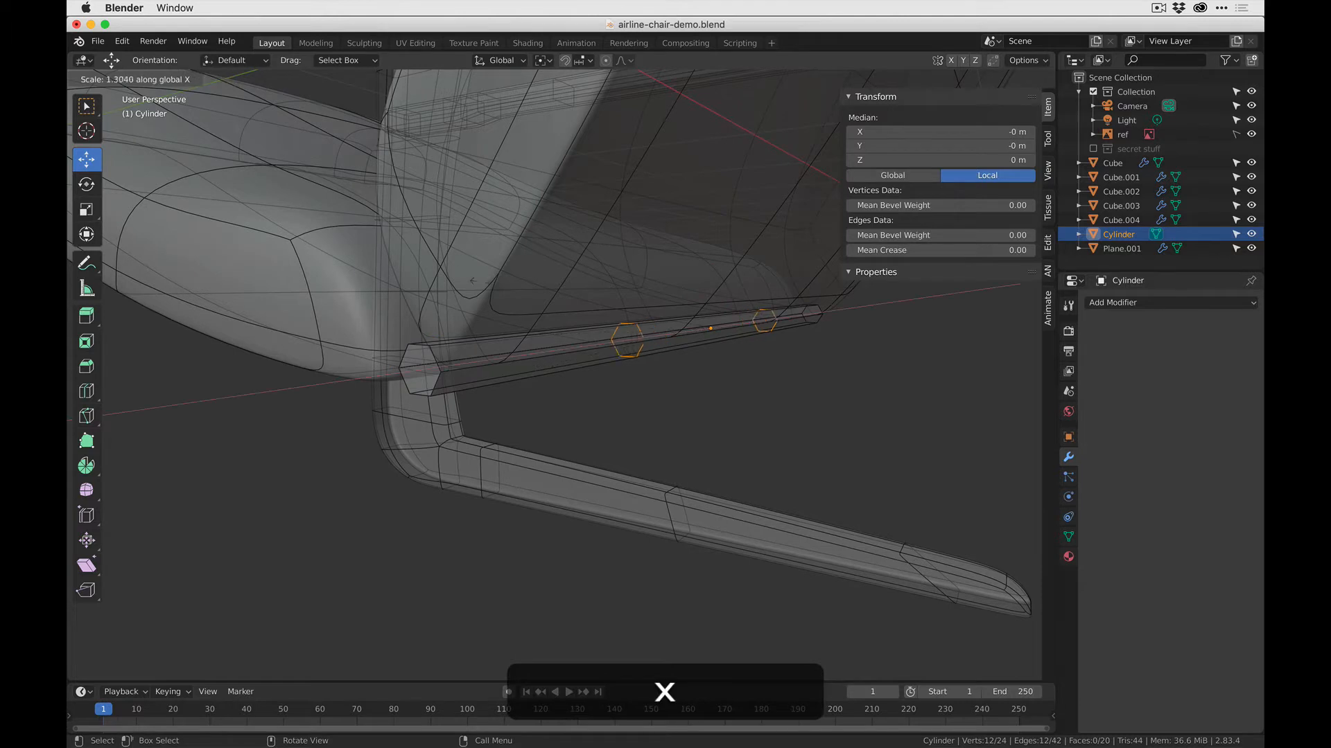
click(217, 208)
key(Tab)
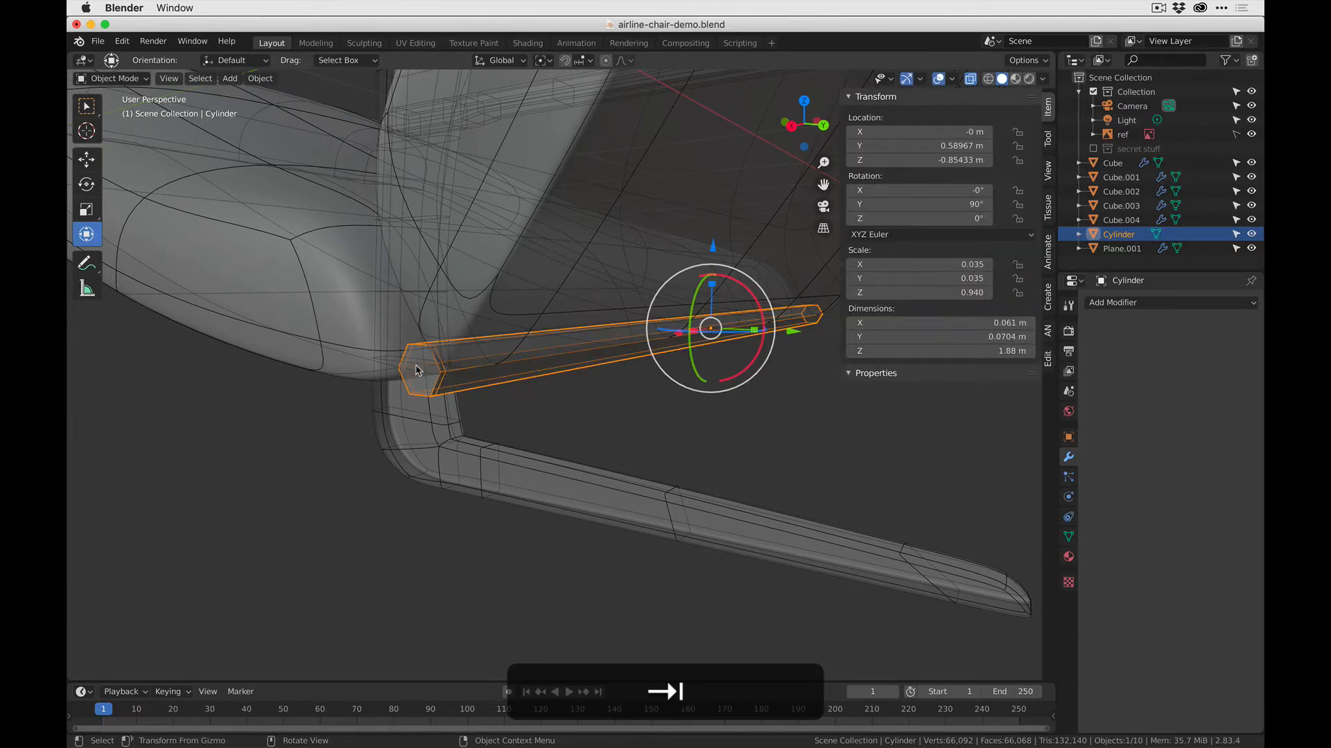
- In face selection mode, select the hexagonal end faces at both ends of the rod
key(3)
click(428, 379)
click(429, 379)
key(Tab)
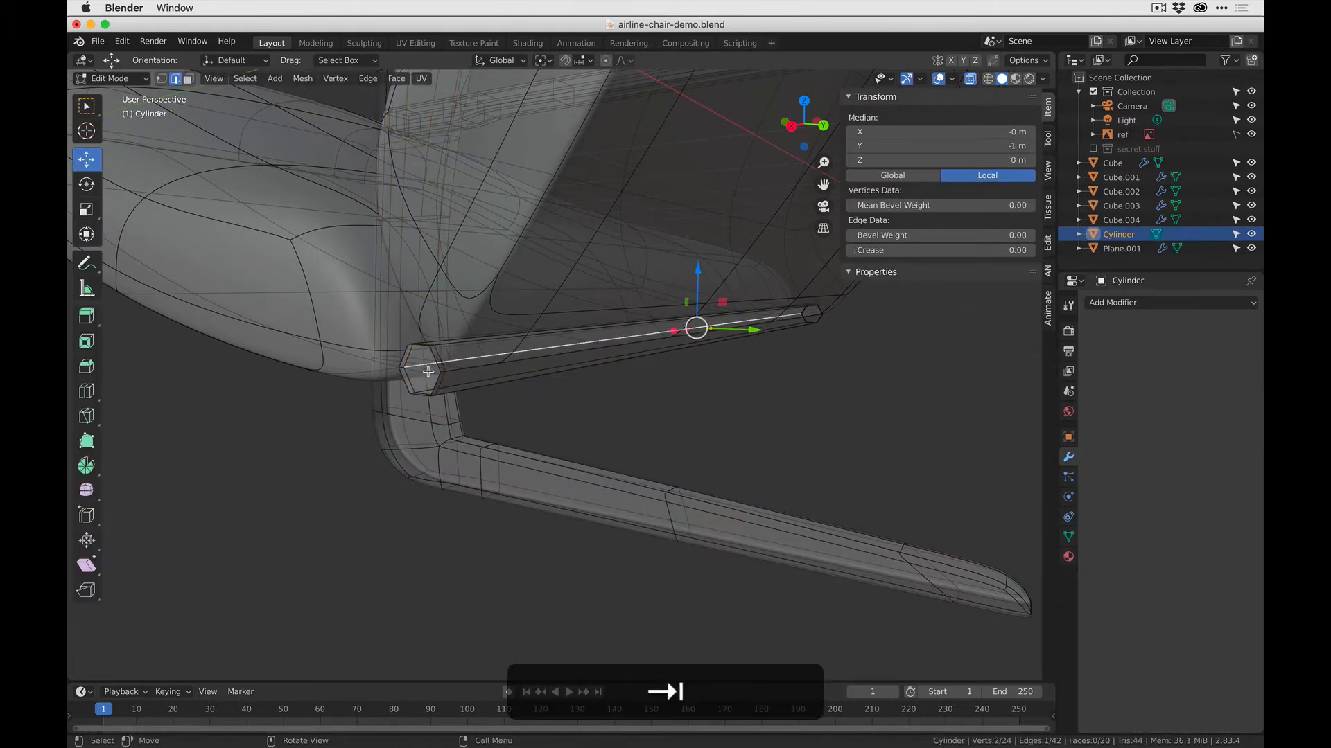
key(3)
click(428, 378)
middle_drag(514, 390, 445, 384)
scroll(478, 385, down, 2)
scroll(693, 365, down, 5)
scroll(596, 360, up, 4)
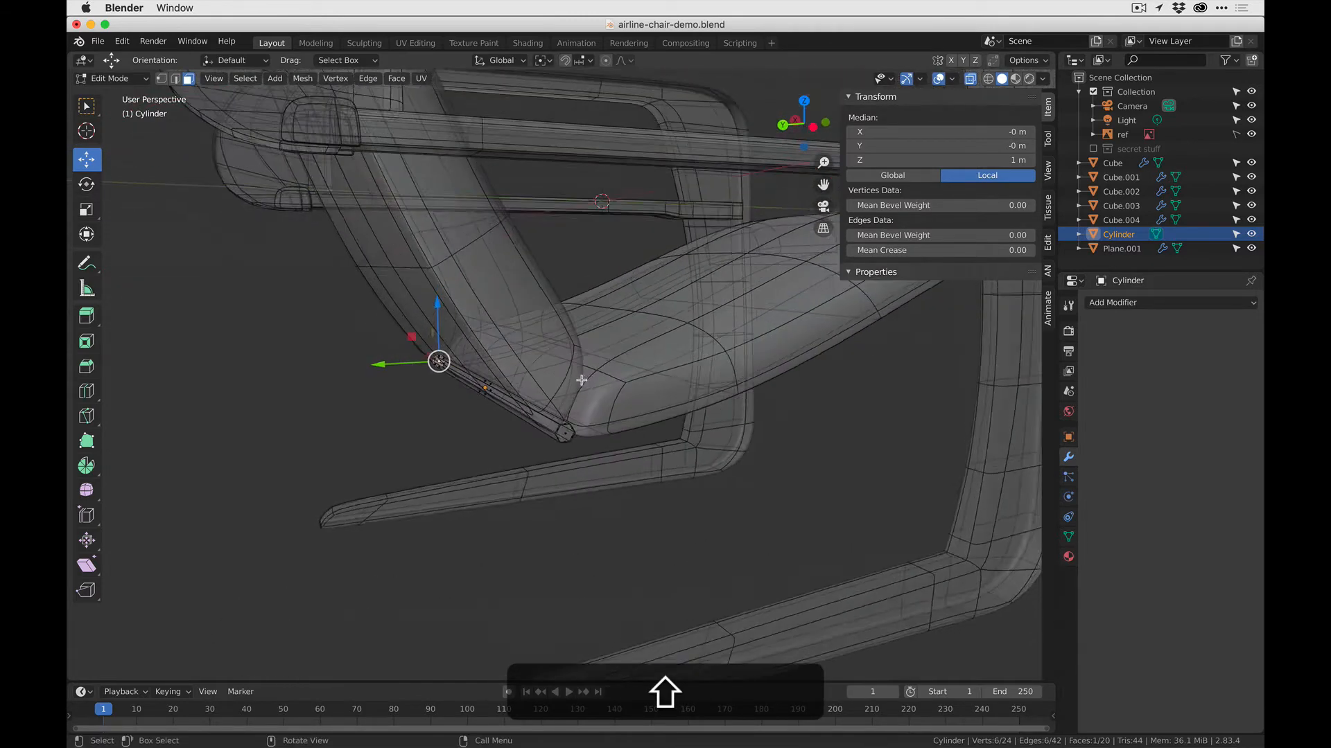
shift+click(570, 499)
middle_drag(571, 498, 481, 389)
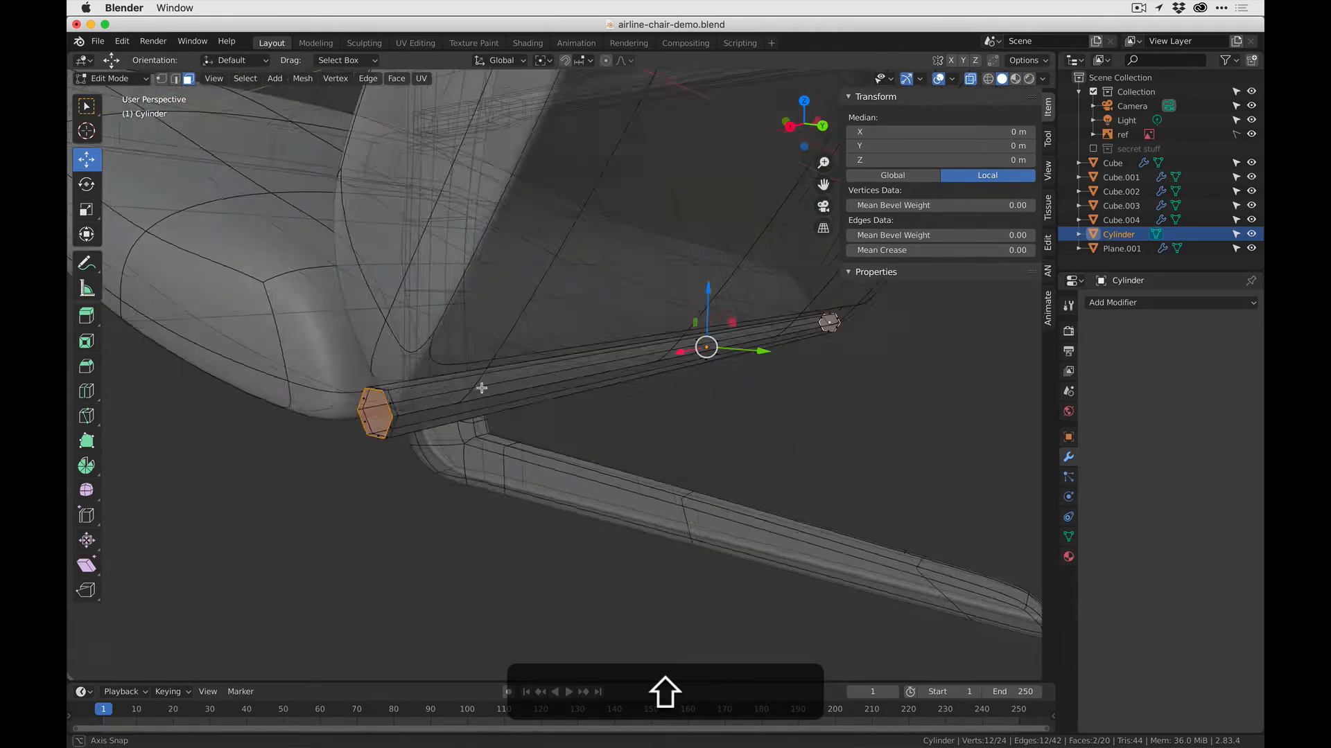
- Inset both selected end faces of the rod by about 0.17
scroll(484, 395, up, 3)
key(i)
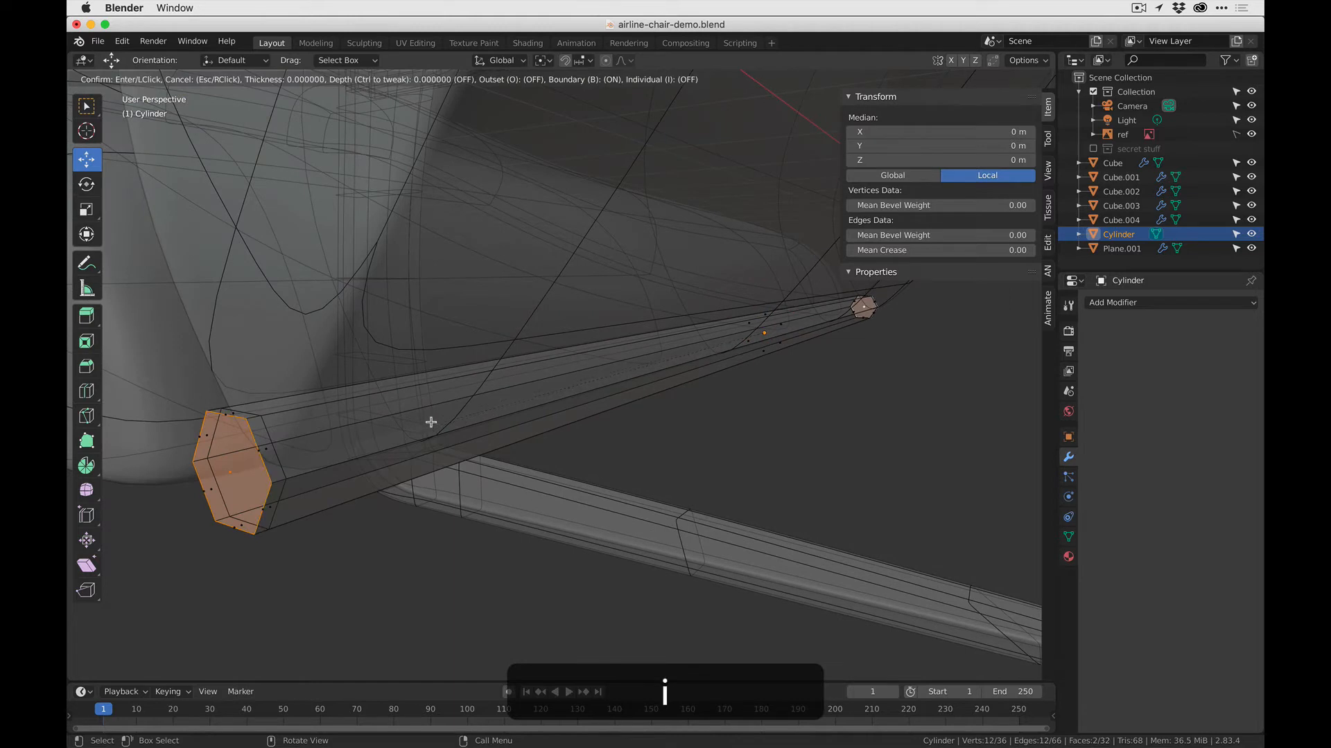
click(471, 415)
key(Tab)
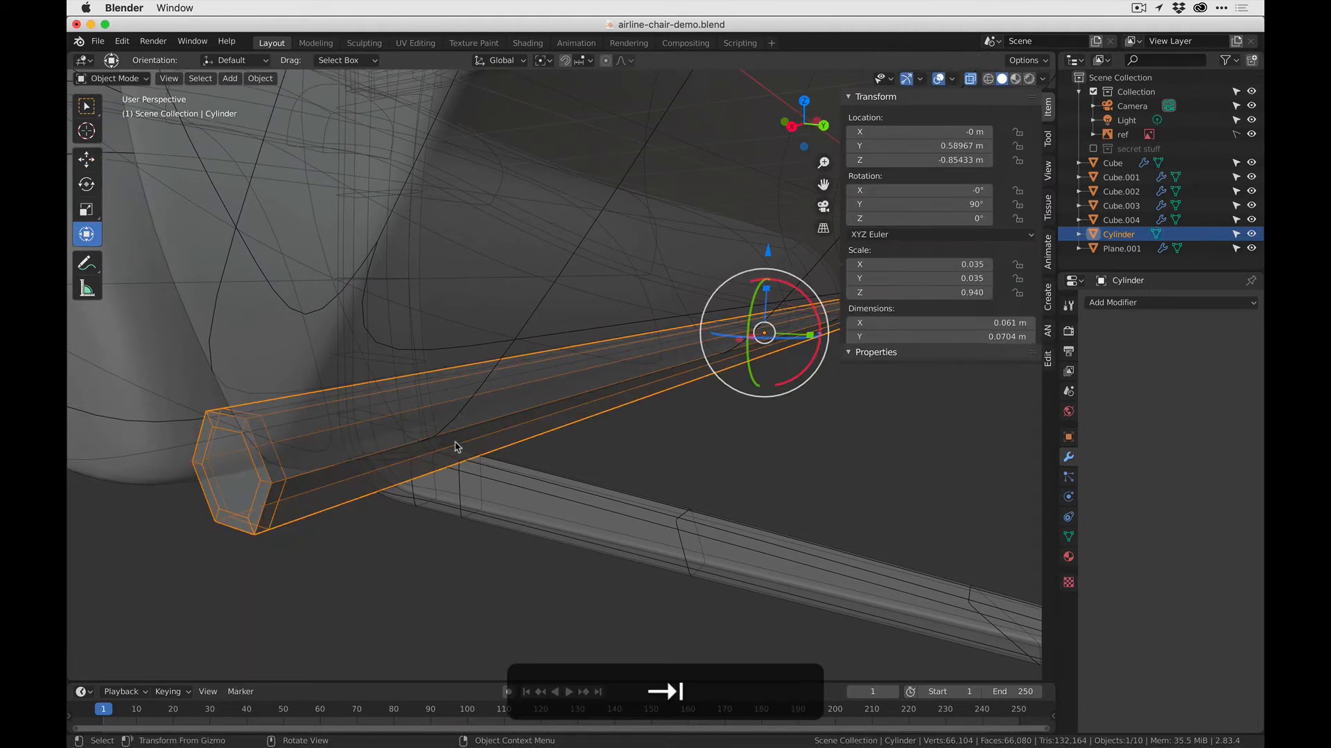
click(310, 511)
click(228, 462)
click(252, 518)
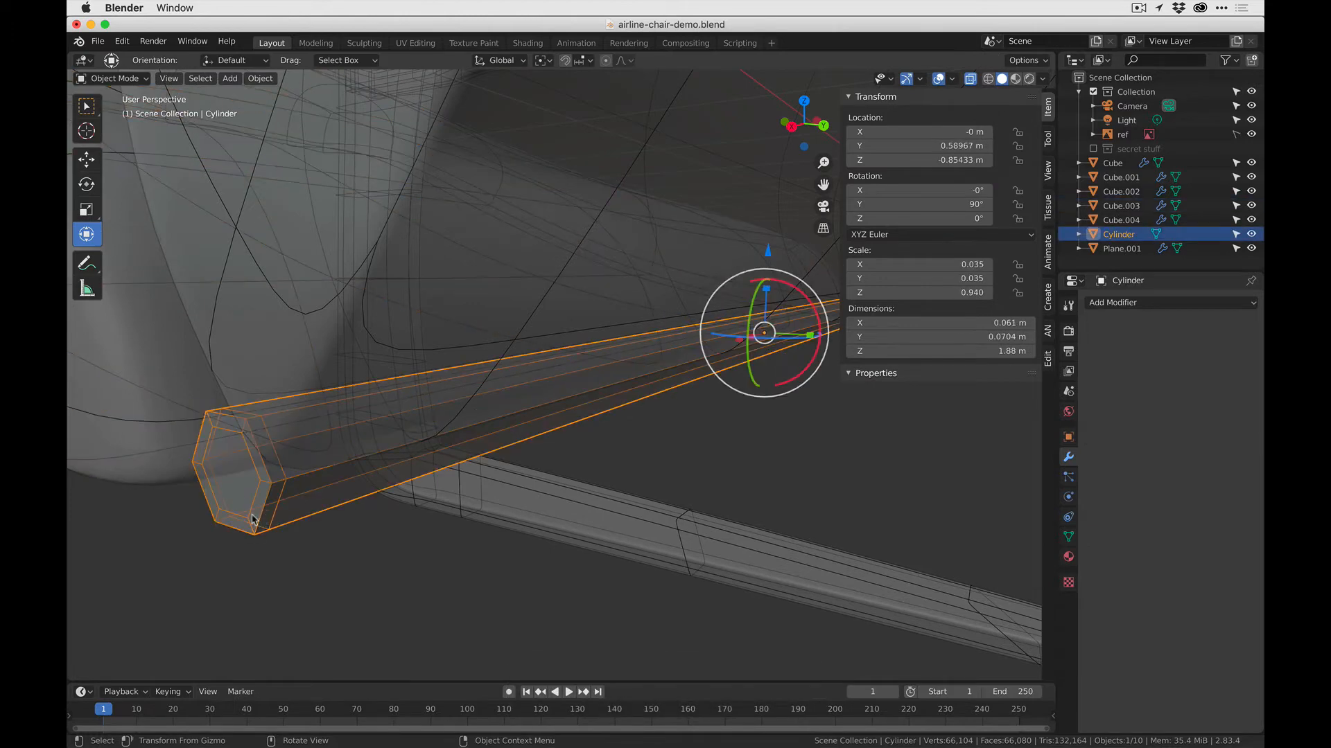
- Knife-cut the inner hexagonal face at the rod's near end straight across between two opposite corners
middle_drag(301, 487, 306, 487)
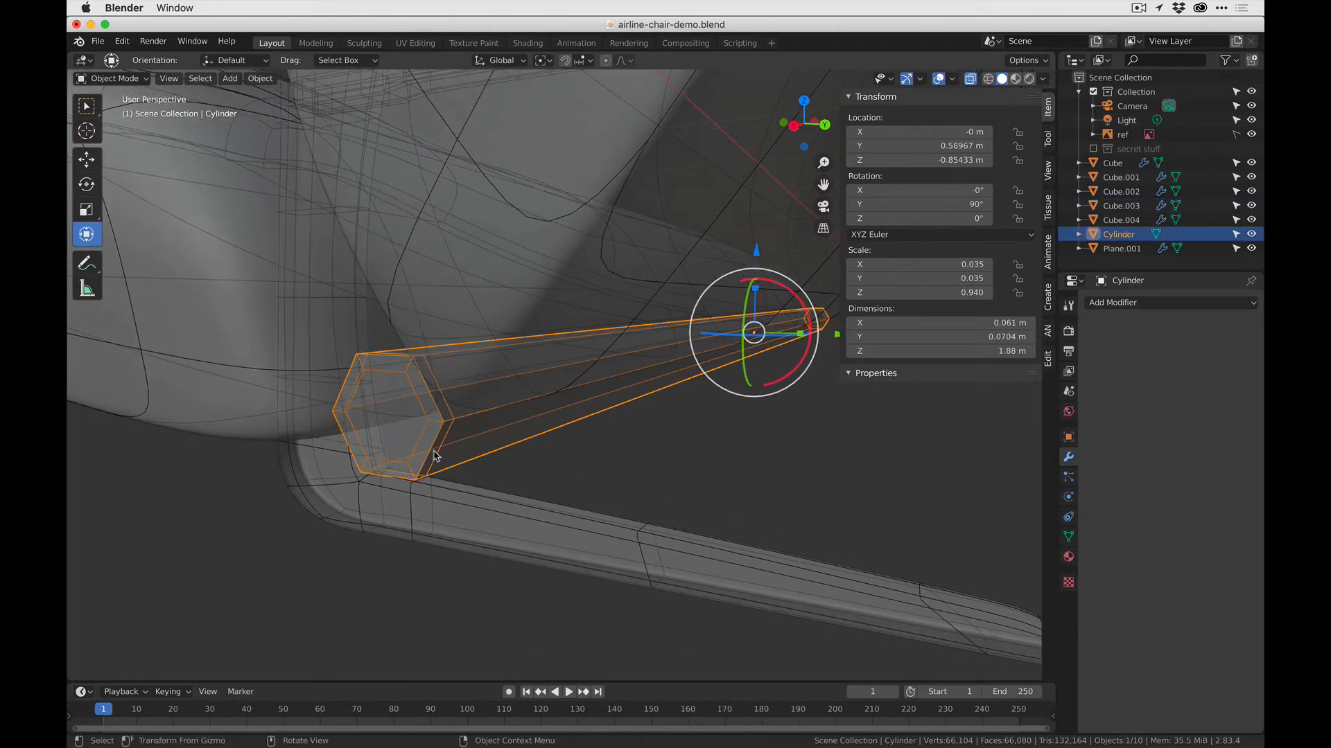
key(Tab)
key(k)
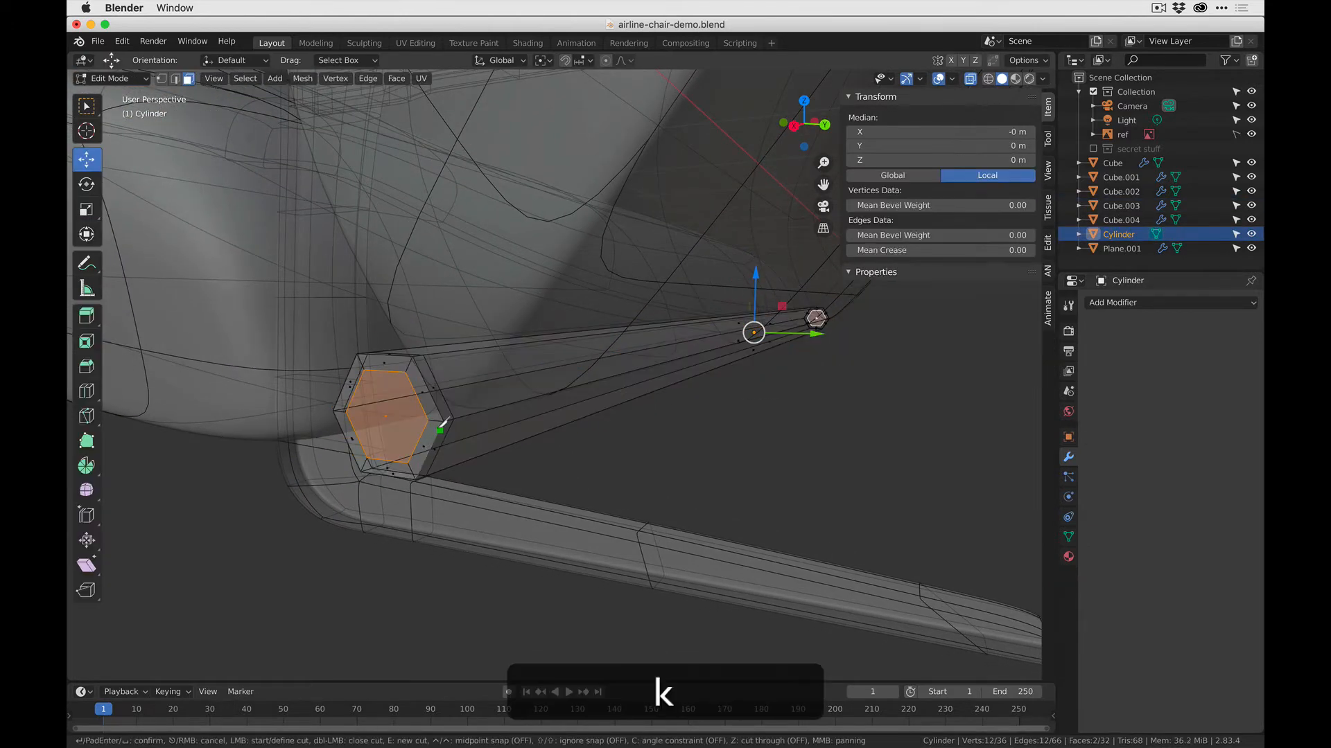
click(428, 420)
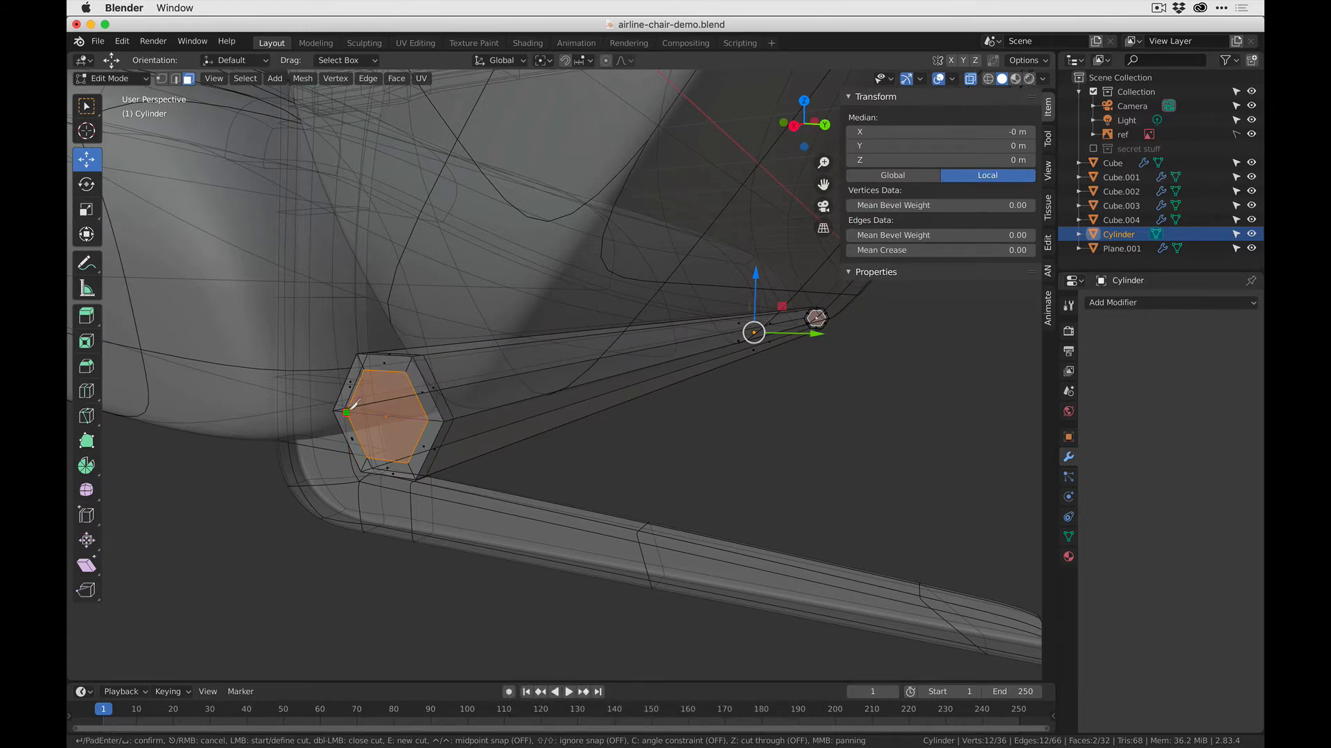
click(347, 412)
key(Return)
- Finish the near-end cut and knife-cut the inner hexagonal face at the rod's other end straight across between two opposite corners
mouse_move(347, 412)
middle_down()
mouse_move(594, 401)
mouse_move(334, 393)
mouse_move(355, 411)
middle_up()
scroll(367, 398, up, 2)
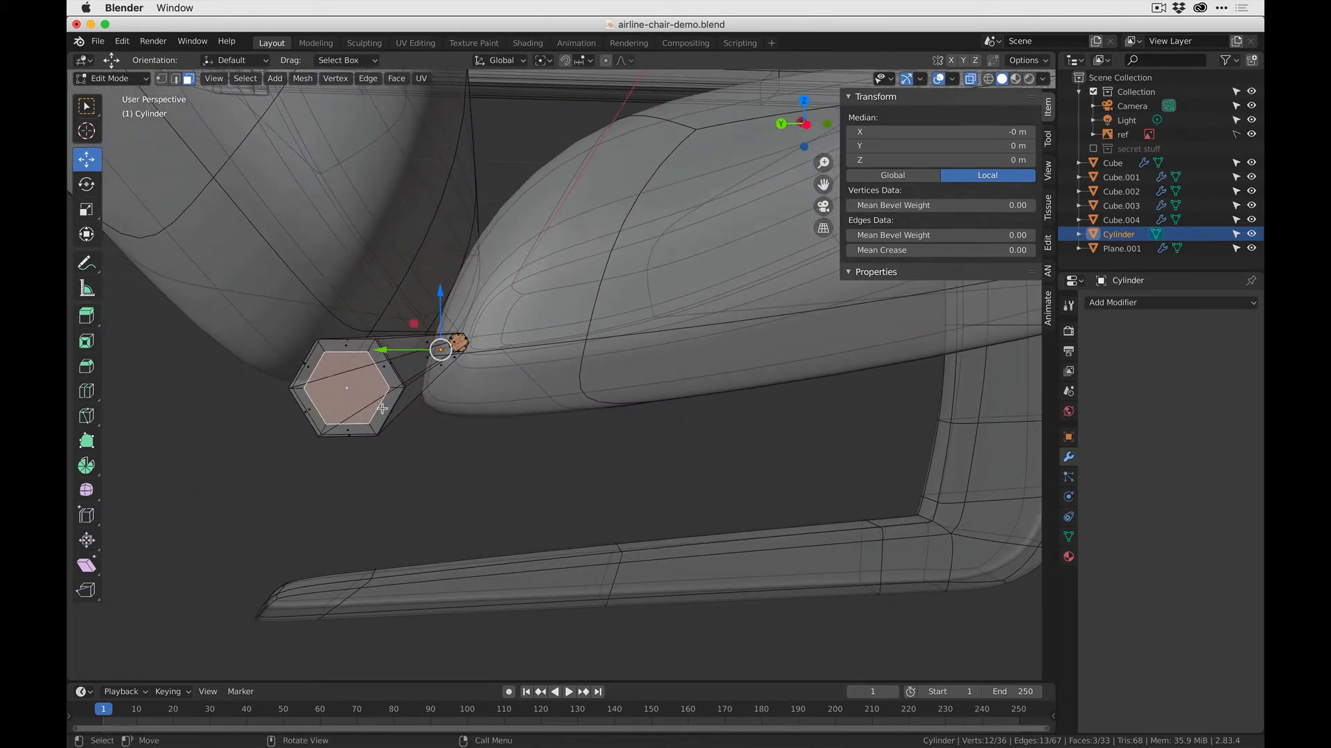
key(k)
click(389, 388)
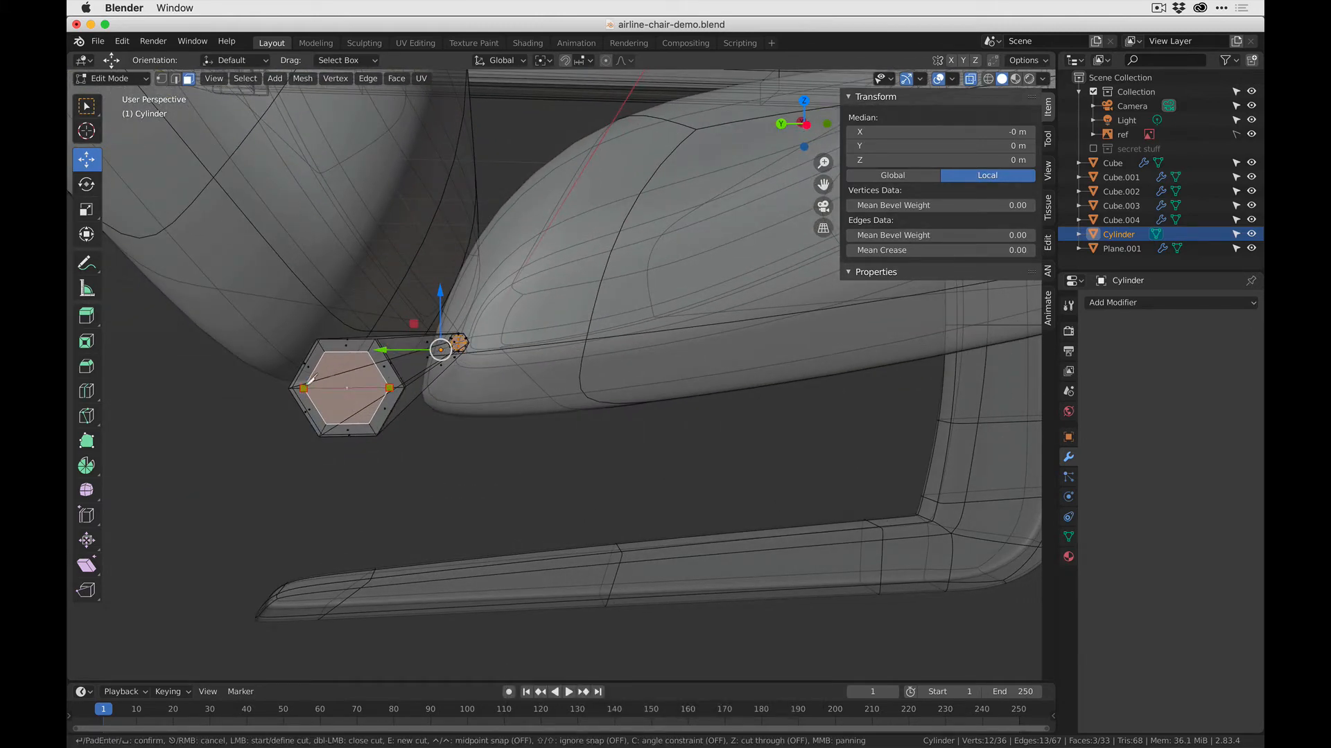
key(Return)
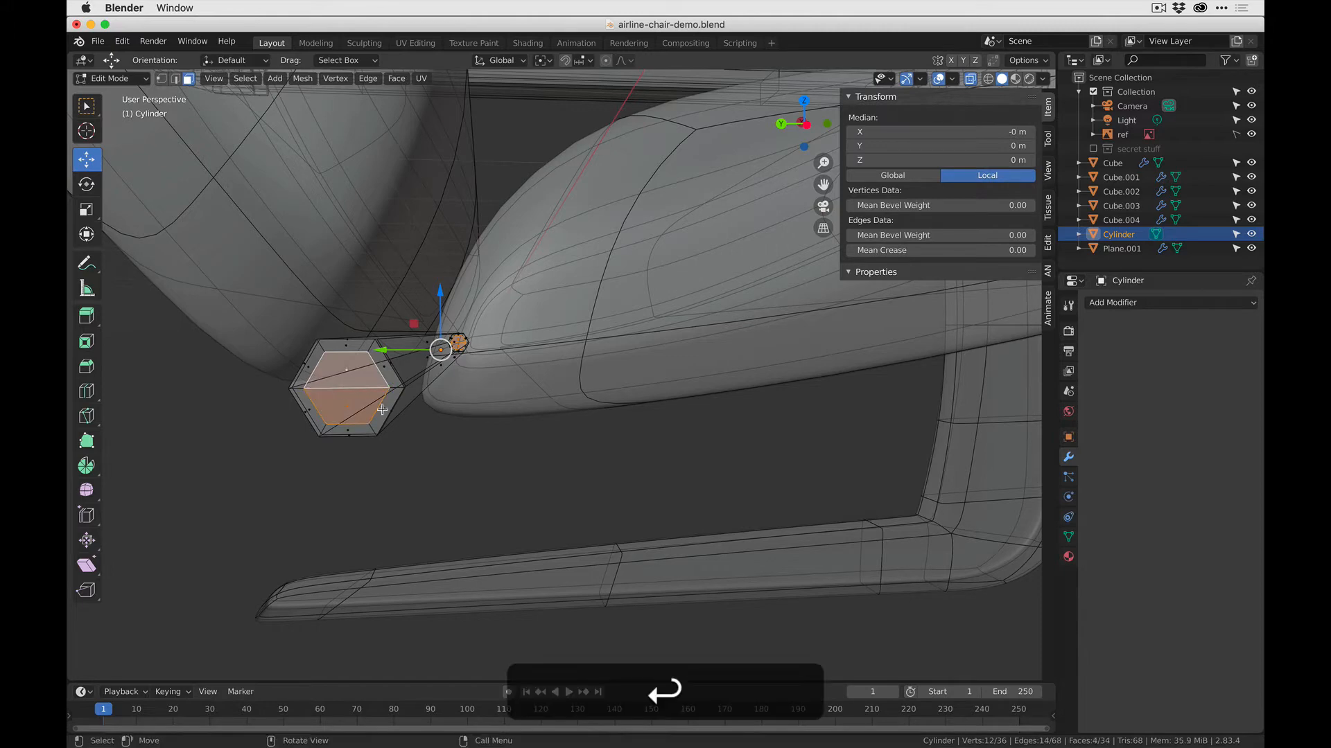
- Leave mesh editing and add a Subdivision Surface modifier with 3 viewport subdivisions to the hexagonal rod
key(Tab)
middle_drag(439, 473, 442, 419)
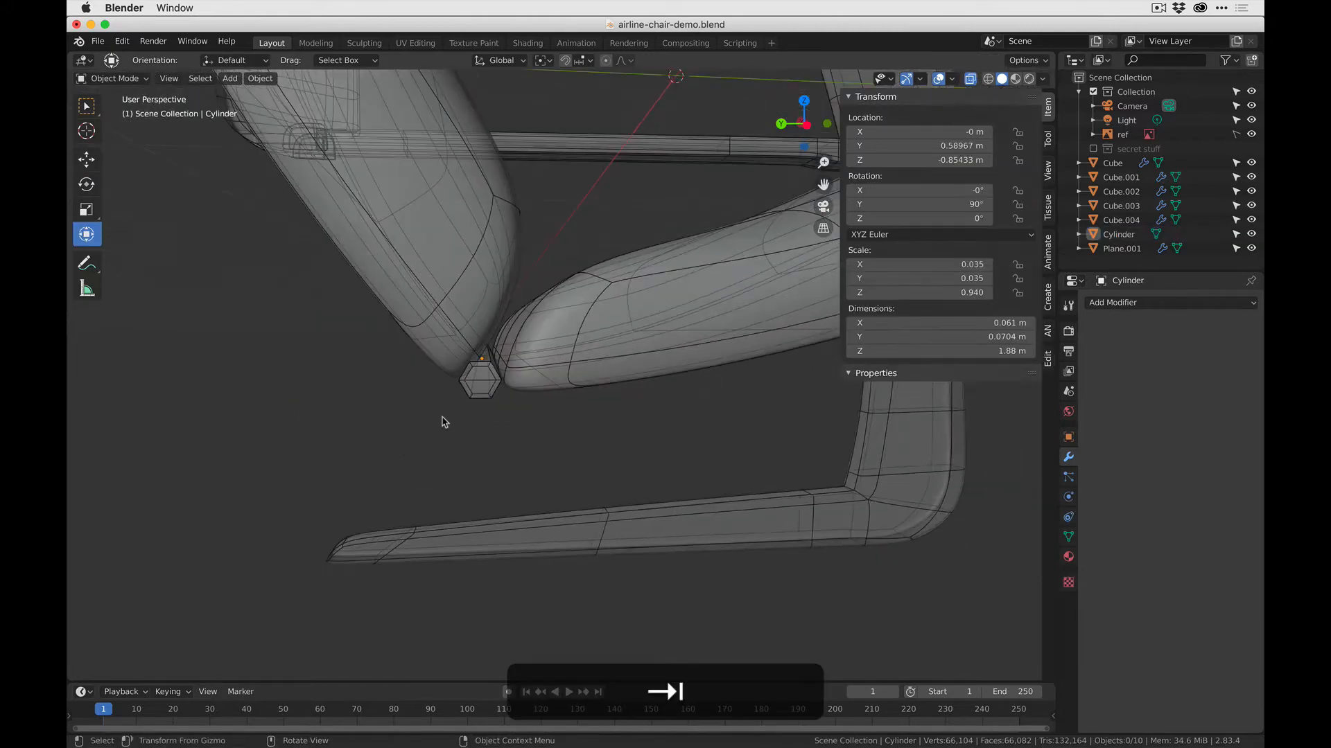
click(477, 398)
click(1112, 303)
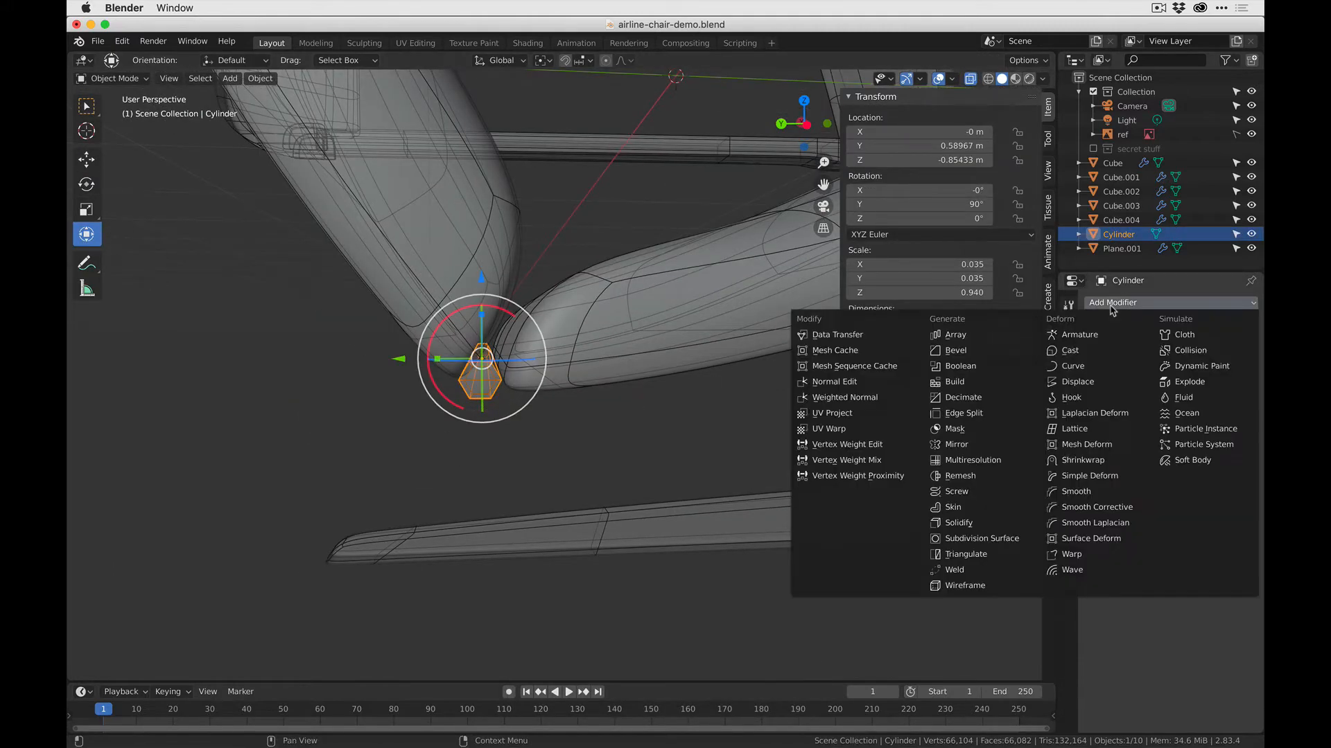
click(977, 538)
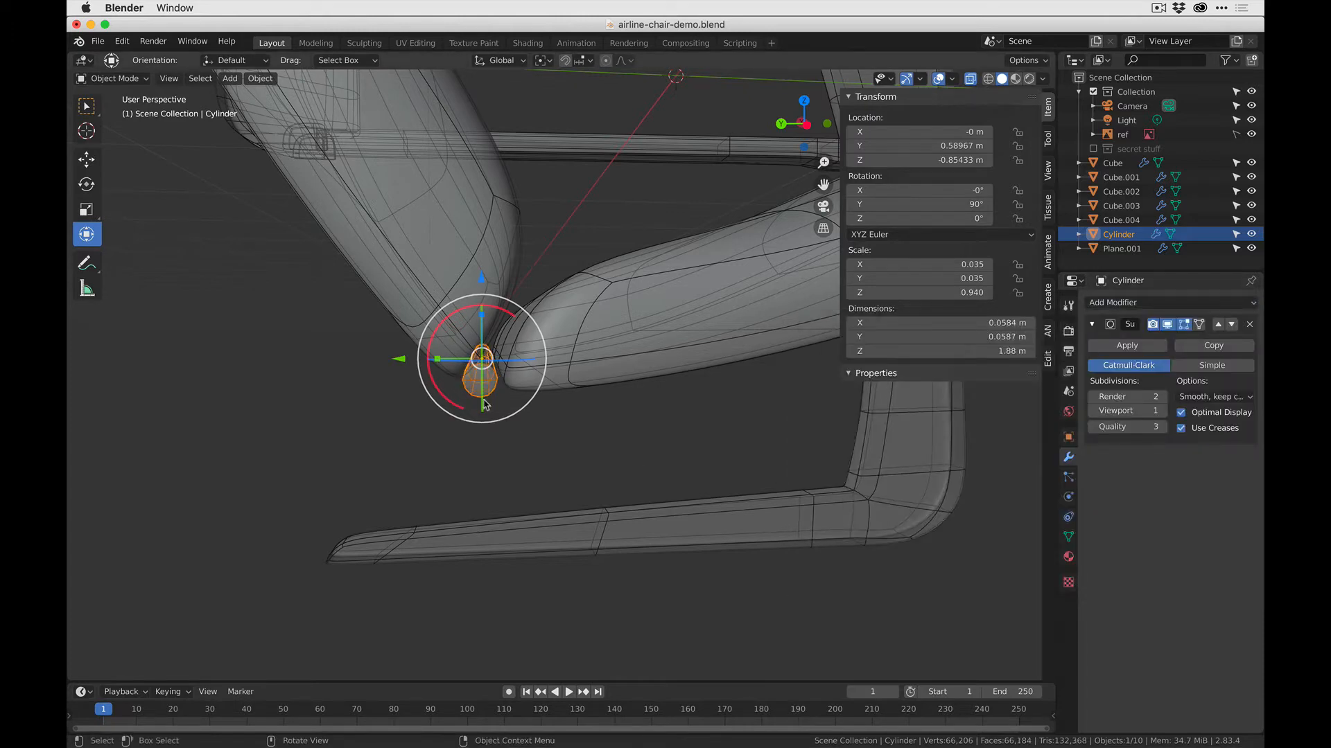
middle_drag(543, 413, 261, 313)
click(796, 460)
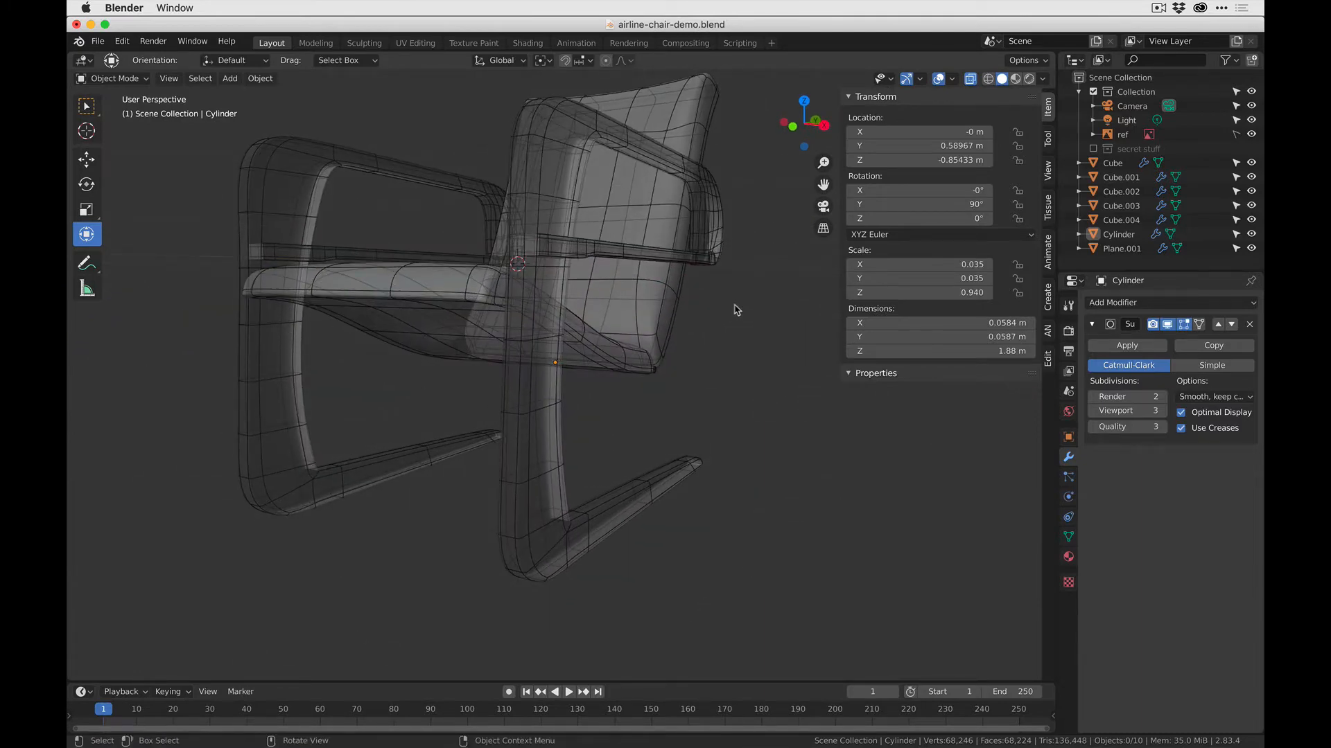
- Add a 2 m cube mesh at the world origin
key(shift+a)
mouse_move(571, 333)
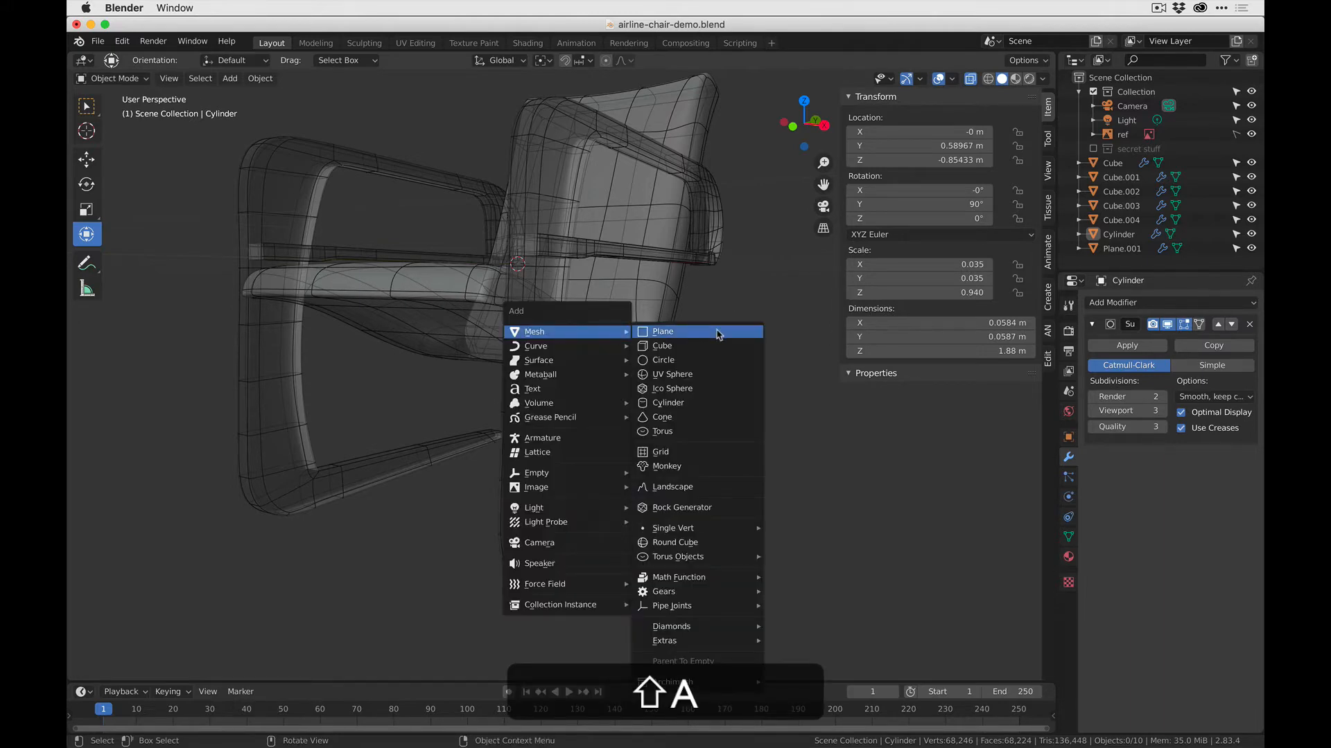
click(697, 345)
middle_drag(698, 341, 609, 289)
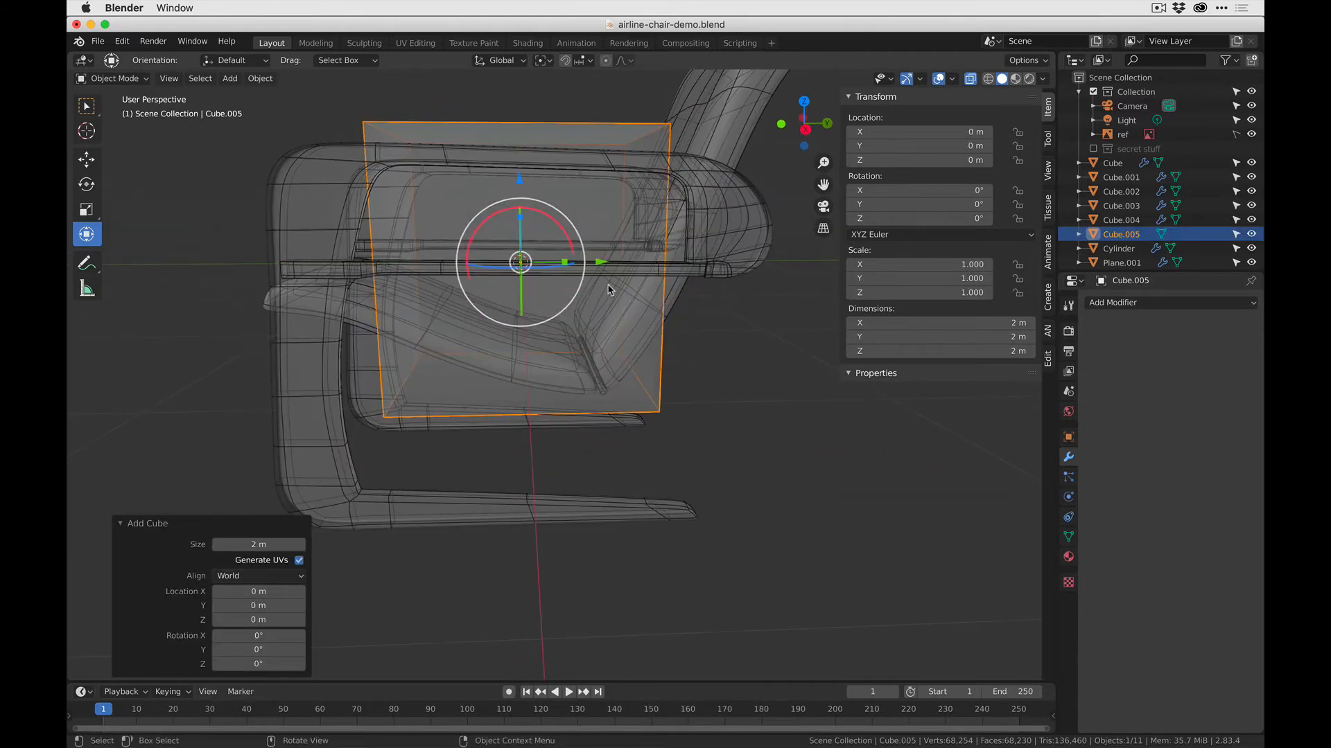
- Move the cube forward to about Y -1.44 m and scale it to about 0.318 in Y and 0.194 in Z
drag(600, 262, 356, 261)
middle_drag(356, 262, 469, 268)
drag(381, 240, 382, 267)
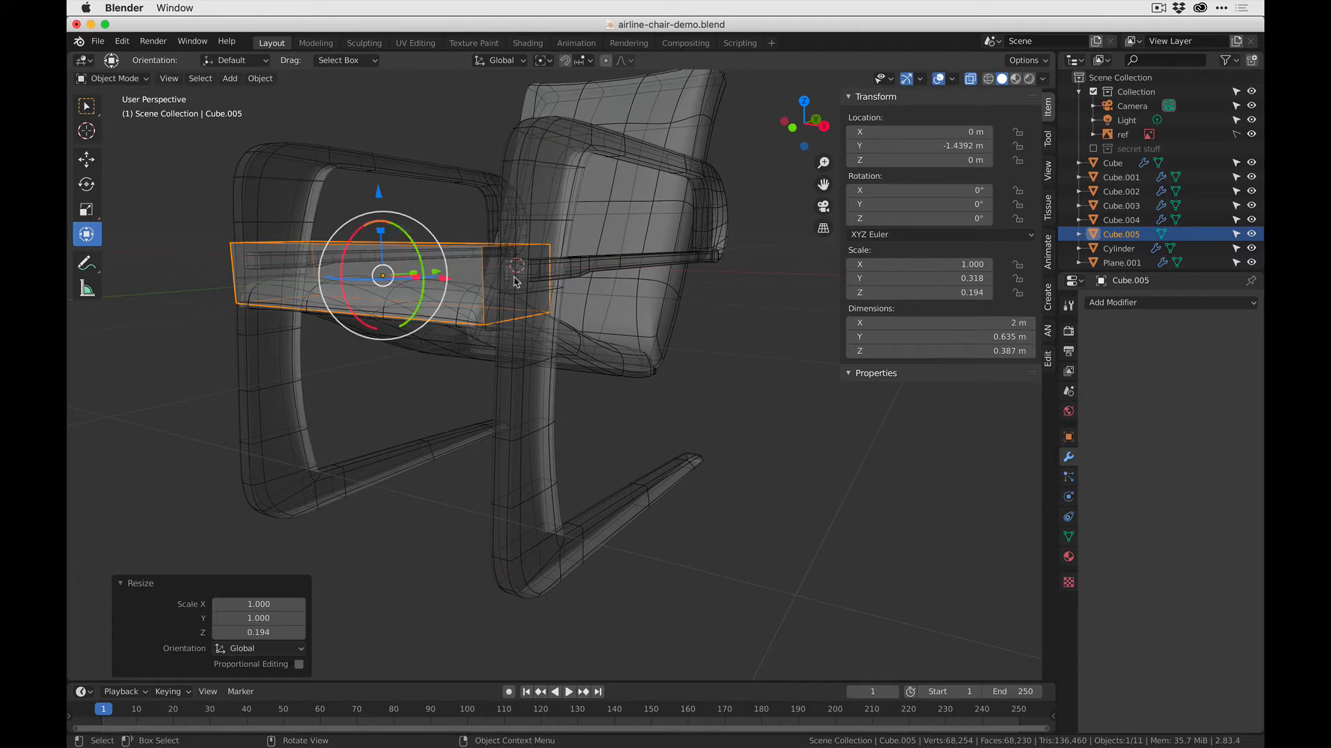
- In right view, lower the block between the front legs to about Z -0.525 m and thin its Y scale to about 0.115
click(824, 126)
drag(352, 191, 367, 335)
scroll(340, 305, up, 4)
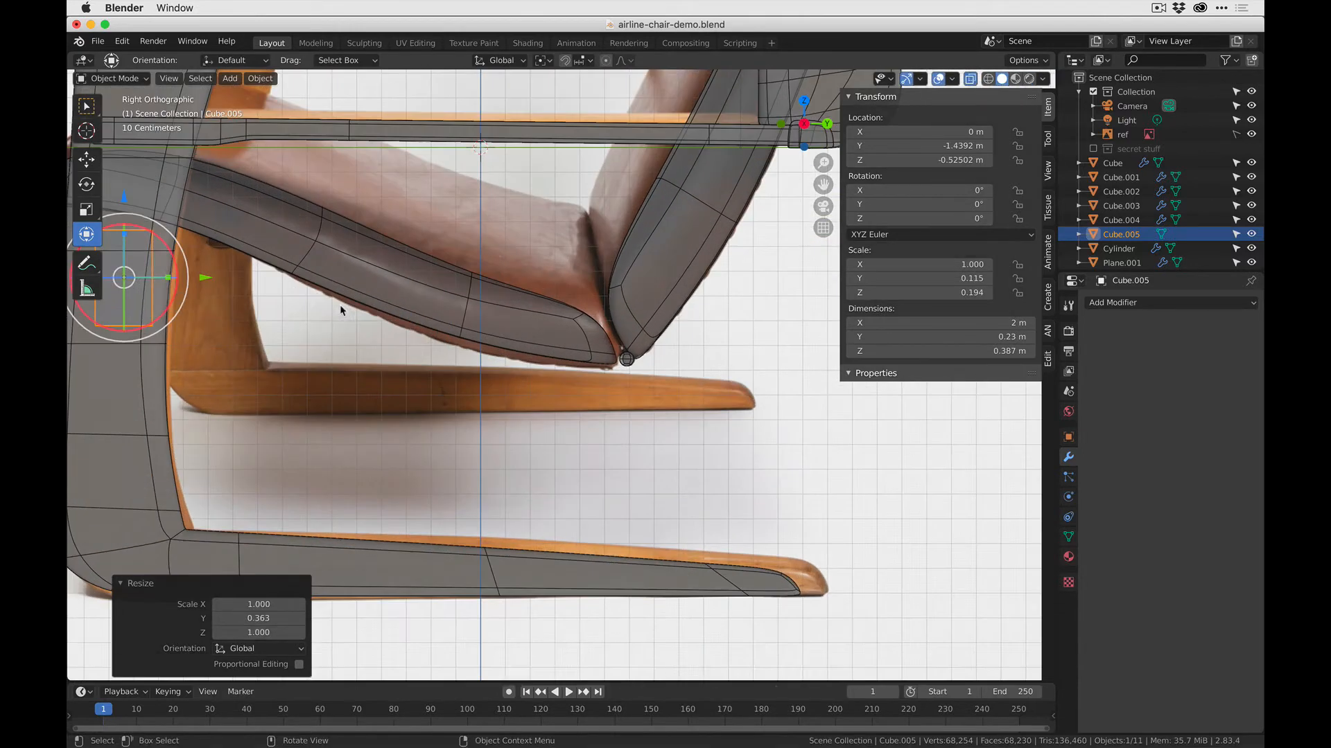
shift+middle_drag(339, 305, 584, 318)
- Switch to the Finder reference photo to examine the wooden crossbar under the seat front, and return to Blender
key(alt+Tab)
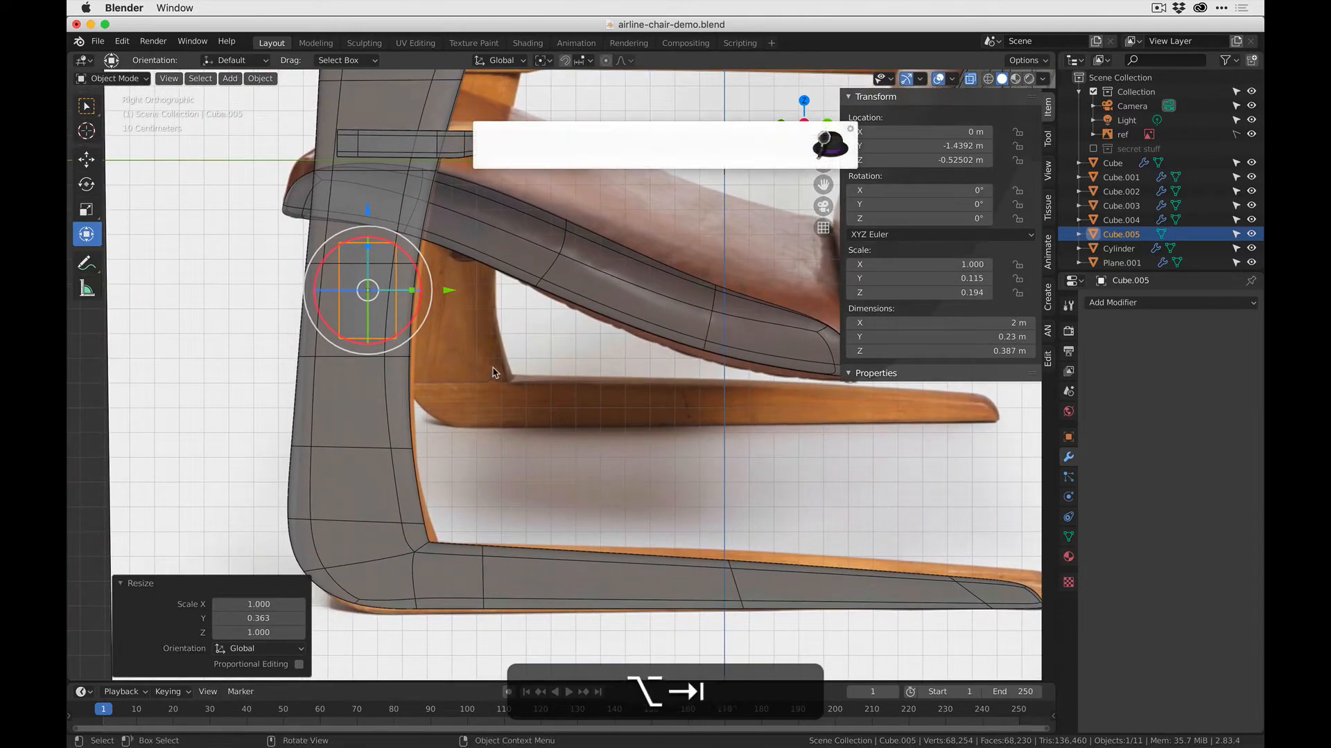
key(Escape)
key(super+Tab)
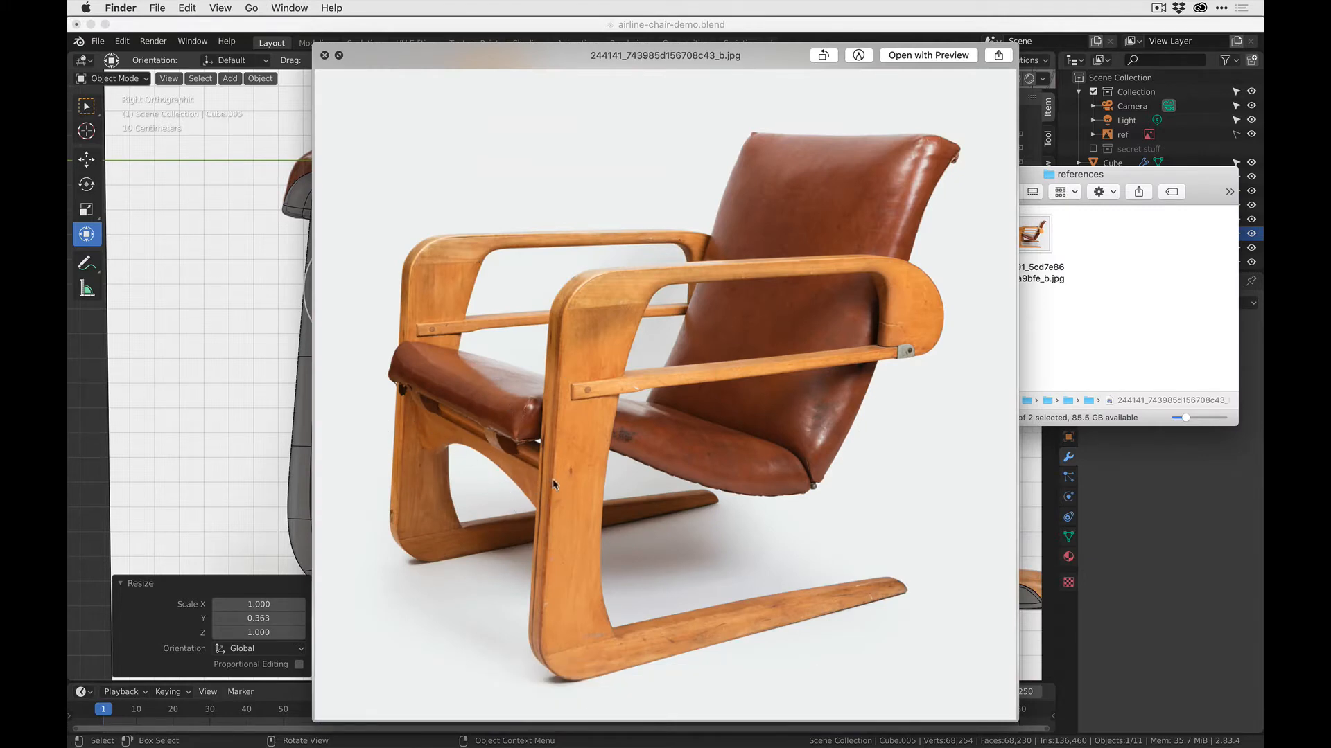
click(293, 27)
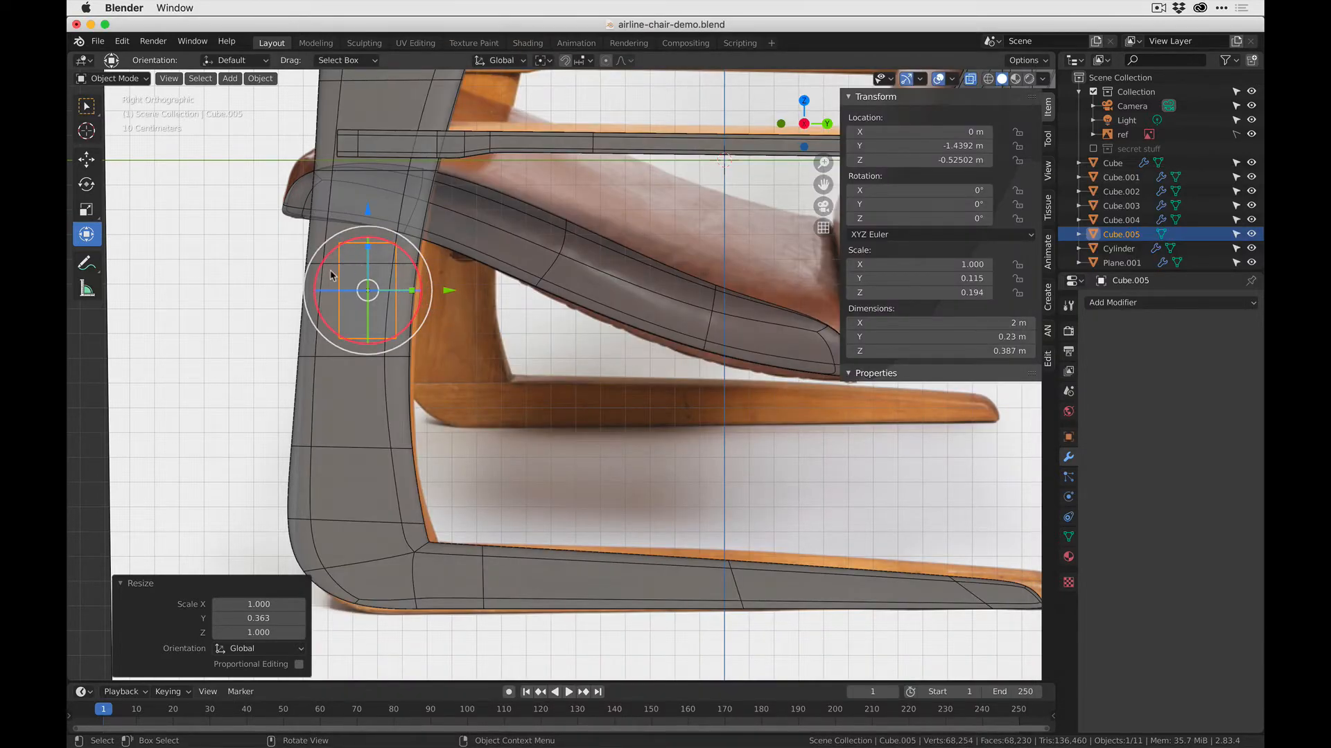
- In front orthographic view, turn off the wireframe overlay on the chair's objects
middle_drag(344, 269, 538, 282)
scroll(664, 151, down, 2)
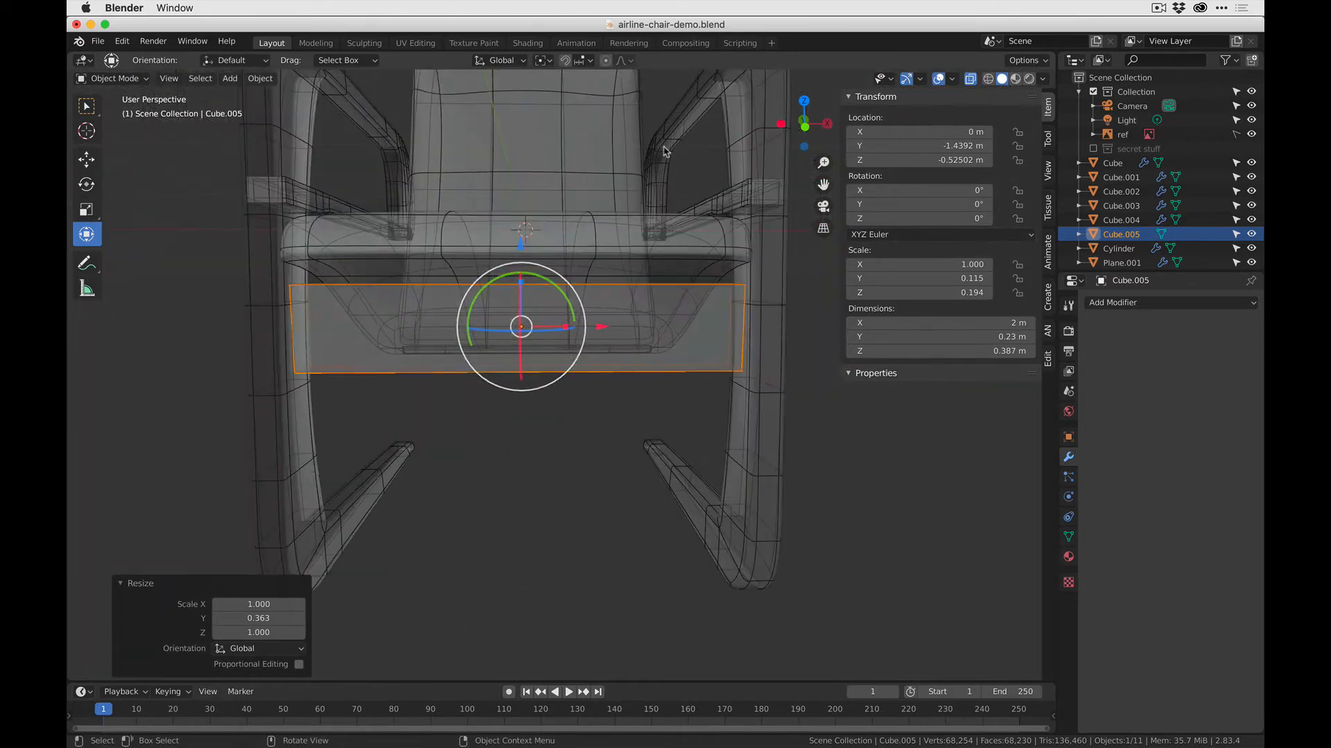
click(805, 127)
scroll(628, 244, up, 2)
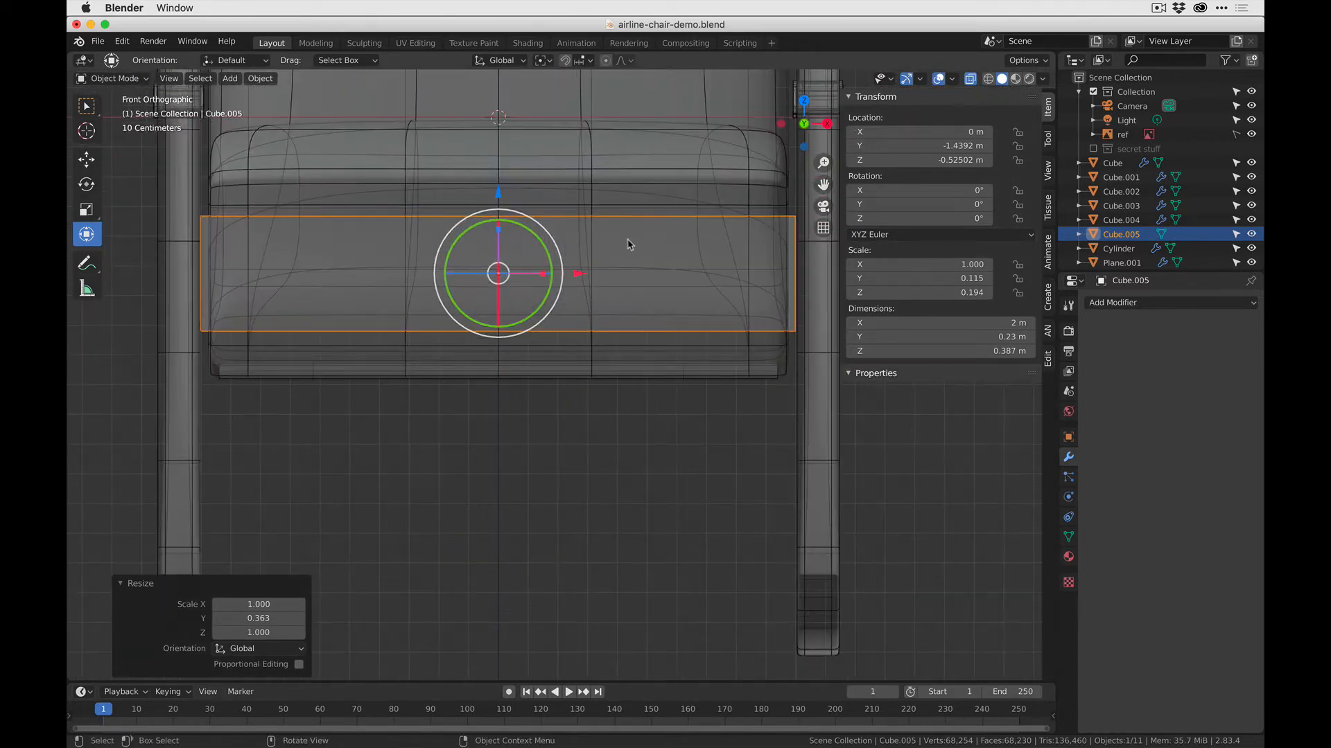
scroll(594, 275, down, 2)
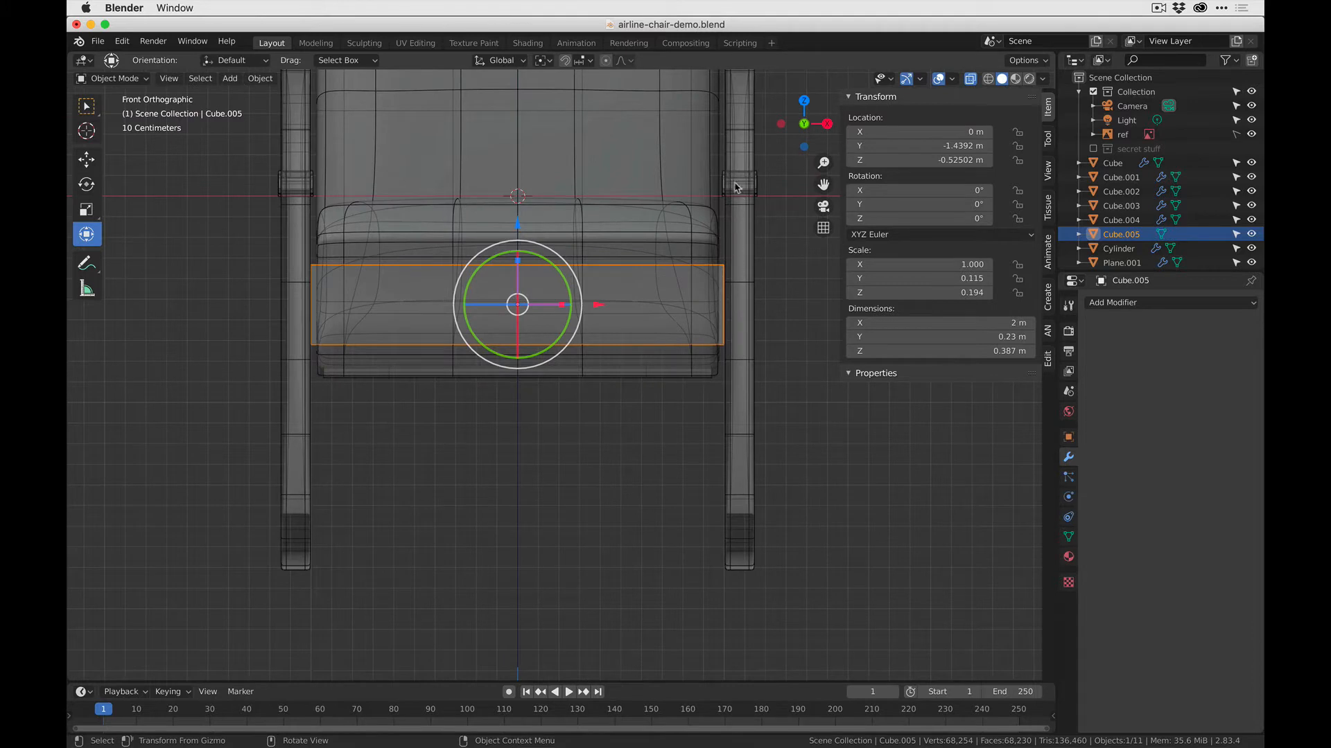
click(952, 78)
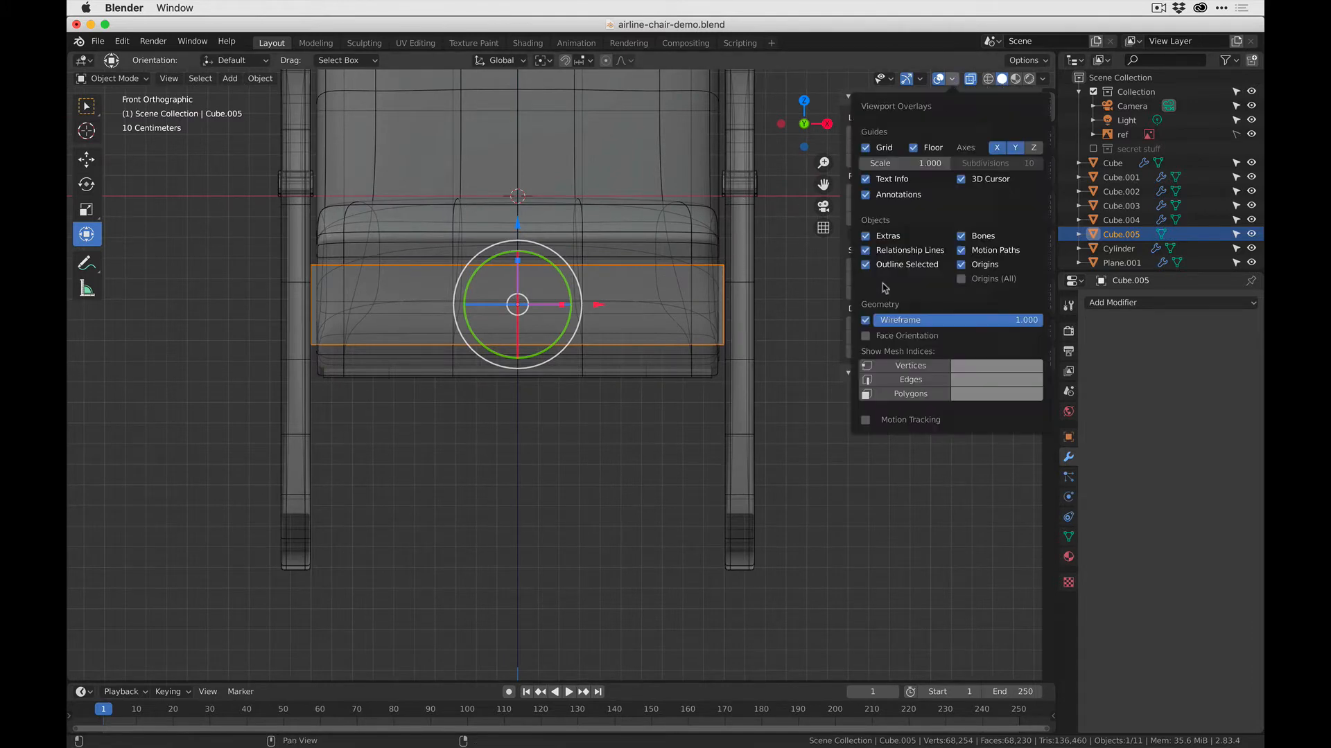
click(866, 321)
click(866, 320)
click(866, 321)
drag(779, 335, 271, 181)
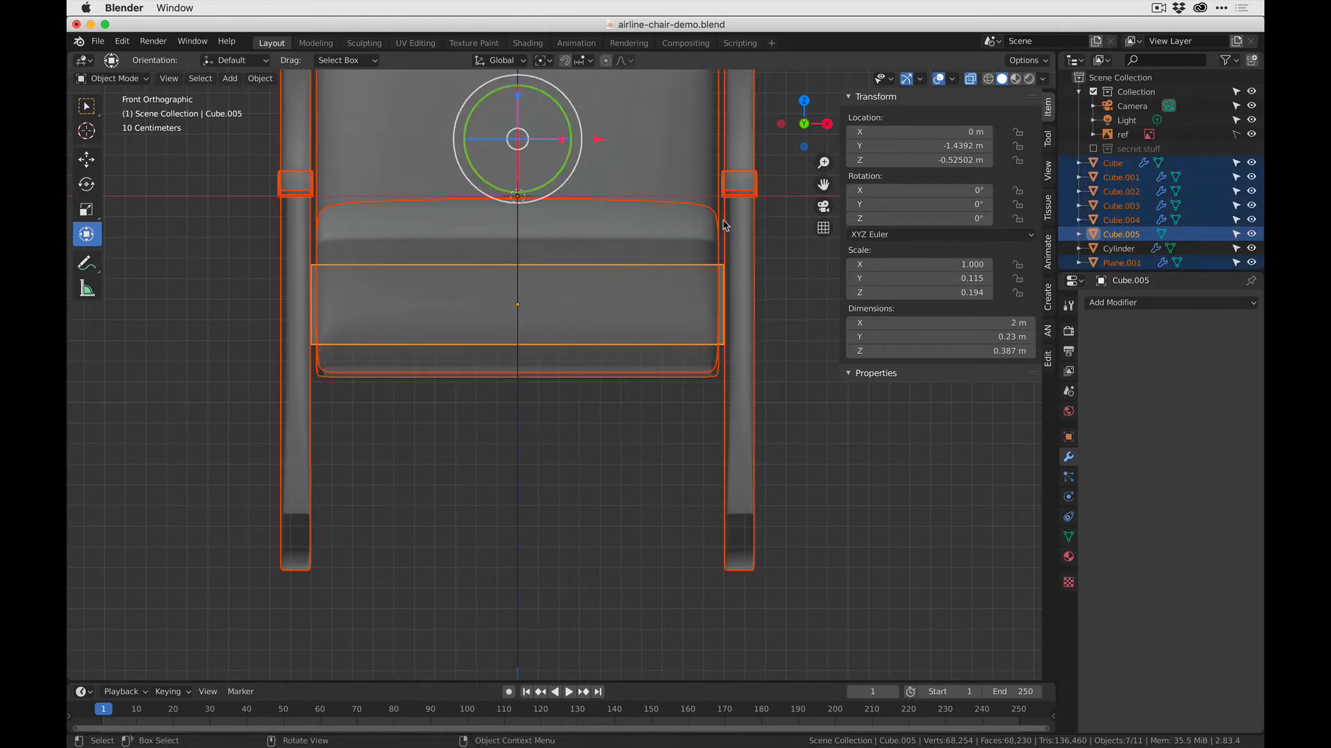
scroll(350, 289, up, 6)
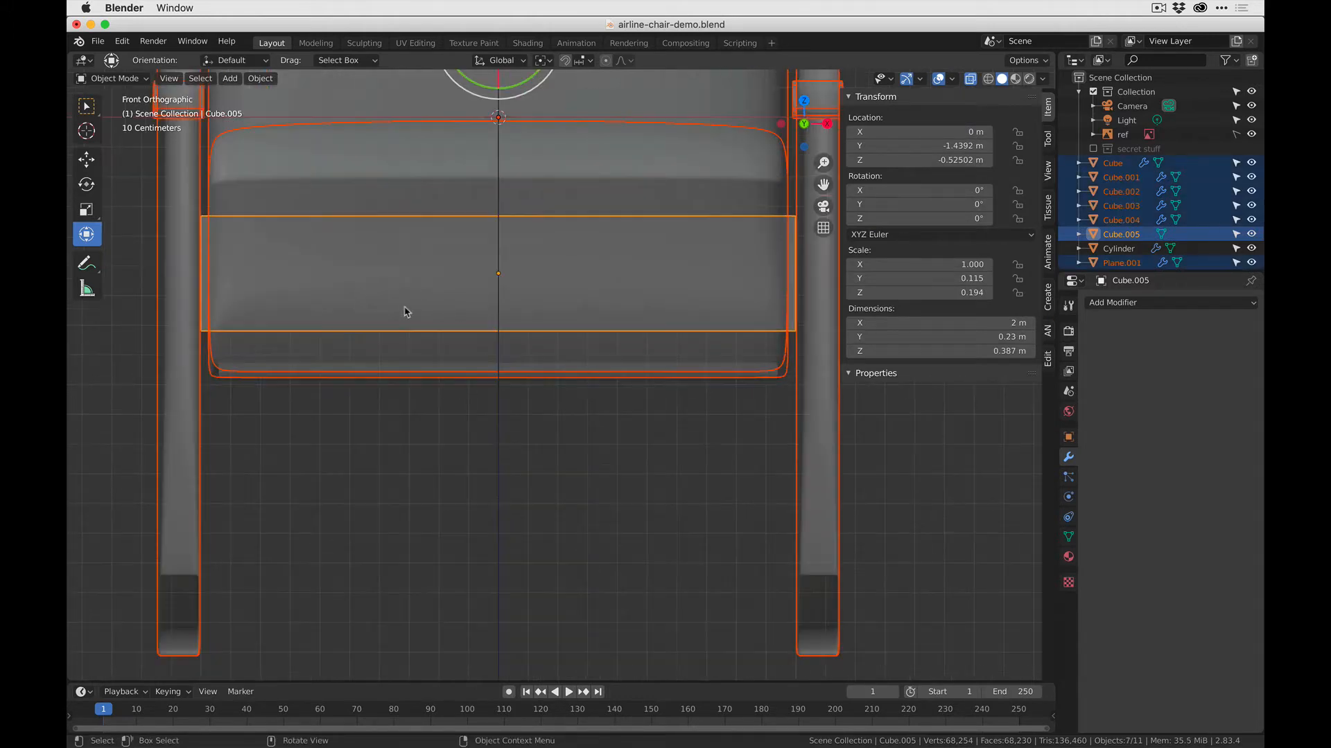
shift+middle_drag(218, 279, 452, 322)
key(Tab)
scroll(267, 267, down, 2)
key(Tab)
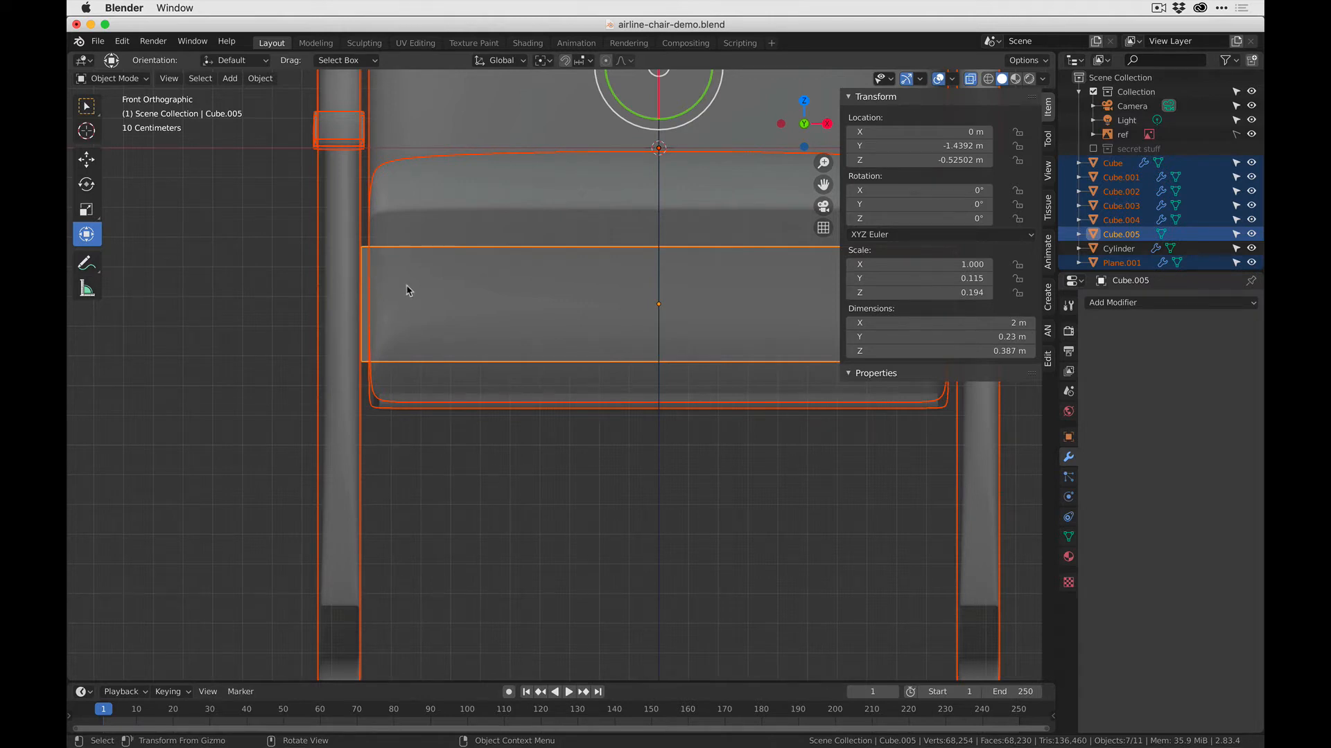
shift+middle_drag(535, 315, 360, 312)
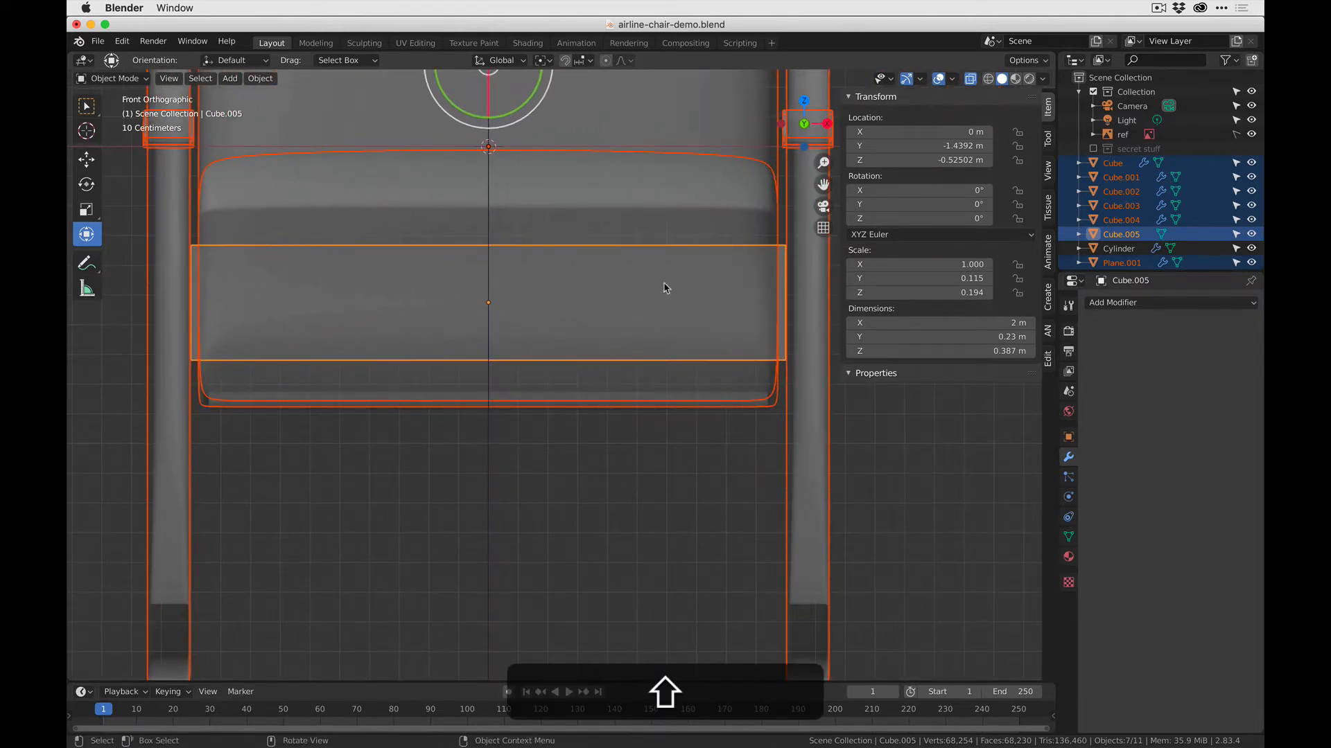
click(270, 470)
click(230, 361)
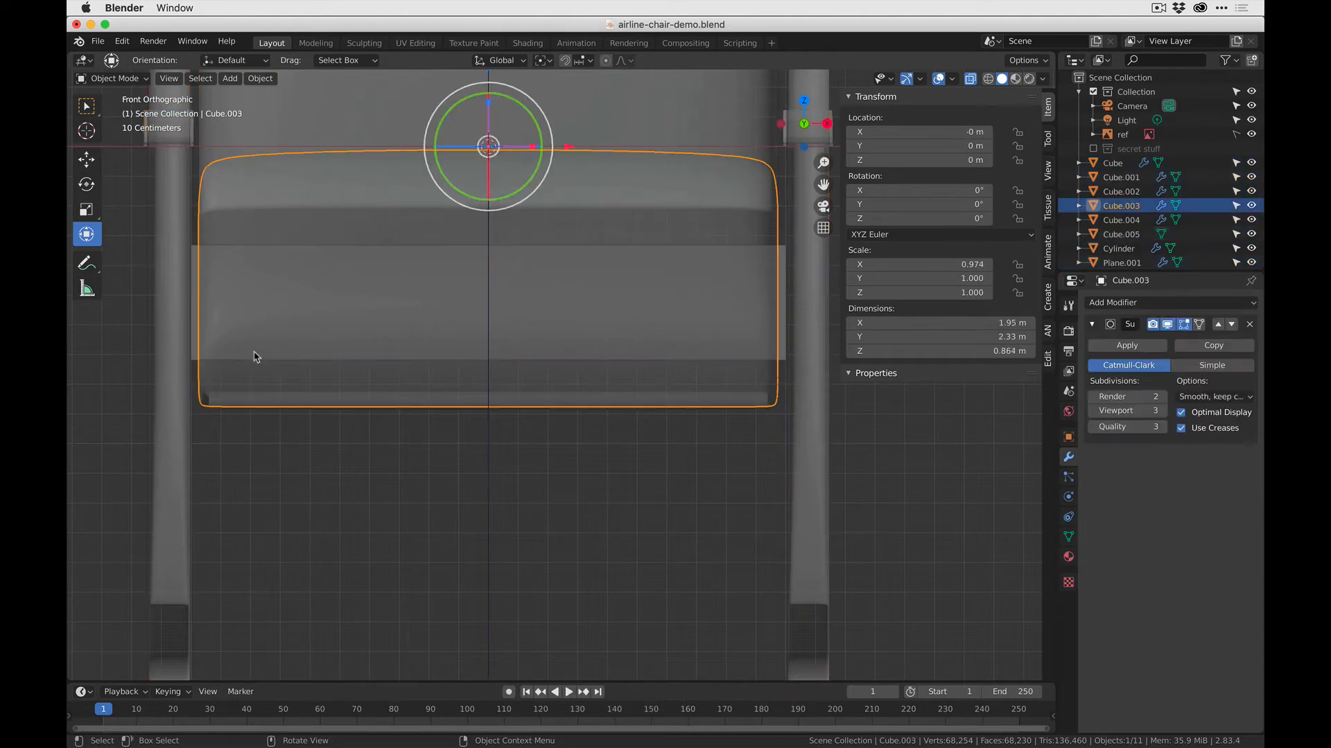
- Select the front crossbar block, enter Edit Mode and add five evenly spaced vertical loop cuts along its width without sliding them
click(467, 297)
key(Tab)
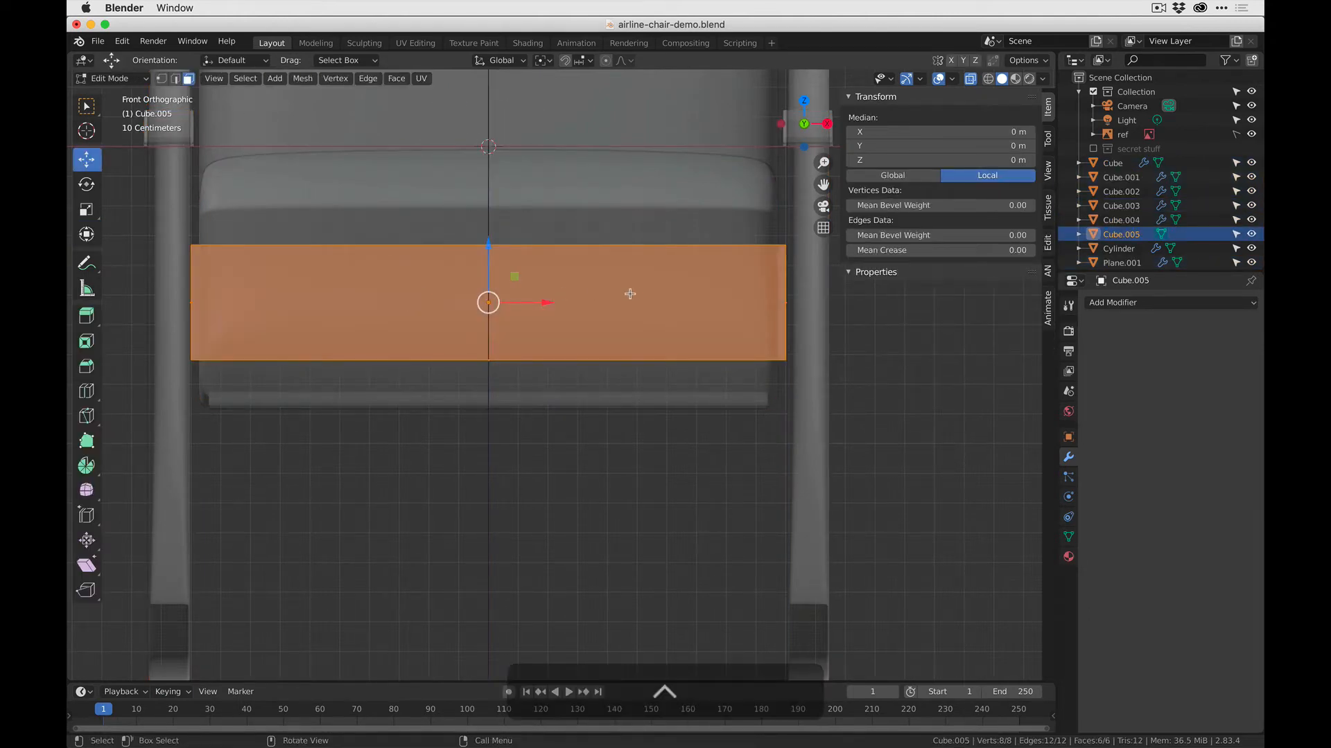
key(ctrl+r)
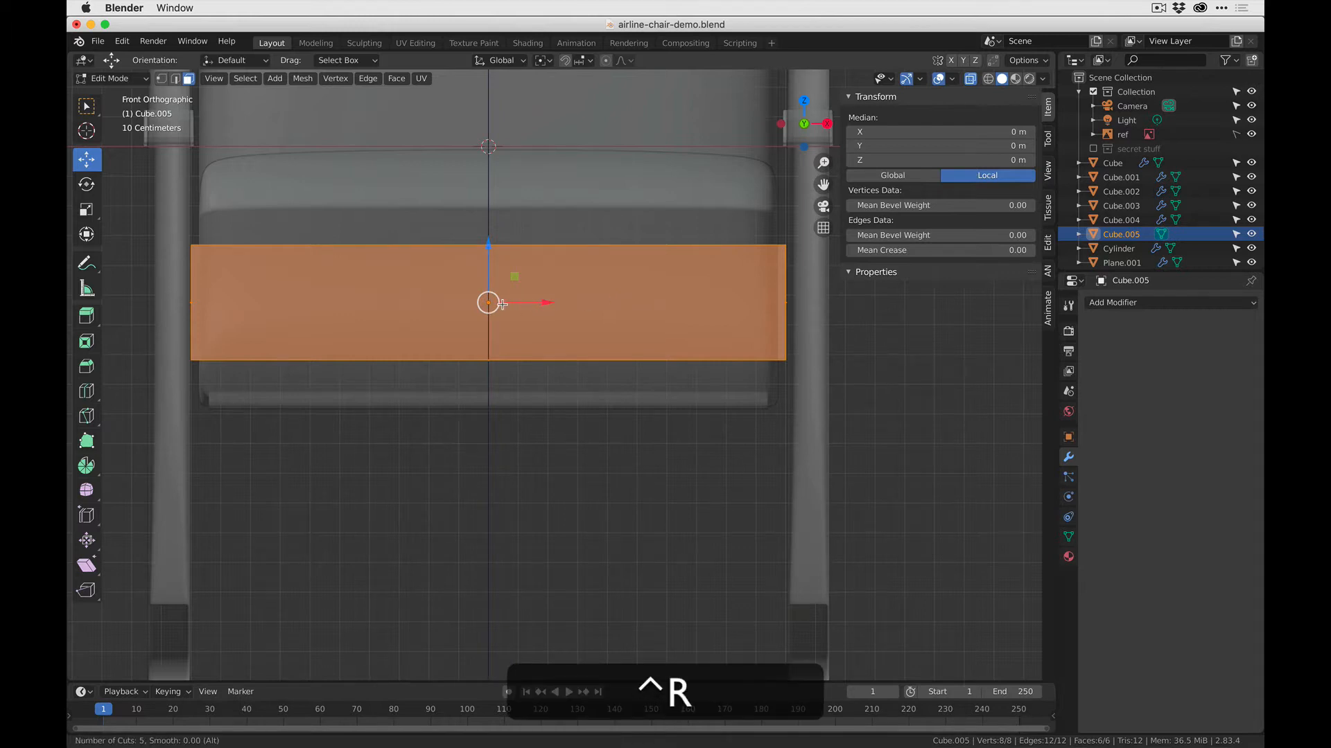
scroll(458, 306, up, 3)
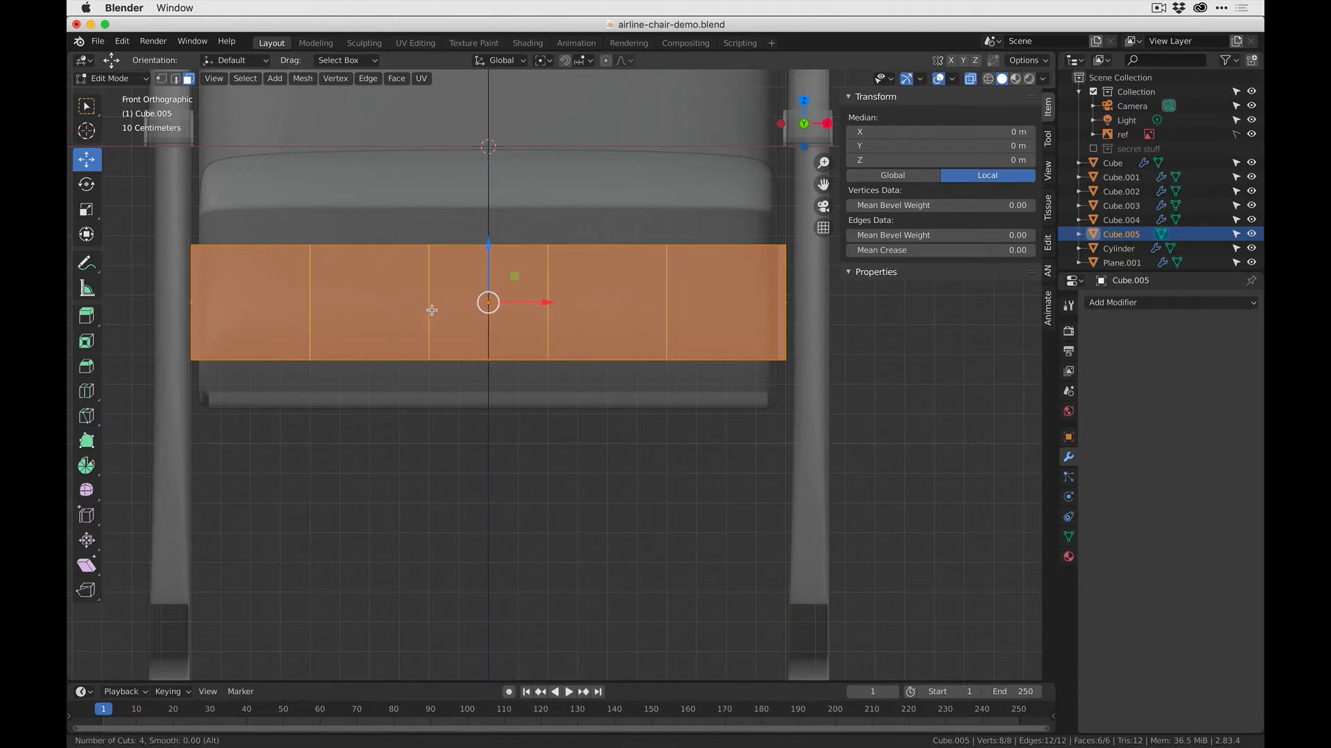
scroll(431, 309, up, 1)
click(431, 310)
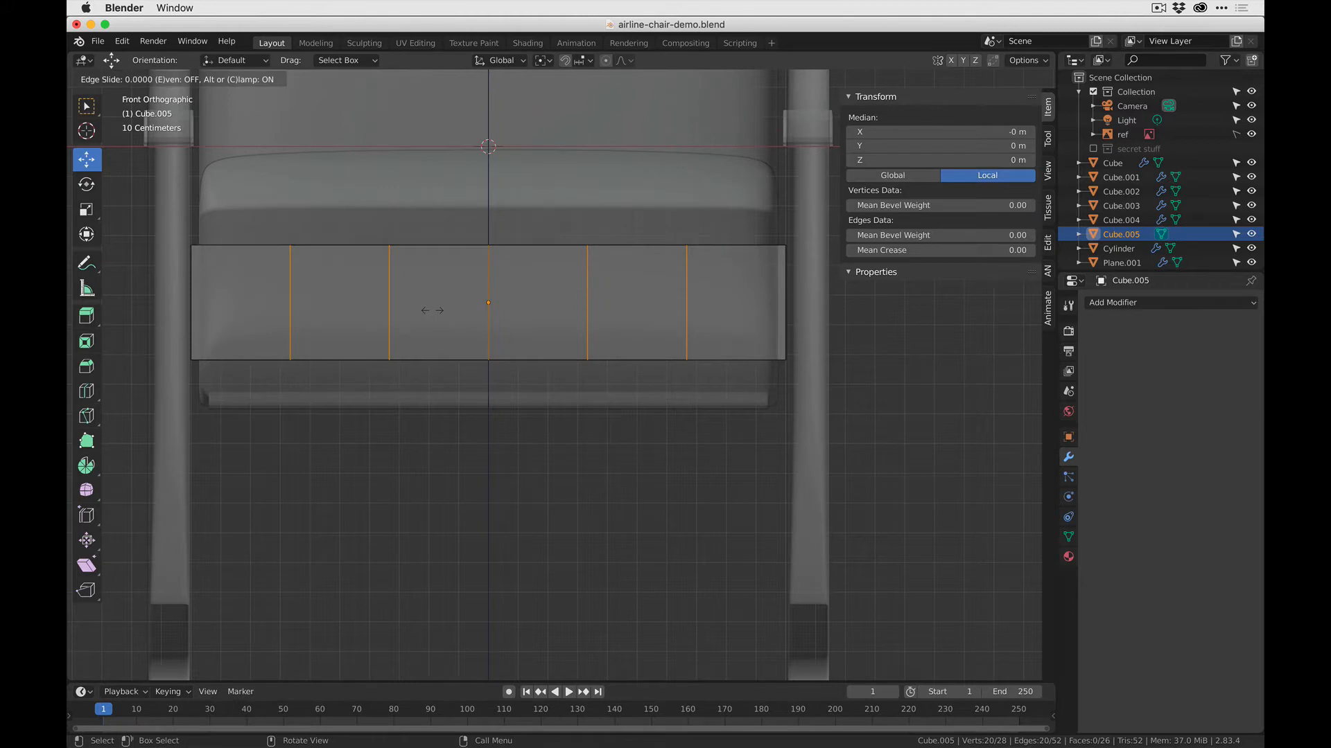
key(Escape)
- Switch to the Finder reference photo to check the front crossbar's underside shape, and return to editing the block in Blender
key(super+Tab)
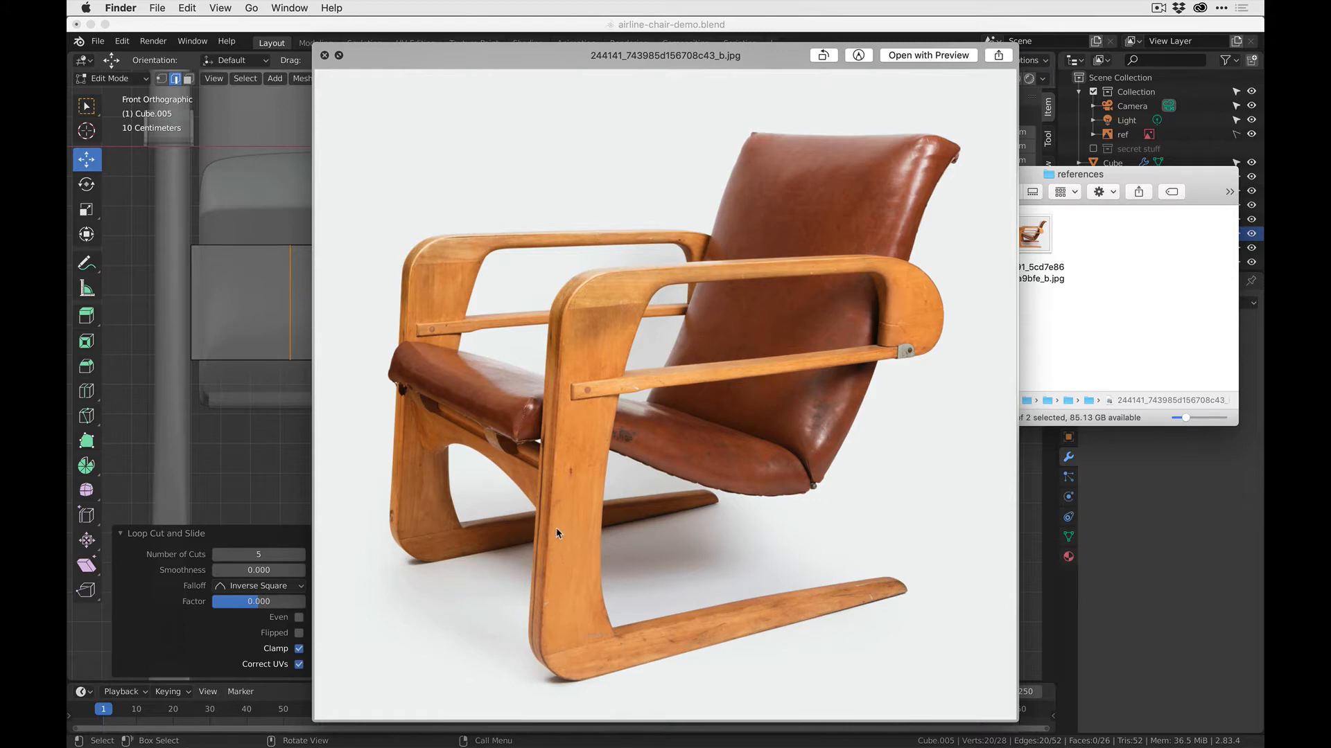
key(super+Tab)
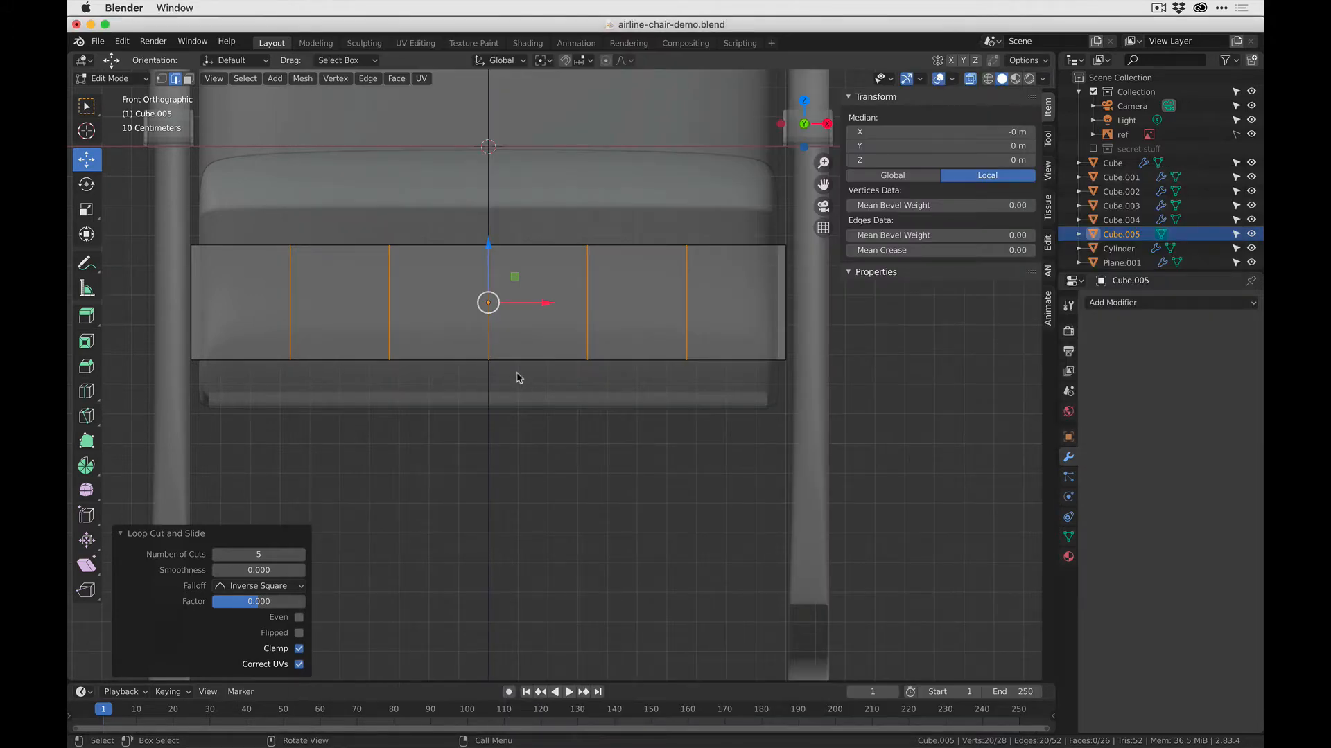
key(Tab)
key(Tab)
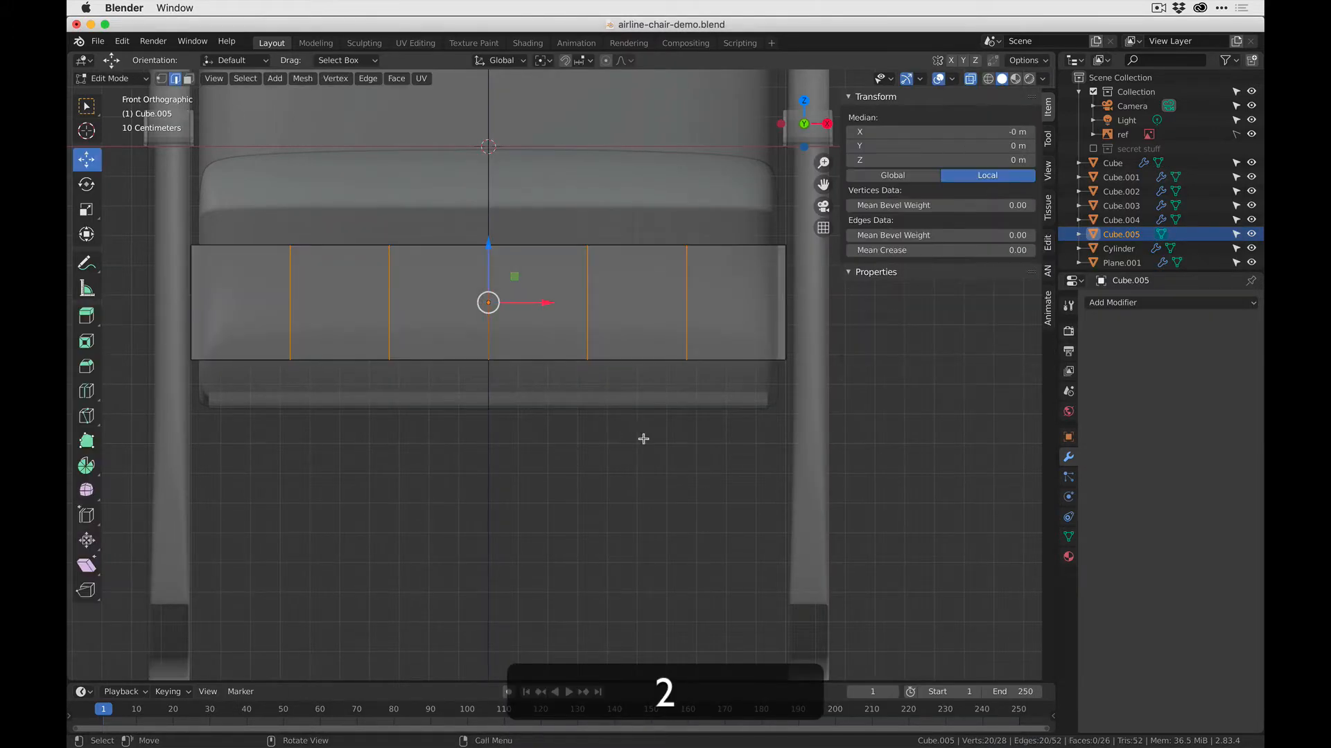
- Arch the crossbar's underside by raising the bottom vertices of the three middle loops and the central pair a further 0.07 m in Z
drag(664, 447, 368, 355)
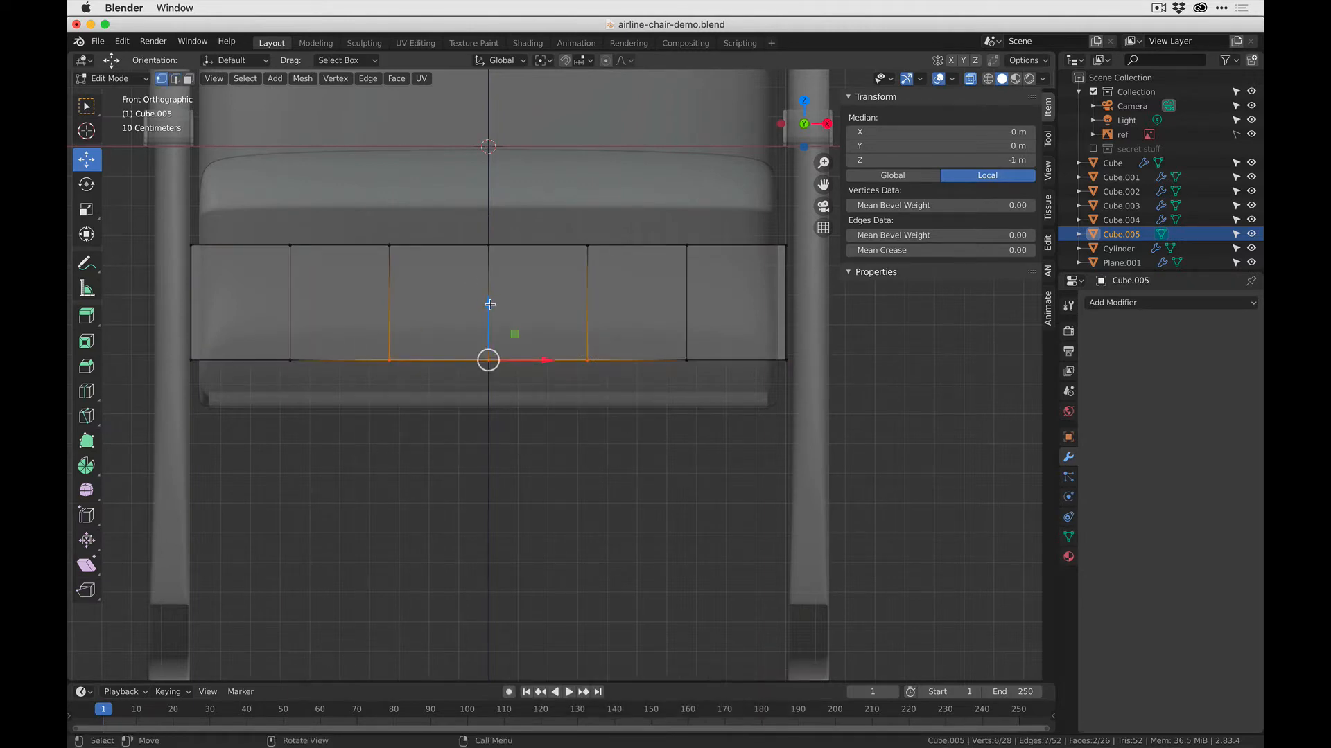
key(g)
click(491, 271)
click(488, 330)
key(g)
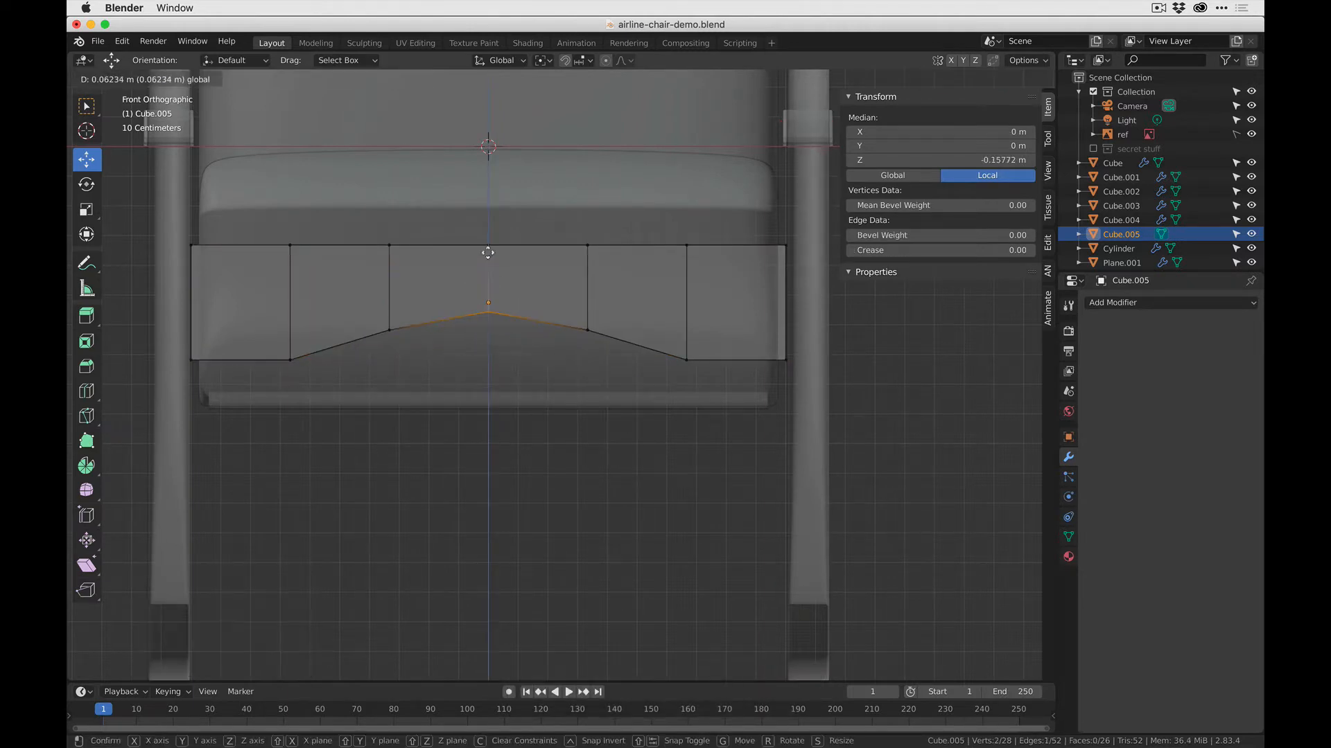
click(486, 254)
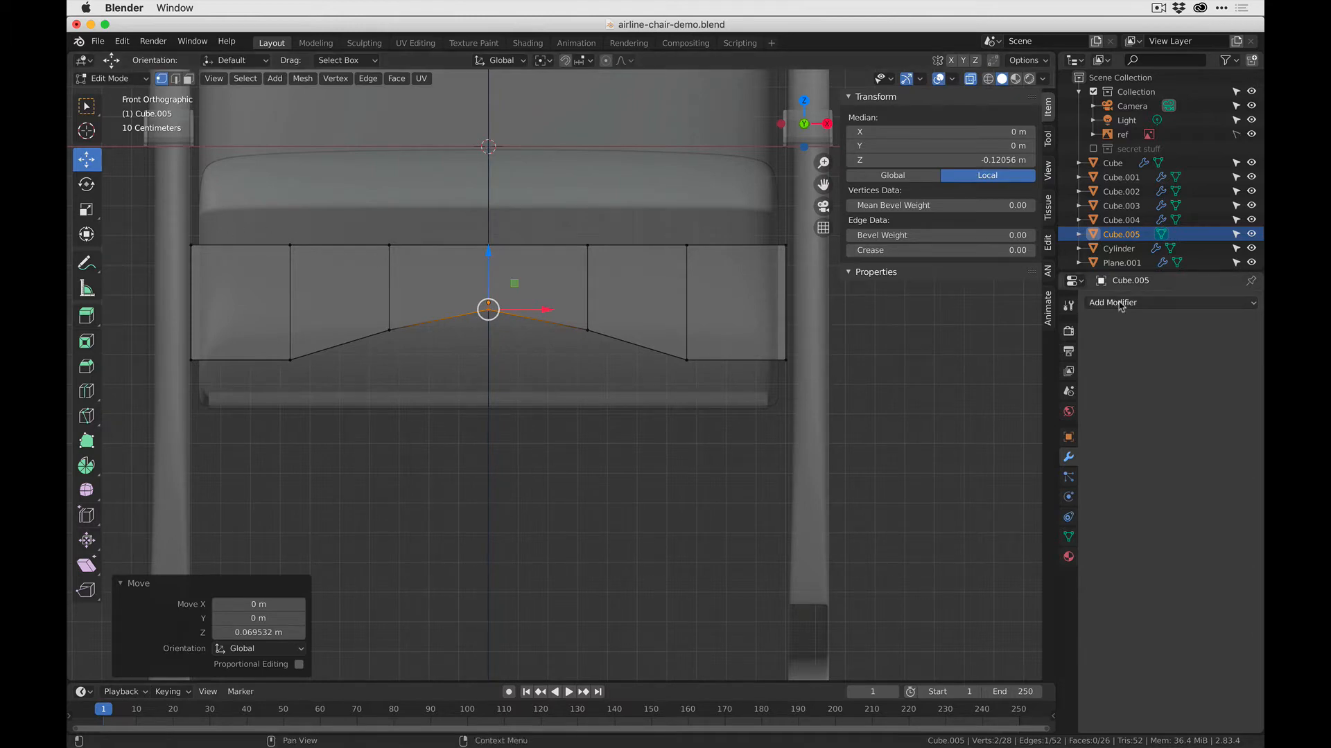
- Exit Edit Mode on the front crossbar and add a Subdivision Surface modifier with viewport level 3
key(Tab)
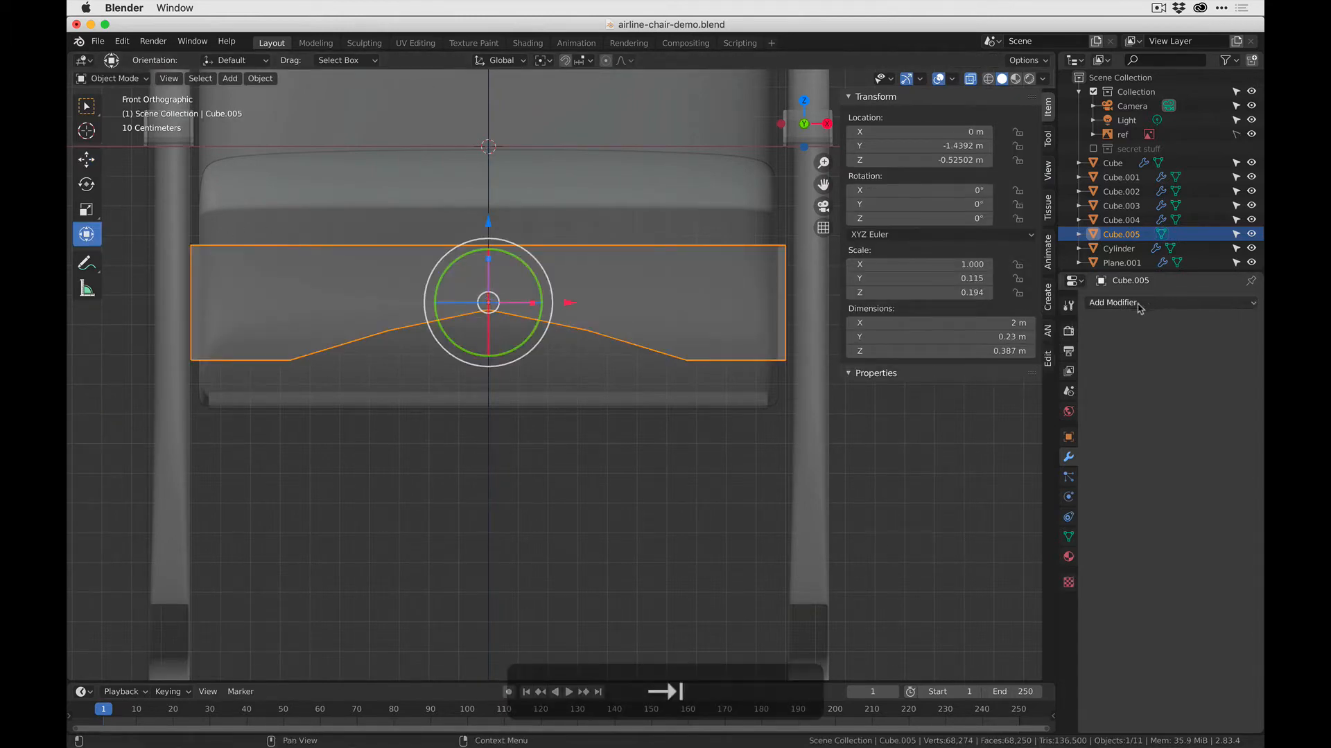
click(1138, 305)
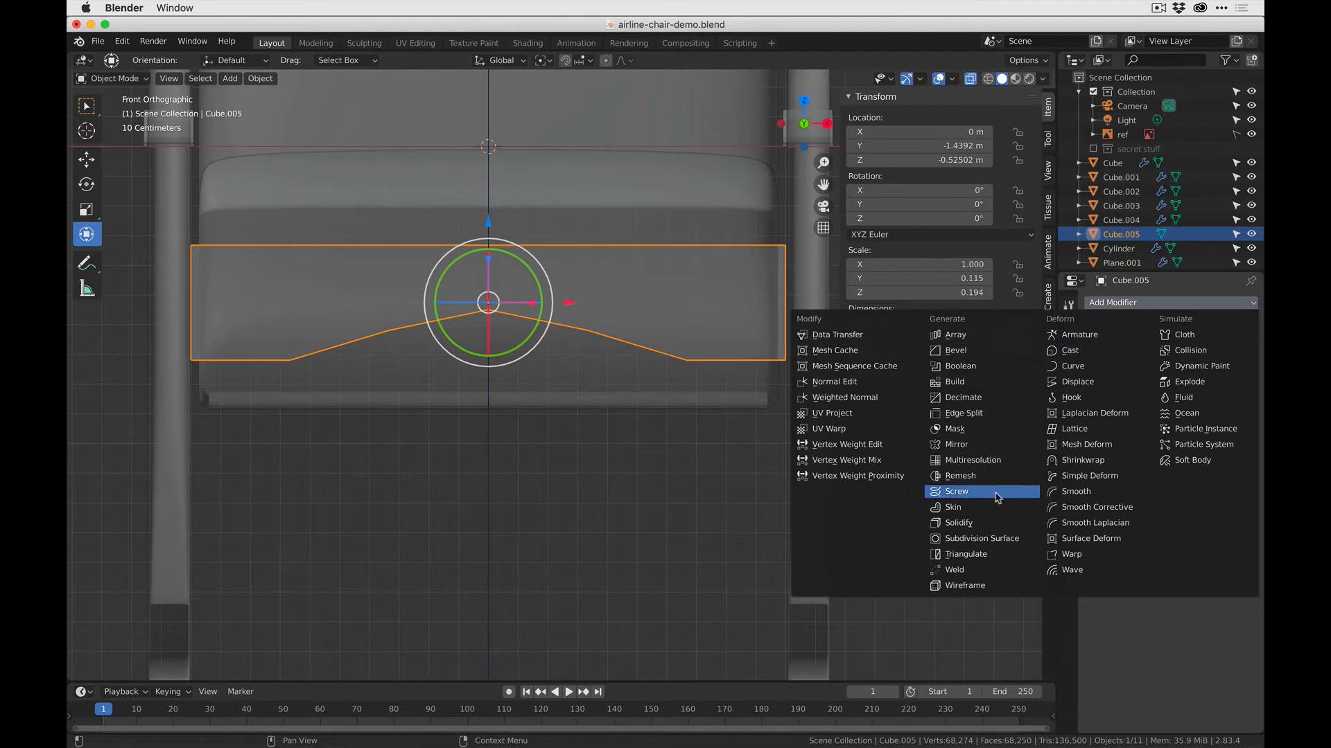
click(991, 539)
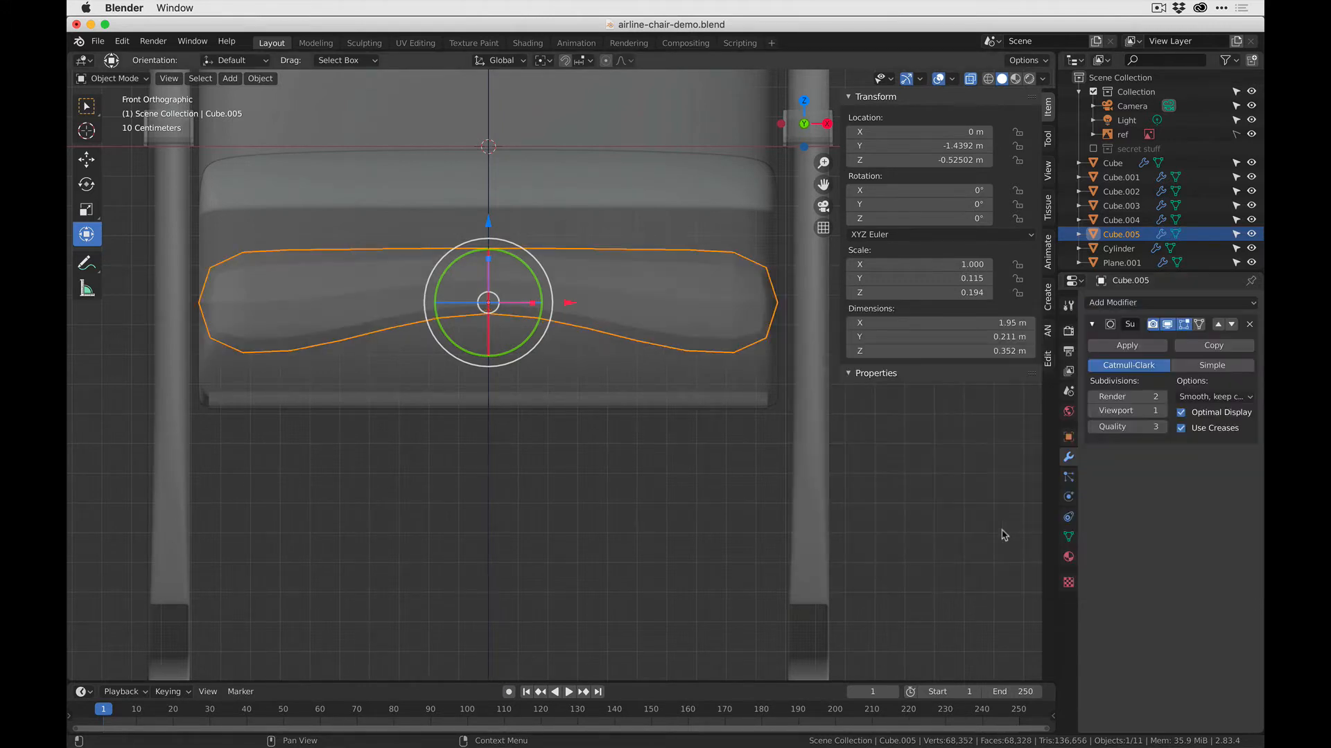
click(1162, 411)
- Sharpen both ends of the crossbar with one vertical loop cut each, slid towards the end face at a factor of about 0.935
key(Tab)
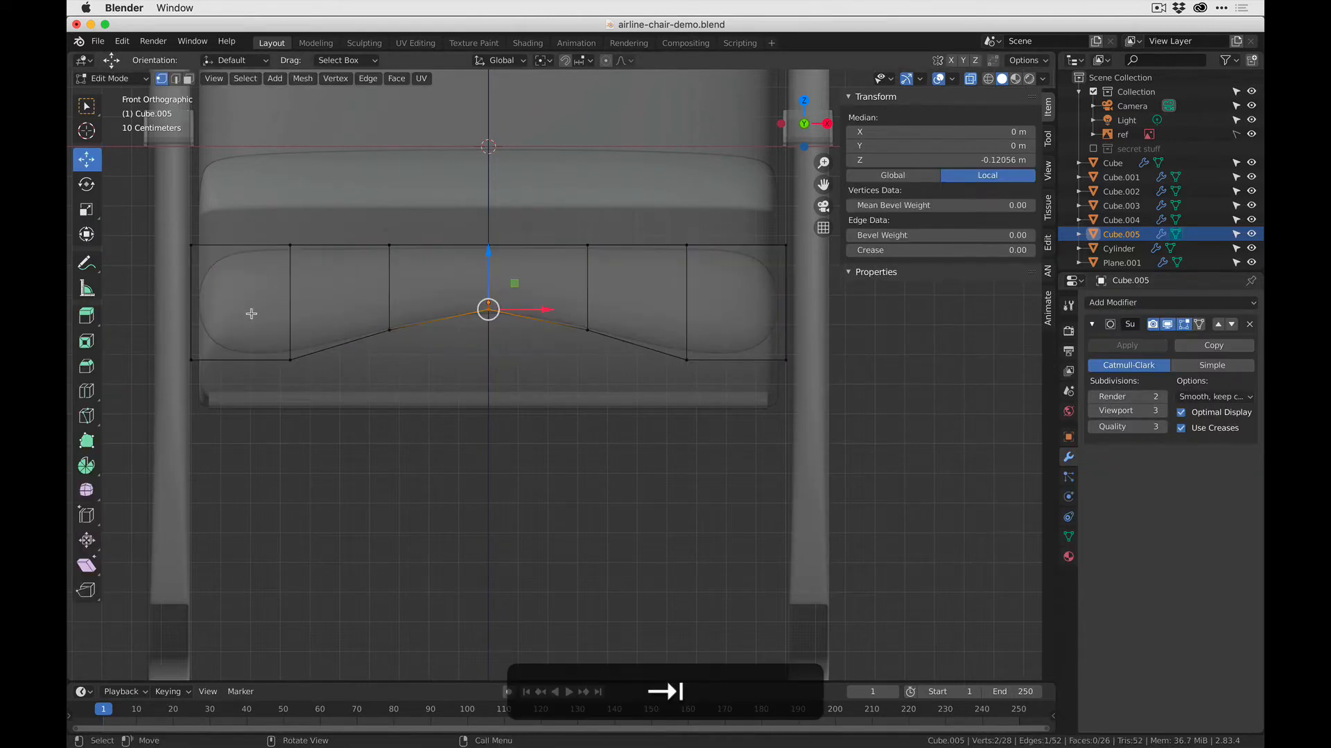
key(ctrl+r)
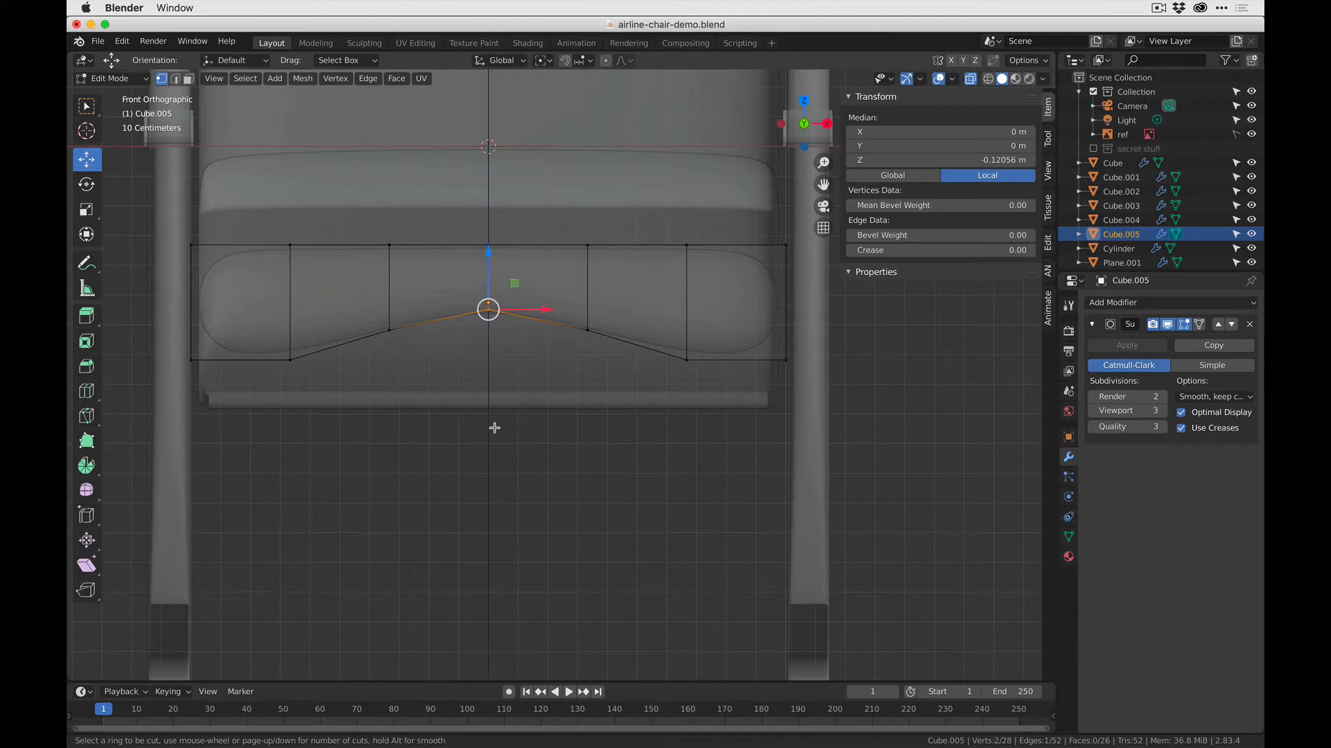
click(242, 349)
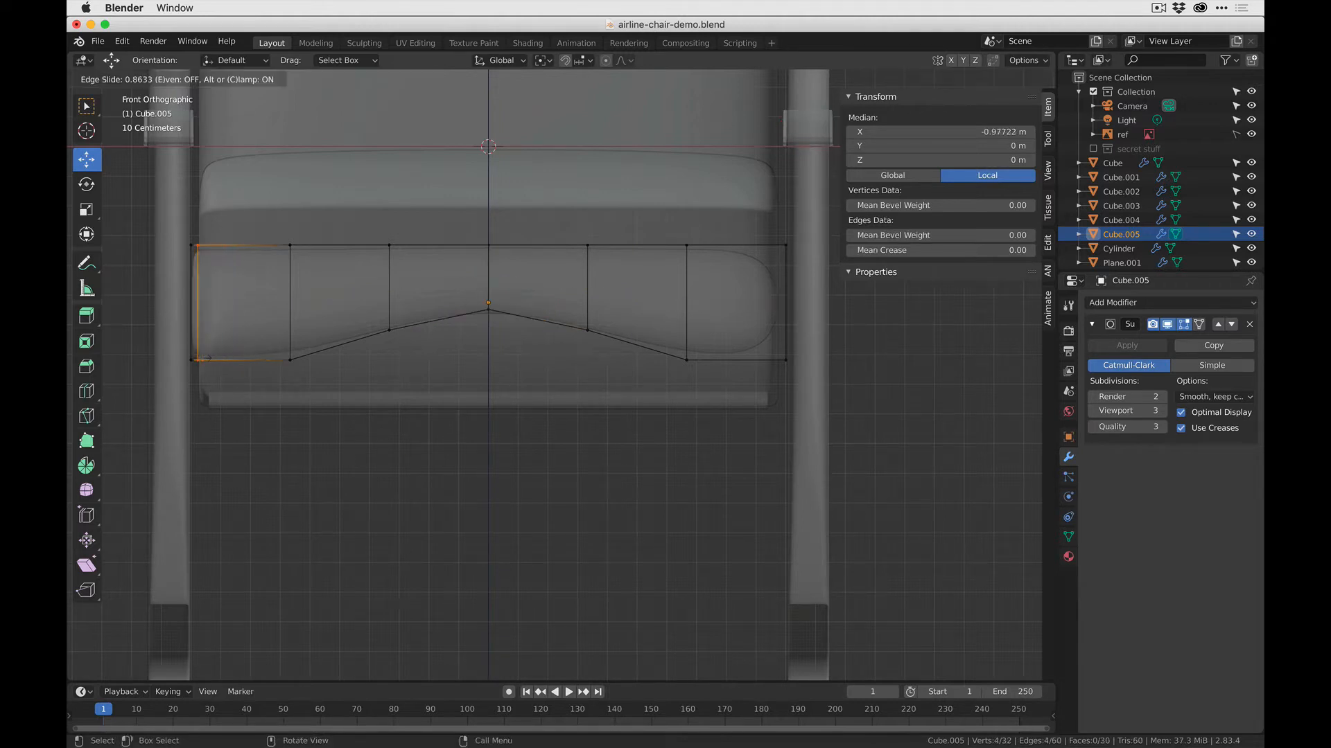
click(195, 359)
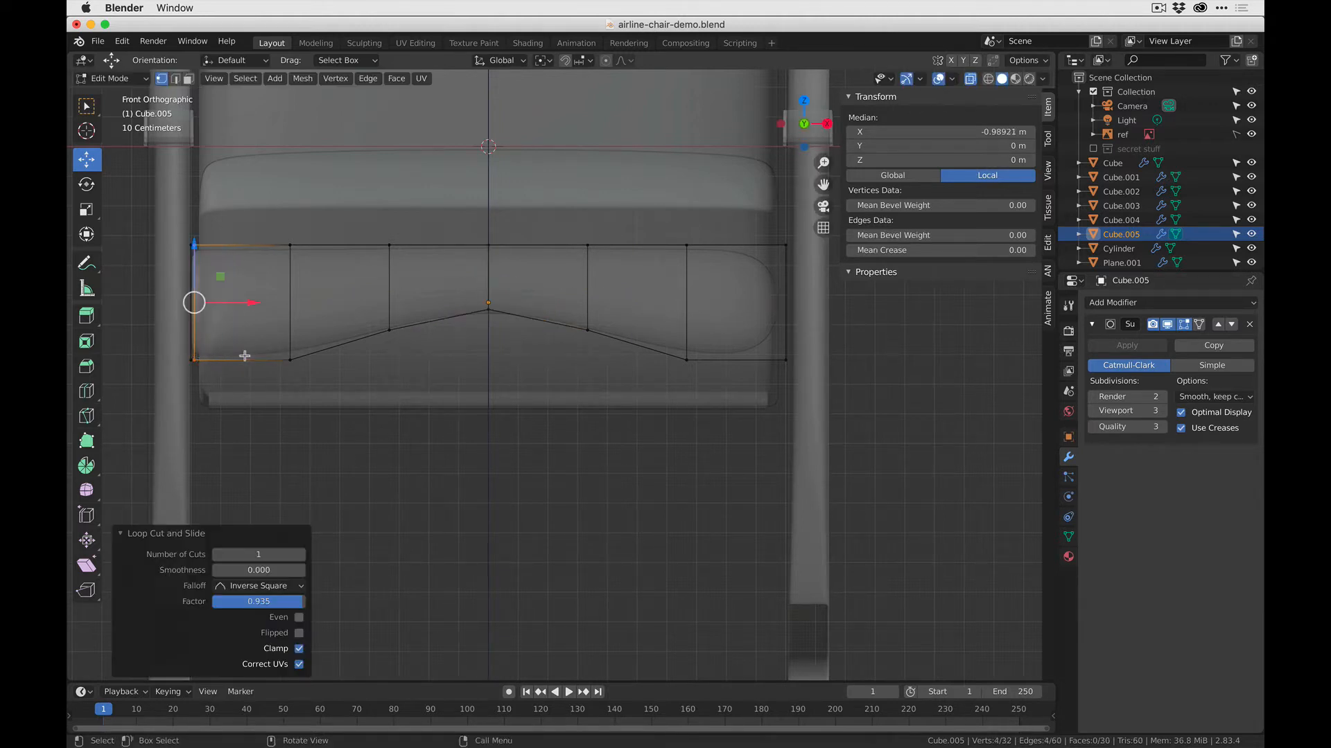
key(ctrl+r)
click(729, 359)
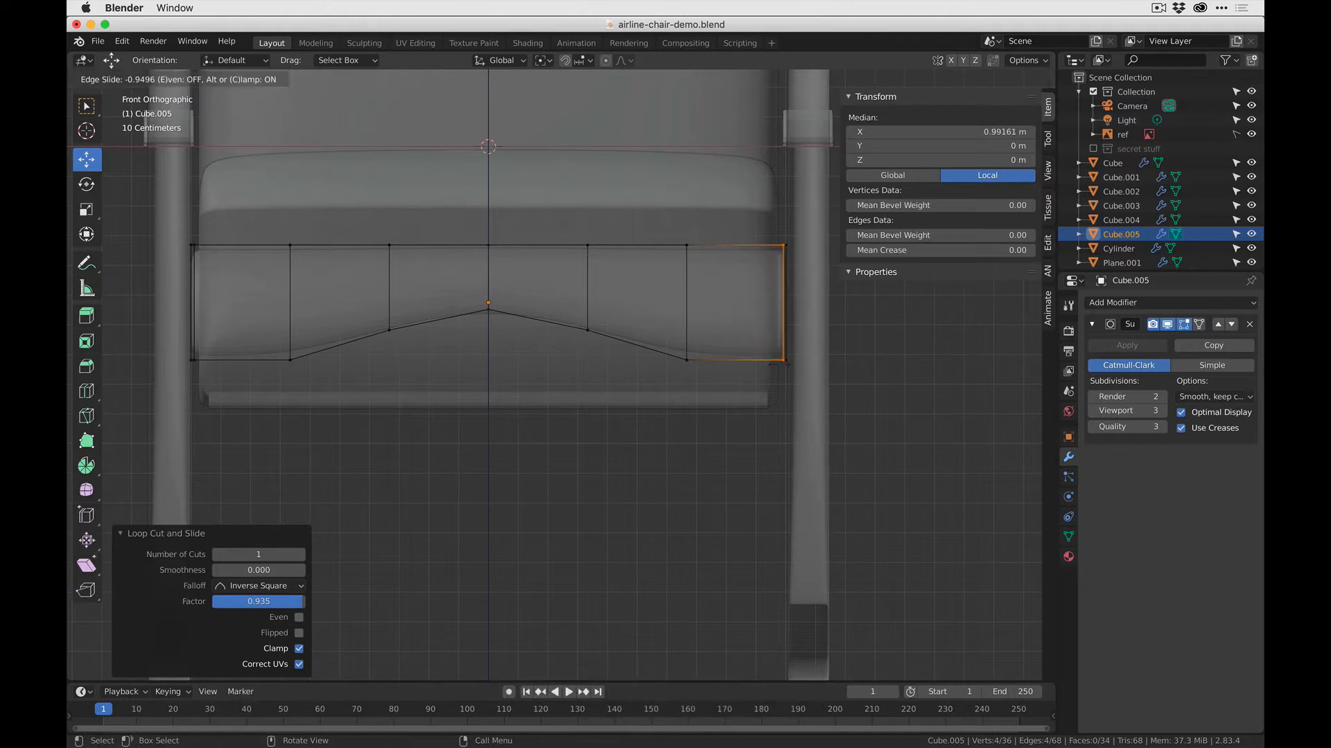
click(775, 363)
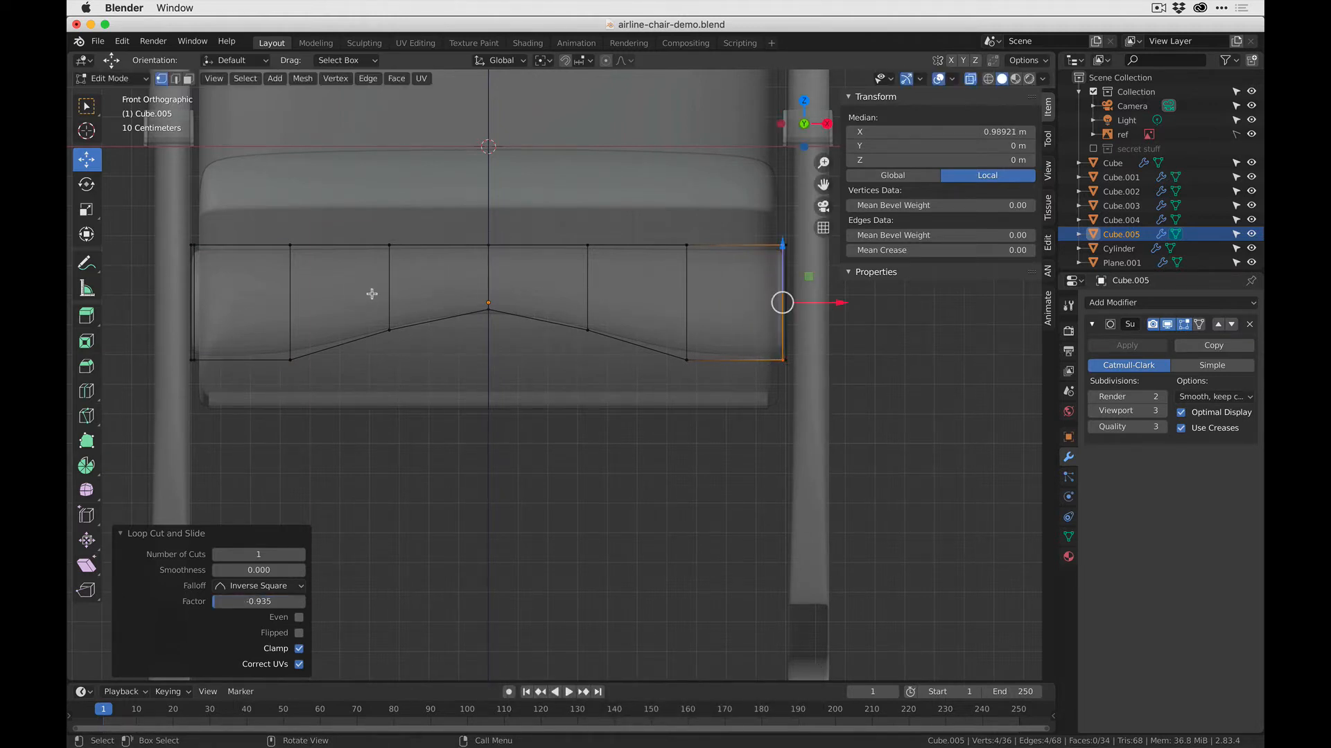
key(Tab)
key(Tab)
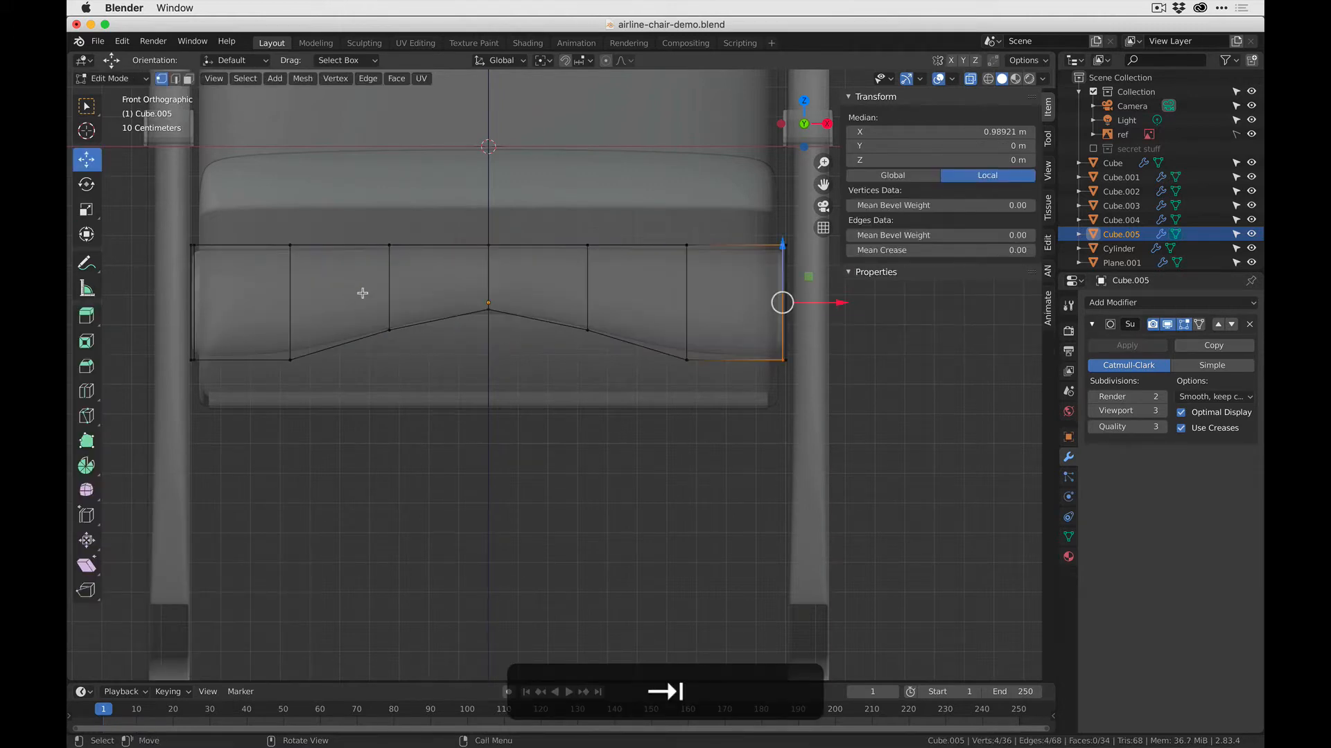
- Delete the faces of the crossbar's left half and add a Mirror modifier on the X axis to restore it
key(3)
drag(182, 234, 465, 430)
key(x)
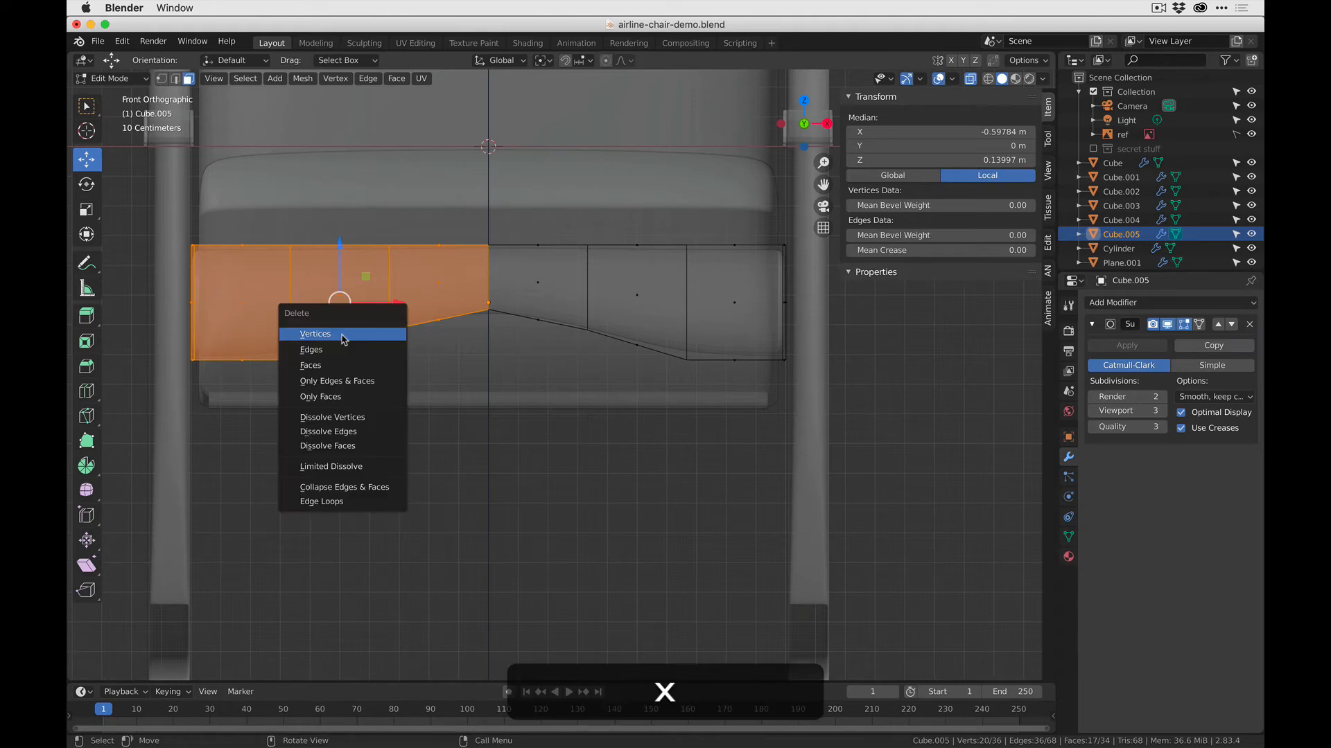
click(311, 365)
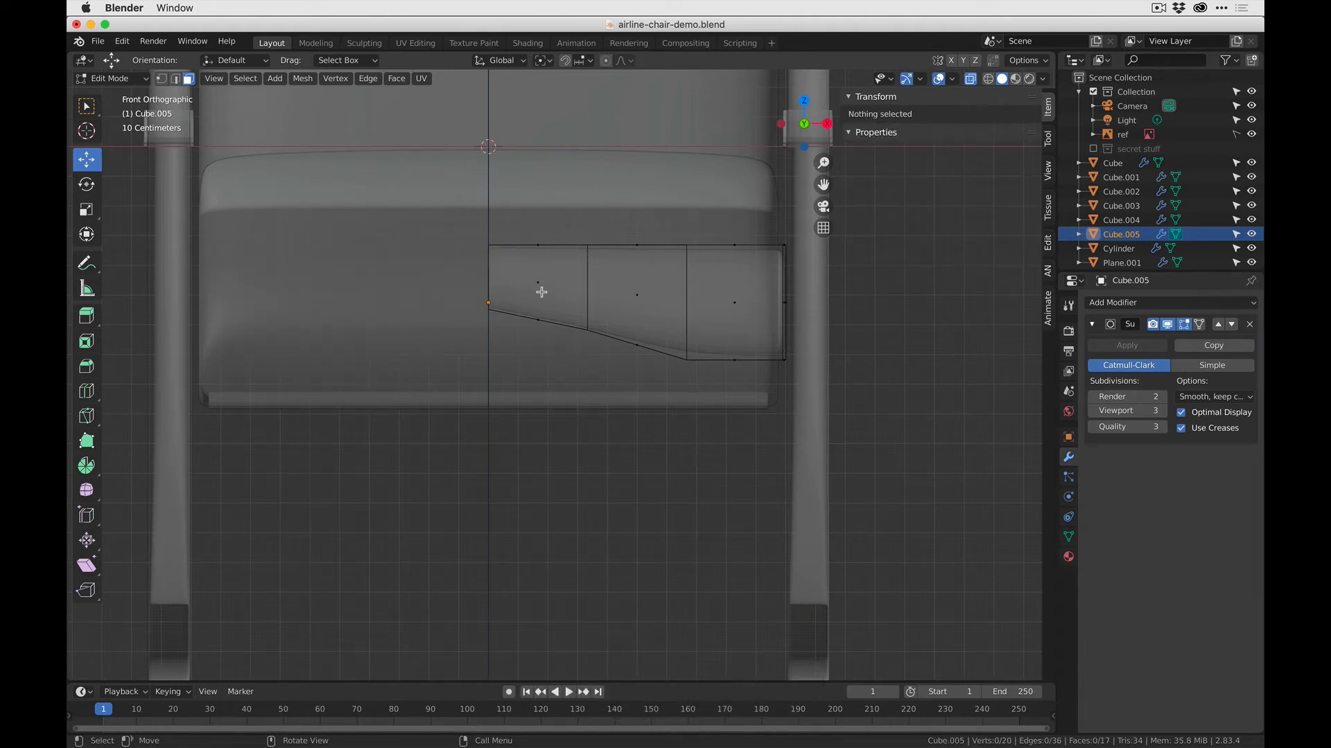
key(Tab)
click(1130, 305)
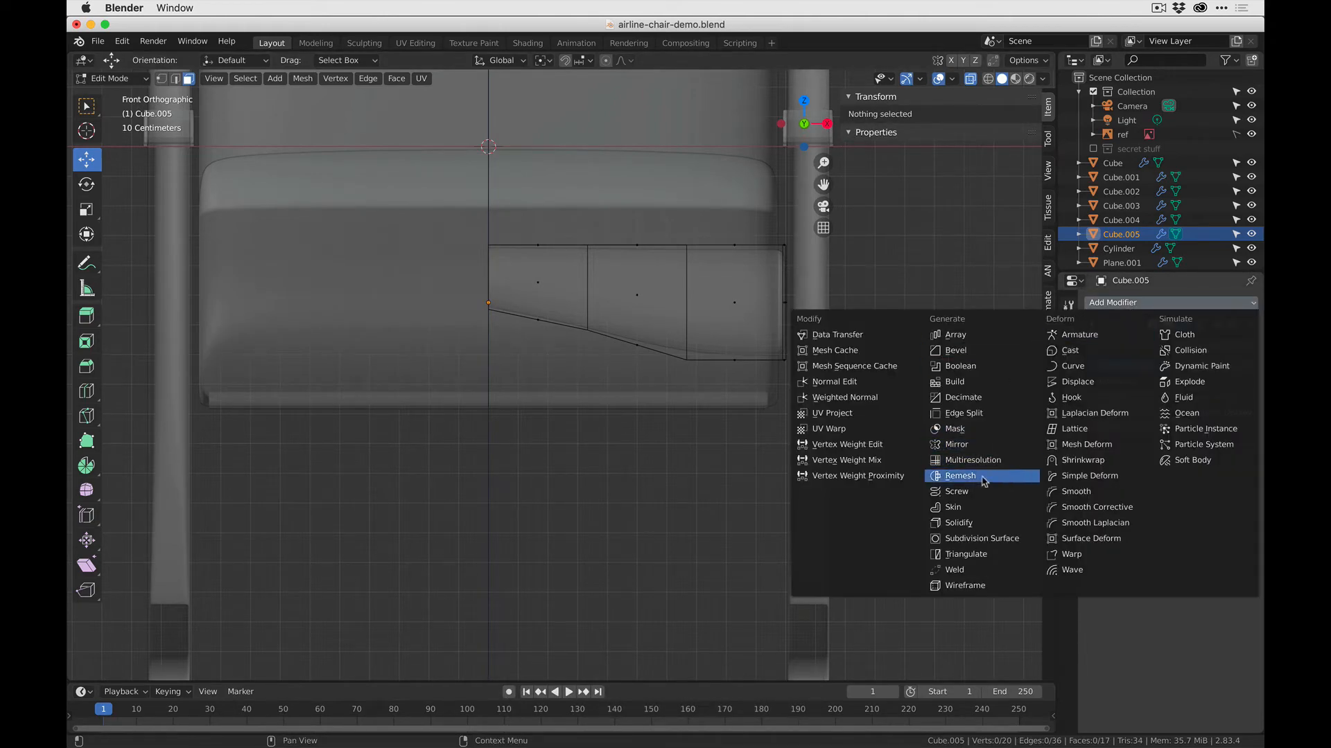
click(989, 444)
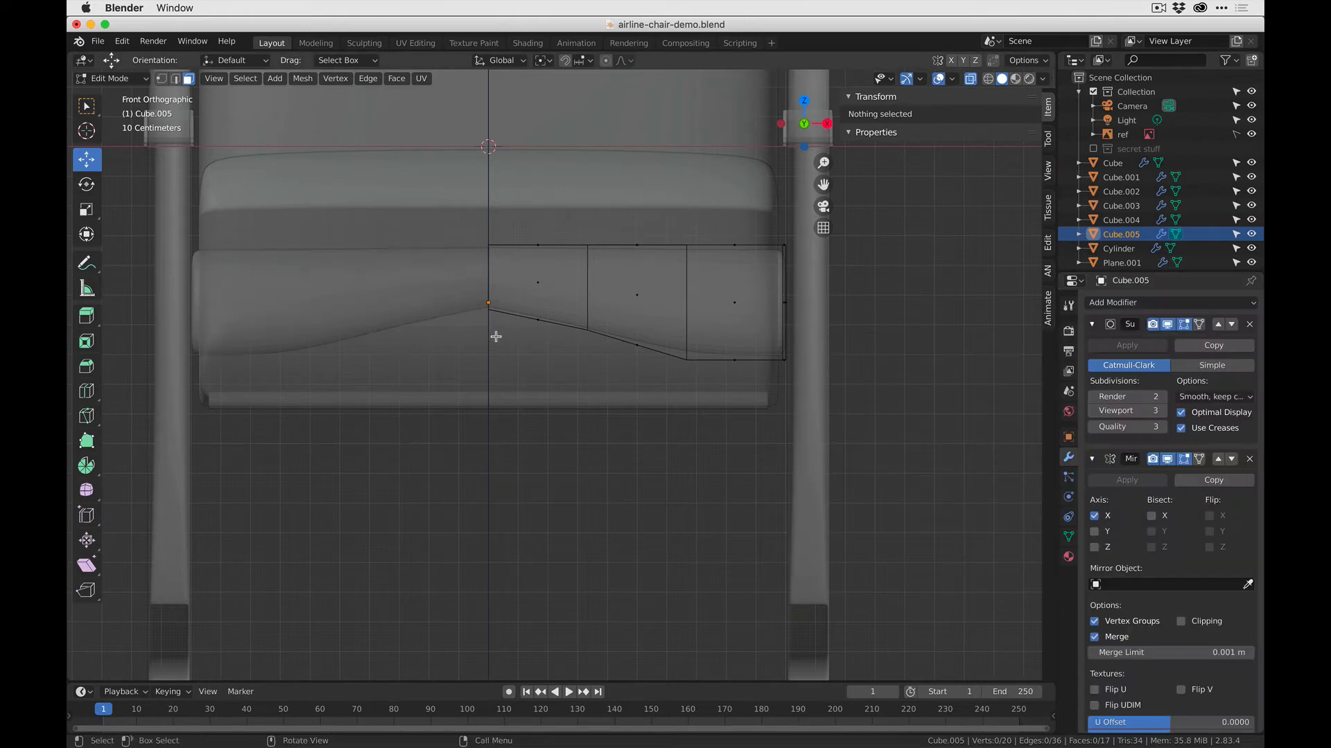
click(745, 248)
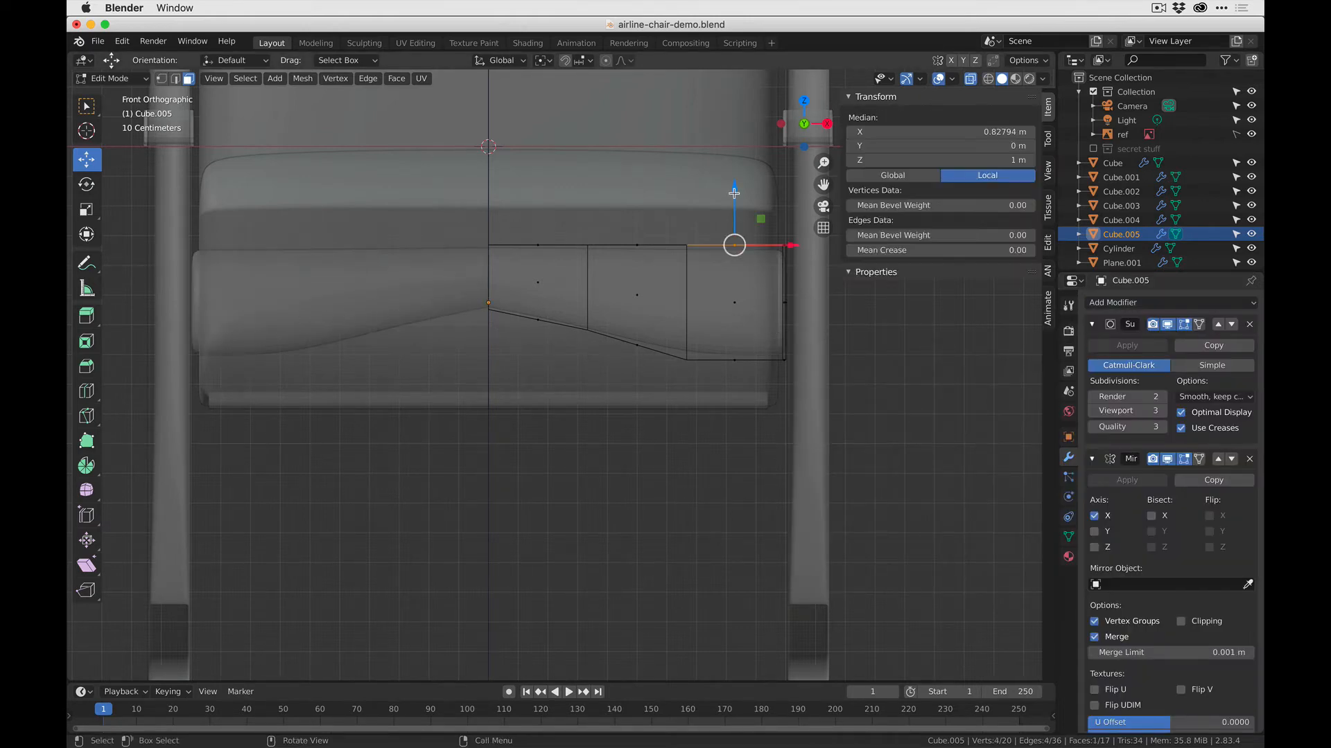
drag(735, 203, 734, 235)
key(super+z)
- Move the crossbar's Mirror modifier above its Subdivision Surface modifier so that the two halves join smoothly
scroll(763, 364, up, 1)
scroll(723, 352, down, 2)
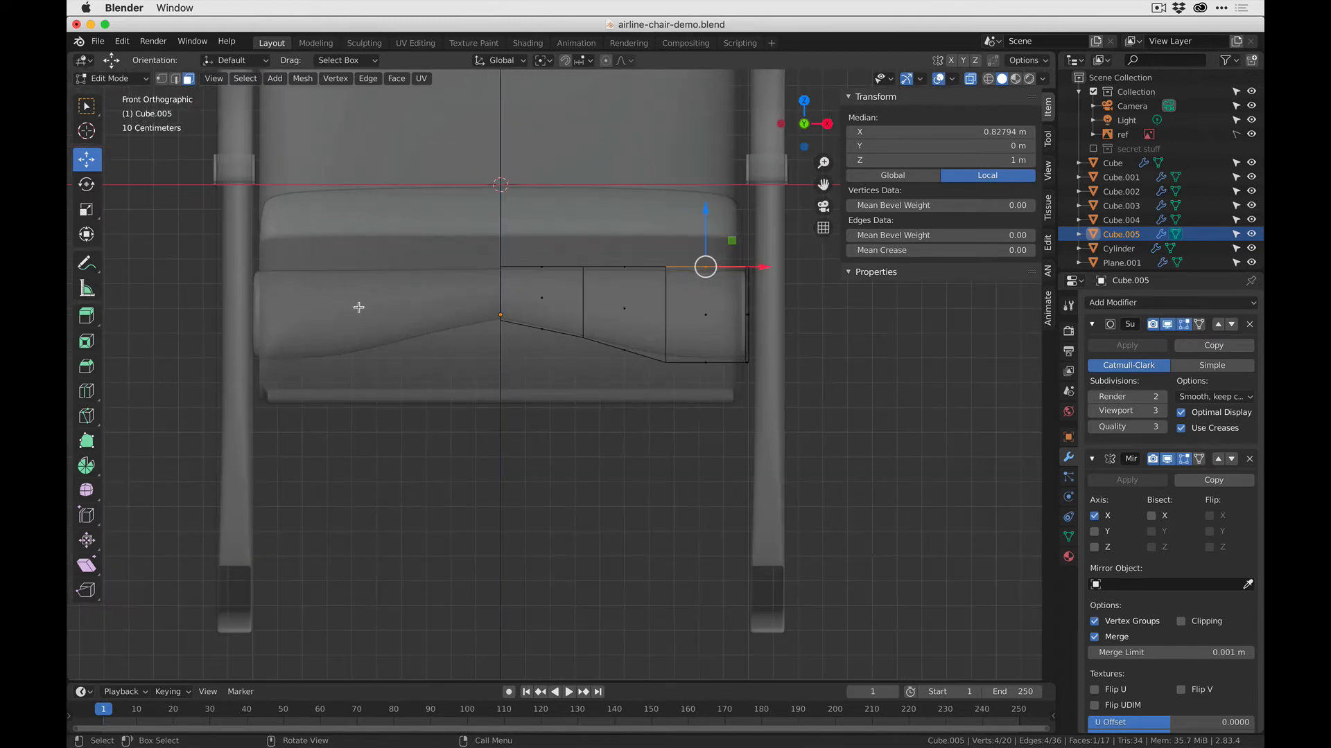
scroll(682, 352, down, 1)
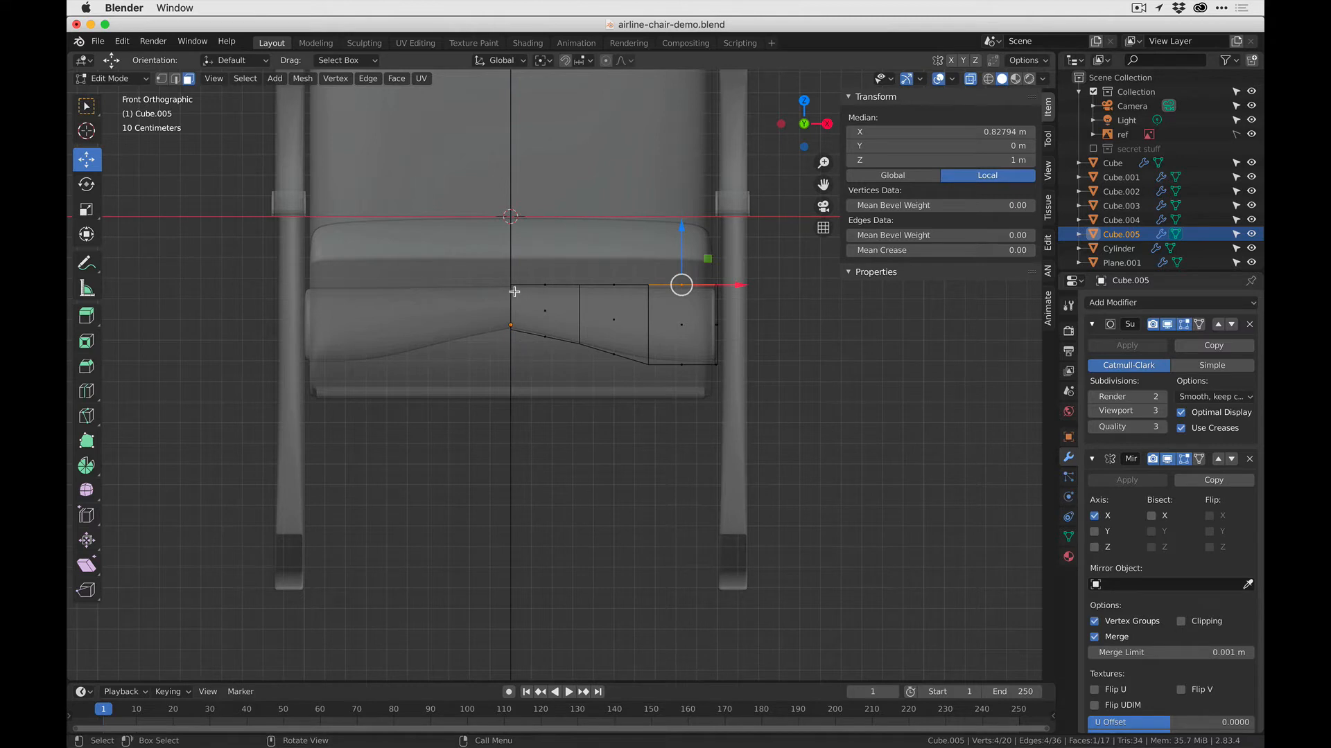
key(Tab)
click(532, 344)
middle_drag(519, 280, 460, 307)
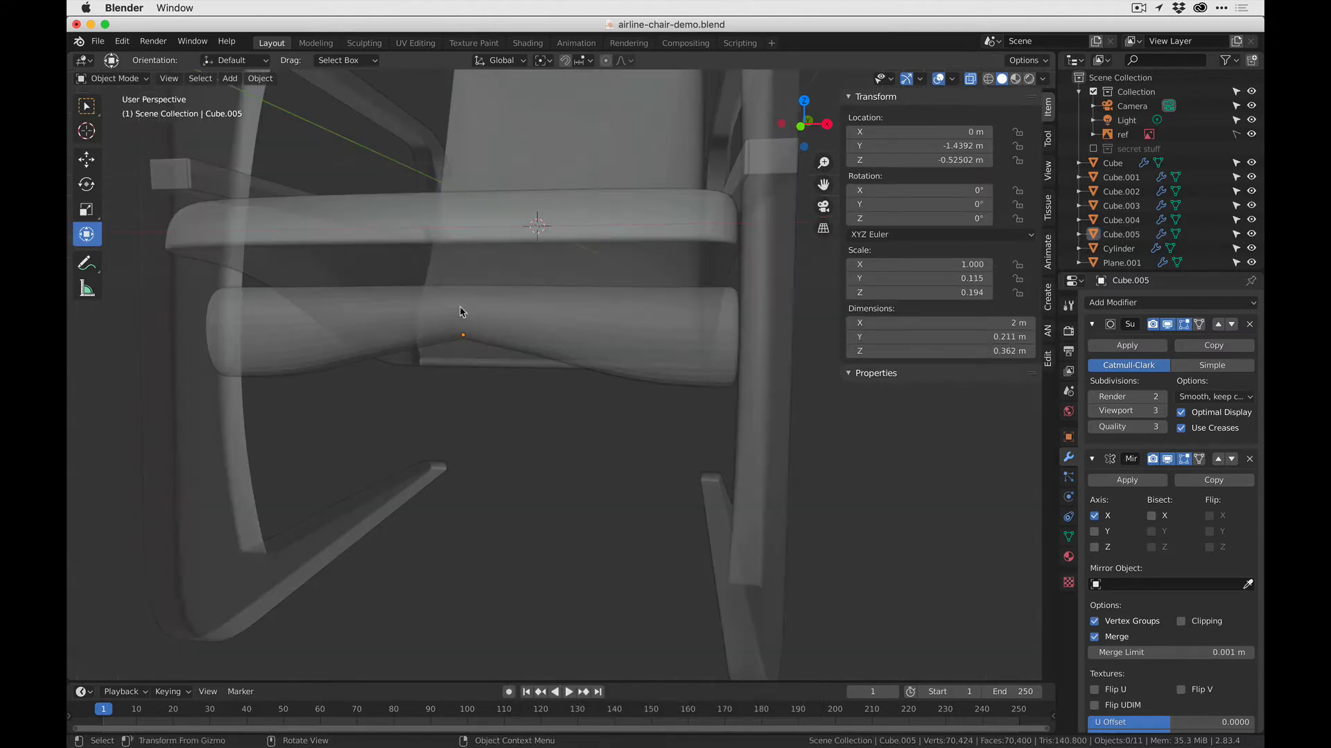
key(Tab)
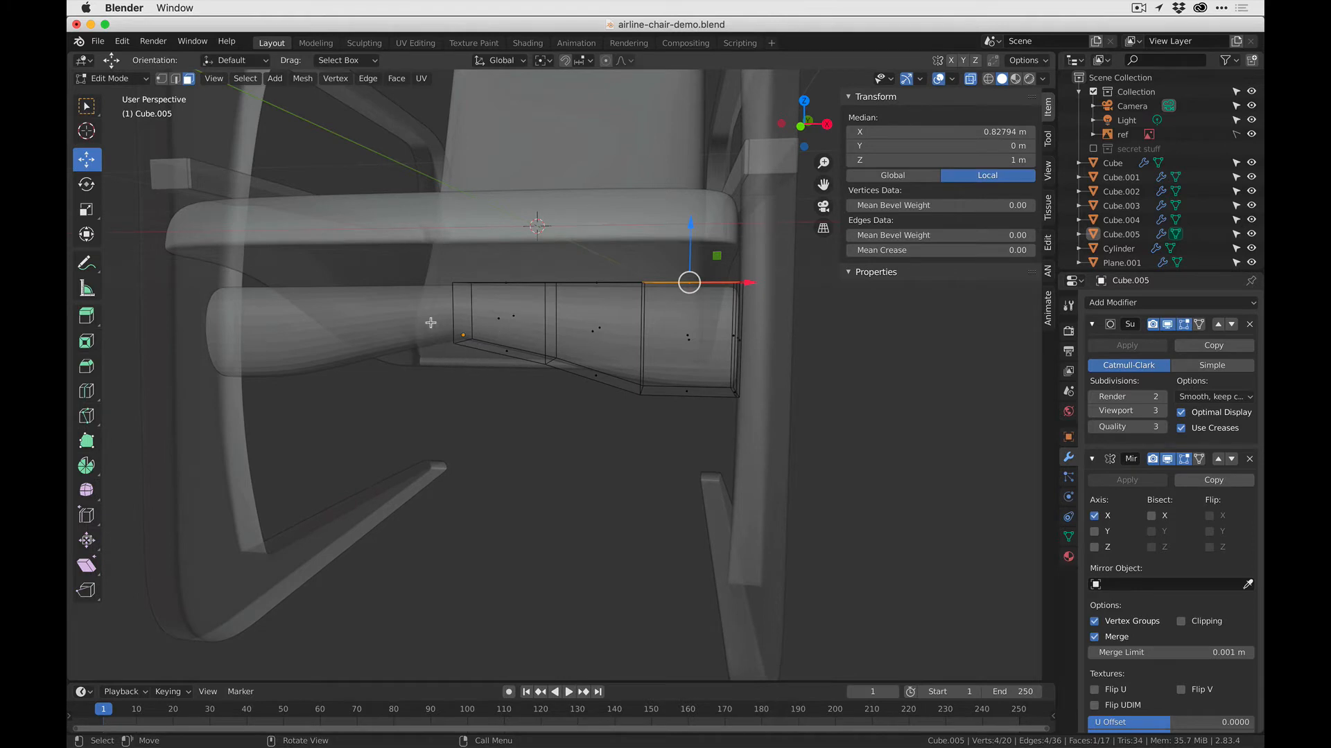
key(Tab)
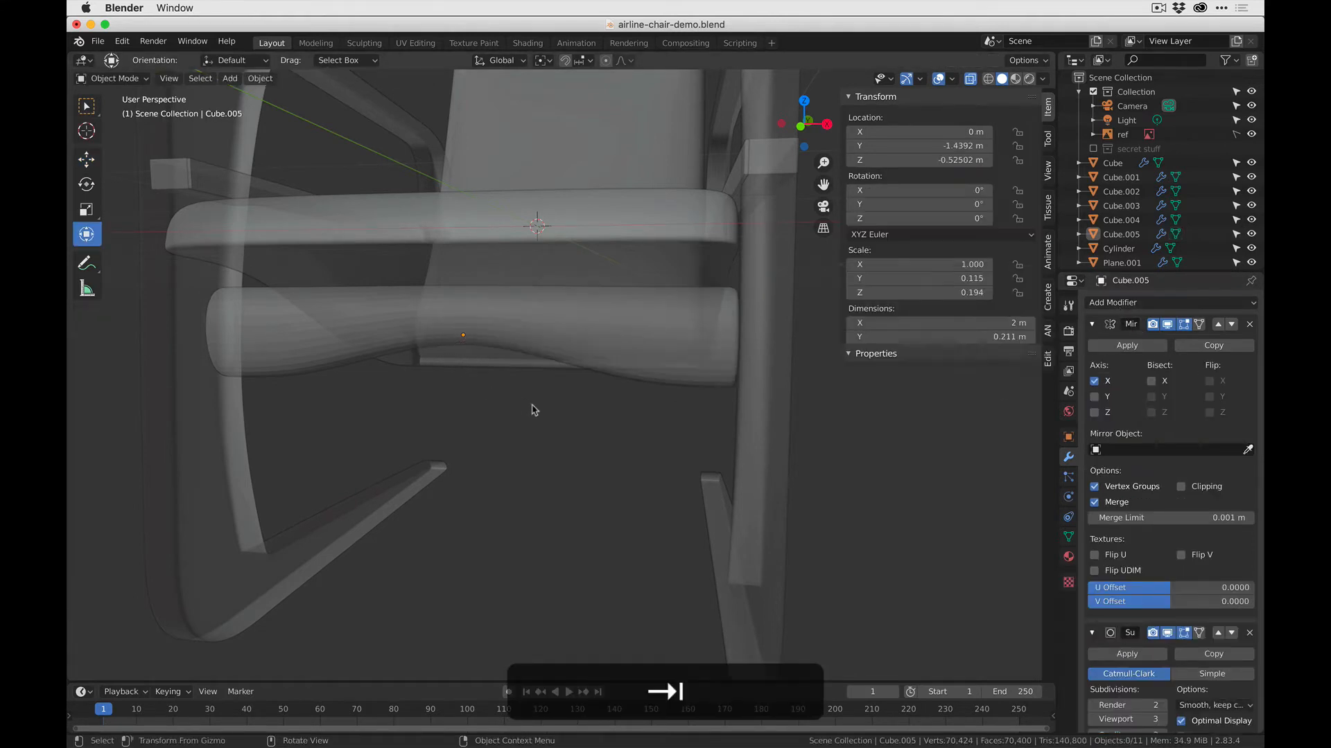
click(514, 326)
key(KP_Decimal)
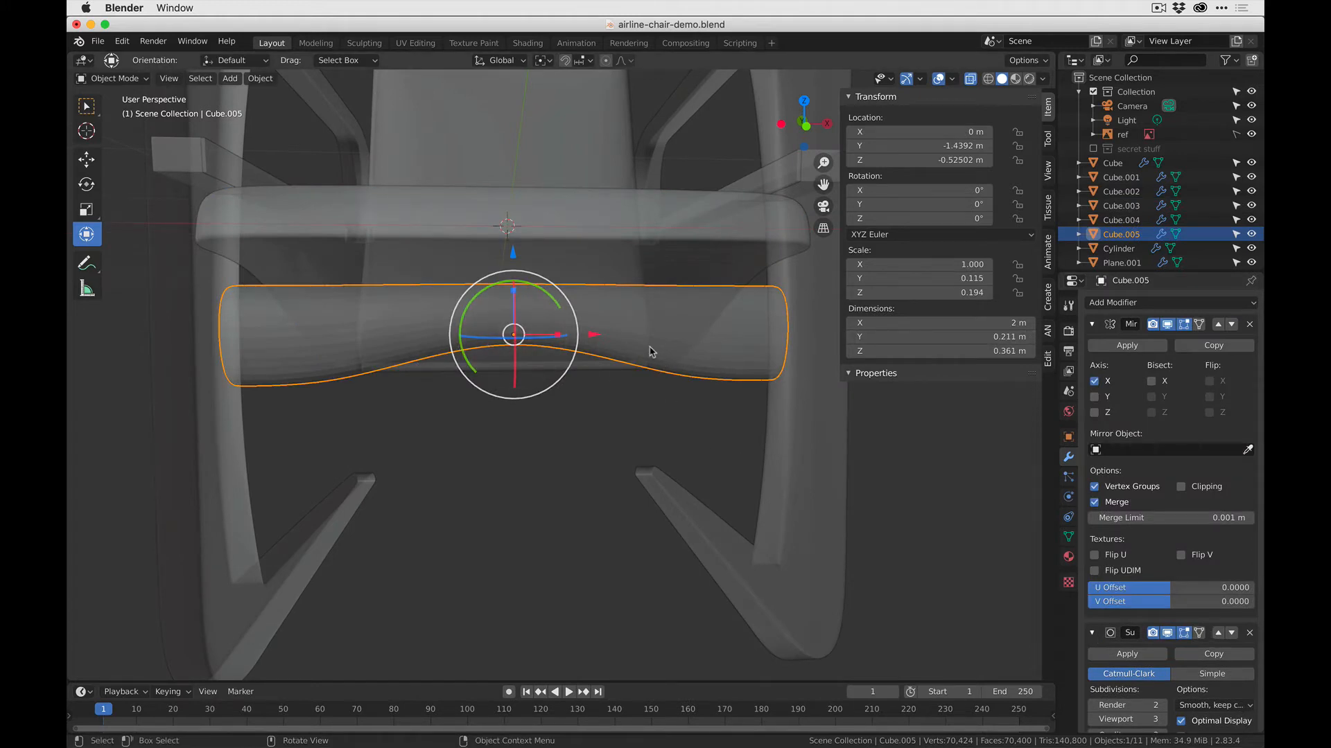
- In front view, add a vertical loop cut beside the crossbar's outer underside bend, slid to a factor of 0.907
key(Tab)
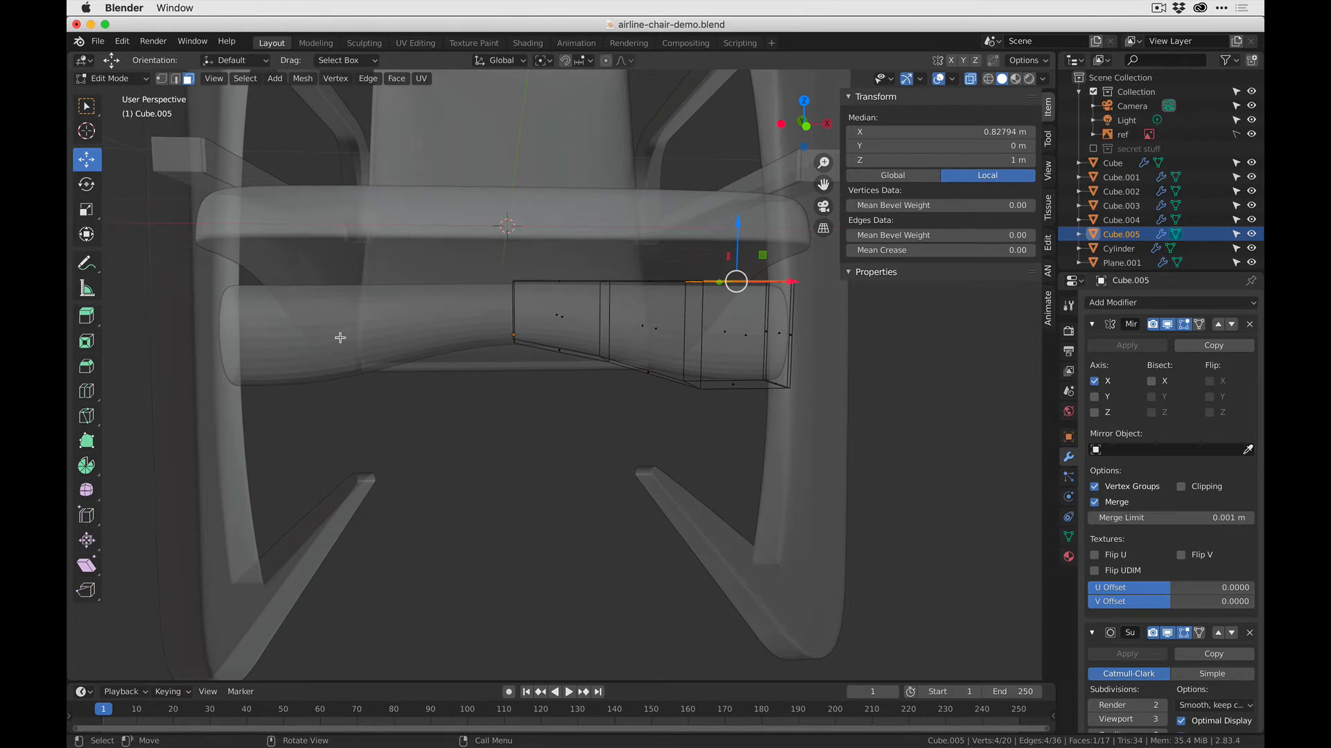
middle_drag(620, 384, 555, 388)
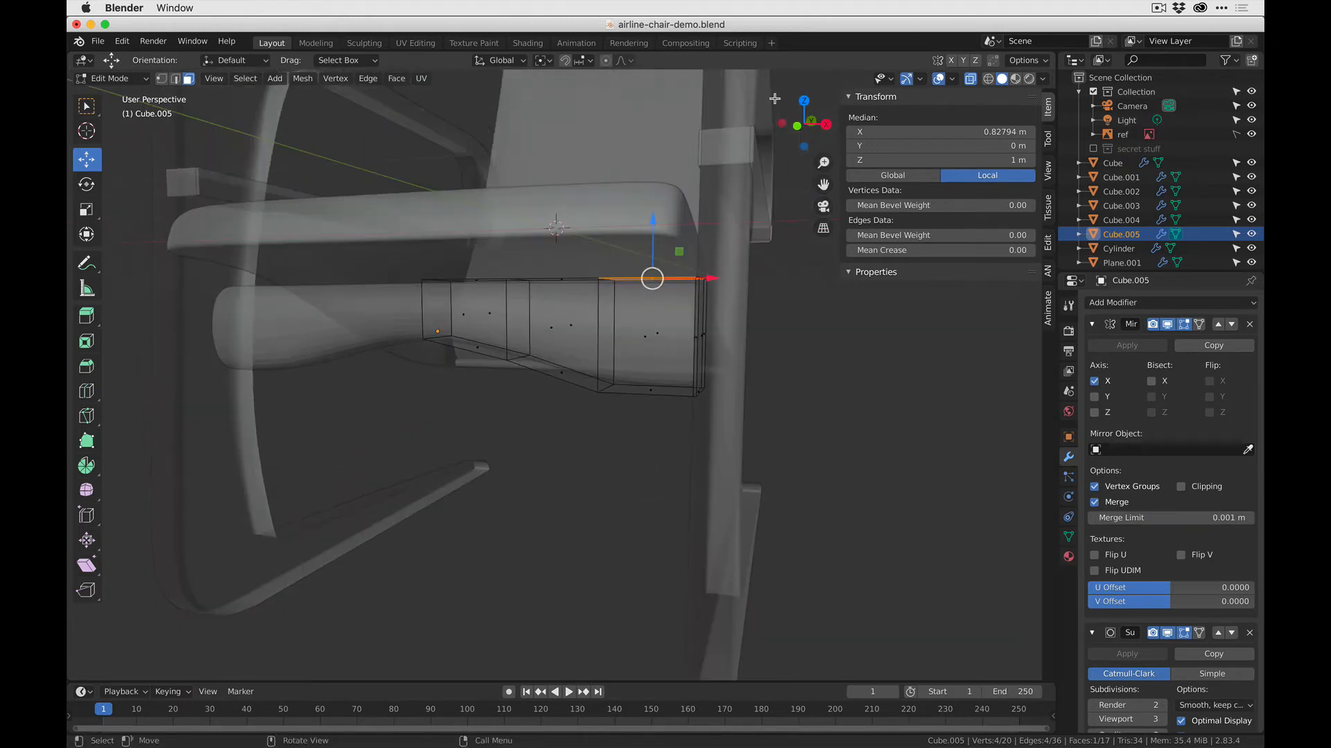
click(806, 123)
scroll(632, 298, up, 5)
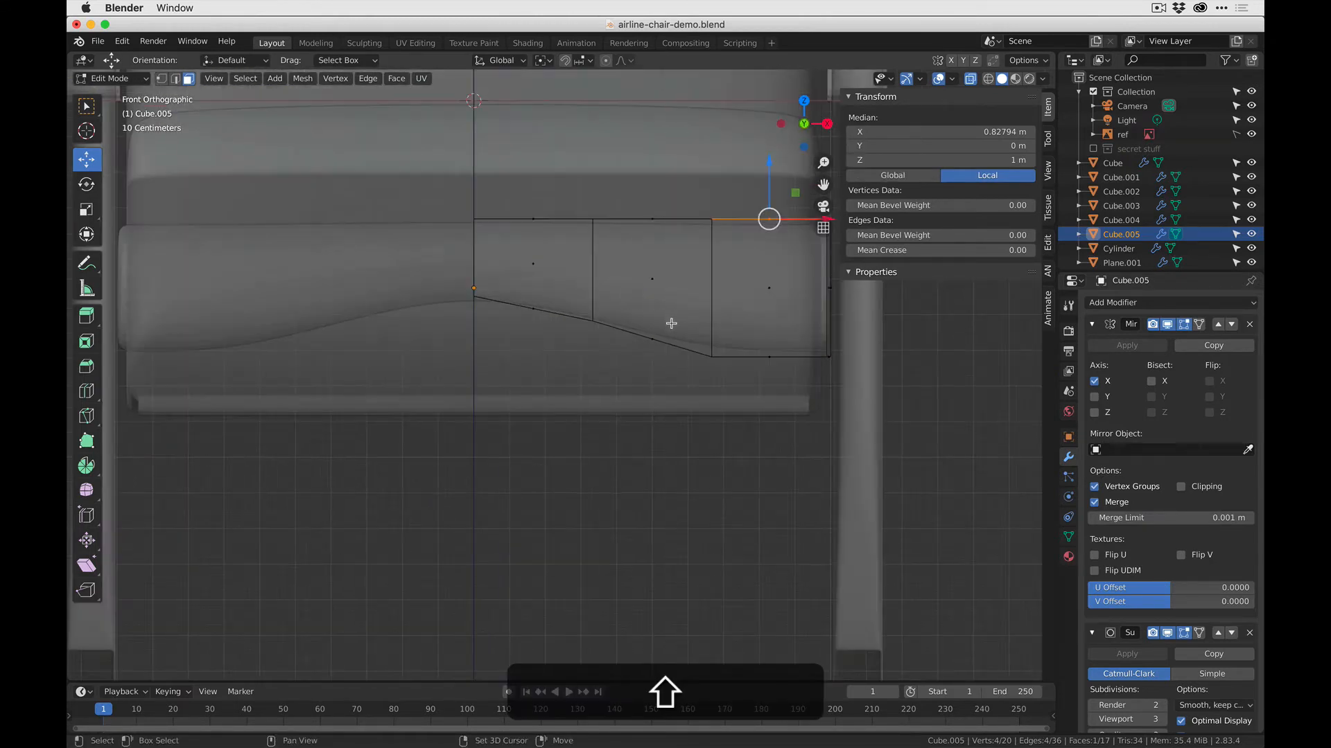
shift+middle_drag(672, 320, 544, 388)
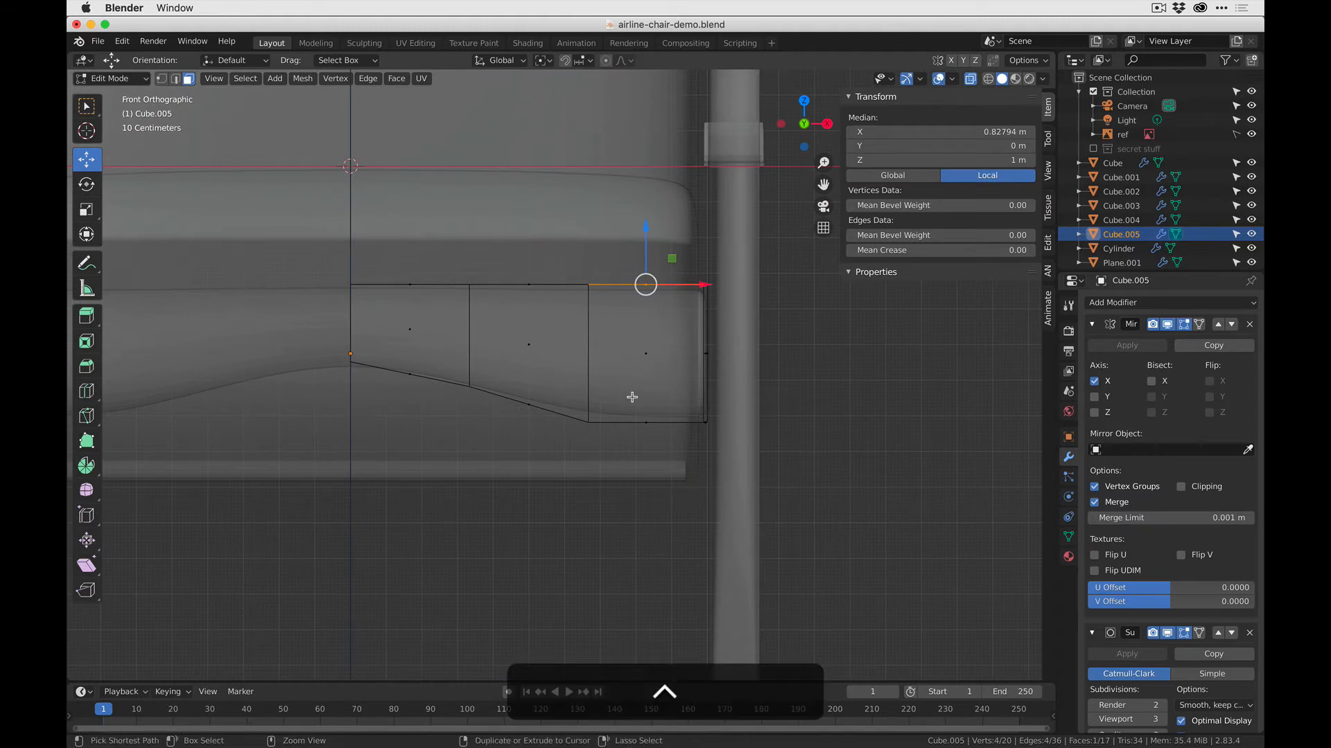
key(ctrl+r)
click(633, 407)
click(586, 419)
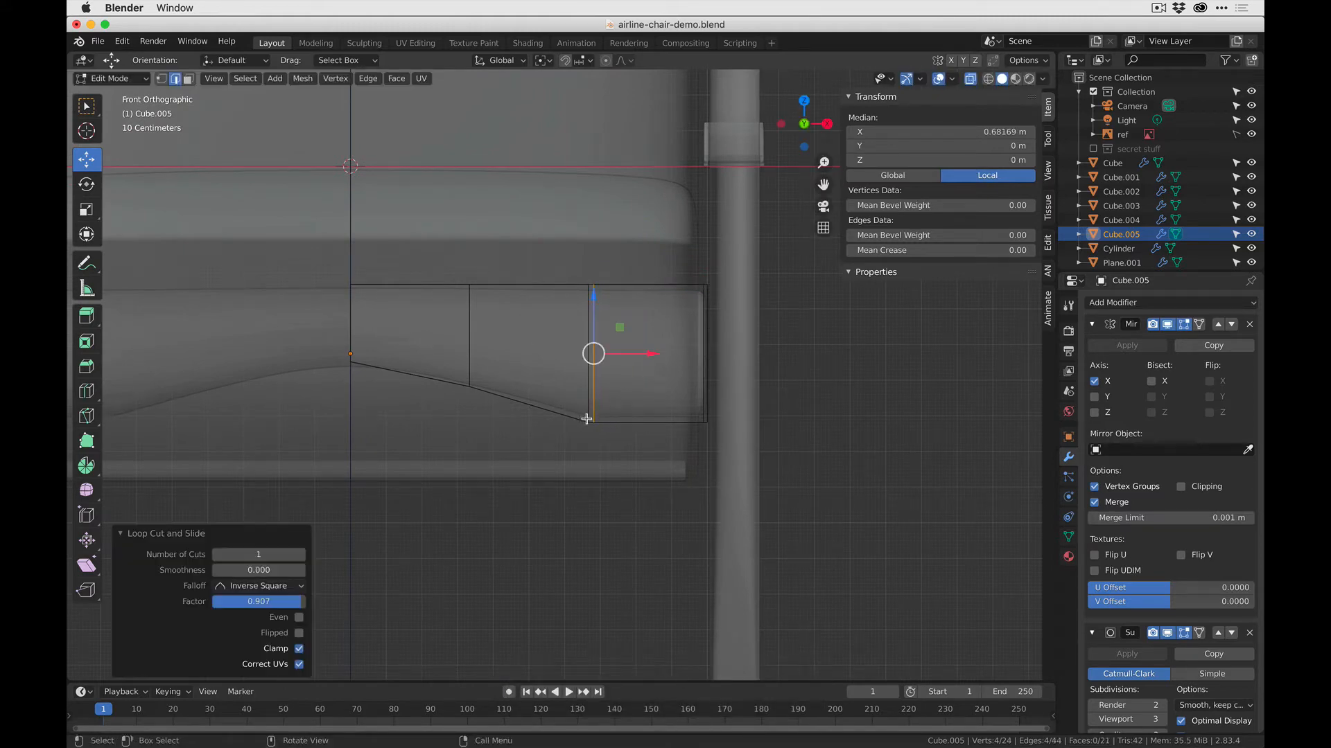
- Add two lengthwise loop cuts along the crossbar, one close to the top edge at factor -0.909 and one near the arched underside
key(ctrl+r)
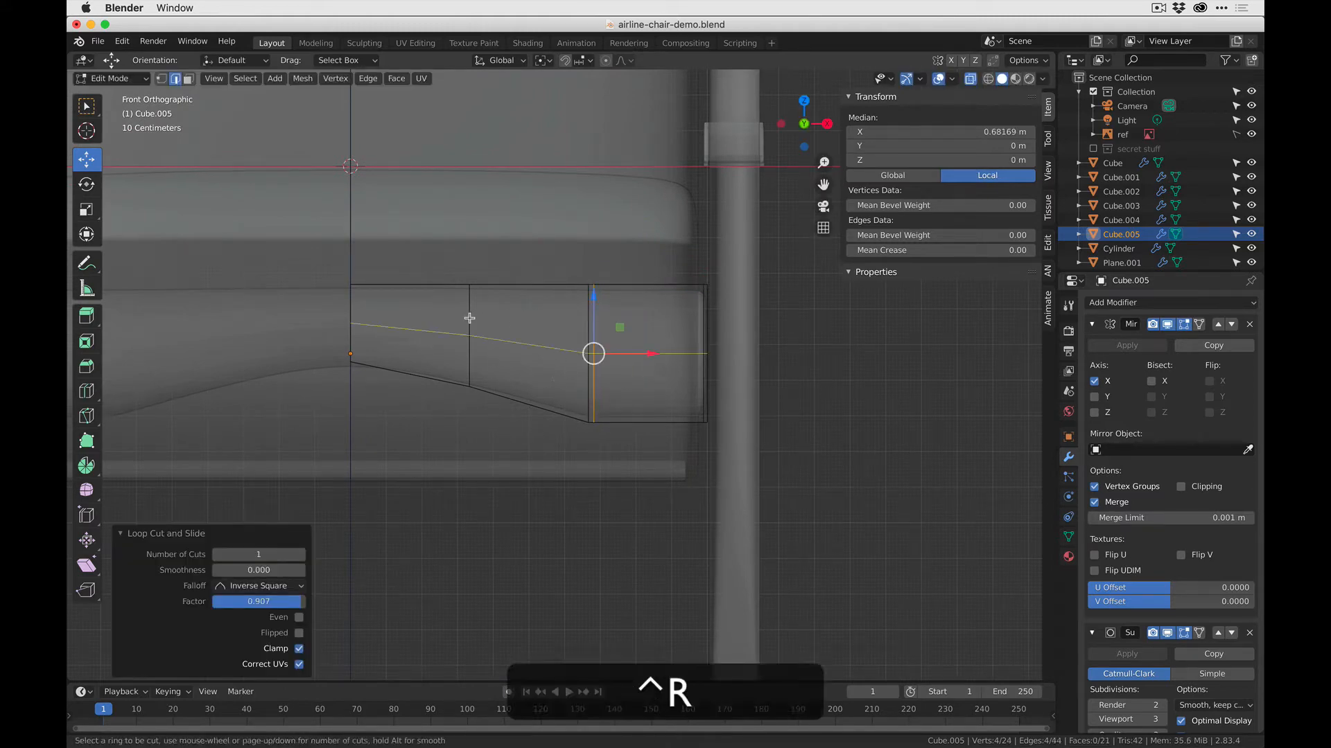
click(471, 321)
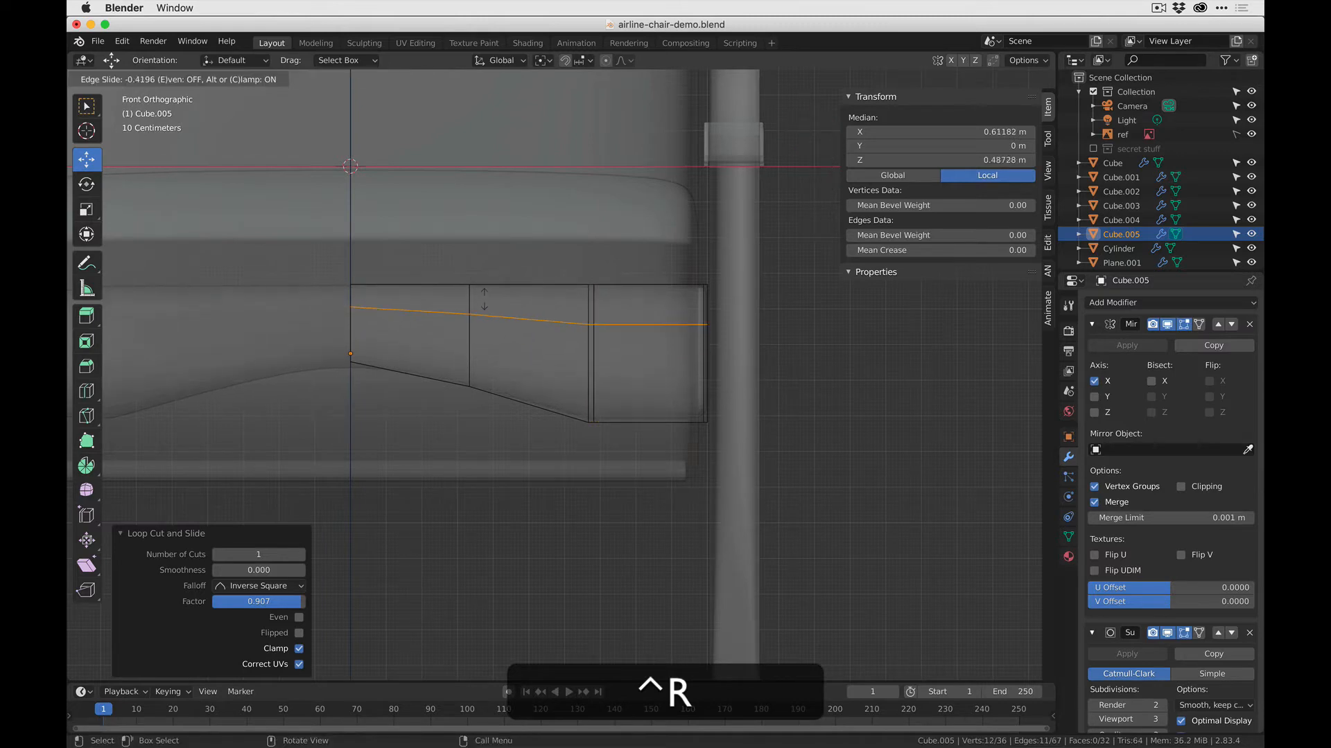
click(525, 274)
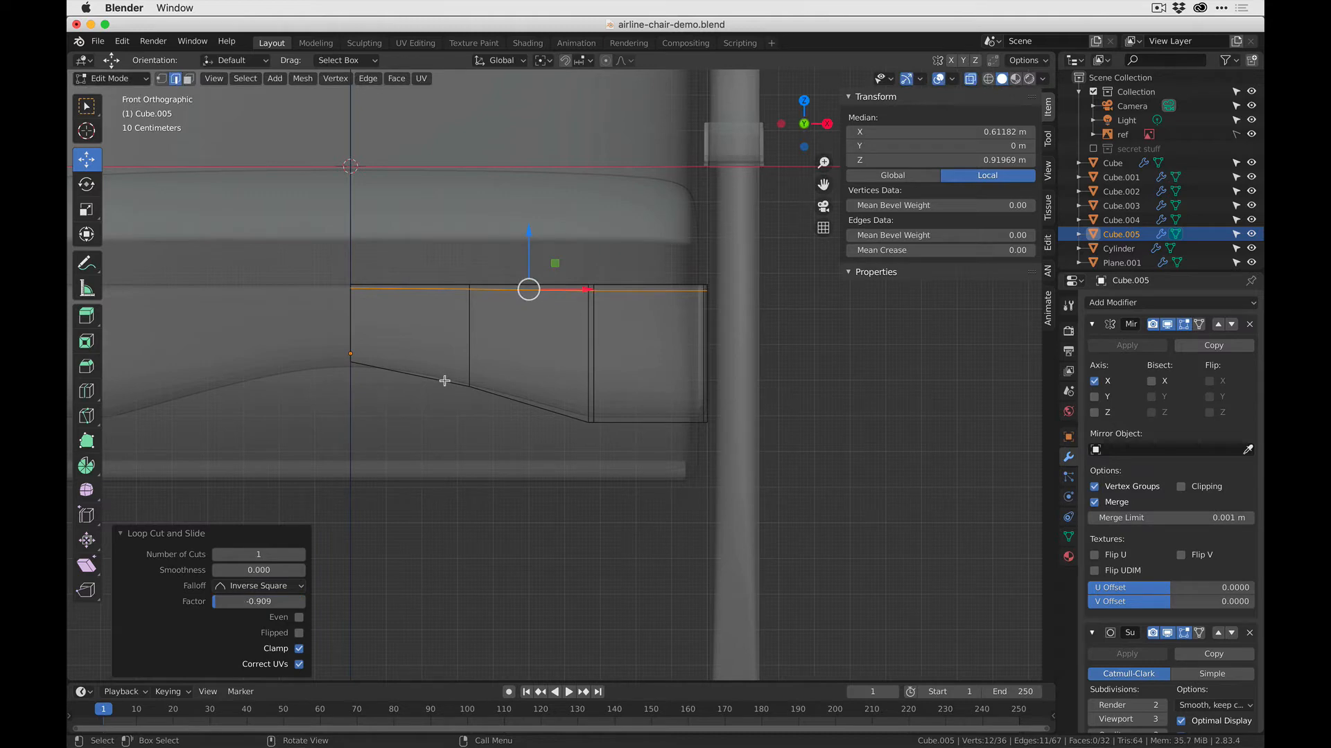
key(ctrl+r)
click(471, 329)
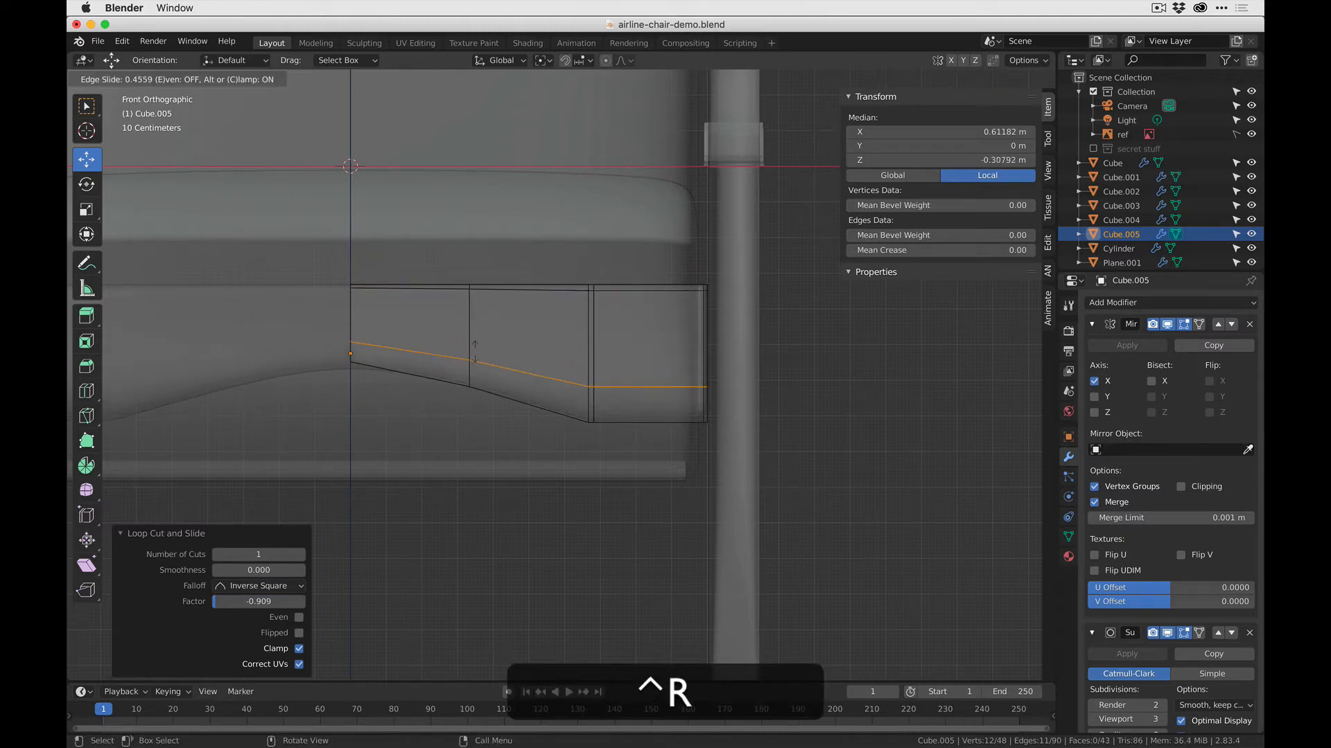
click(478, 362)
key(Tab)
- View the front crossbar from the side and compare its thickness with the reference photo in the other app
middle_drag(569, 445, 502, 455)
click(364, 465)
shift+middle_drag(364, 466, 430, 392)
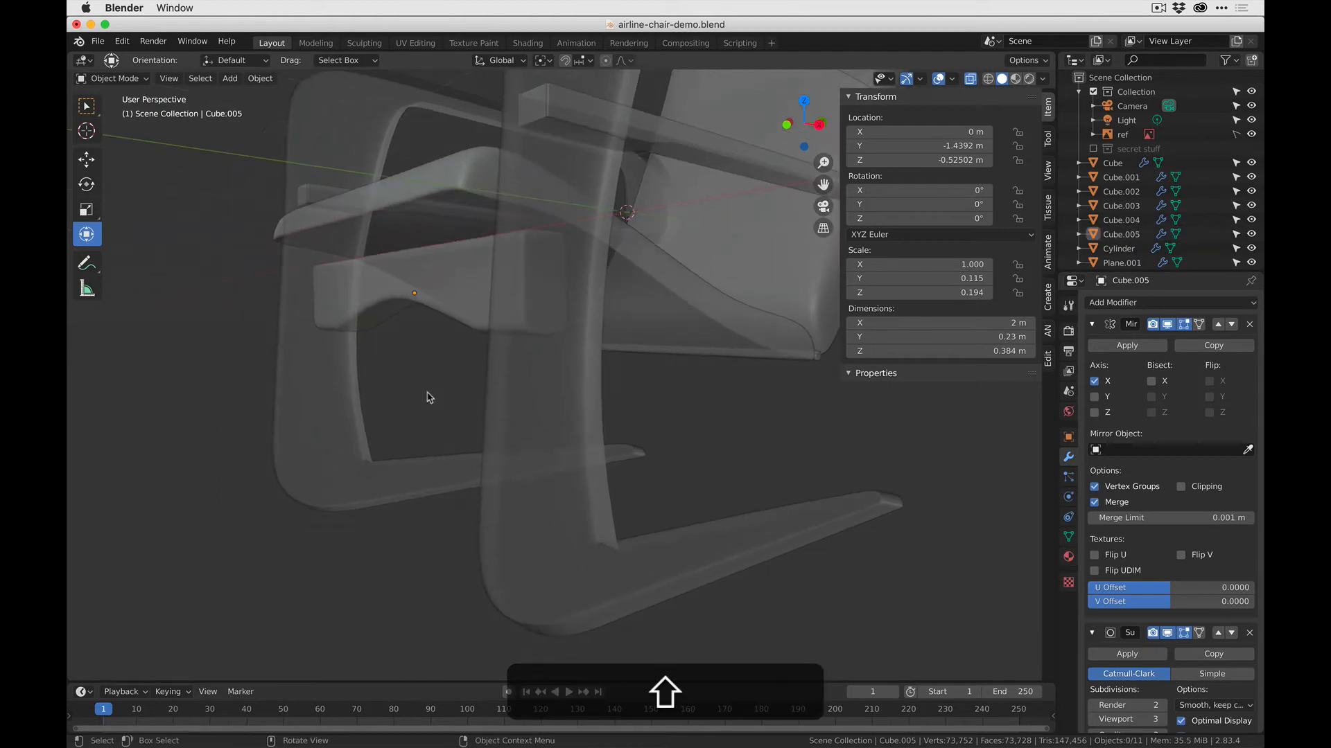
key(shift+super+Tab)
key(super+Tab)
- Select the front crossbar and scale it thinner along Y, to a Y scale of 0.059
click(498, 287)
click(483, 293)
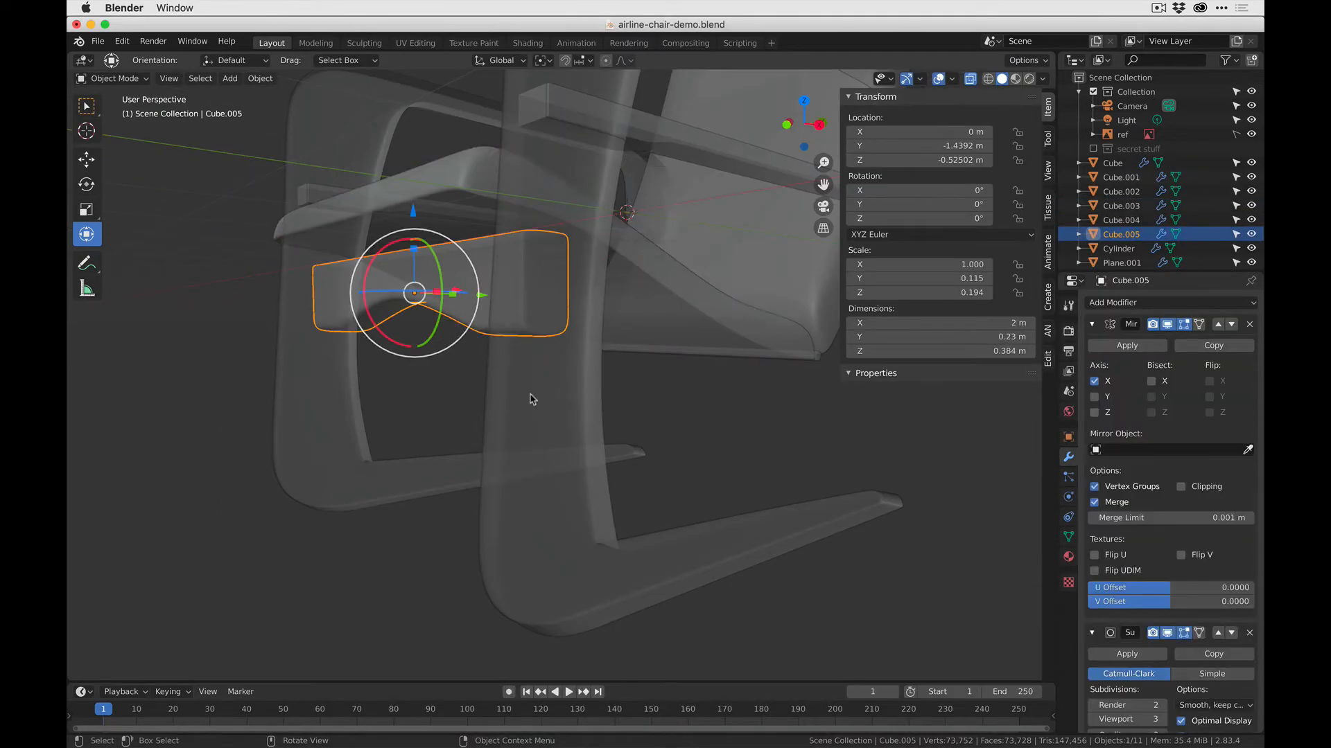
middle_drag(531, 395, 570, 417)
drag(466, 284, 441, 287)
click(359, 459)
middle_drag(359, 458, 417, 435)
middle_drag(468, 395, 517, 314)
click(518, 313)
key(Tab)
- In Edit Mode, select the four lower vertices of the loop midway along the arch and raise them slightly to round the underside
key(Tab)
click(442, 356)
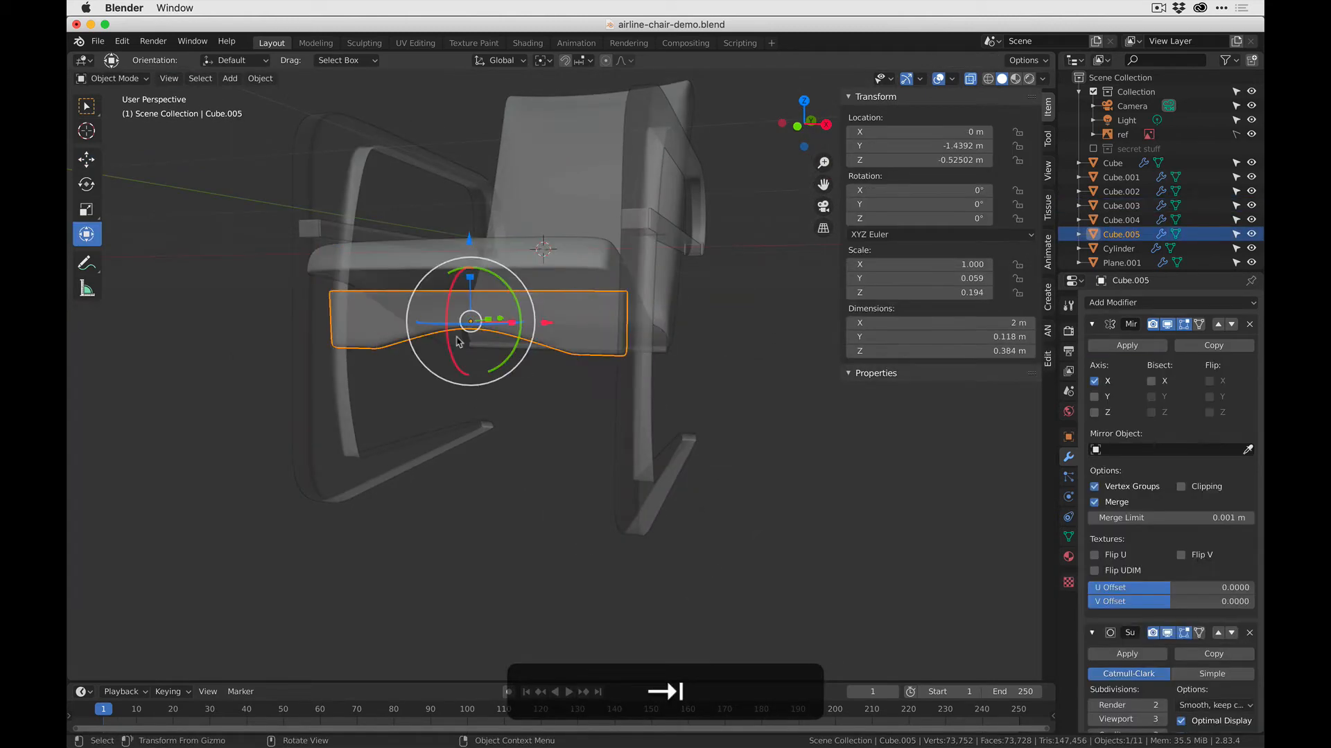
key(Tab)
scroll(548, 325, up, 4)
key(2)
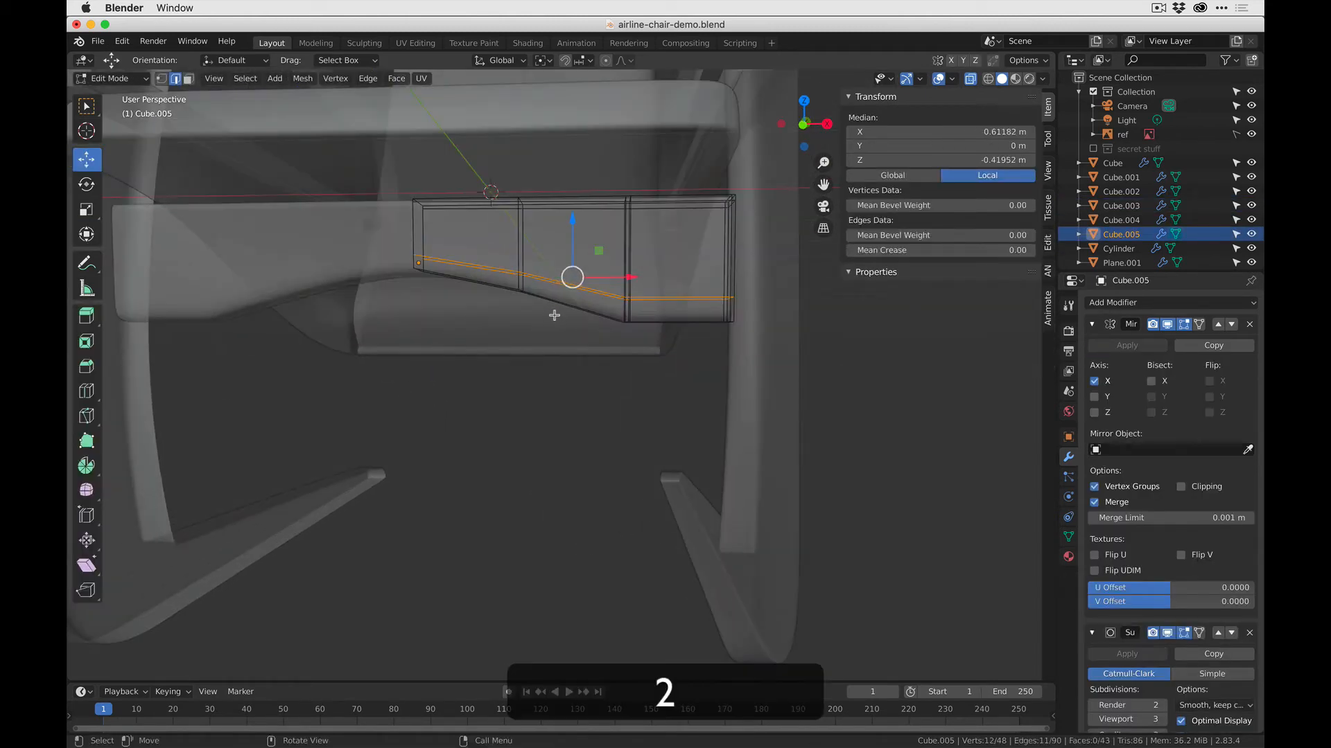
key(1)
drag(547, 334, 525, 217)
key(Tab)
click(603, 448)
scroll(603, 447, down, 4)
middle_drag(604, 448, 602, 437)
key(Tab)
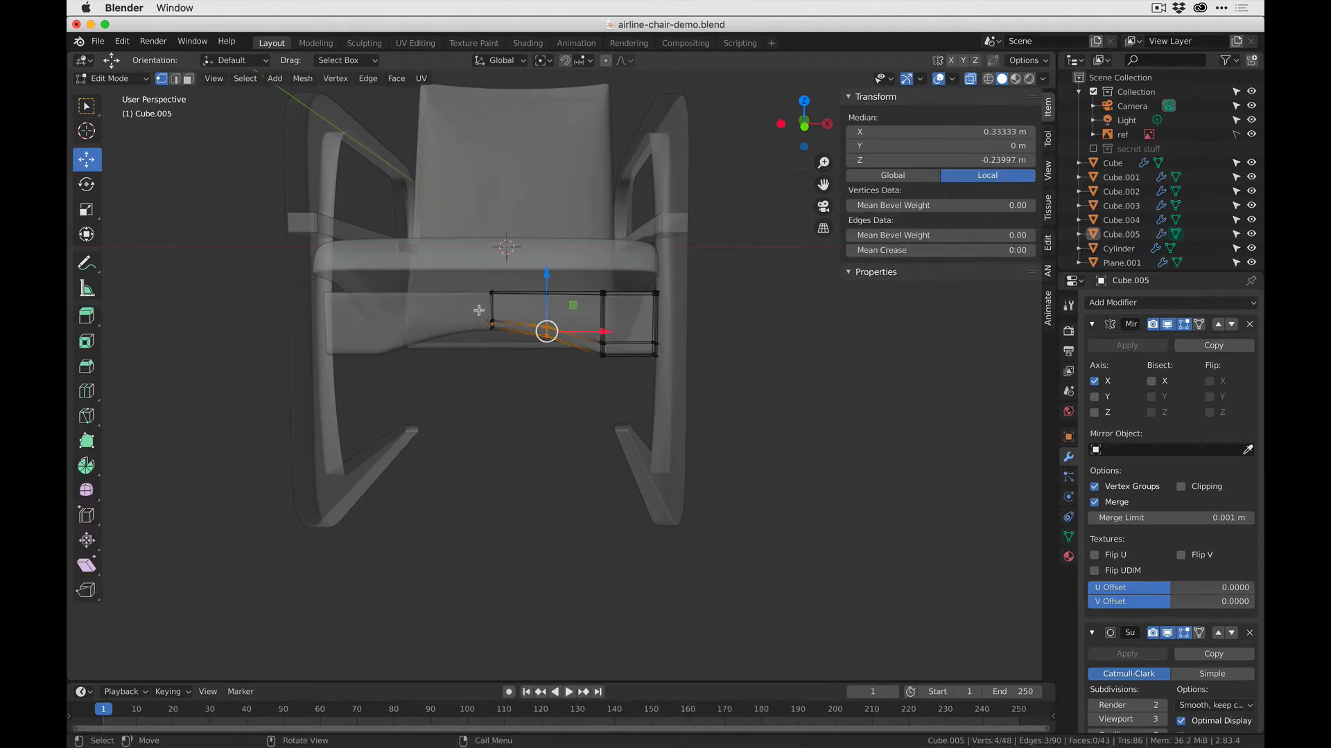
- Select the crossbar's lower vertices at the centre and midway along the arch, raise them slightly, and return to Object Mode
drag(478, 310, 574, 359)
drag(518, 271, 518, 259)
key(Tab)
- Tilt the front crossbar 18.1° about the X axis so that it slants under the front of the seat
middle_drag(559, 410, 573, 377)
click(499, 327)
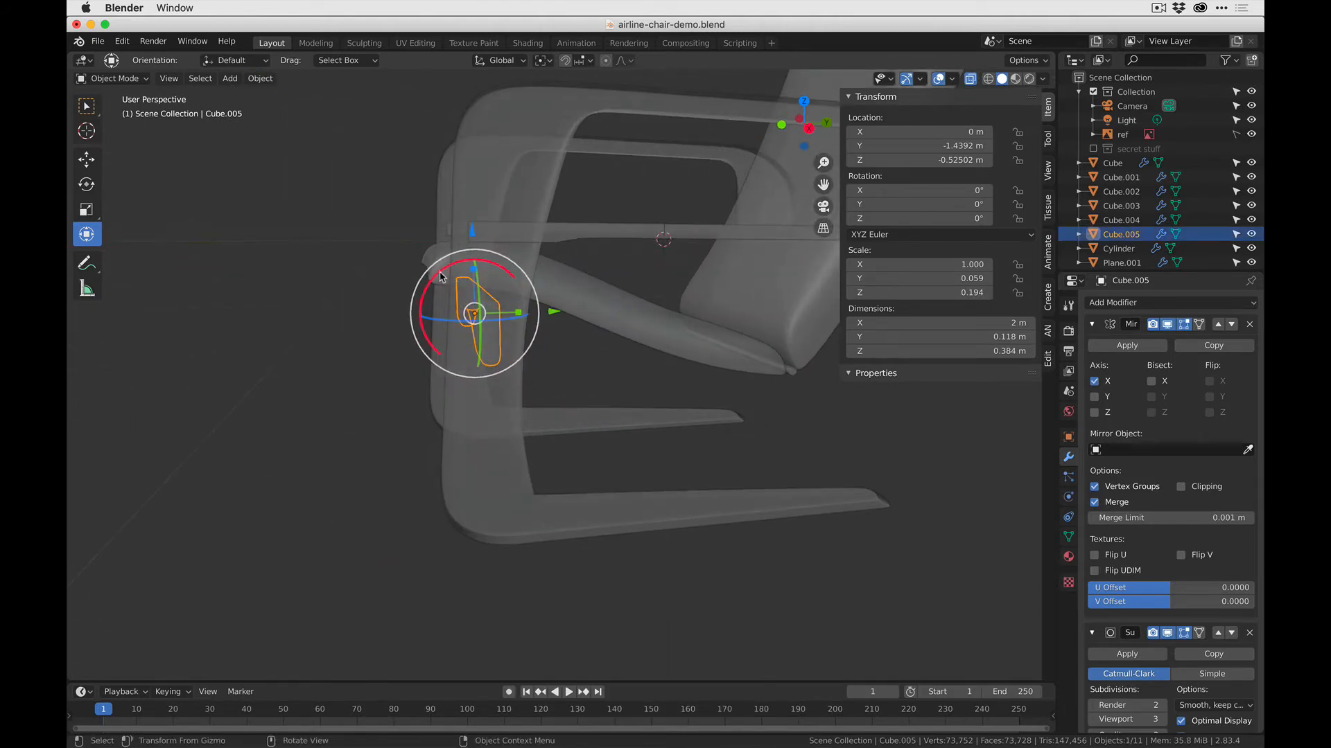
drag(436, 274, 439, 271)
drag(474, 313, 476, 310)
middle_drag(475, 310, 494, 459)
click(573, 469)
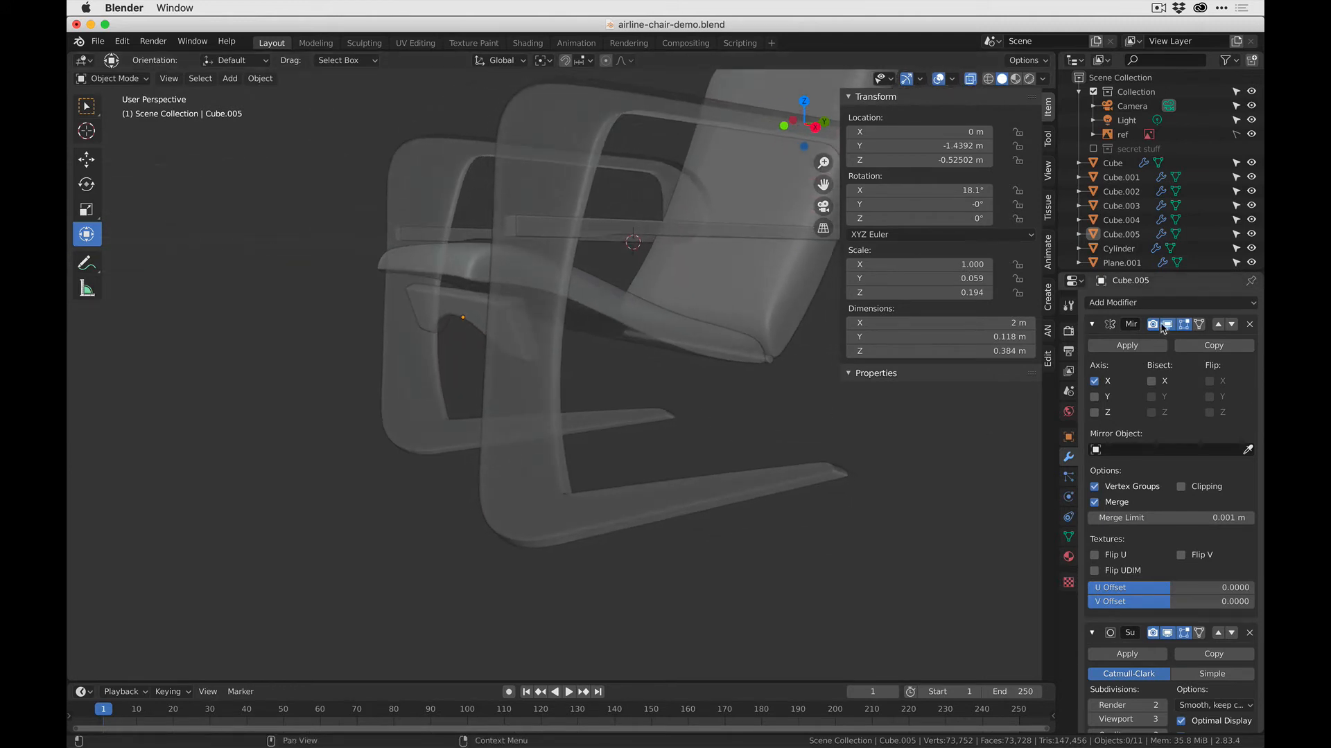
- Apply the Mirror modifier on the front crossbar and inspect its mesh in Edit Mode
click(1124, 347)
click(546, 299)
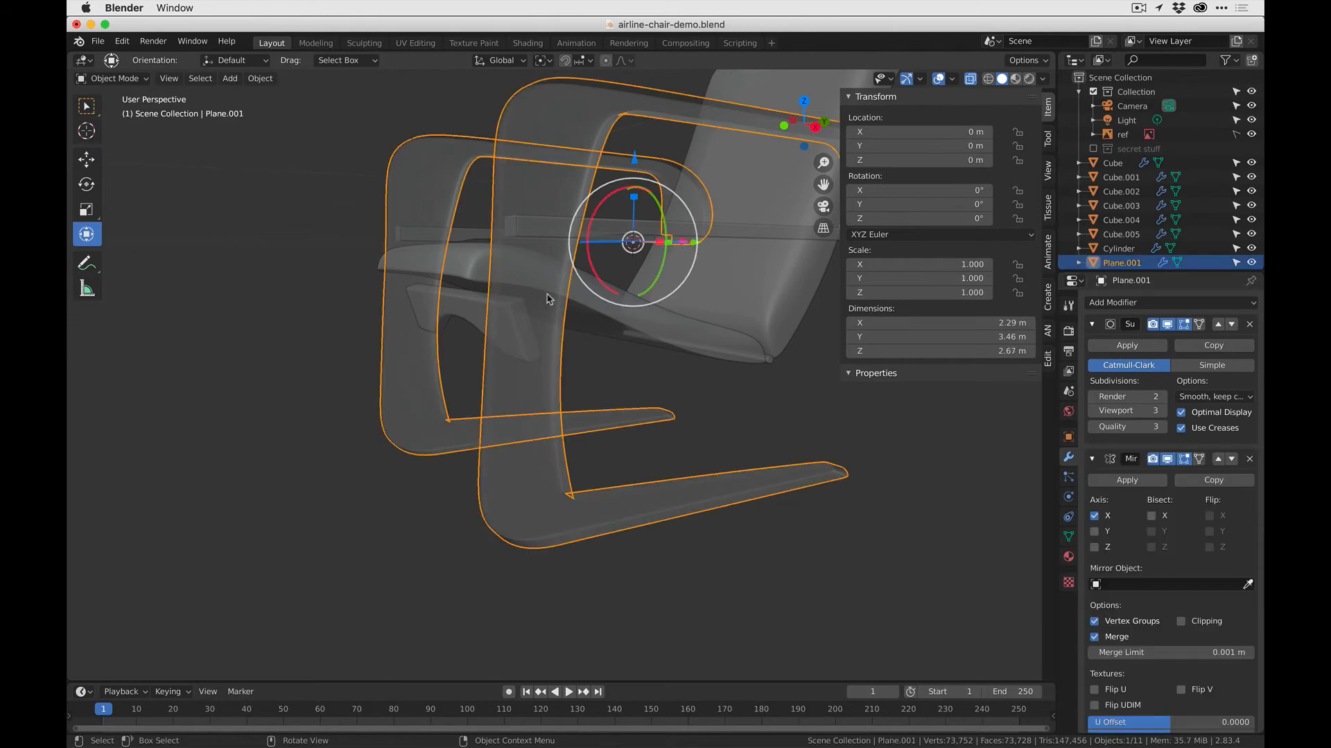
click(426, 316)
key(Tab)
middle_drag(425, 315, 434, 455)
key(Tab)
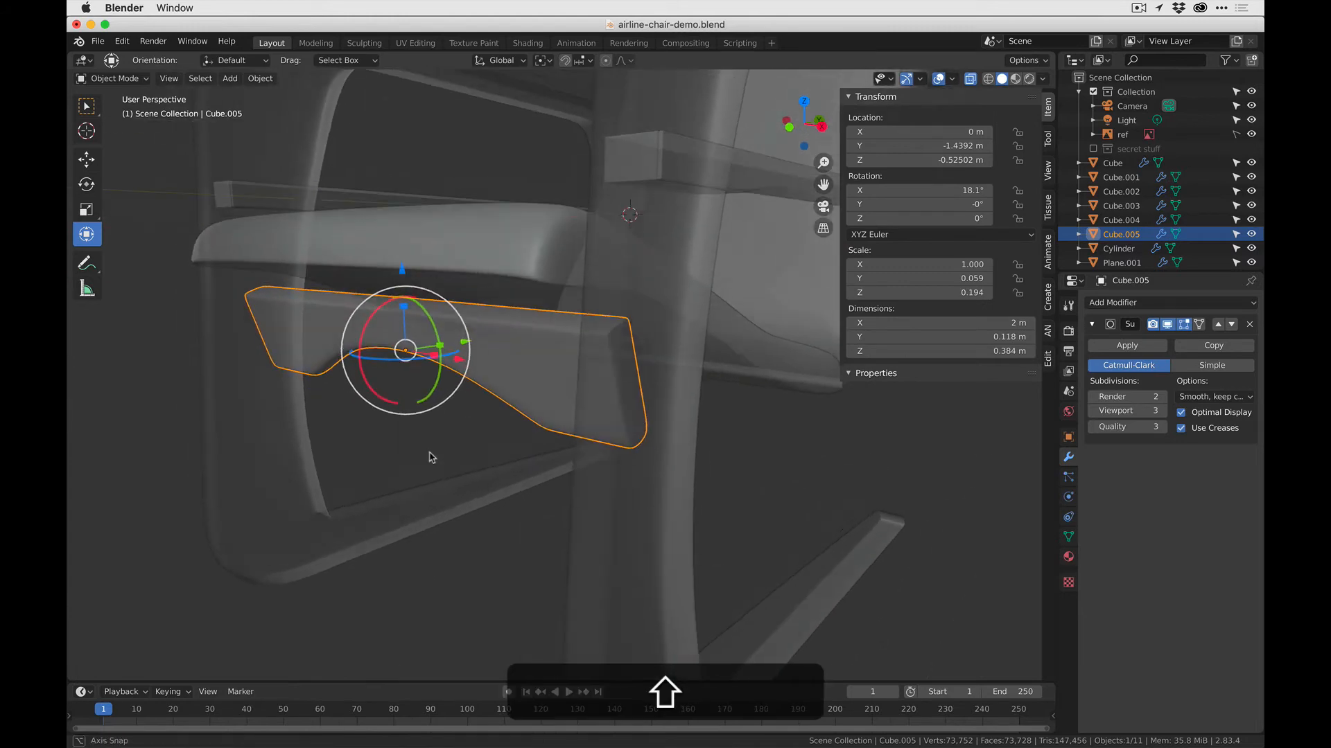
- Check the reference photo in the other app, then duplicate the rod at the seat's rear and move the copy -2.1873 m along Y
key(super+Tab)
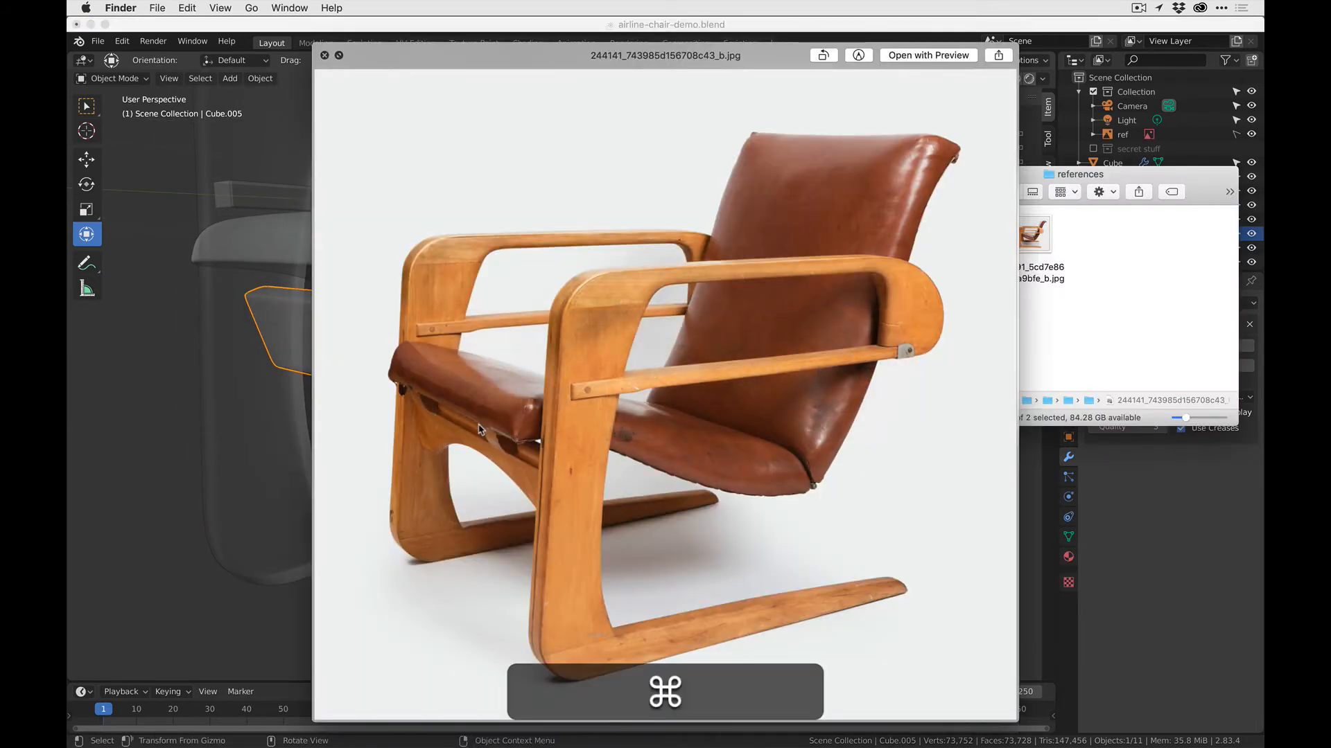
key(super+Tab)
click(196, 337)
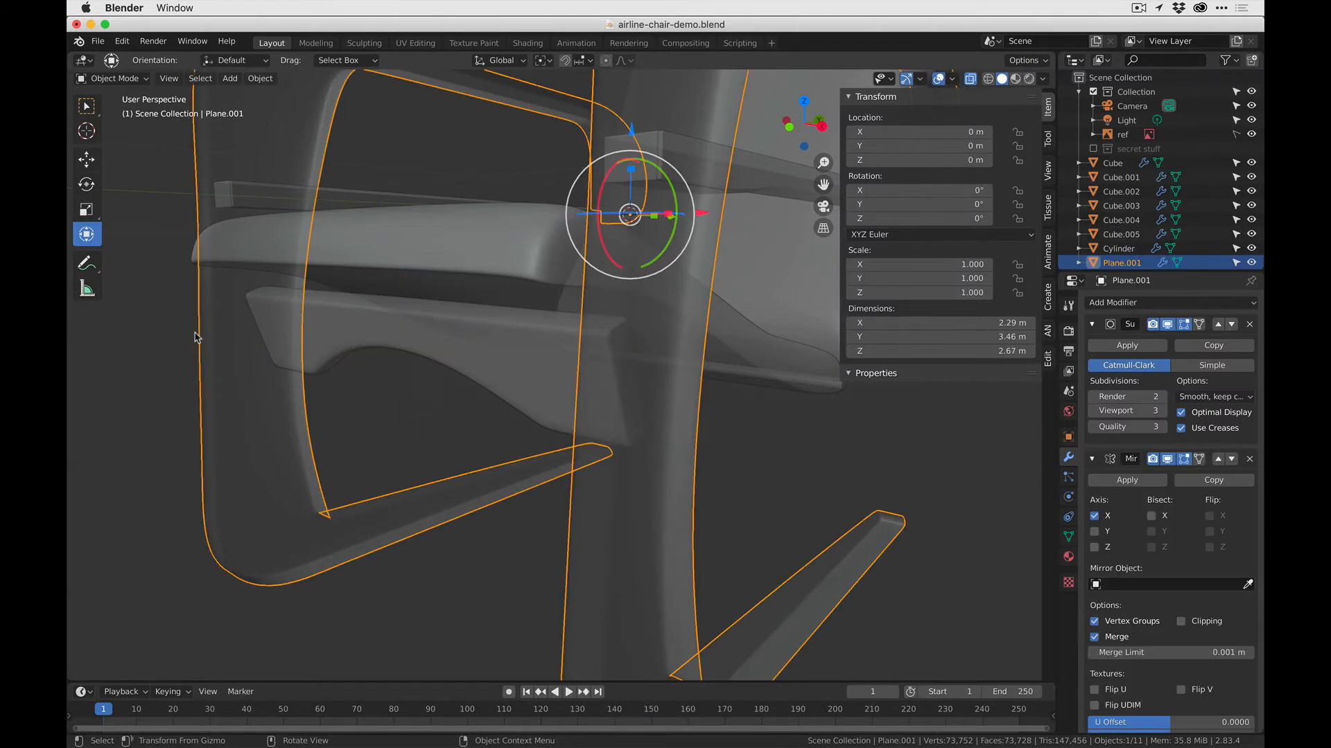
click(838, 394)
middle_drag(859, 395, 1028, 444)
click(1028, 458)
scroll(841, 458, down, 3)
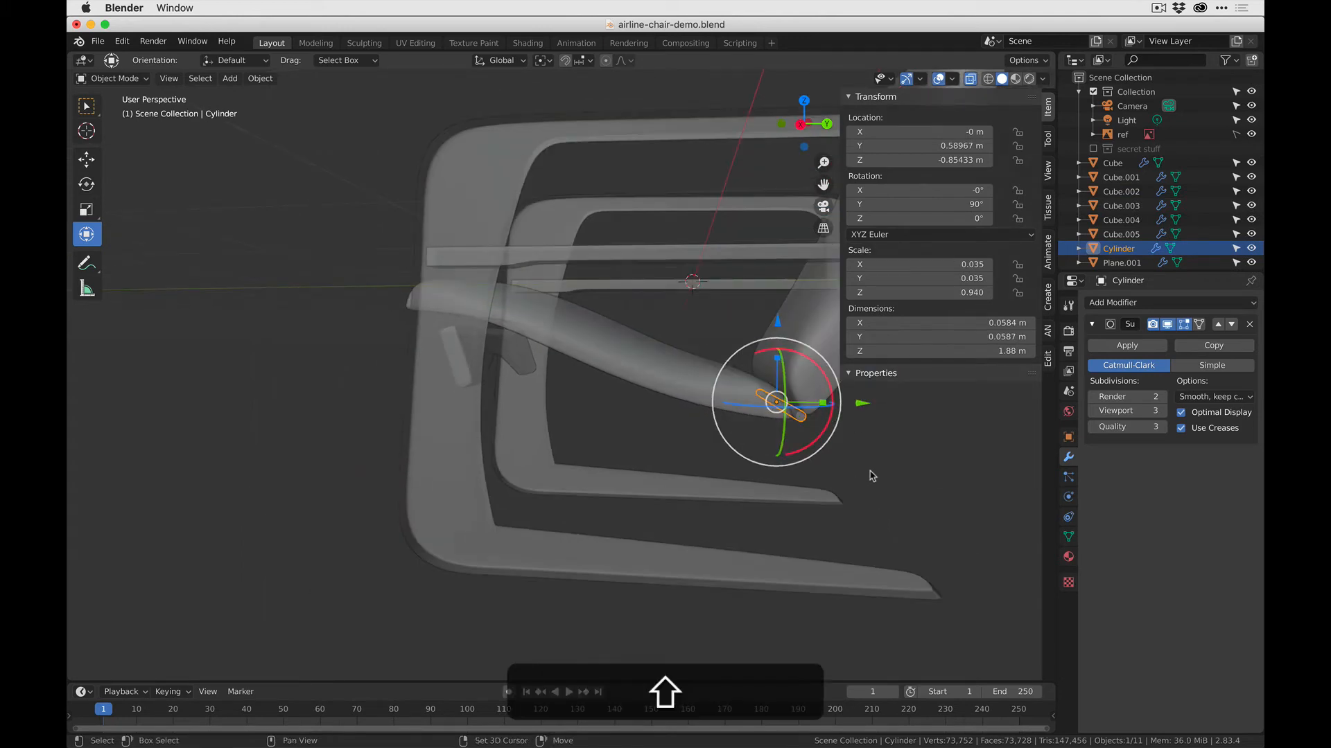
key(shift+d)
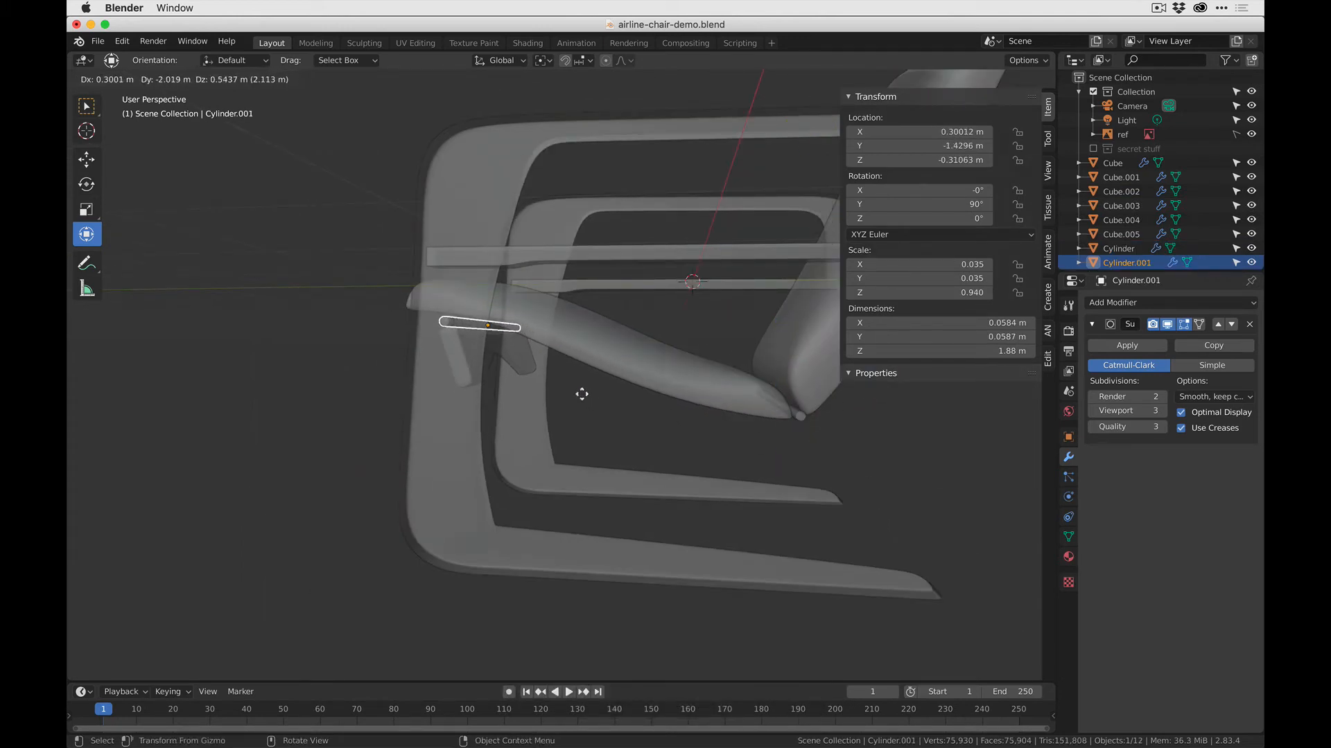
key(y)
click(577, 390)
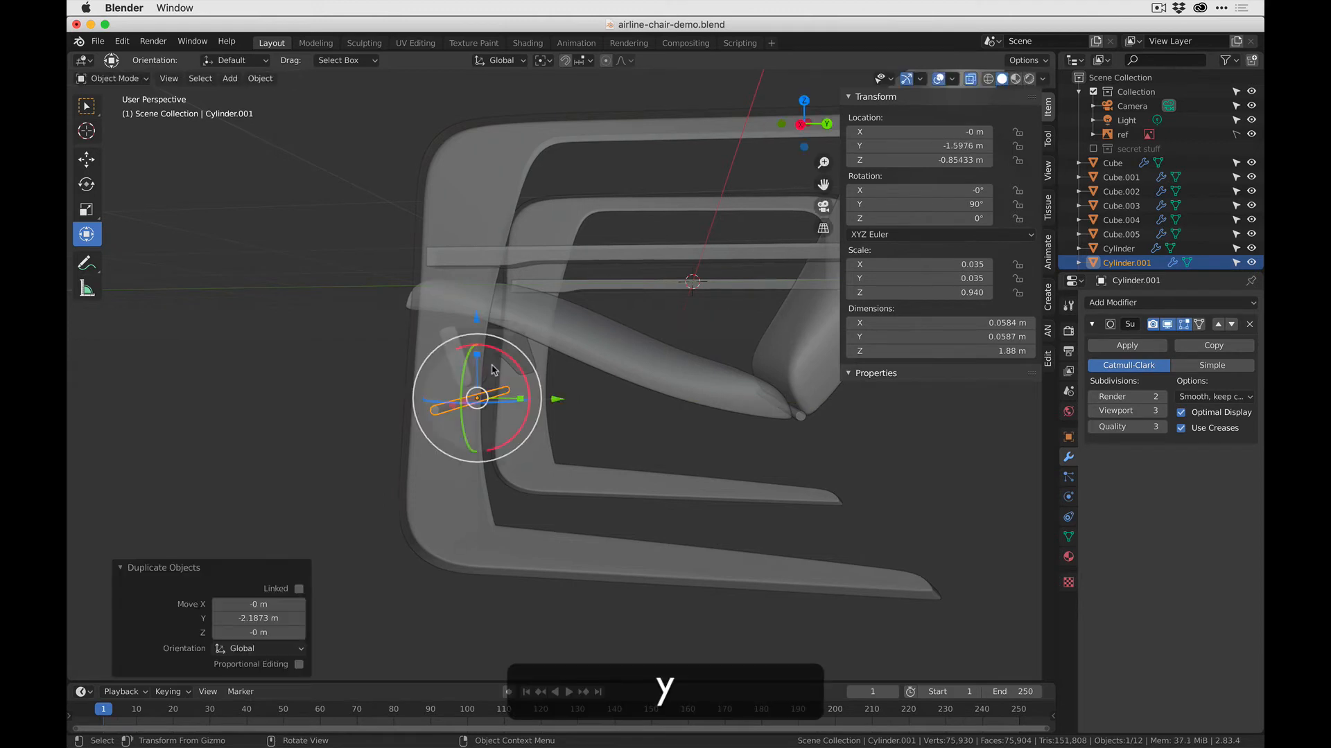
- Raise the copied rod beneath the seat's front edge and shift it above the crossbar, to Y -1.4509 m and Z -0.30584 m
drag(485, 324, 479, 247)
middle_drag(478, 371, 553, 360)
scroll(552, 360, up, 2)
key(g)
key(y)
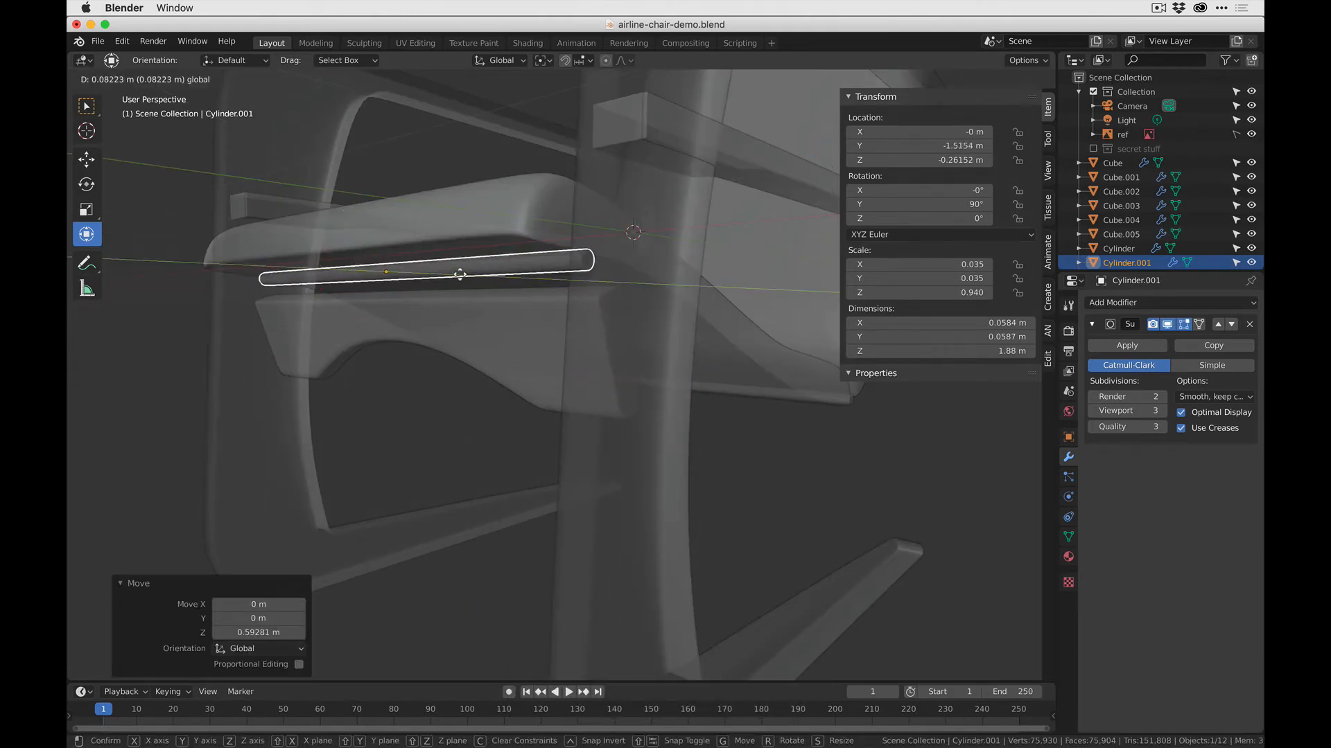
drag(473, 277, 468, 276)
drag(399, 195, 399, 208)
- Align the rod with the crossbar's top edge as seen from the side, at Y -1.4946 m and Z -0.31474 m
middle_drag(555, 326, 505, 336)
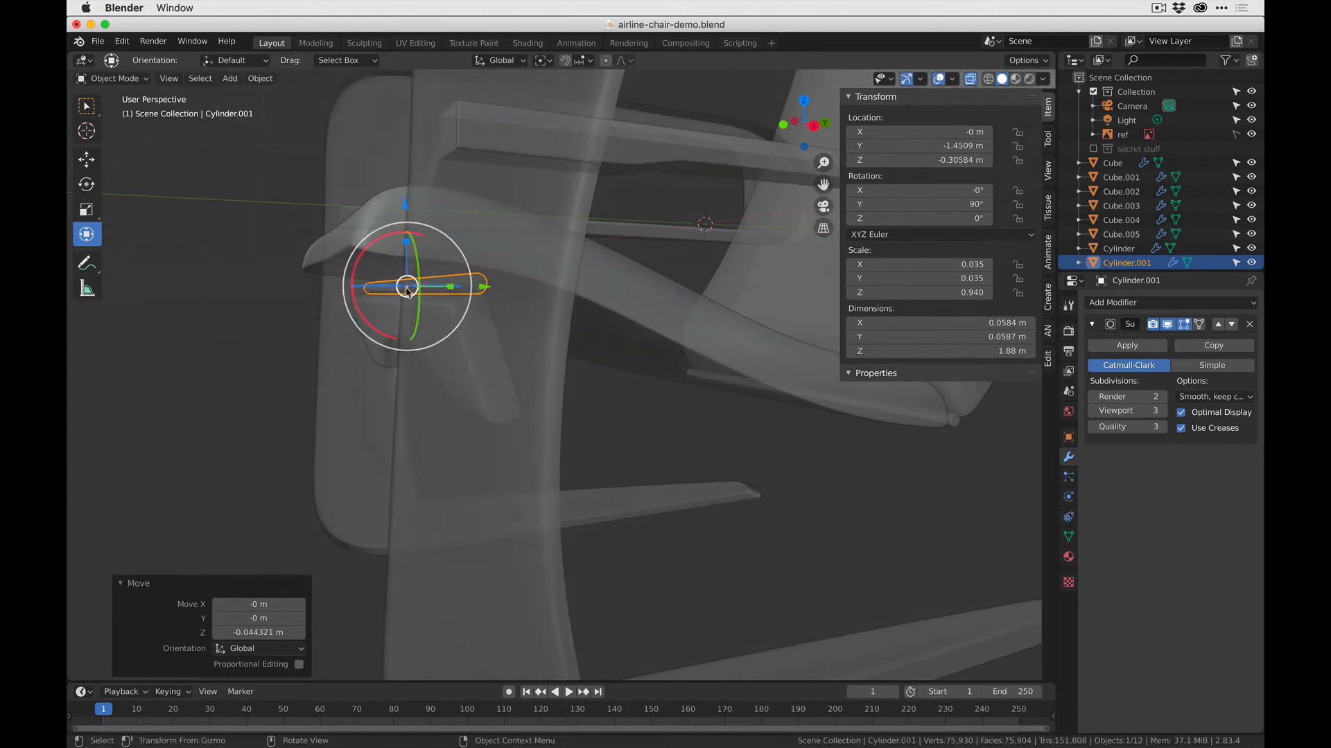
middle_drag(407, 291, 492, 292)
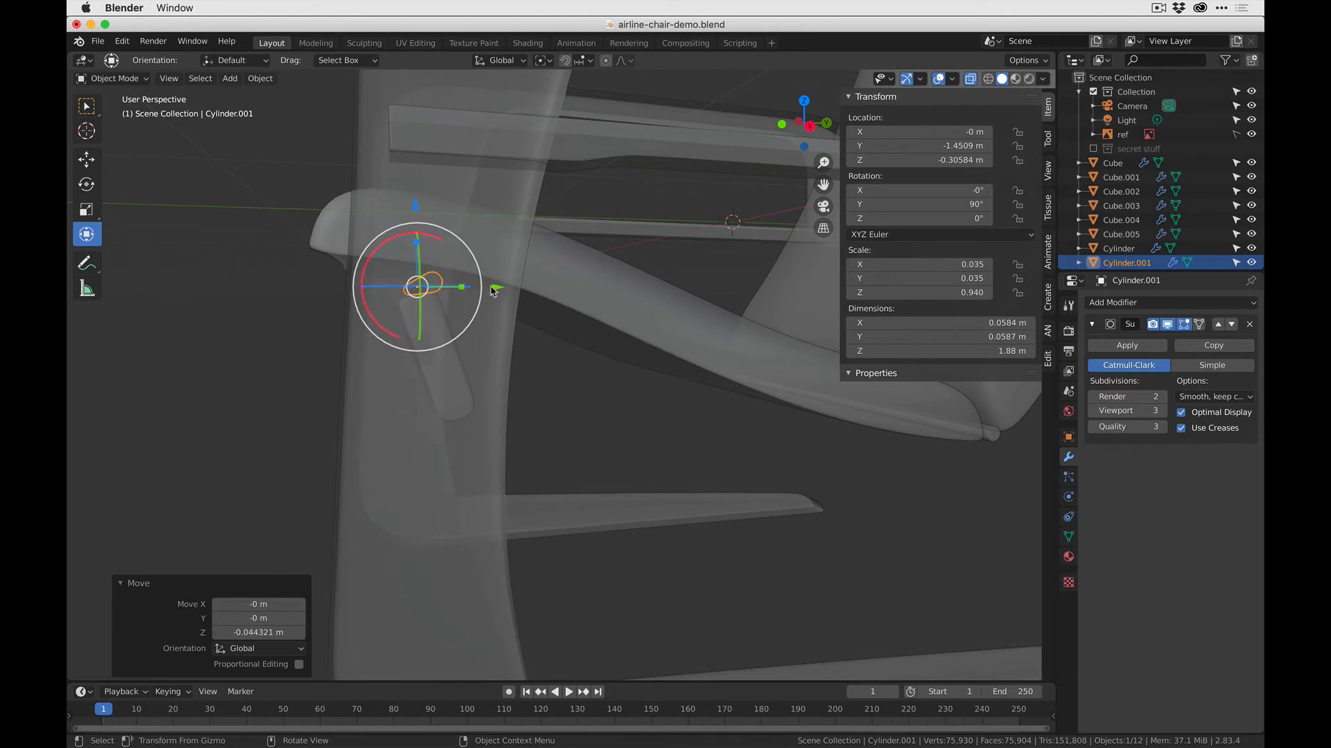
drag(492, 291, 485, 284)
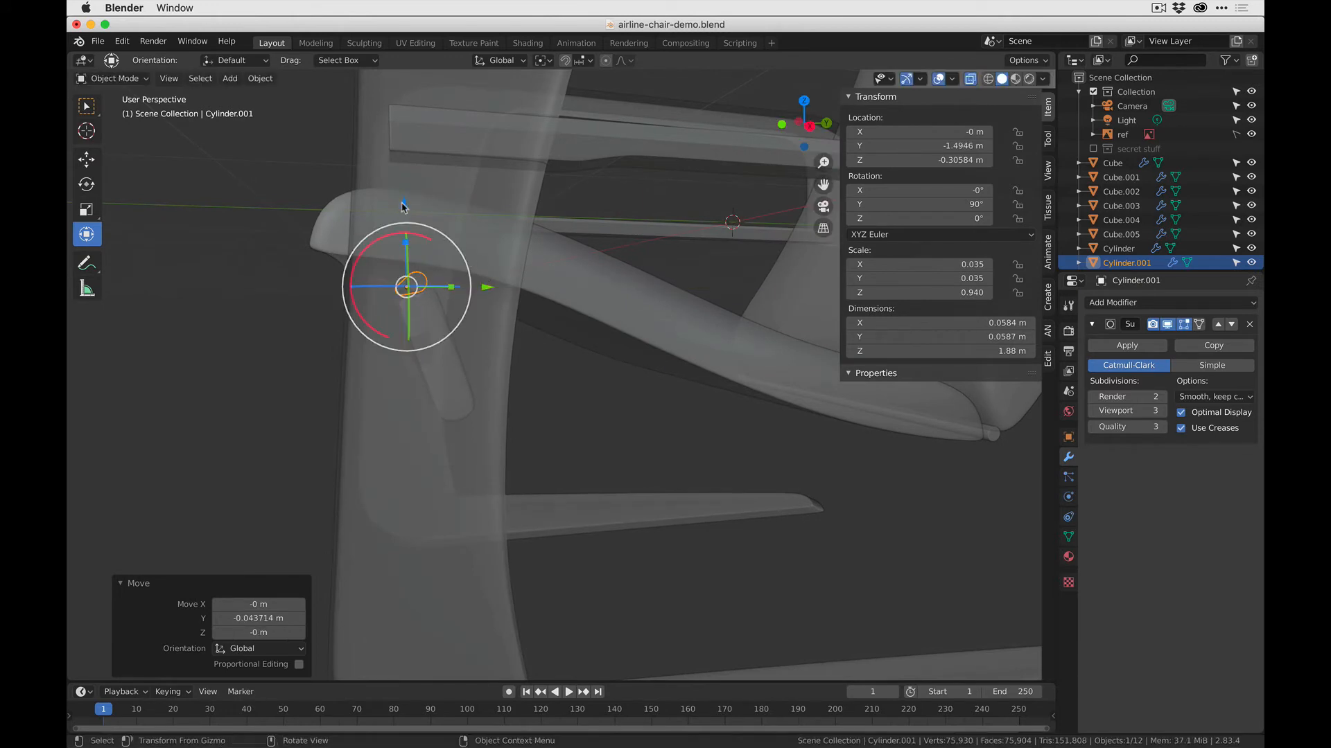
drag(402, 206, 397, 204)
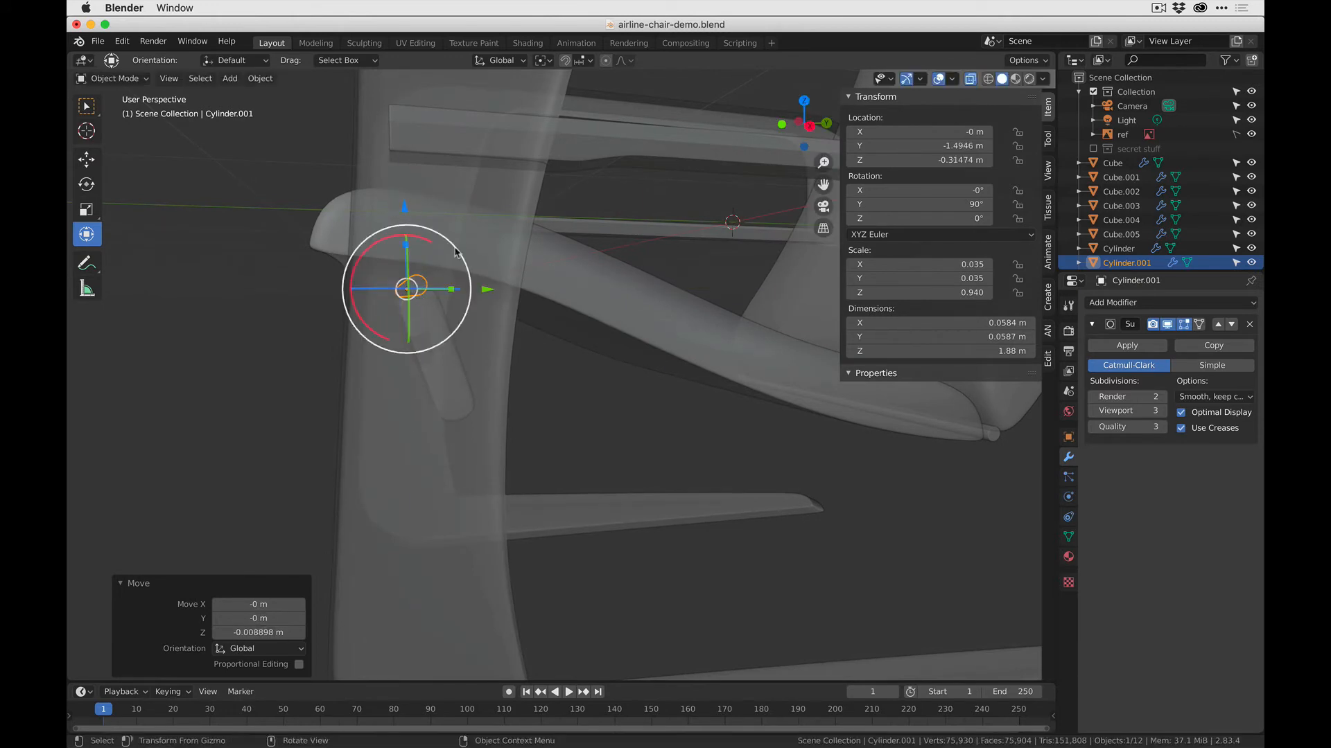
key(s)
click(515, 316)
key(super+z)
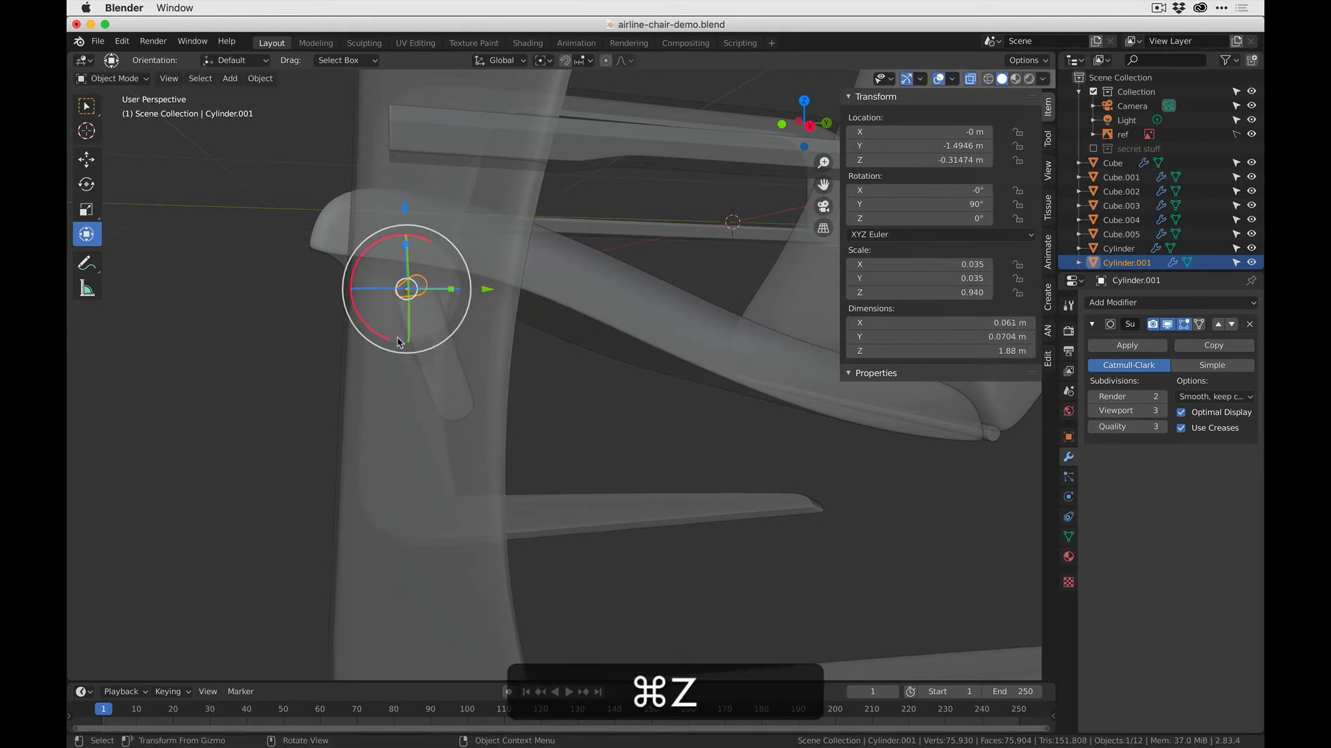
- Thicken the rod by a factor of 1.495 in Y and Z, keeping its length along X
middle_drag(417, 326, 489, 353)
key(s)
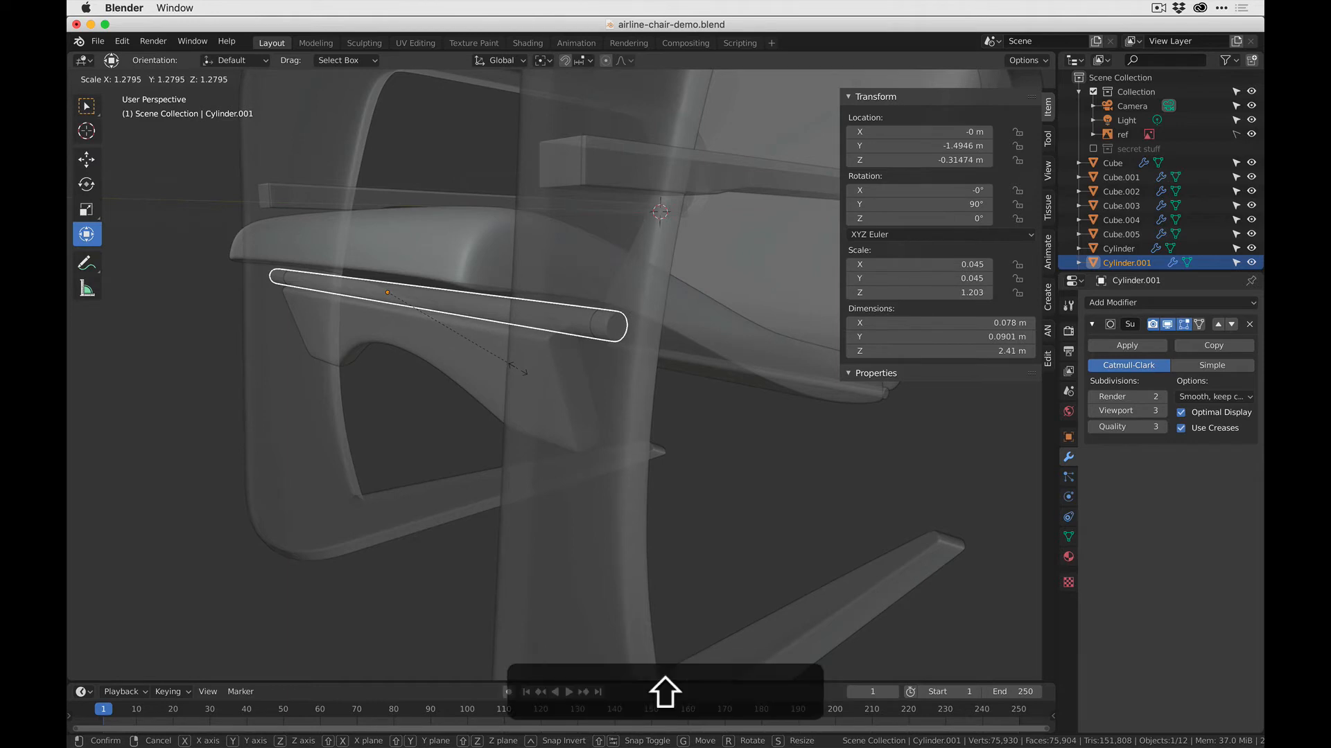
key(shift+x)
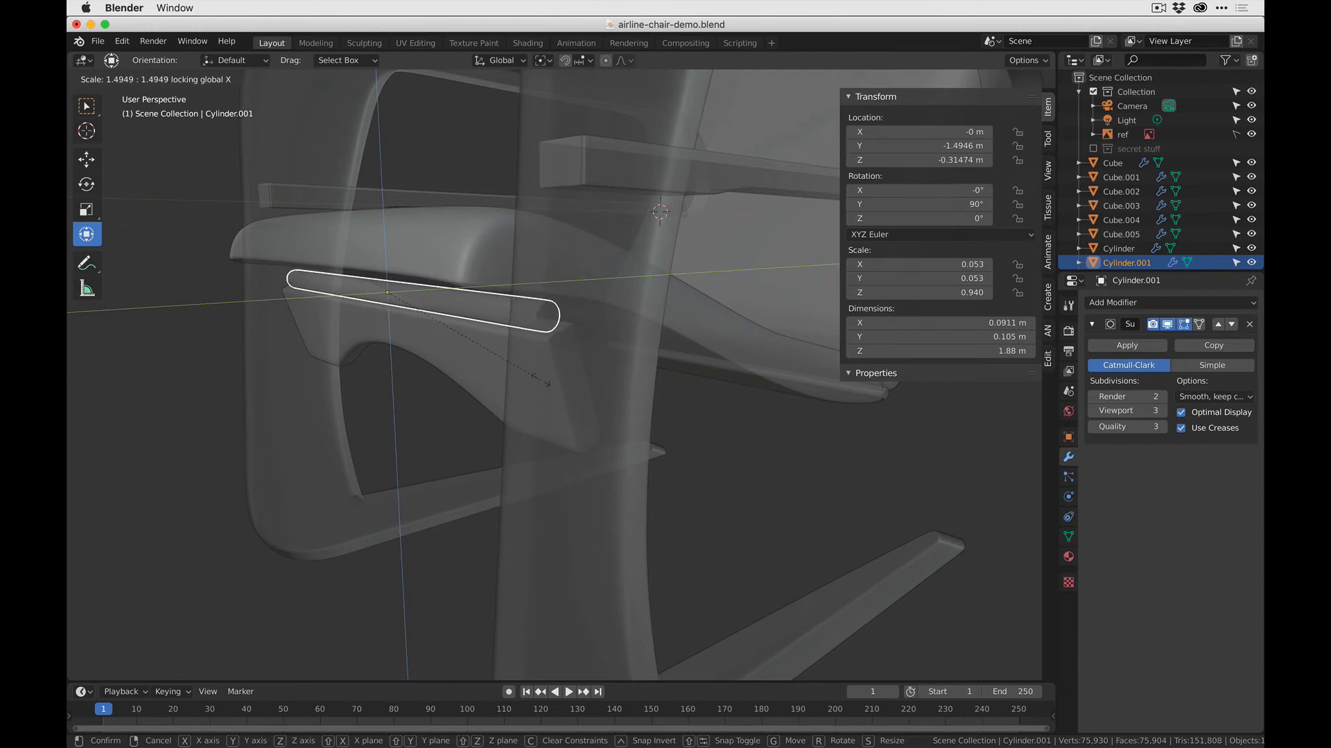
click(538, 384)
- Lengthen the rod along X to 2 m so that it spans the full width of the crossbar
middle_drag(541, 385, 699, 410)
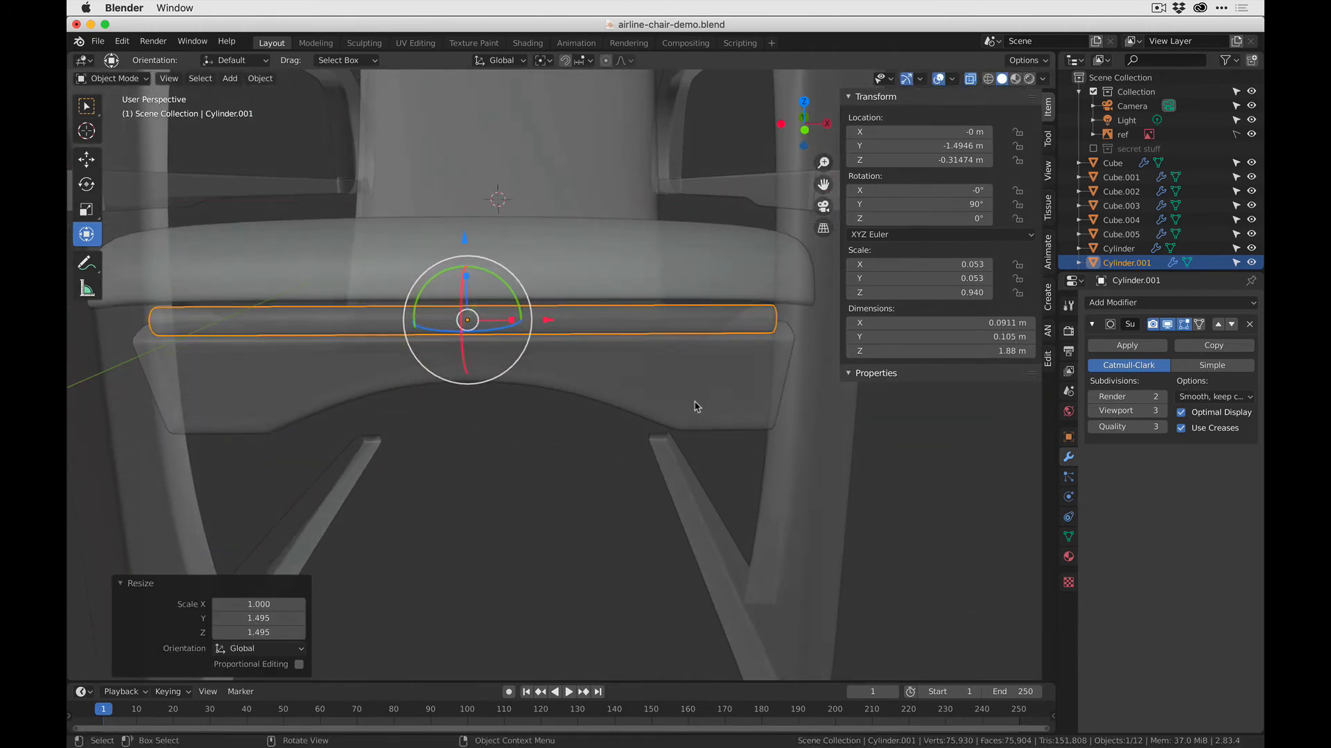
key(s)
key(x)
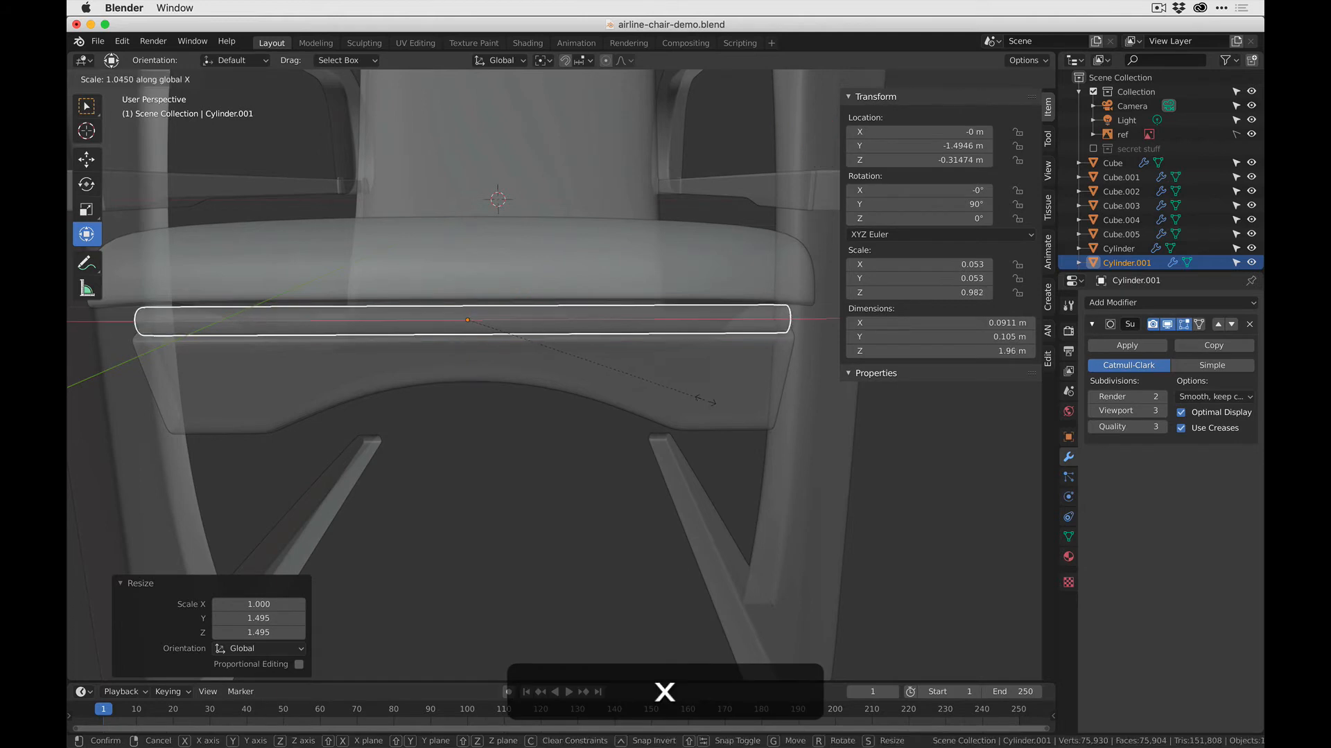
right_click(708, 404)
middle_drag(708, 404, 438, 330)
- Check the parts under the seat in the reference photo in the other app, then add a cube mesh in Object Mode
key(Tab)
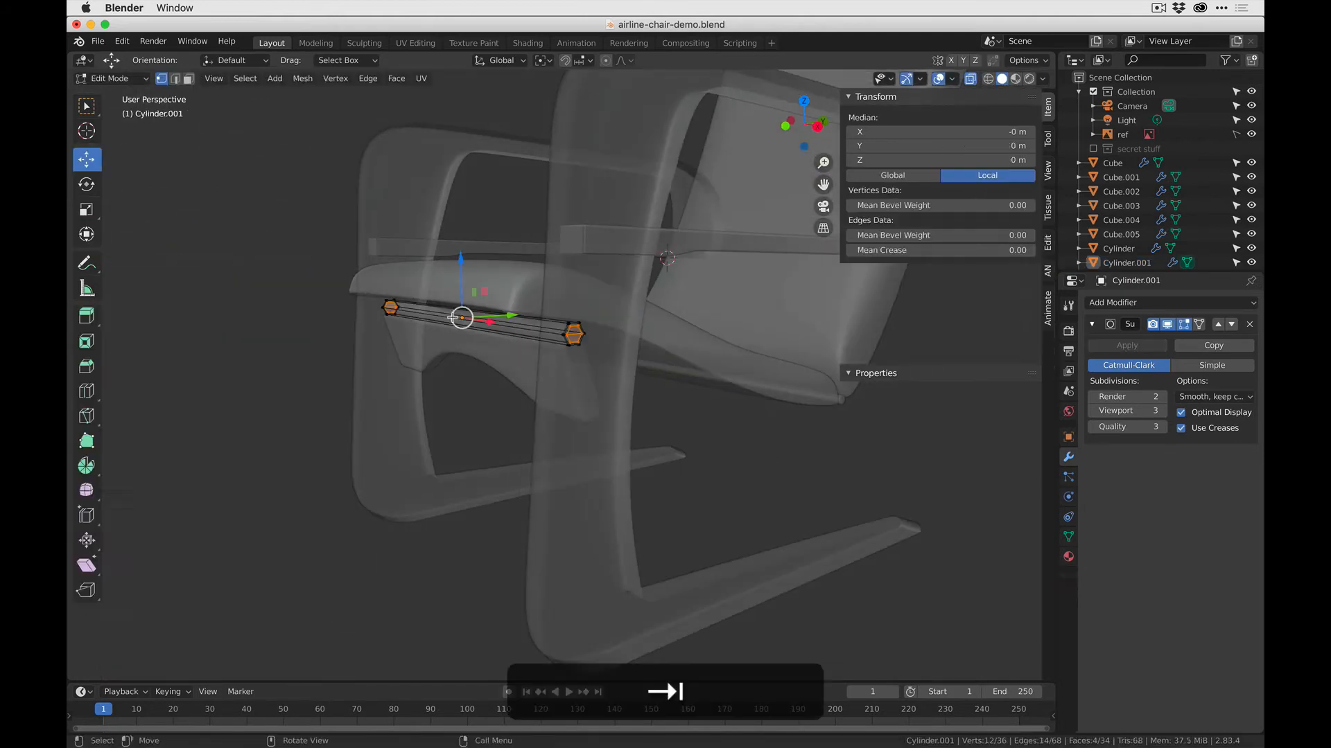
key(super+Tab)
key(super+Tab)
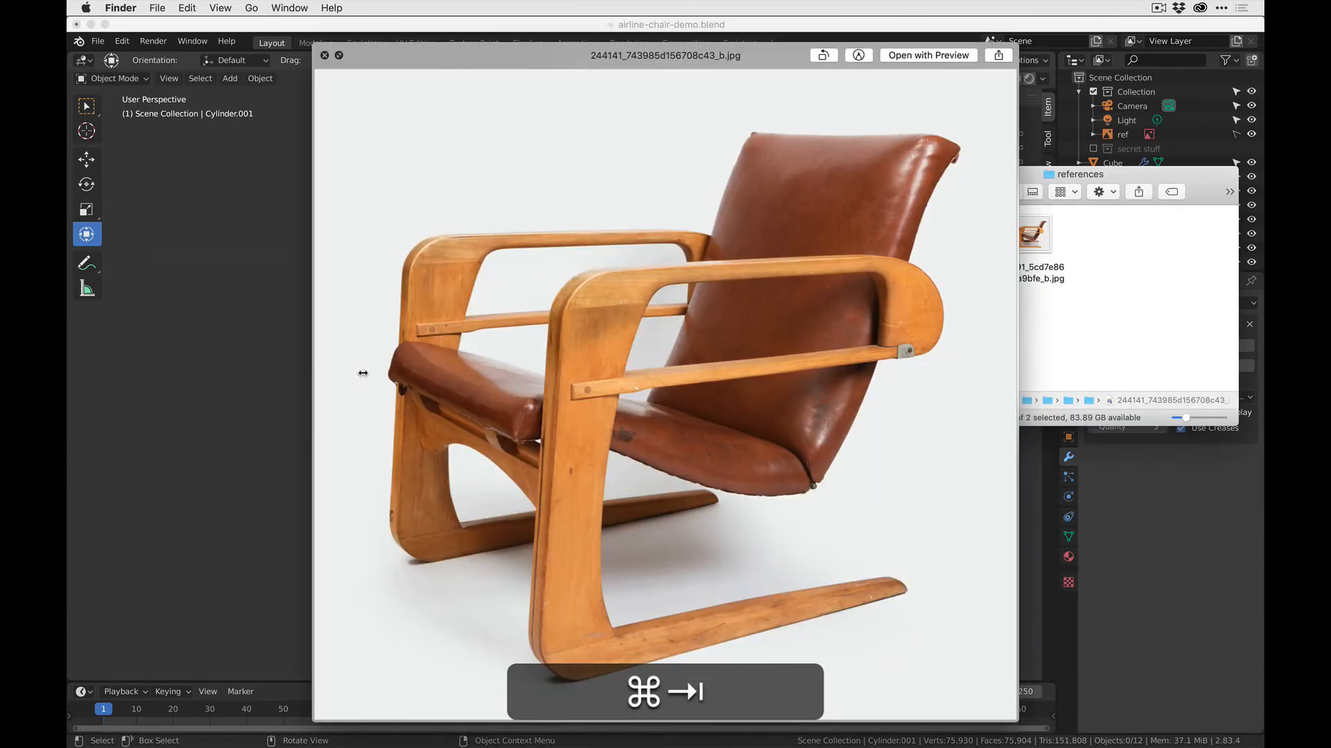
key(super+Tab)
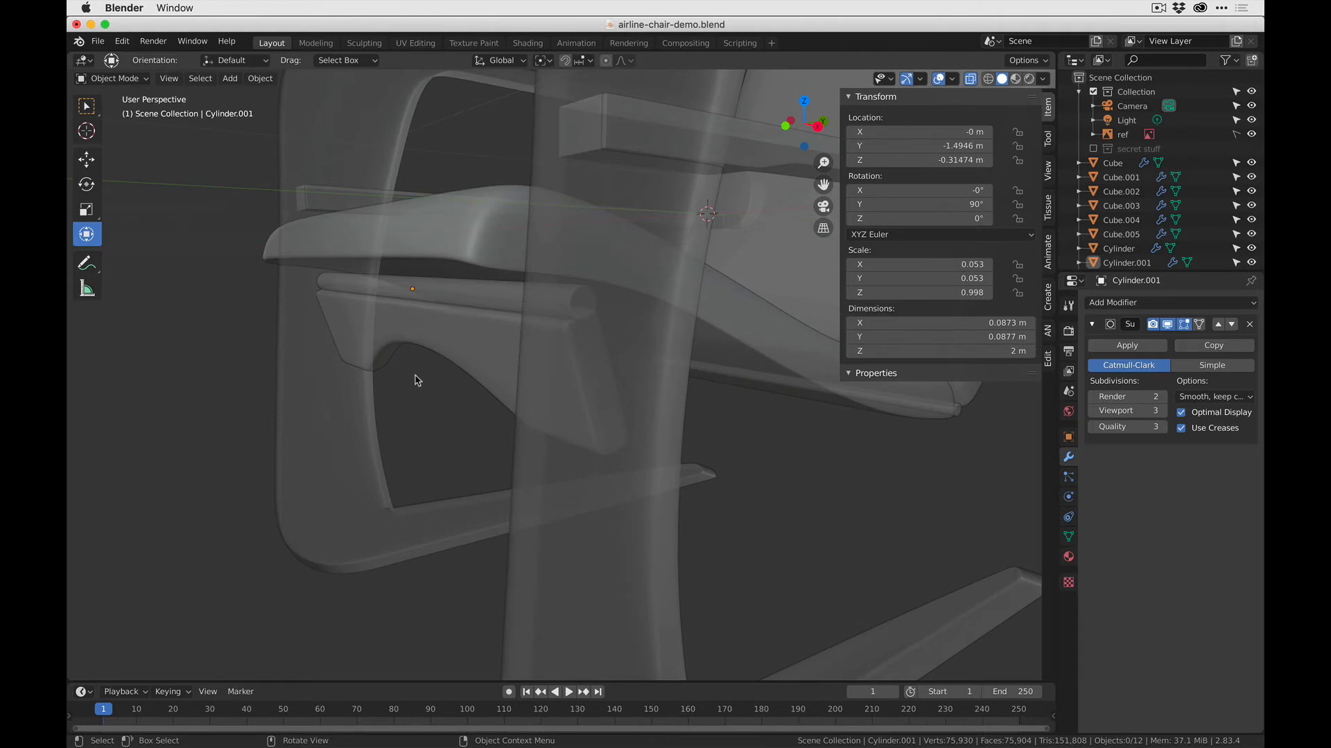
key(shift+a)
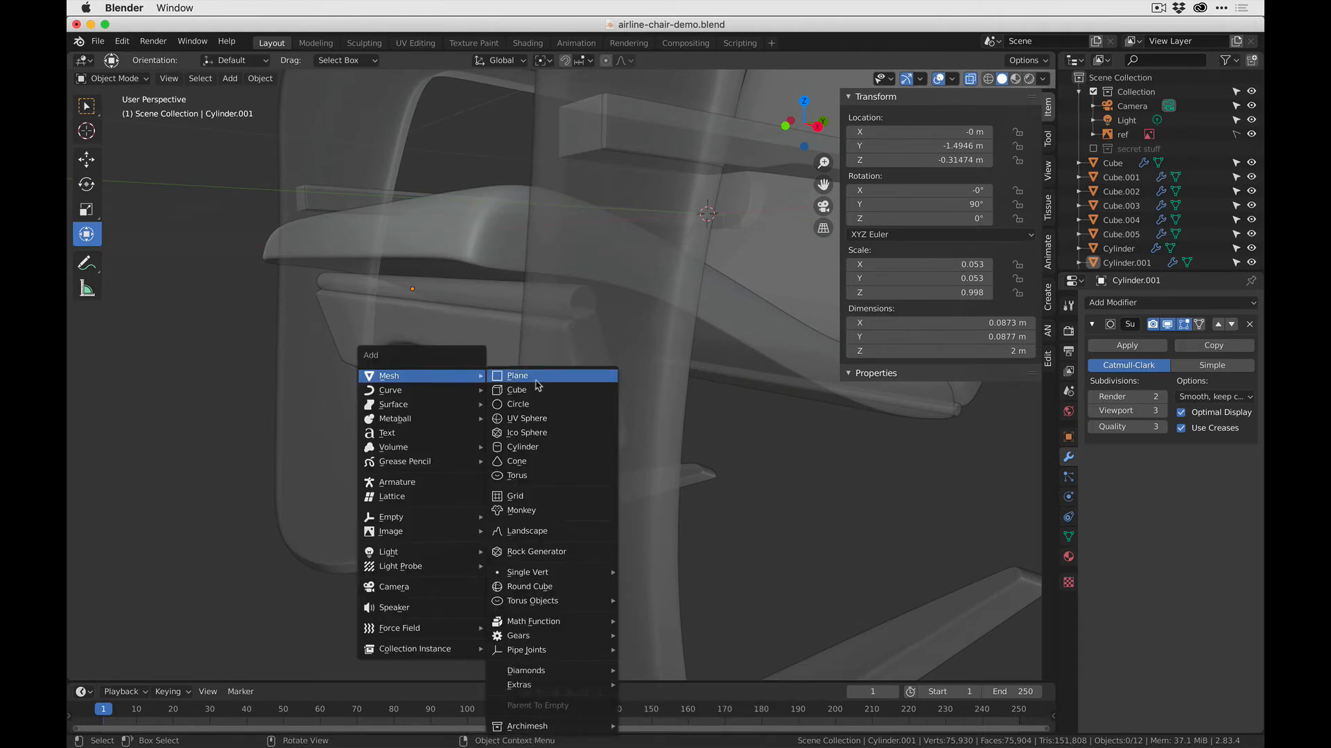
click(532, 390)
scroll(641, 334, down, 3)
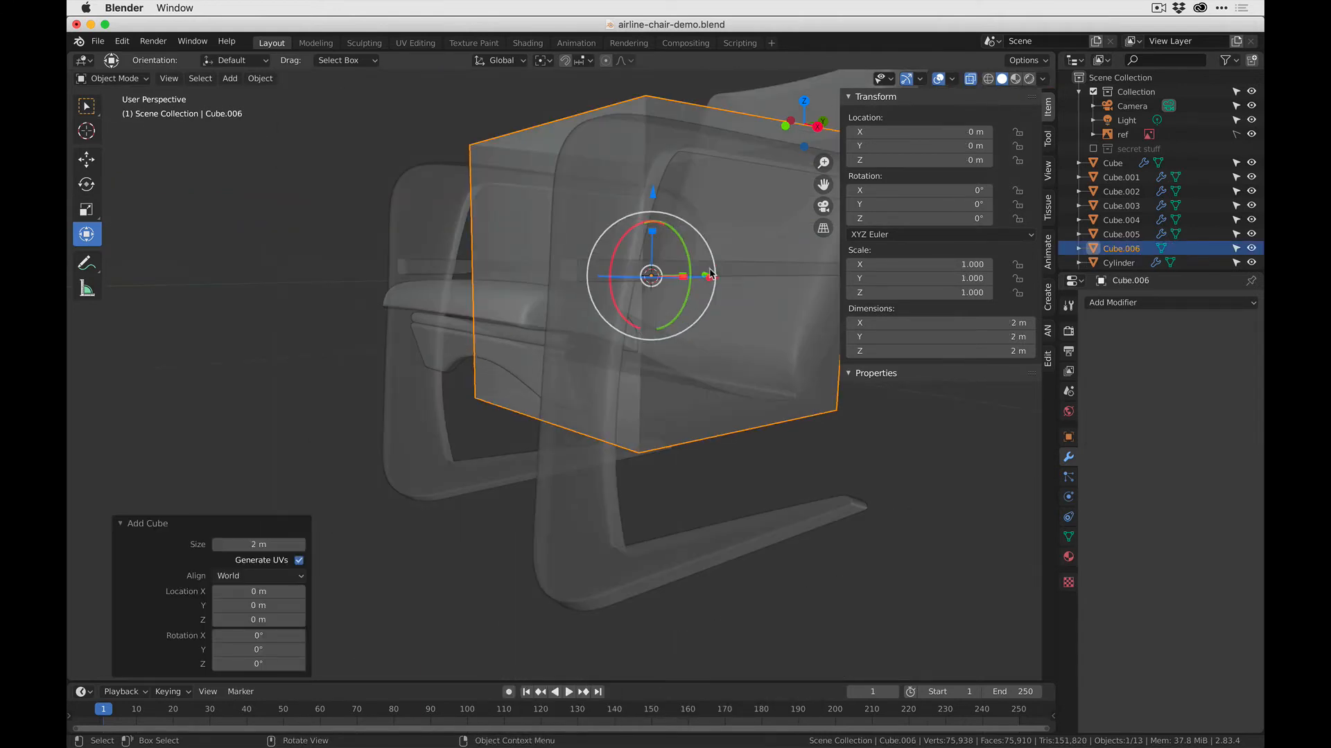
- Move the new cube along Y to -1.1954 m and scale it down uniformly to 0.075
middle_drag(698, 303, 644, 409)
key(g)
key(y)
click(575, 273)
key(s)
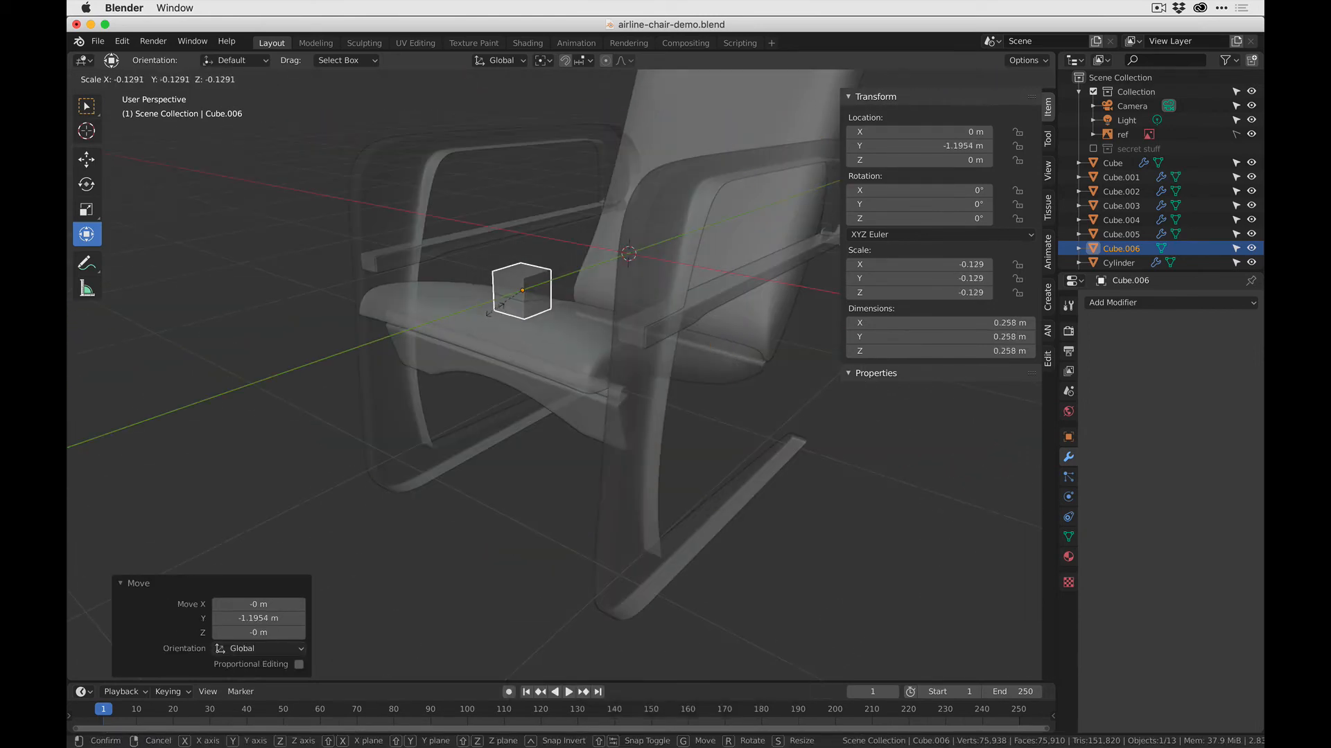
click(513, 318)
- Lower the small cube by 0.44104 m and, in the right side view, place it under the seat's front above the crossbar
key(g)
key(z)
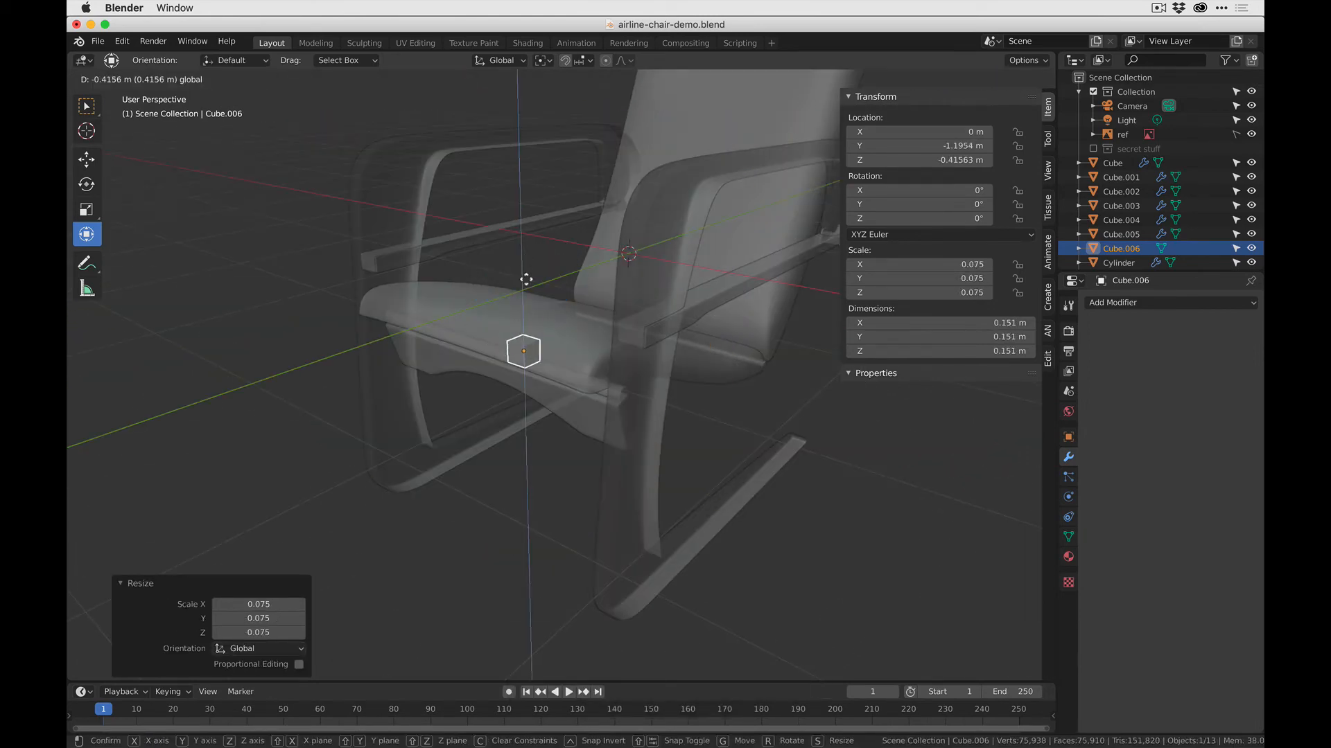
click(616, 374)
middle_drag(616, 374, 548, 348)
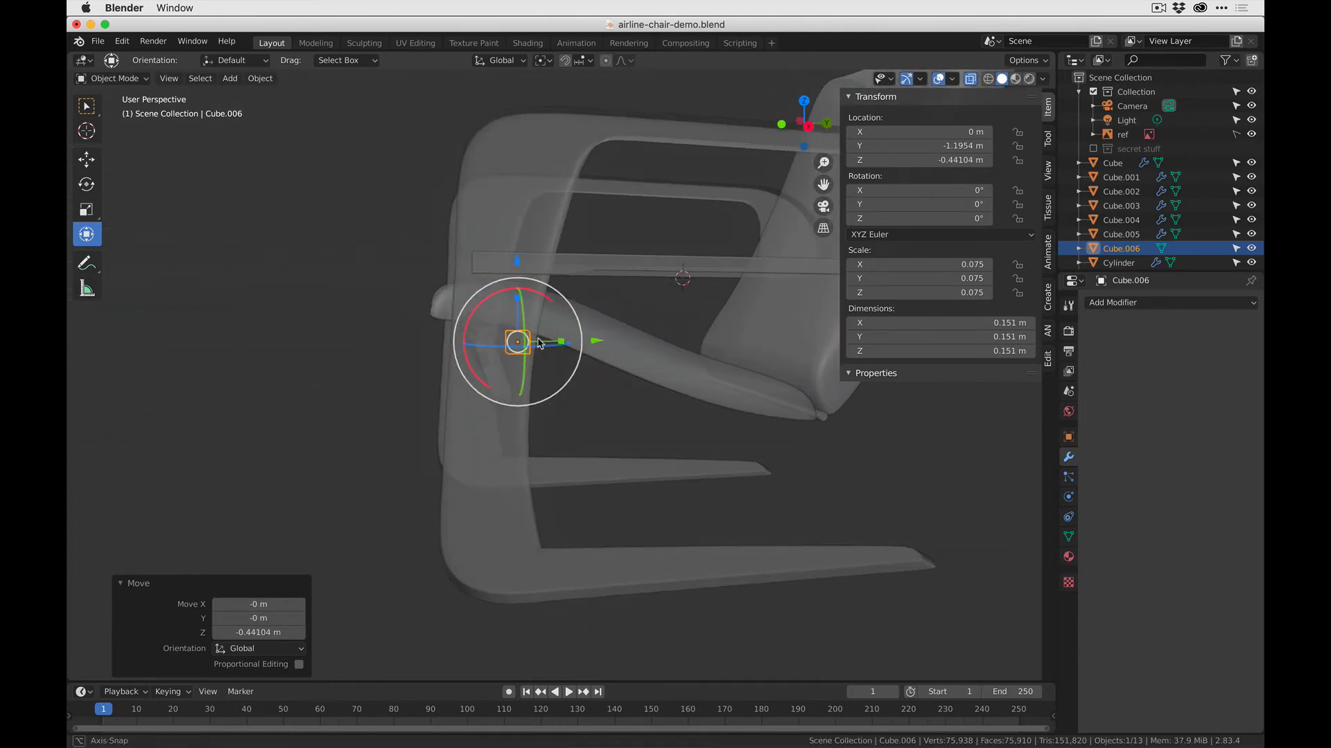
click(806, 127)
scroll(508, 286, up, 4)
scroll(521, 387, down, 2)
shift+middle_drag(525, 392, 642, 477)
key(g)
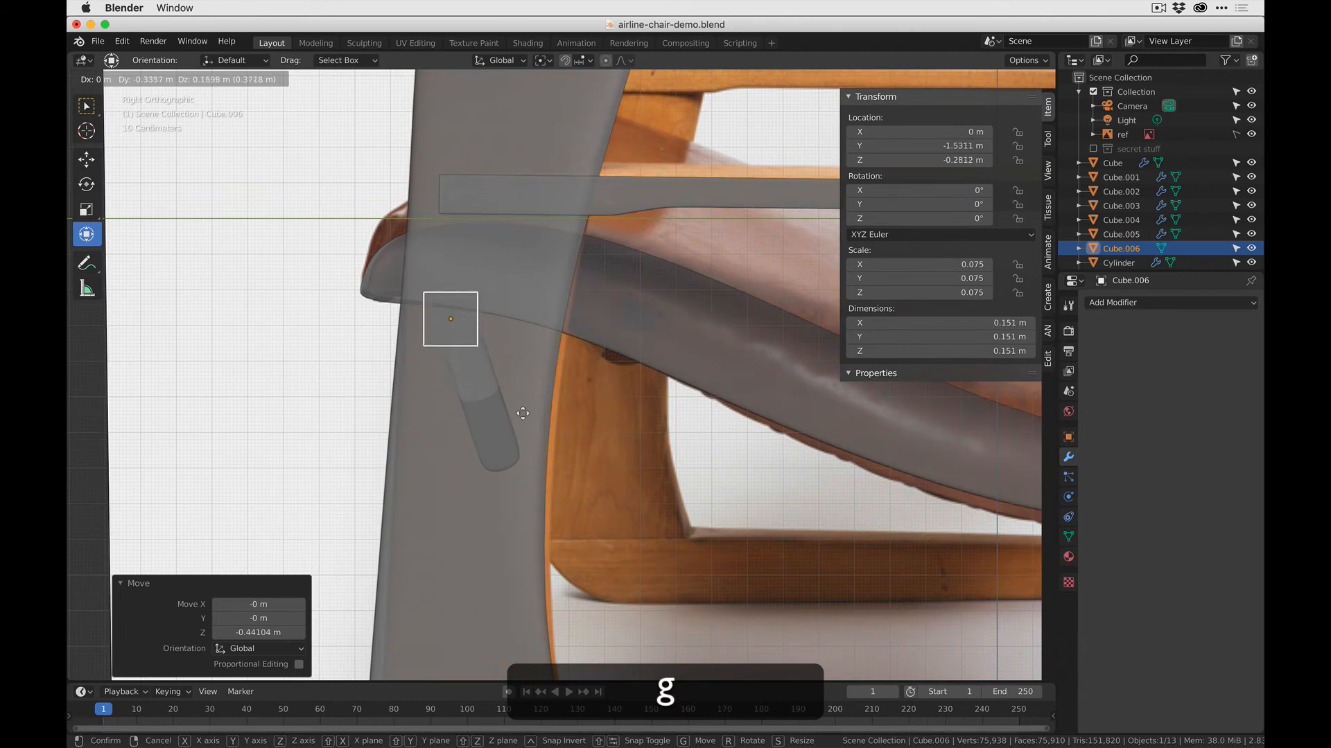
click(528, 407)
- In Edit Mode, select the cube's upper vertices and lower them beneath the seat's underside to flatten the block
scroll(470, 347, up, 3)
shift+middle_drag(471, 342, 624, 410)
scroll(506, 438, up, 5)
key(Tab)
drag(299, 175, 563, 280)
drag(430, 143, 409, 283)
- Move the block's upper front vertices up and forward along the seat's underside, to local Y -1.5242 m and Z 0.16123 m
drag(298, 311, 338, 343)
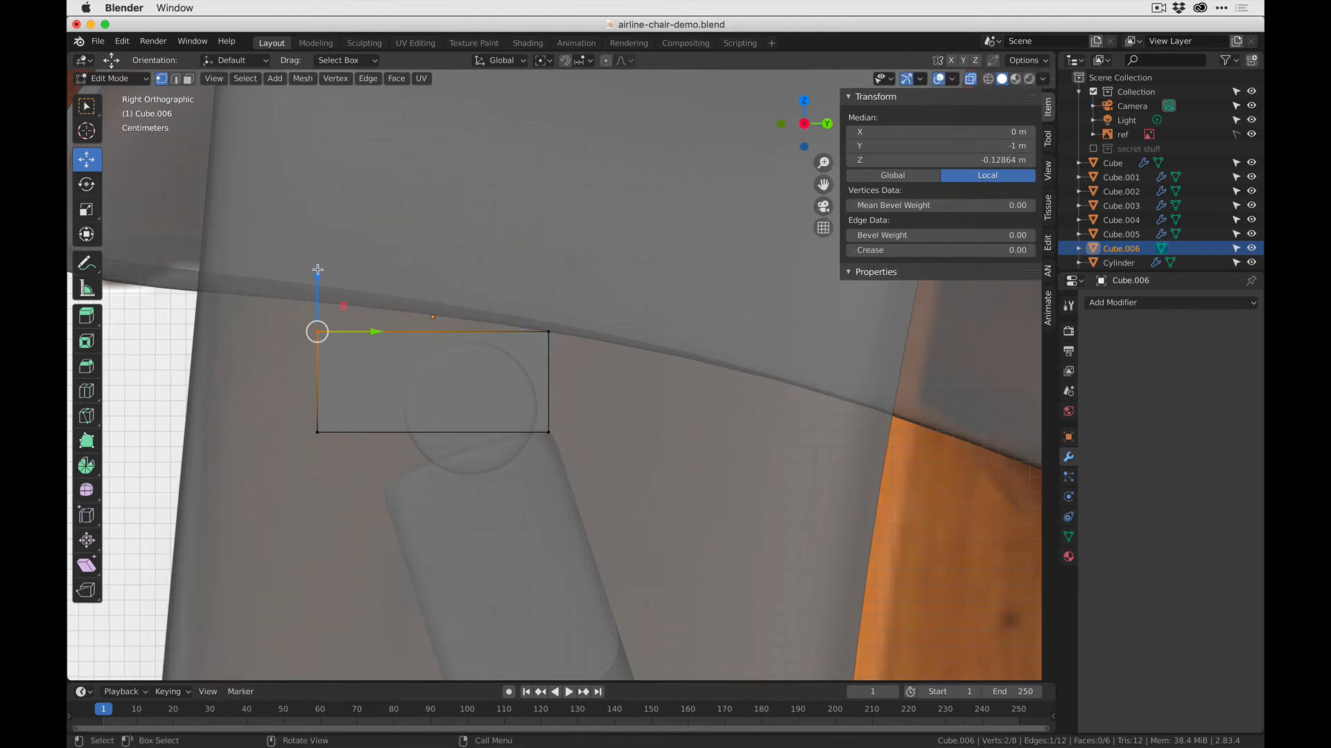
drag(318, 270, 306, 248)
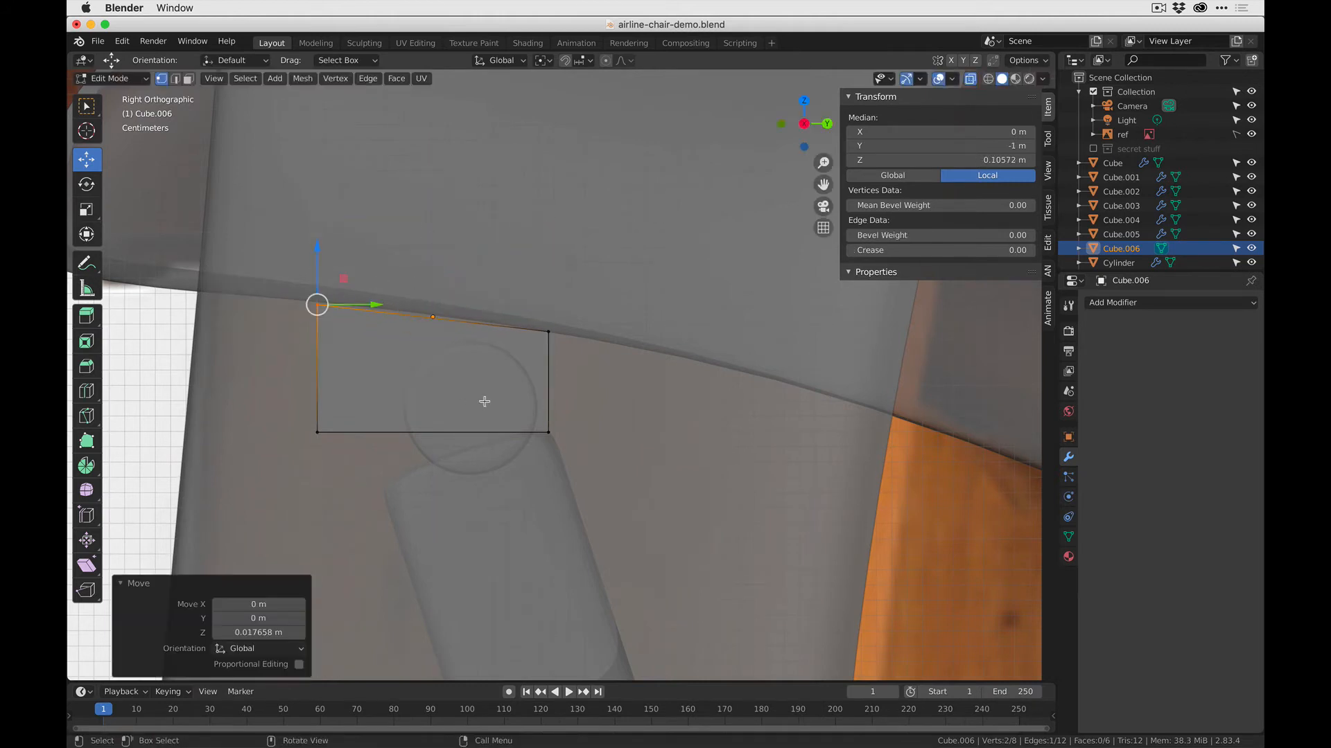
key(g)
click(451, 401)
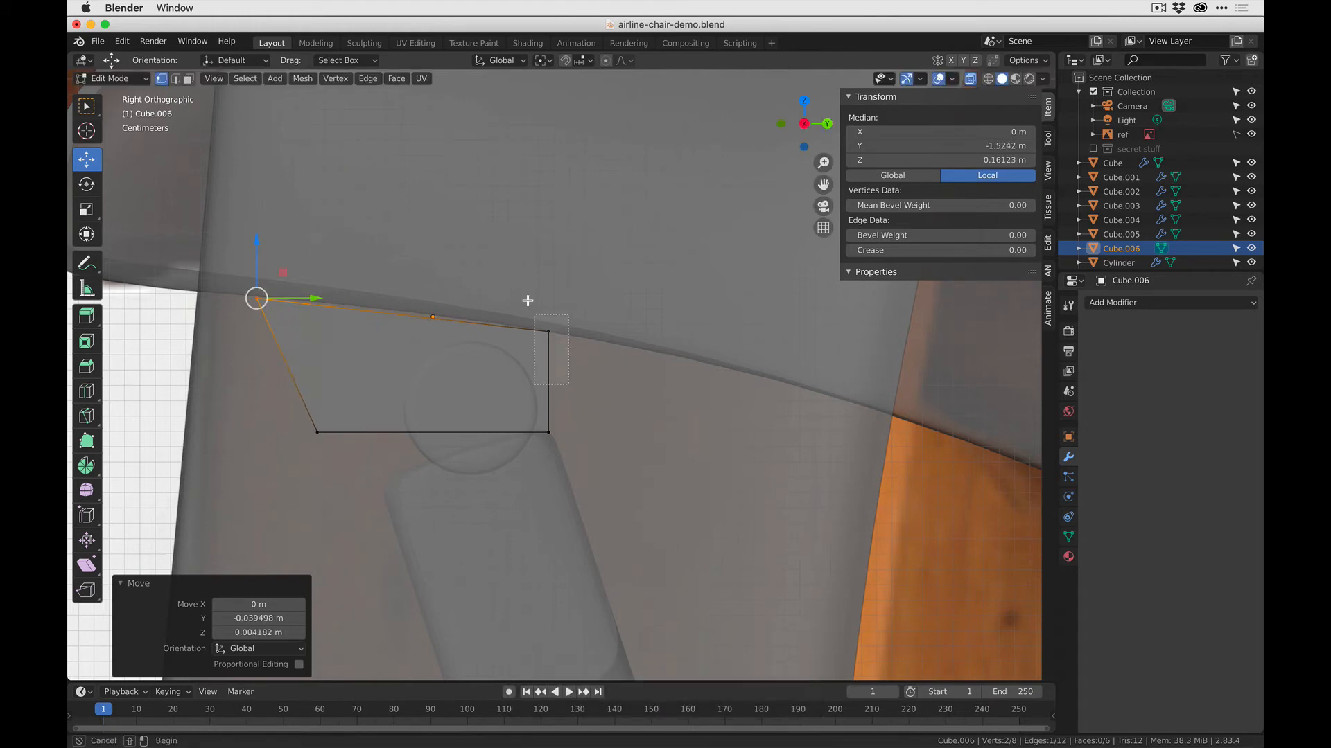
- Reposition the block's upper rear, lower rear and lower front vertices into a thin tapered profile under the seat, and switch to face selection
key(g)
click(388, 277)
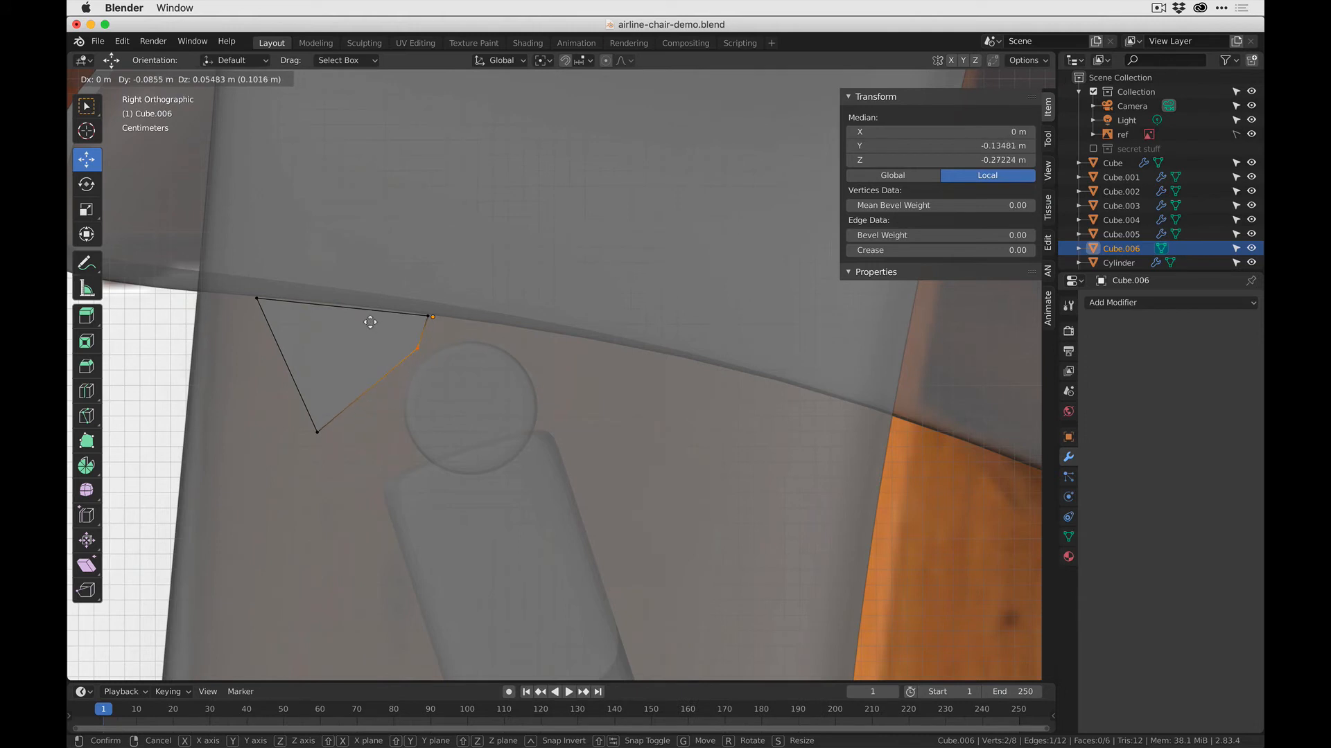
click(371, 322)
click(317, 431)
key(g)
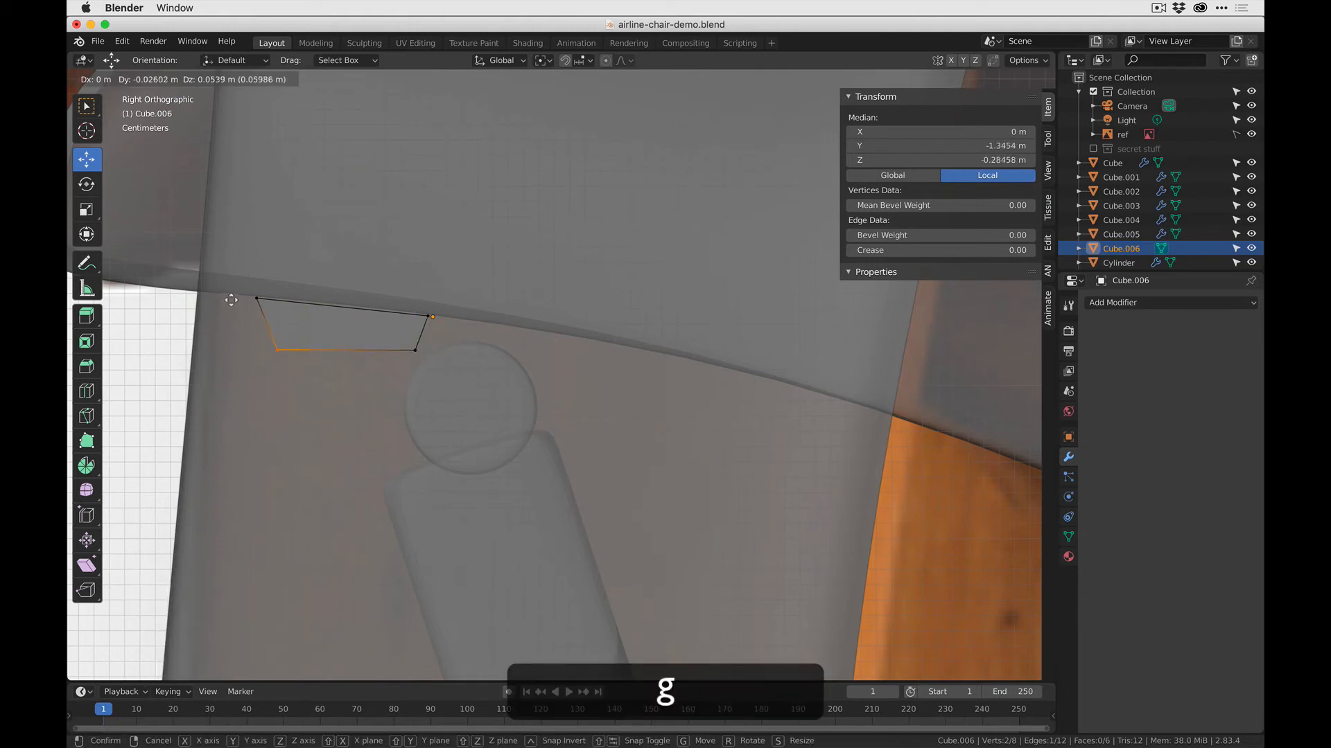
click(230, 299)
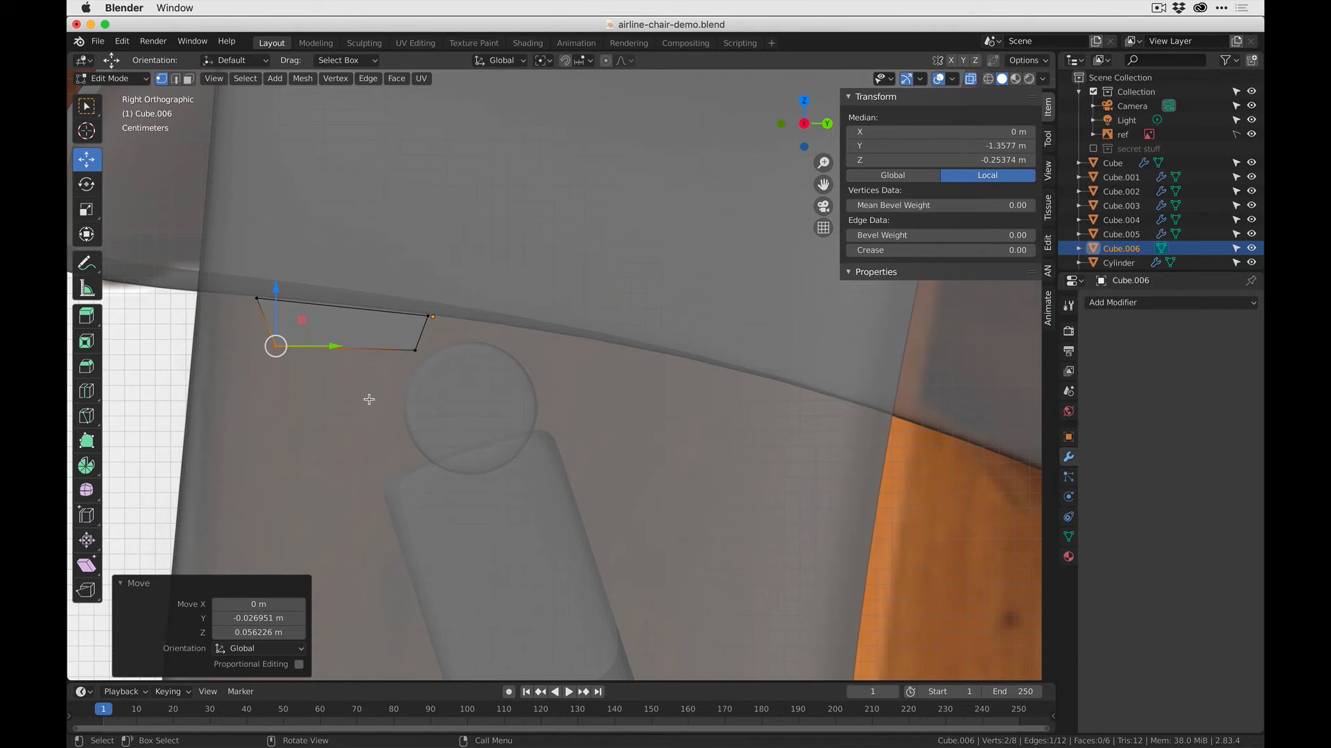
key(3)
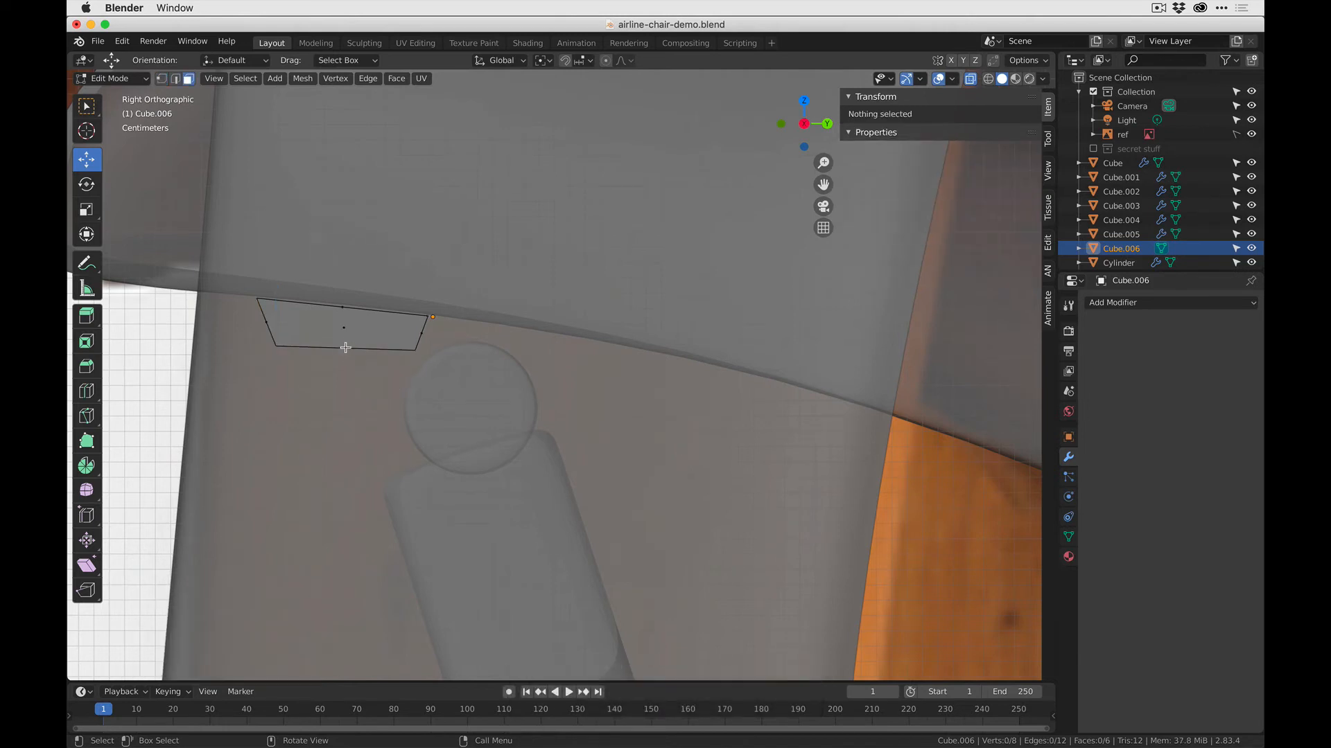
- Extrude the block's bottom face downward by about 0.046 m and rotate the new face by -25.1°
click(349, 344)
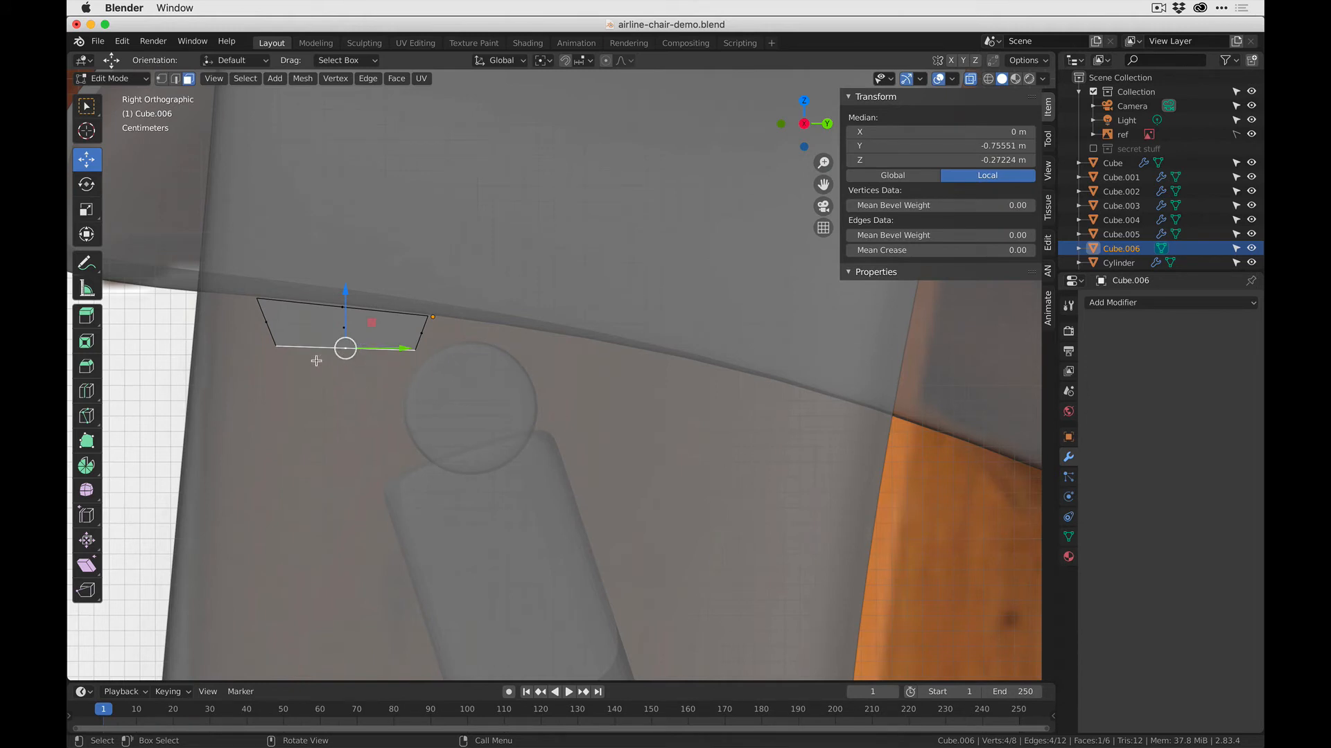
key(e)
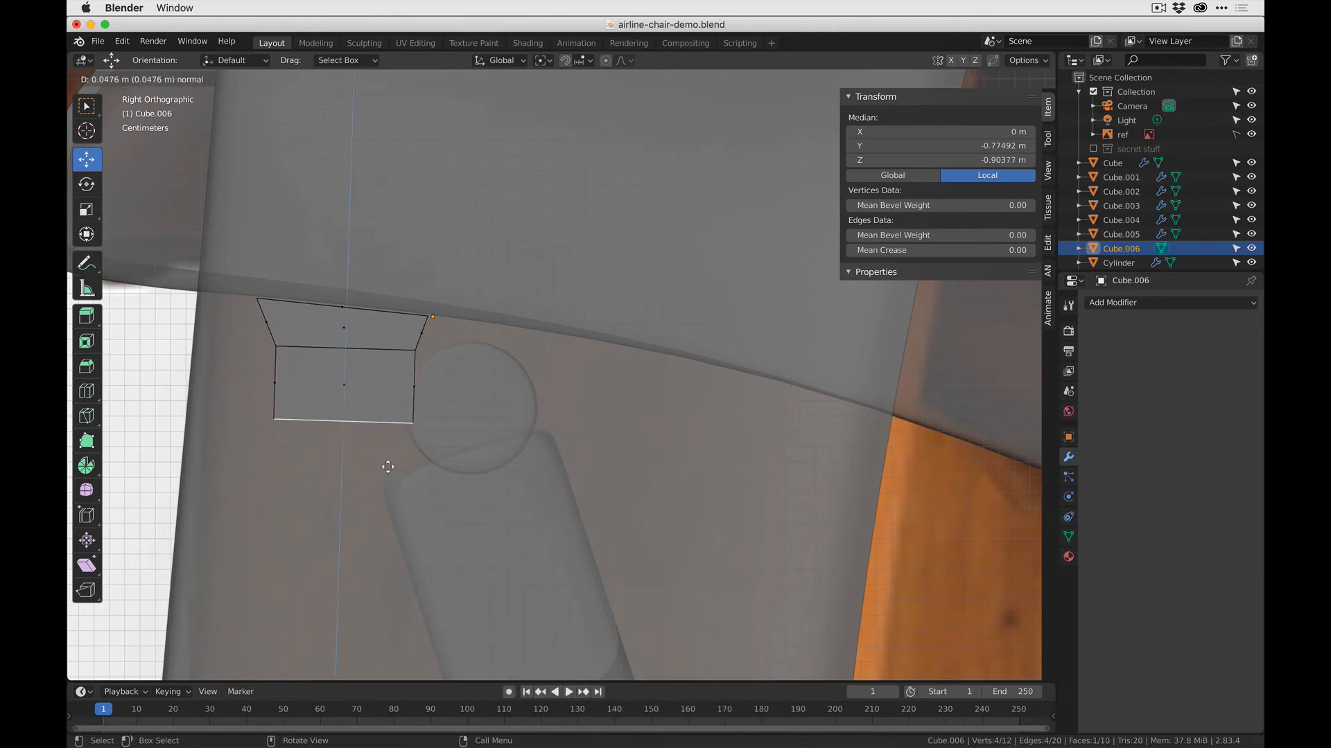
click(406, 493)
key(r)
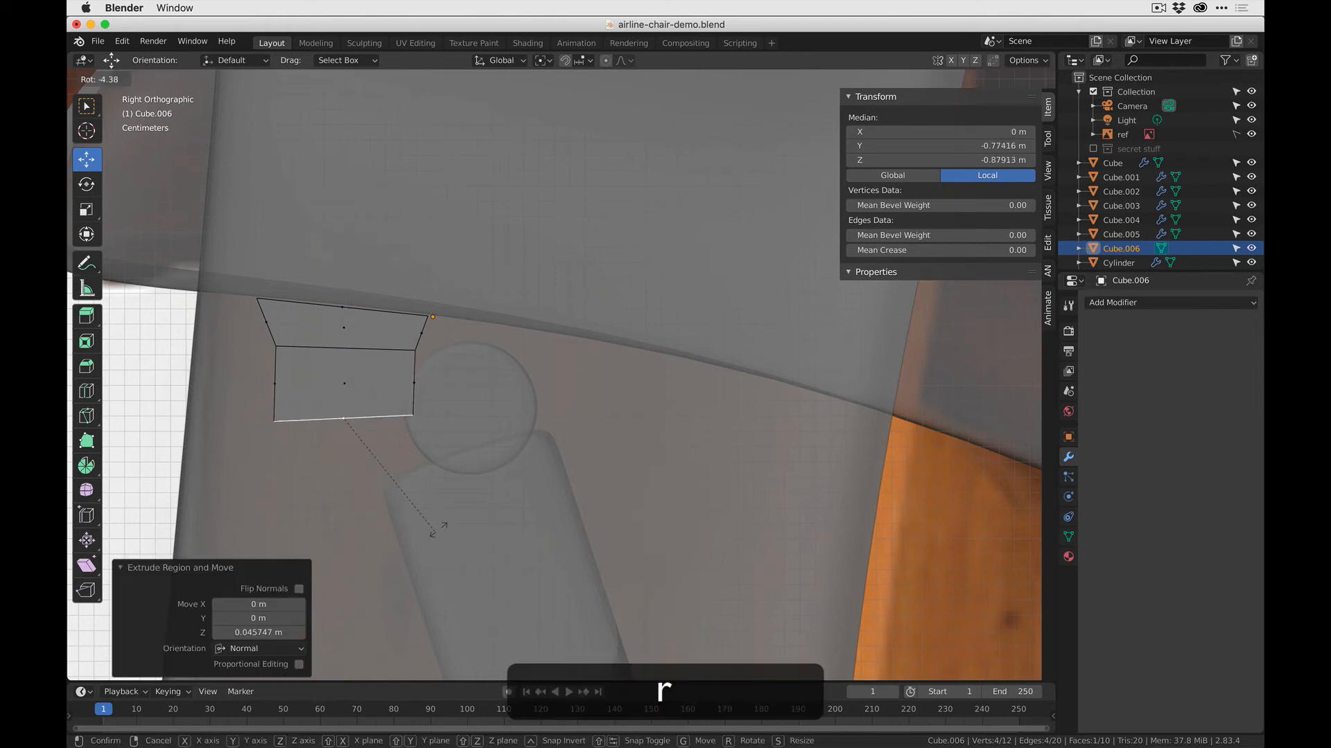
click(455, 507)
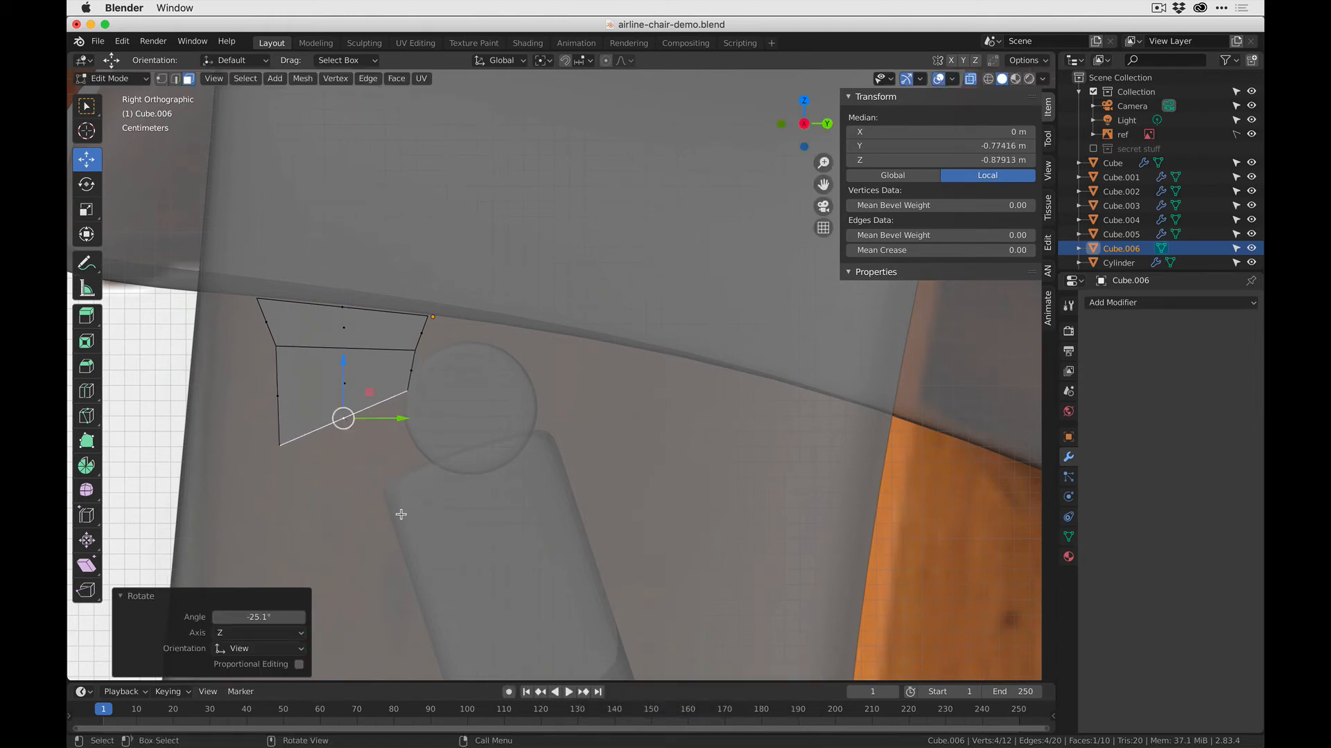
- Scale the extruded face to 0.618 along Y and move it 0.017193 m along Y and 0.0079 m along Z
key(s)
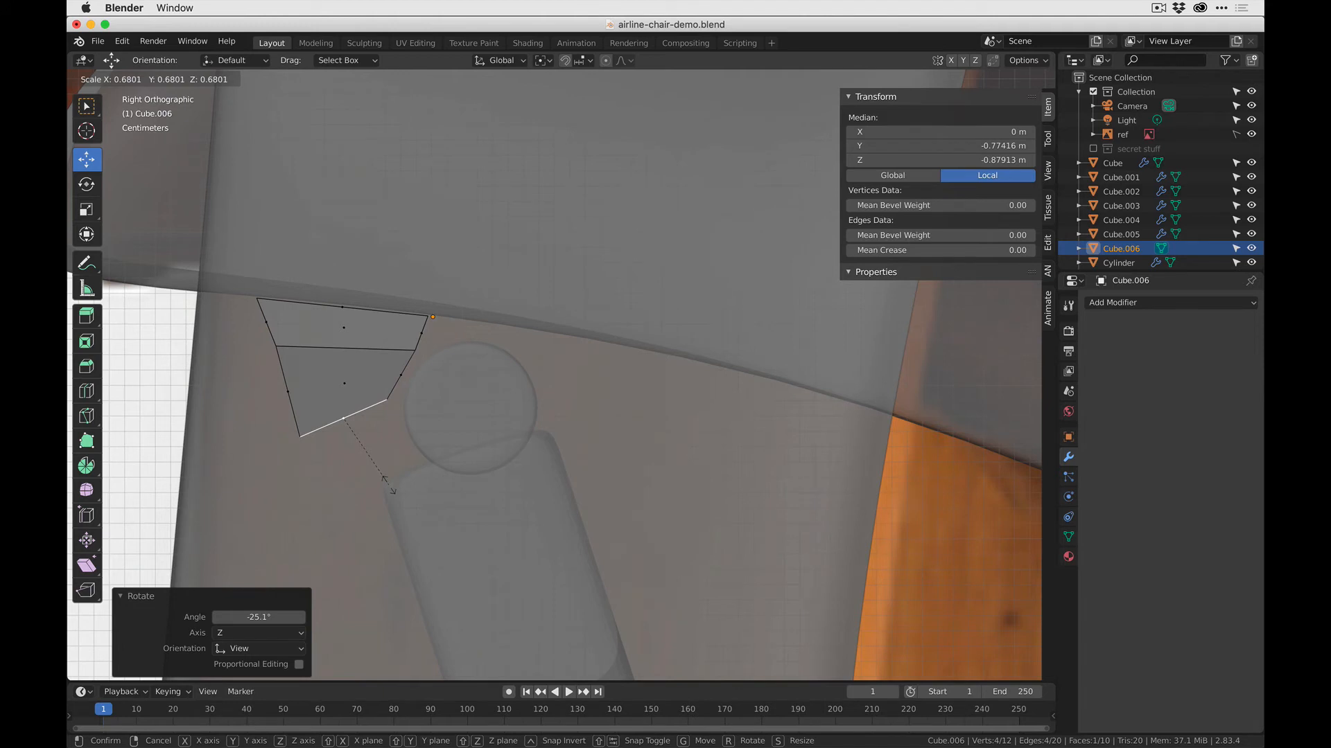
key(y)
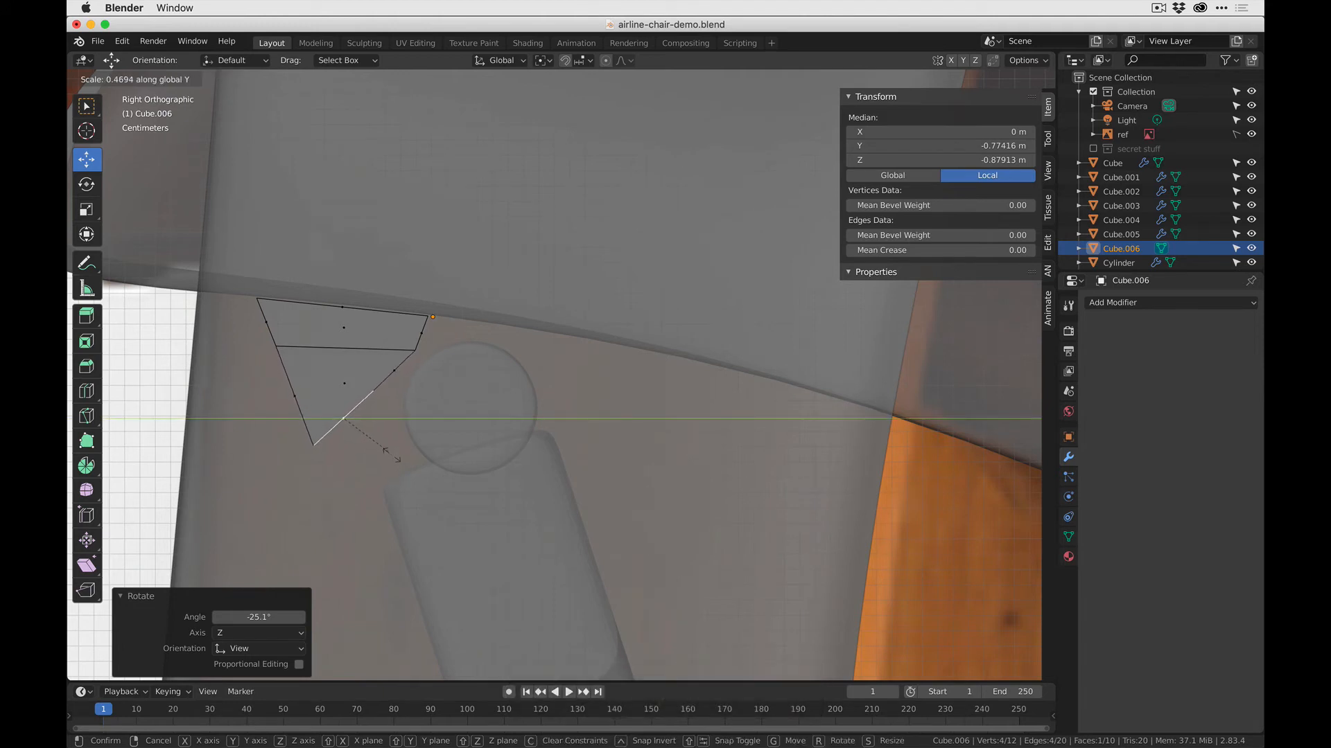
click(397, 468)
key(g)
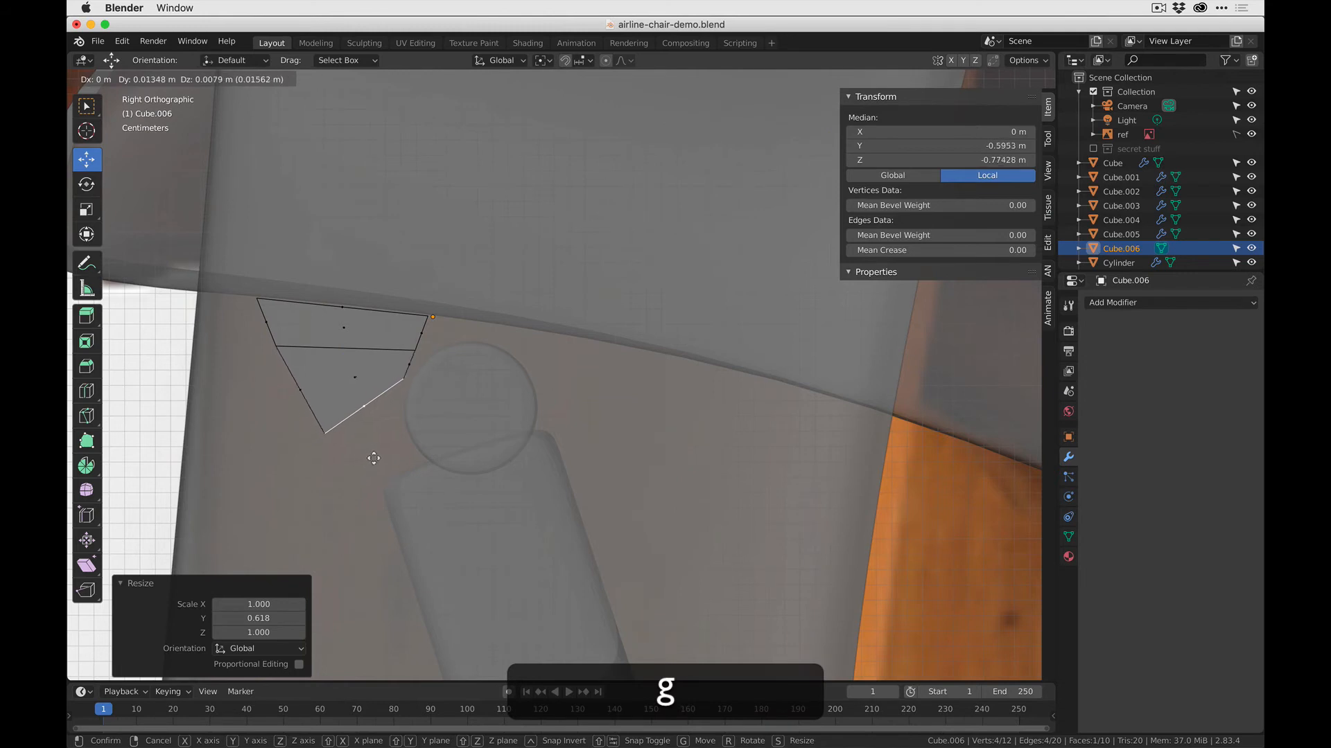
click(371, 459)
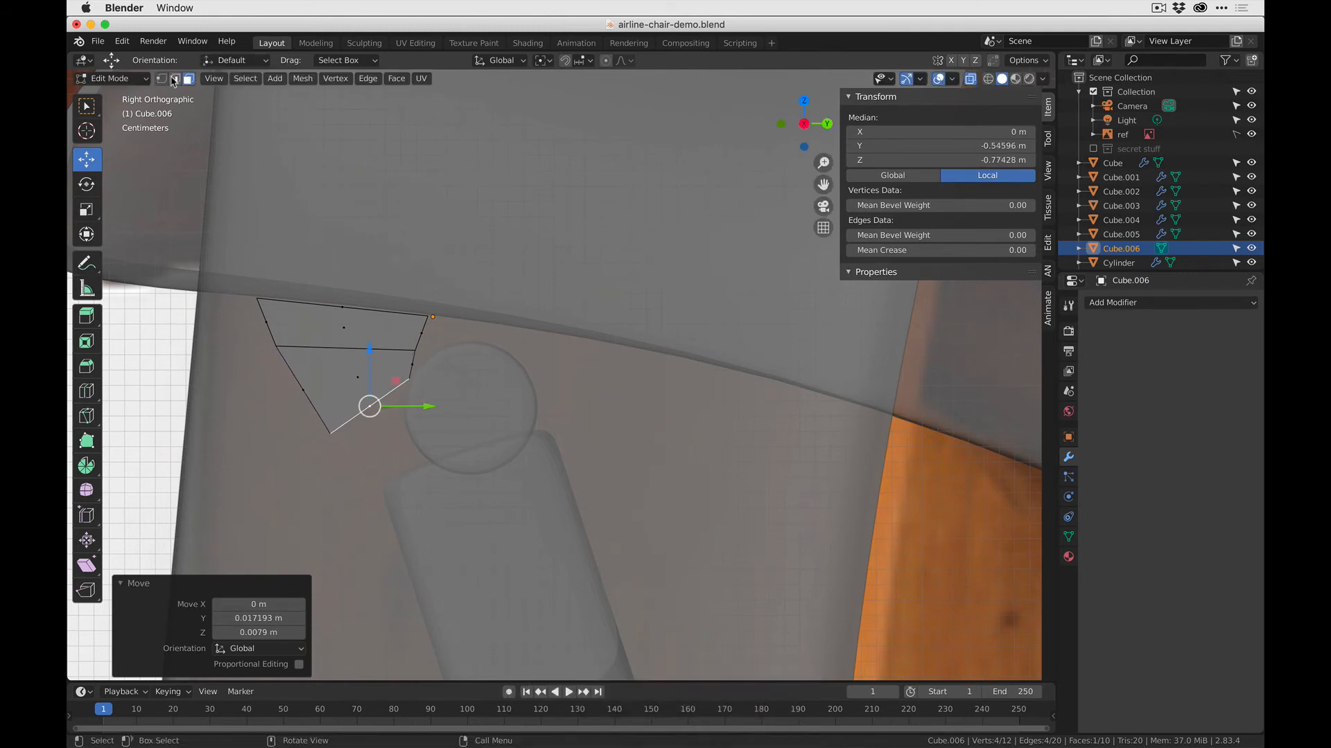
- Extrude the tilted face toward the crossbar and move the previous section's front vertices -0.01487 m in Y and 0.017658 m in Z
key(e)
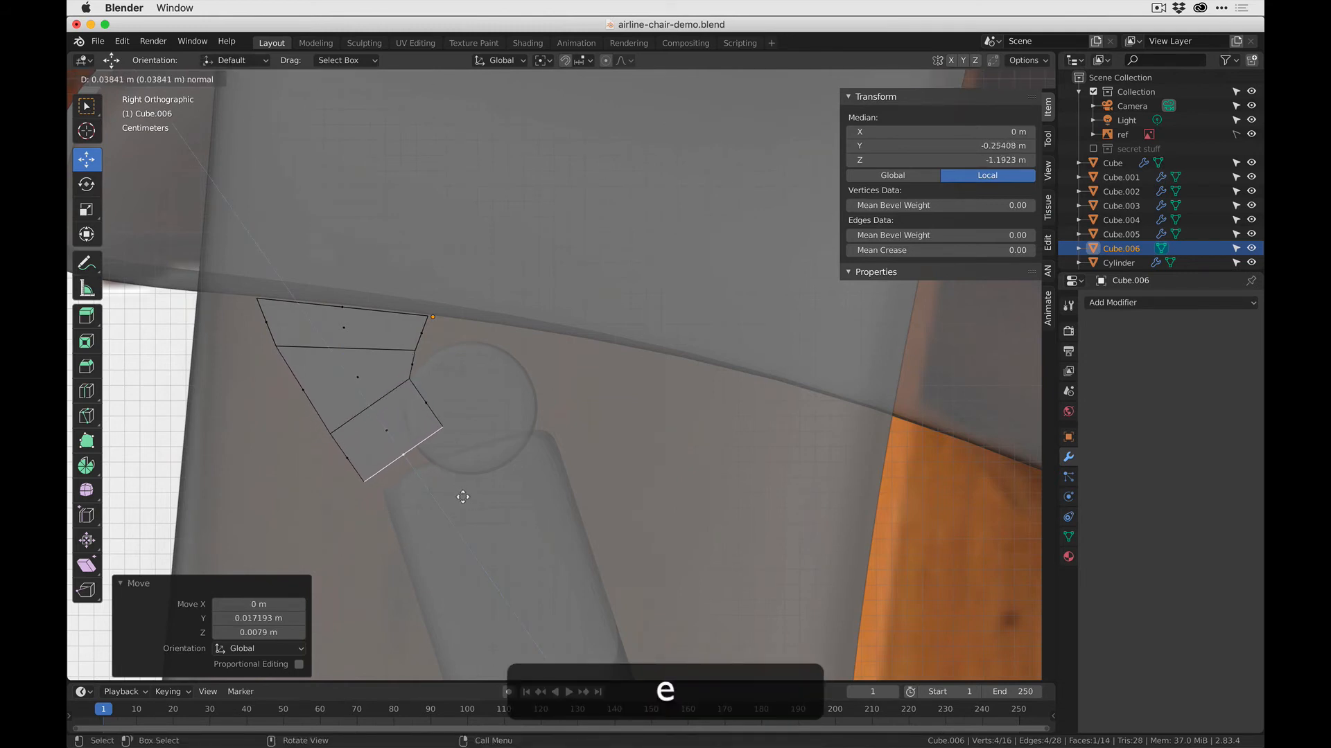
click(408, 502)
key(1)
click(330, 434)
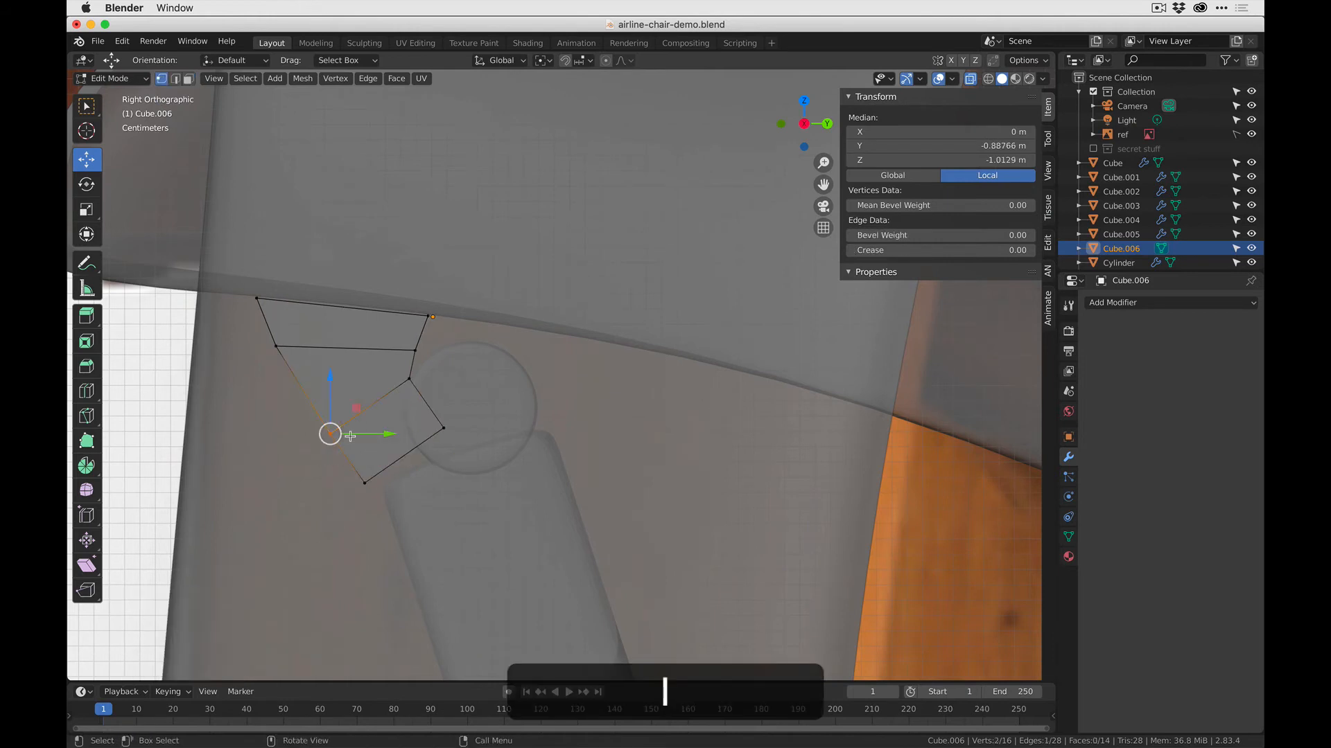
key(g)
click(334, 378)
- Raise the new section's lower front vertices and move its rear vertices -0.025557 m in Y and 0.0079 m in Z against the rod
key(b)
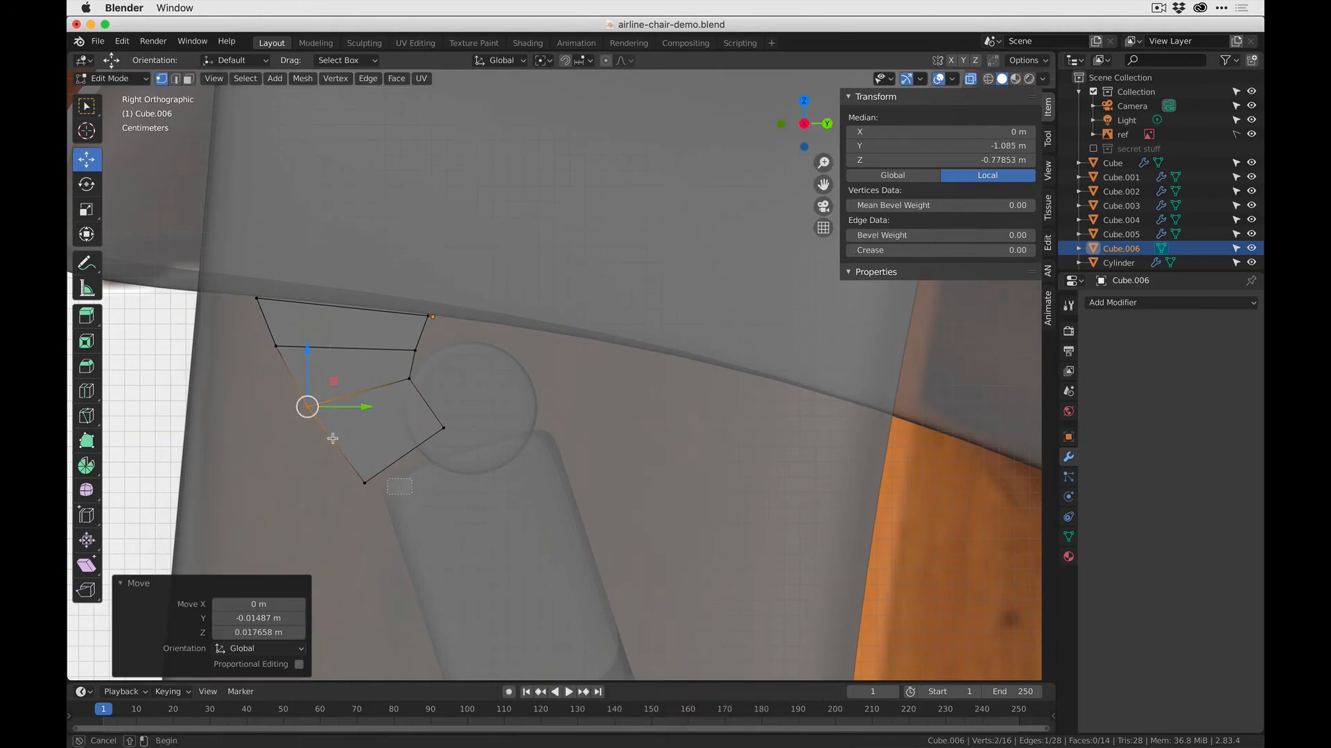
drag(332, 443, 394, 505)
key(g)
click(379, 411)
key(b)
drag(486, 458, 431, 414)
key(g)
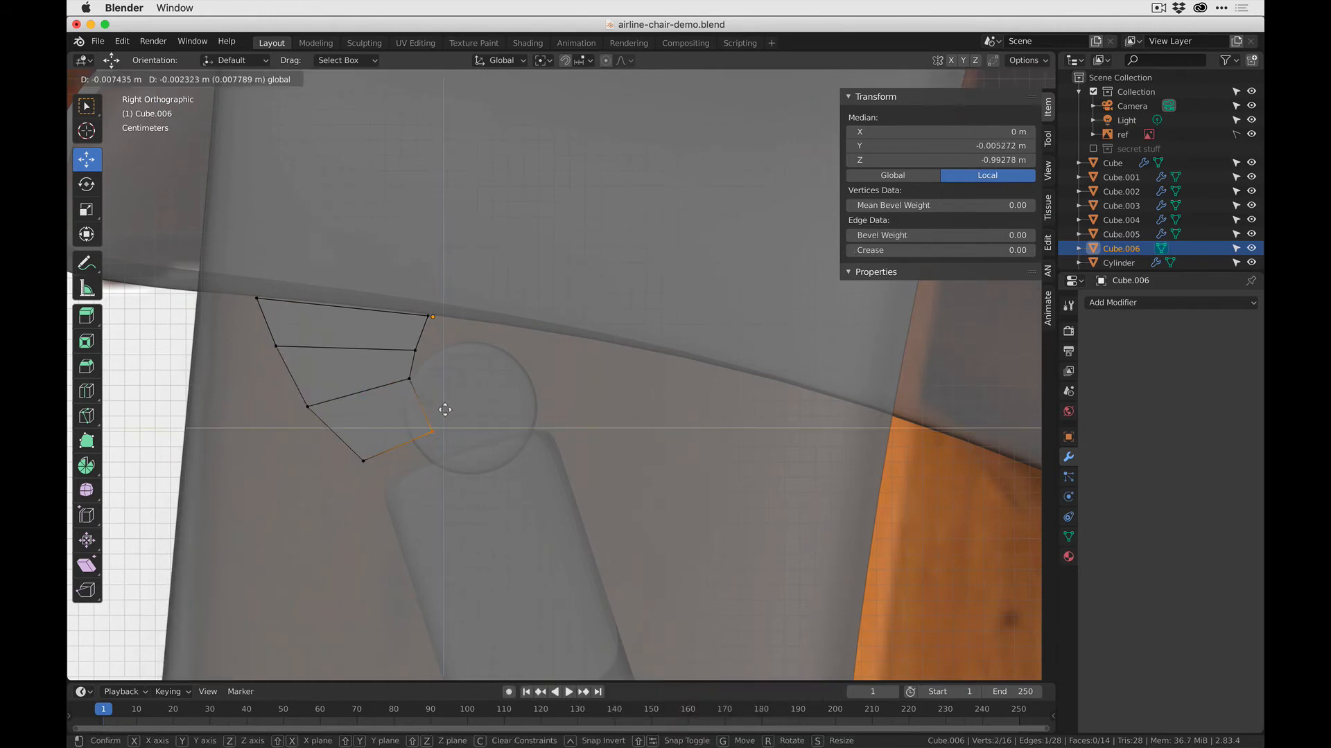
click(427, 391)
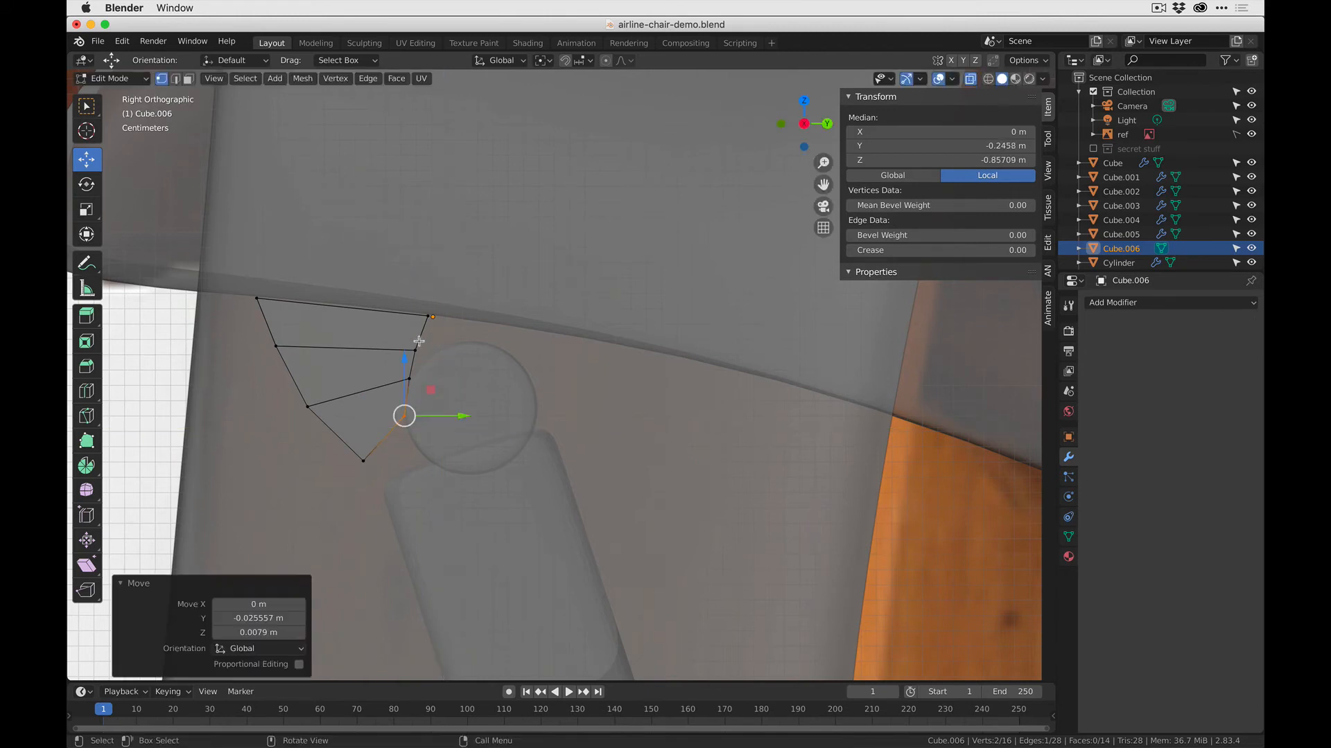
- Move the block's upper rear vertices backward along the seat's underside, over the rod
click(454, 316)
key(g)
key(shift+x)
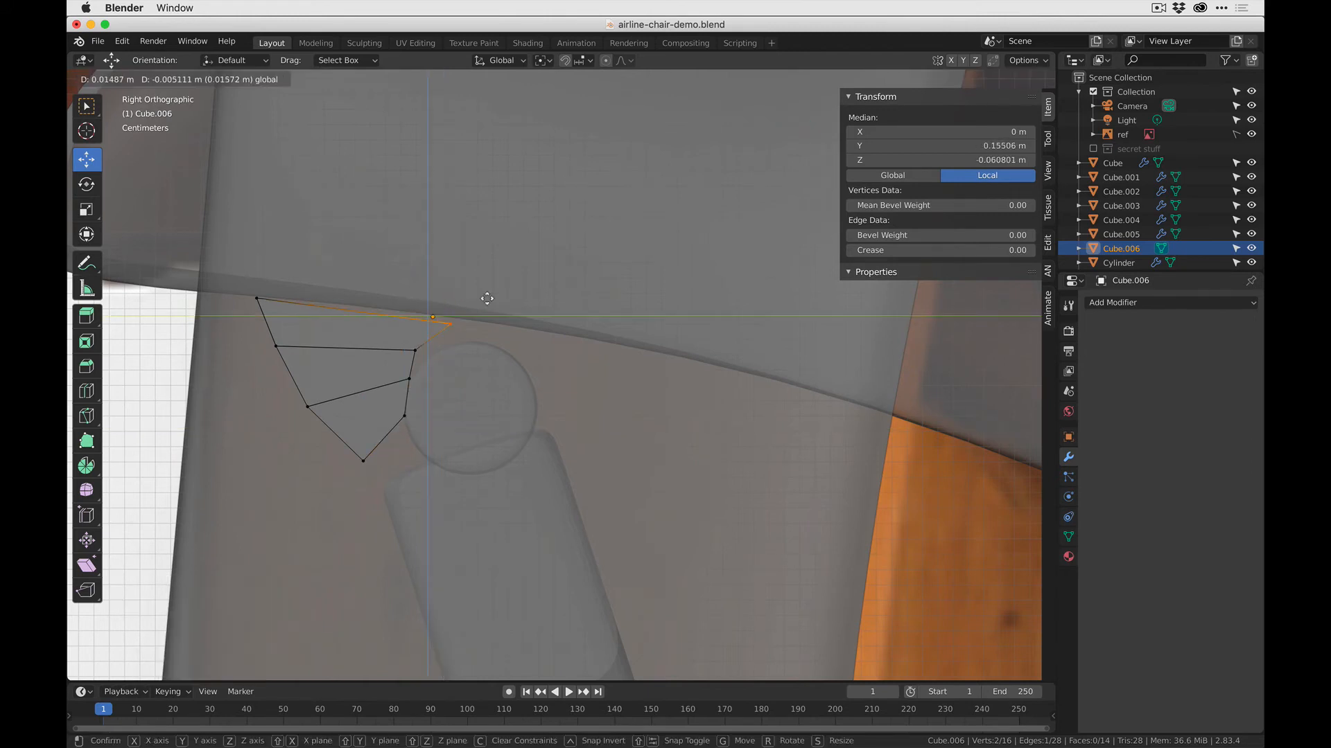
click(502, 290)
- Raise the upper front vertices 0.002323 m and move the second row's rear vertices 0.010223 m in Y and -0.001859 m in Z
click(257, 299)
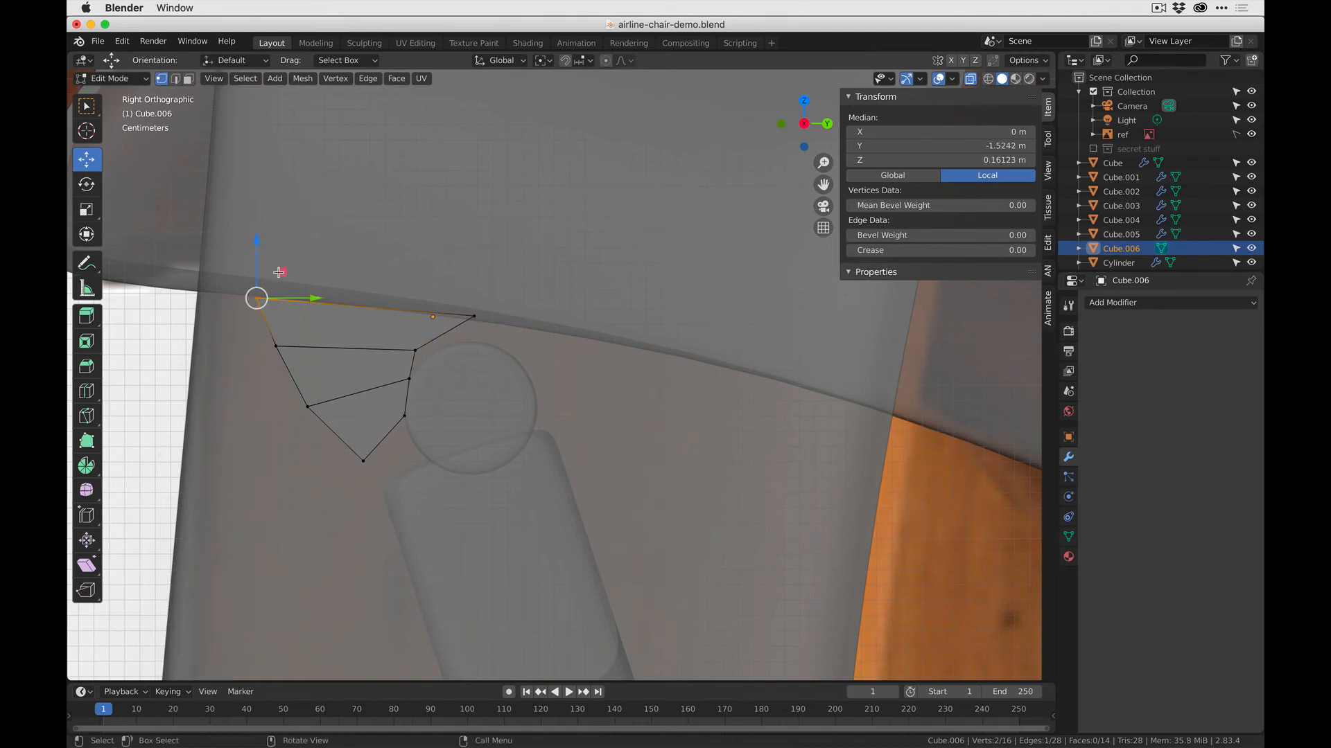
key(z)
click(282, 269)
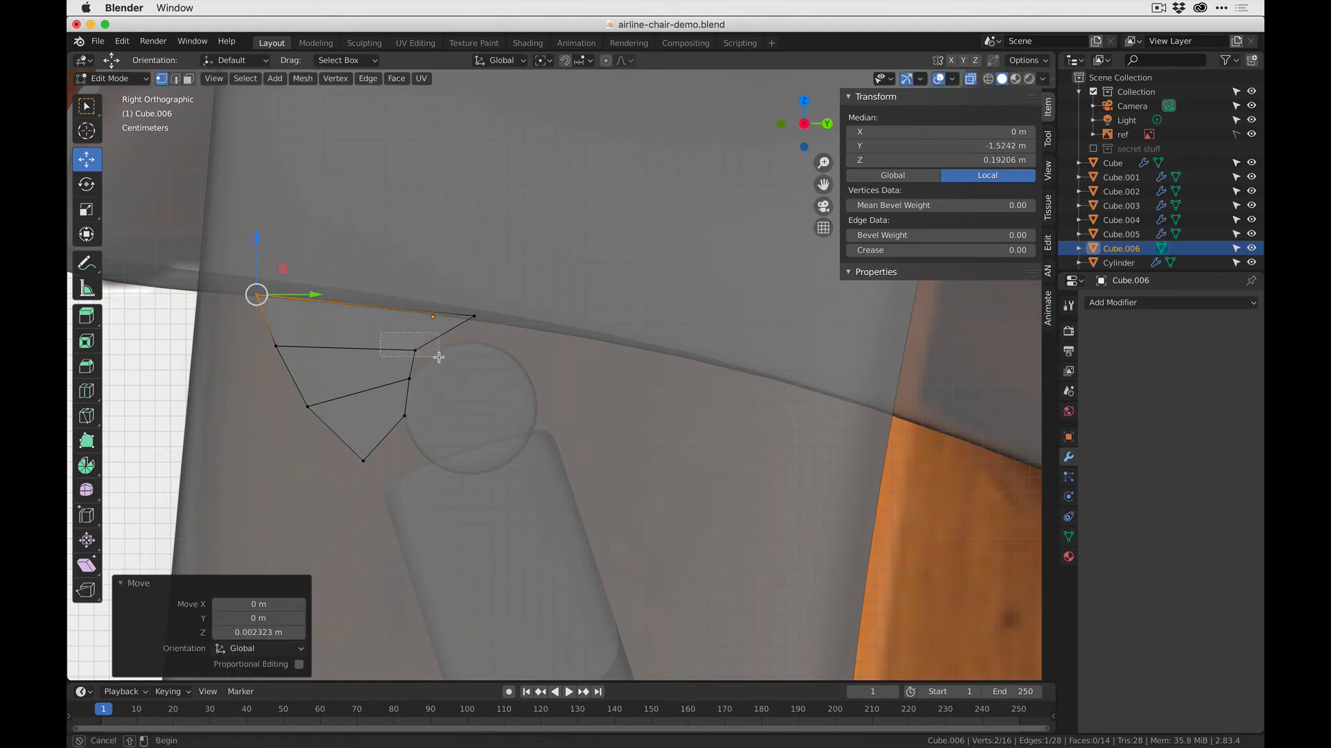
drag(438, 357, 456, 329)
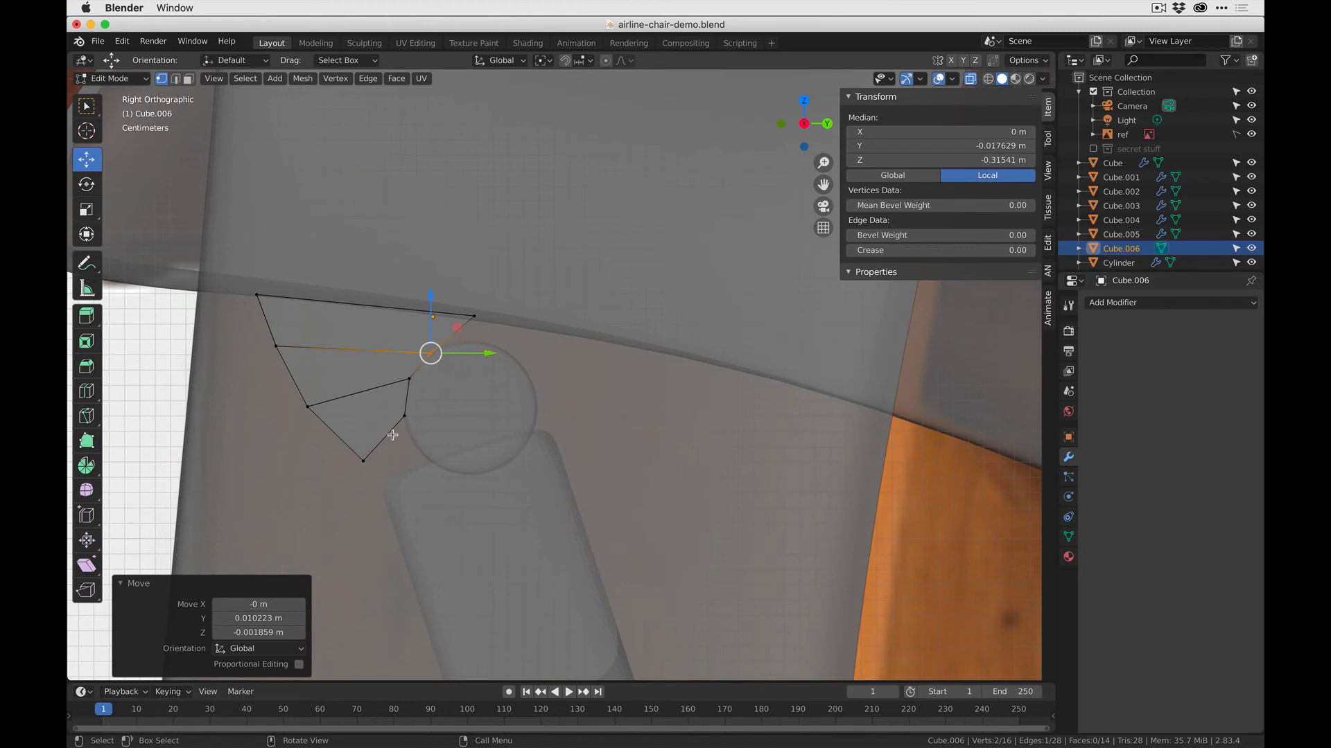
- Extrude the bracket's lower end face toward the gap between the rod and the crossbar
key(3)
click(387, 438)
key(e)
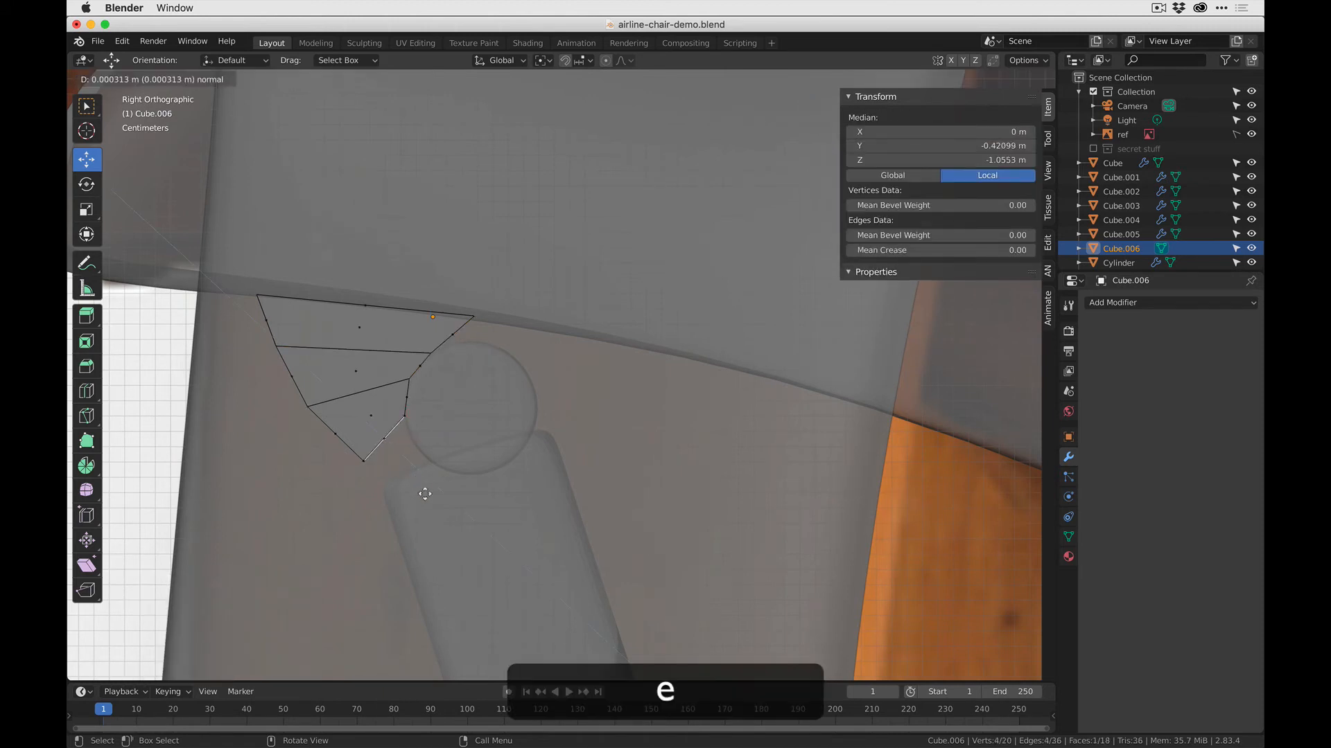
click(445, 510)
- Reposition the new end's outer and inner vertices so the bracket's tip follows the rod's curve just above the crossbar
key(2)
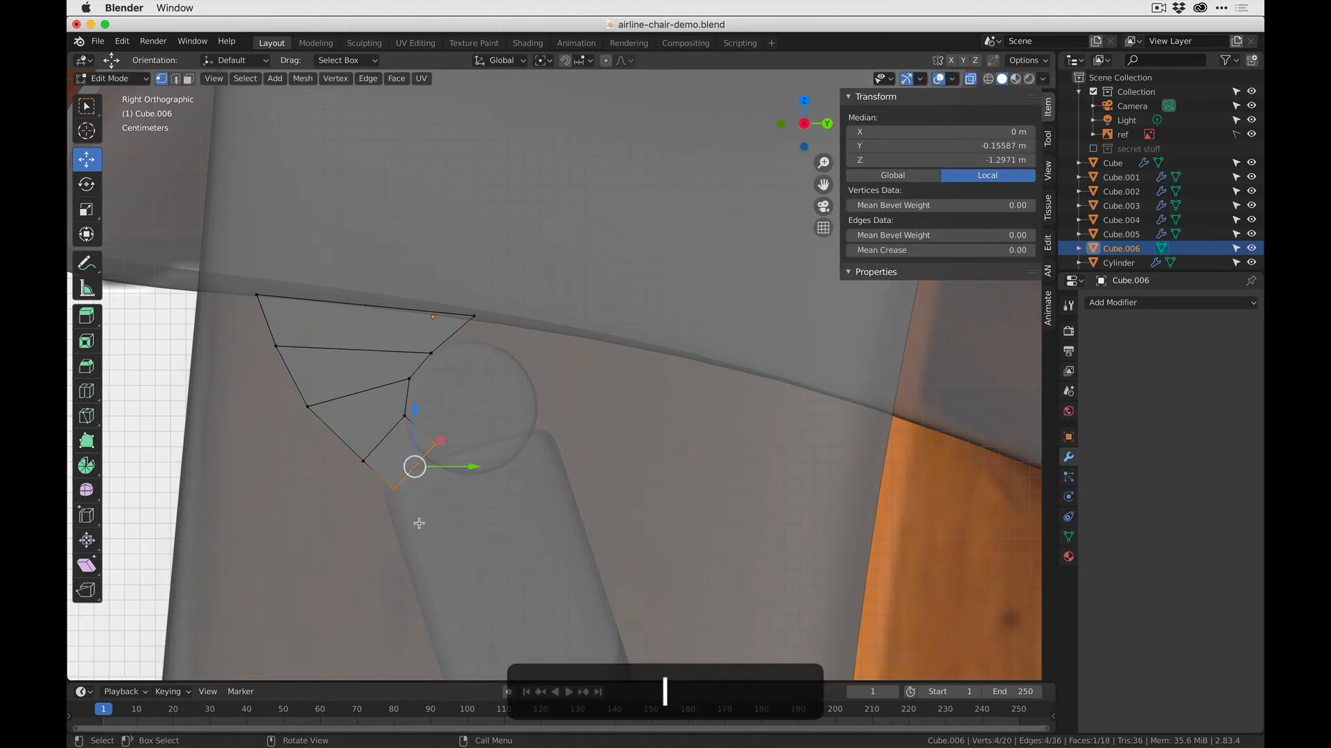
click(395, 485)
key(g)
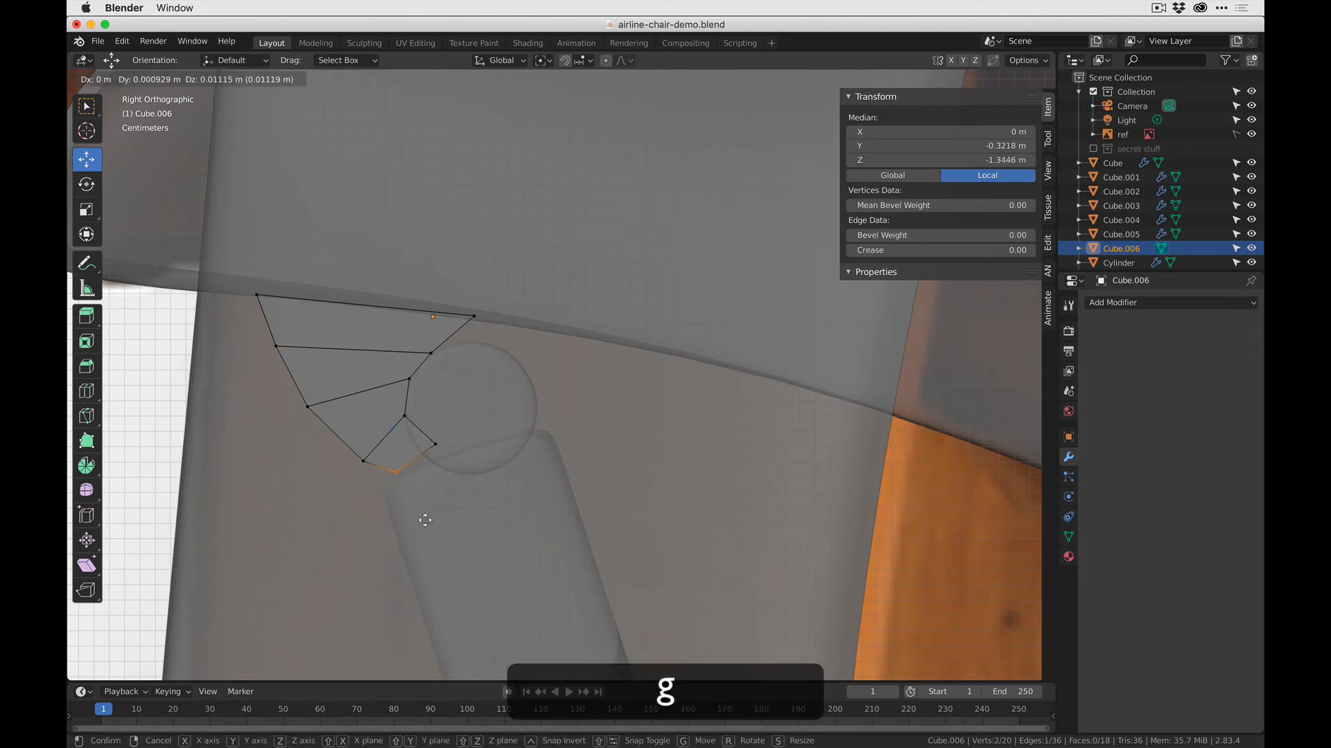
click(439, 518)
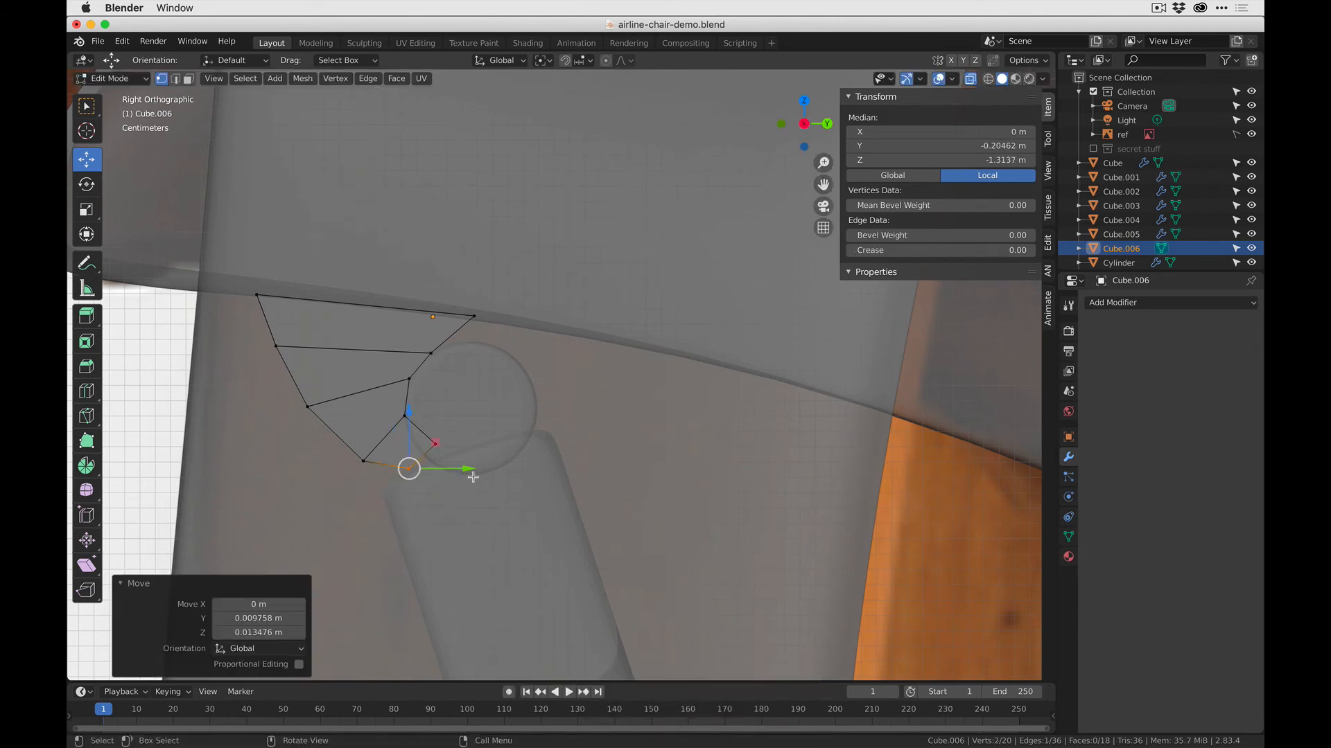
key(g)
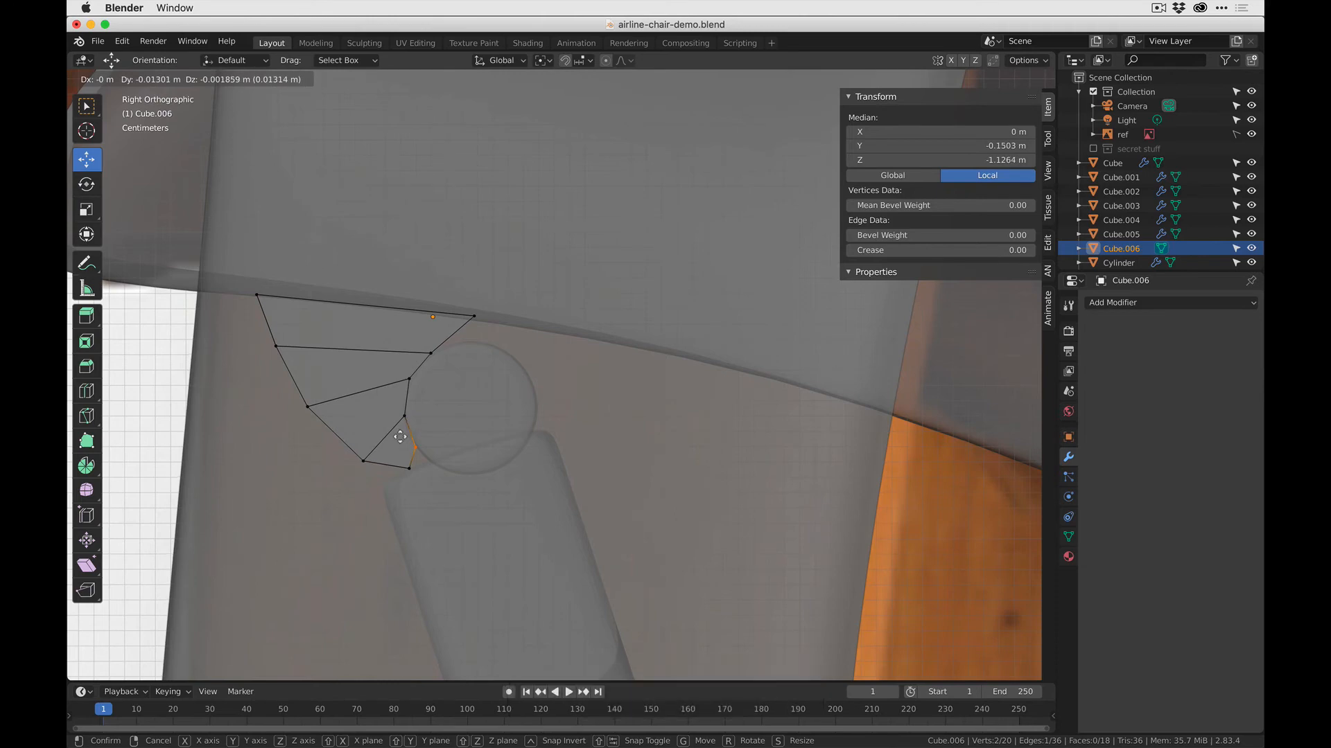
click(400, 437)
key(Tab)
scroll(383, 383, down, 6)
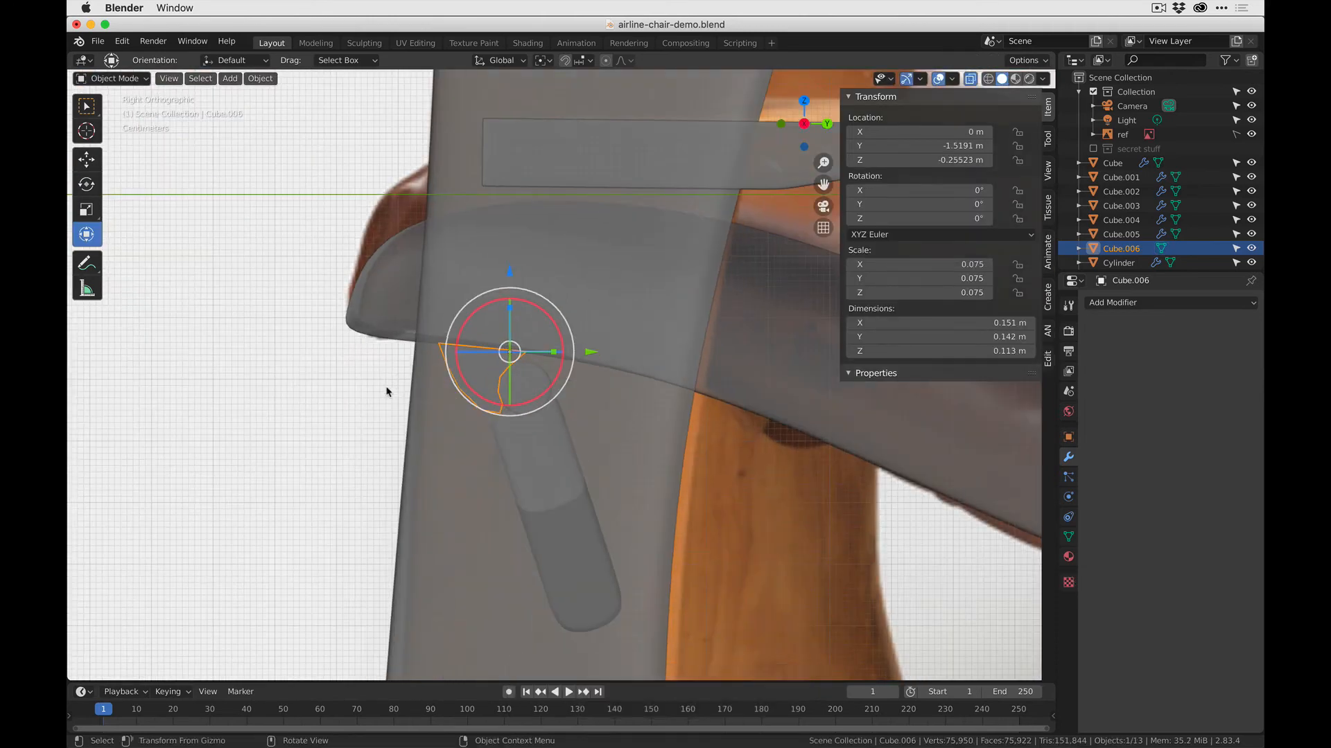
- View the bracket in perspective from the front and enter Edit Mode on its mesh
middle_drag(386, 392, 480, 361)
scroll(480, 361, up, 1)
key(Tab)
middle_drag(392, 362, 528, 352)
key(ctrl+r)
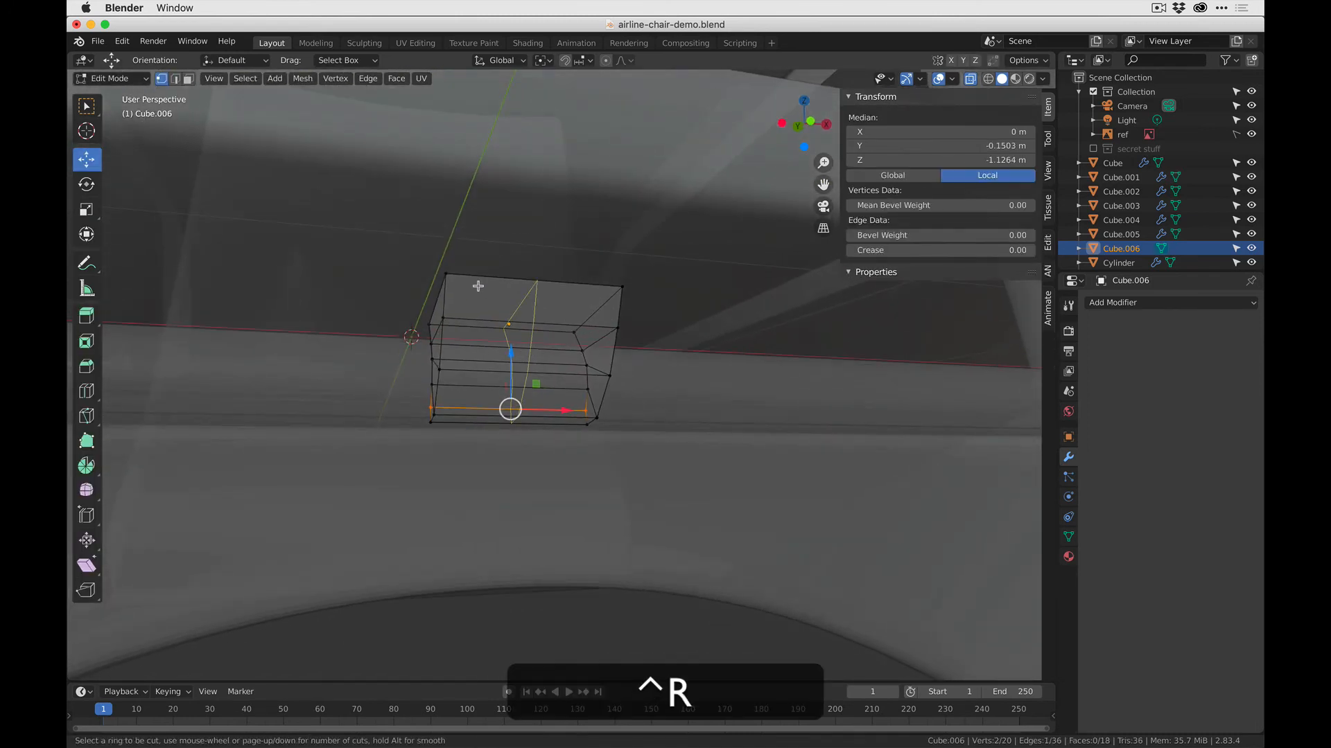
click(515, 319)
key(super+z)
key(super+Escape)
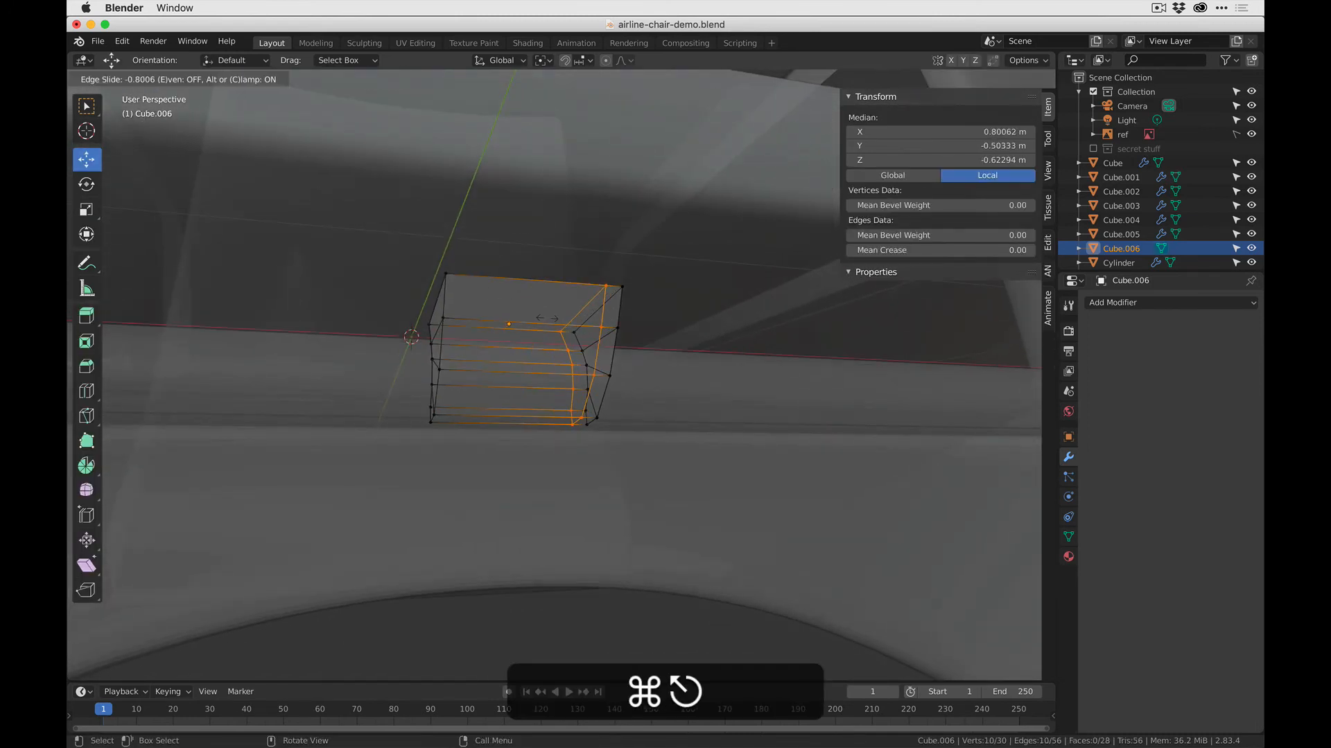
key(super+z)
- Add two loop cuts across the bracket's width and scale them 2.899 along X, close to its side faces
key(ctrl+r)
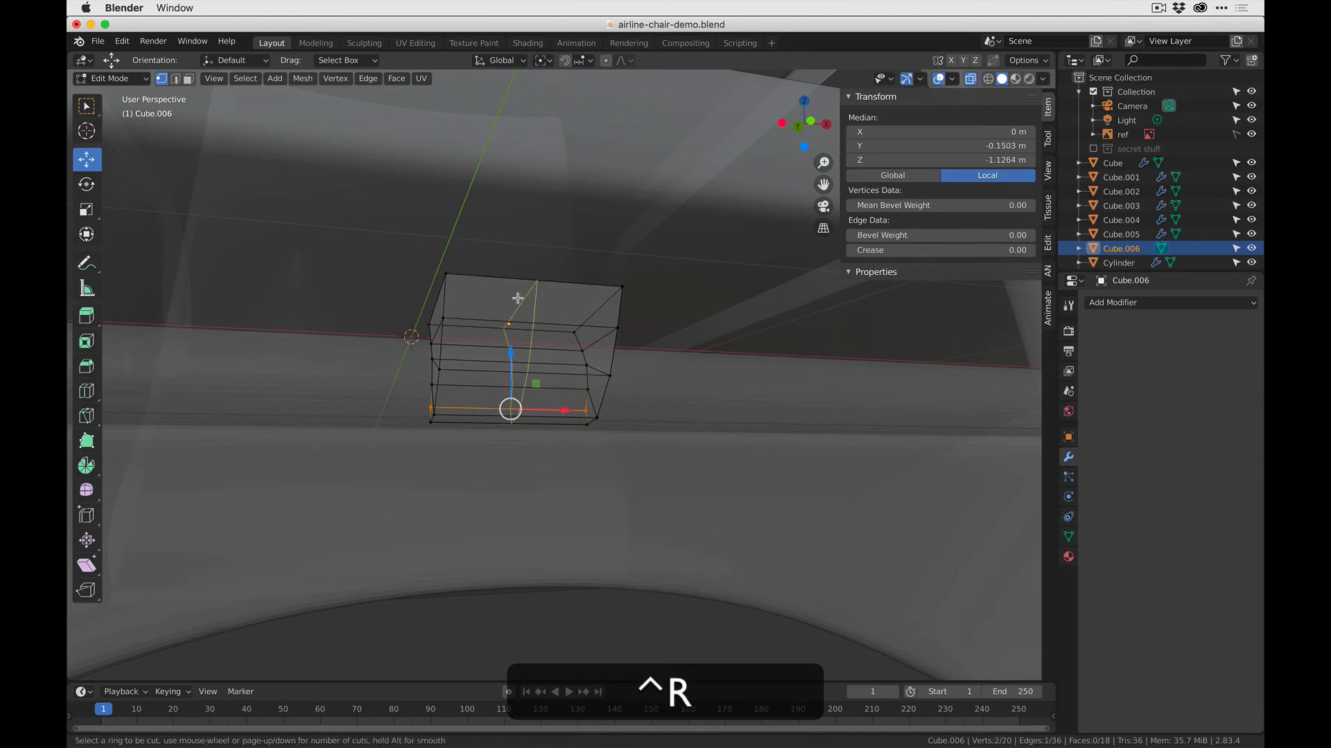
scroll(515, 299, up, 1)
click(515, 299)
key(s)
key(x)
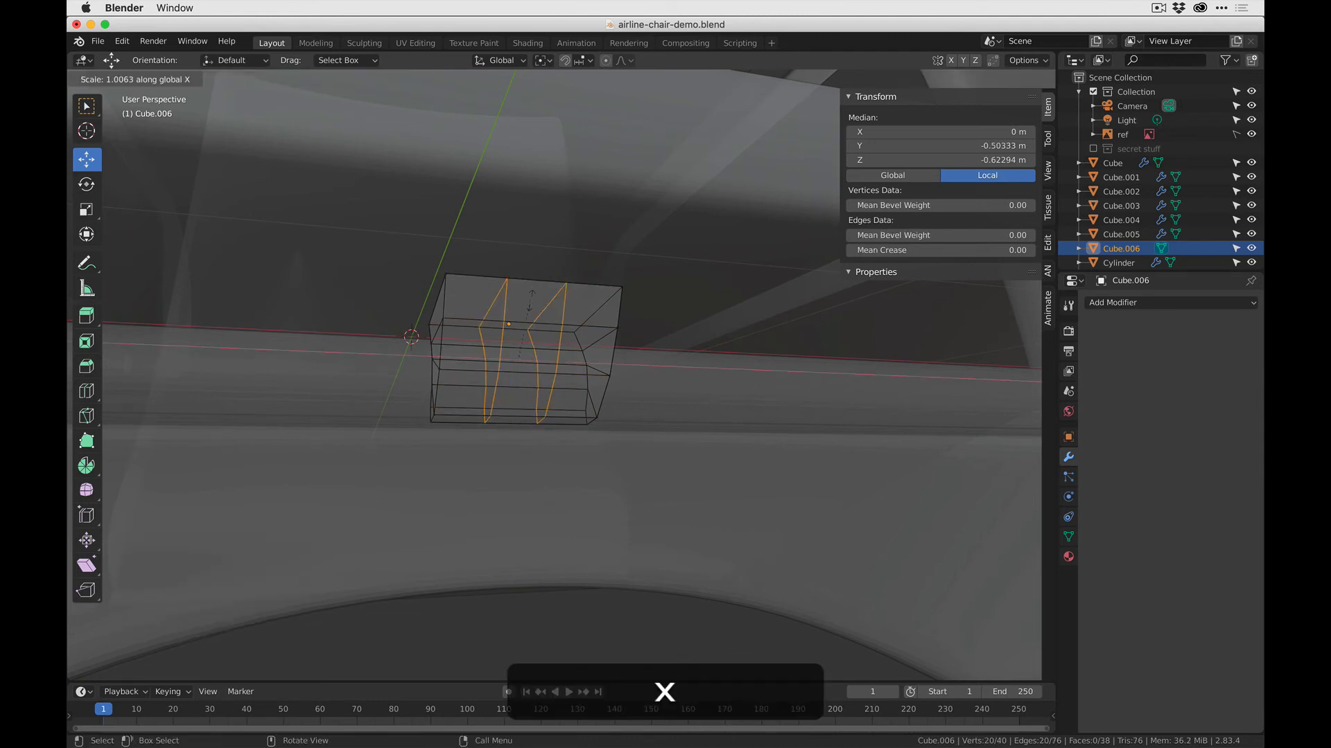
click(680, 296)
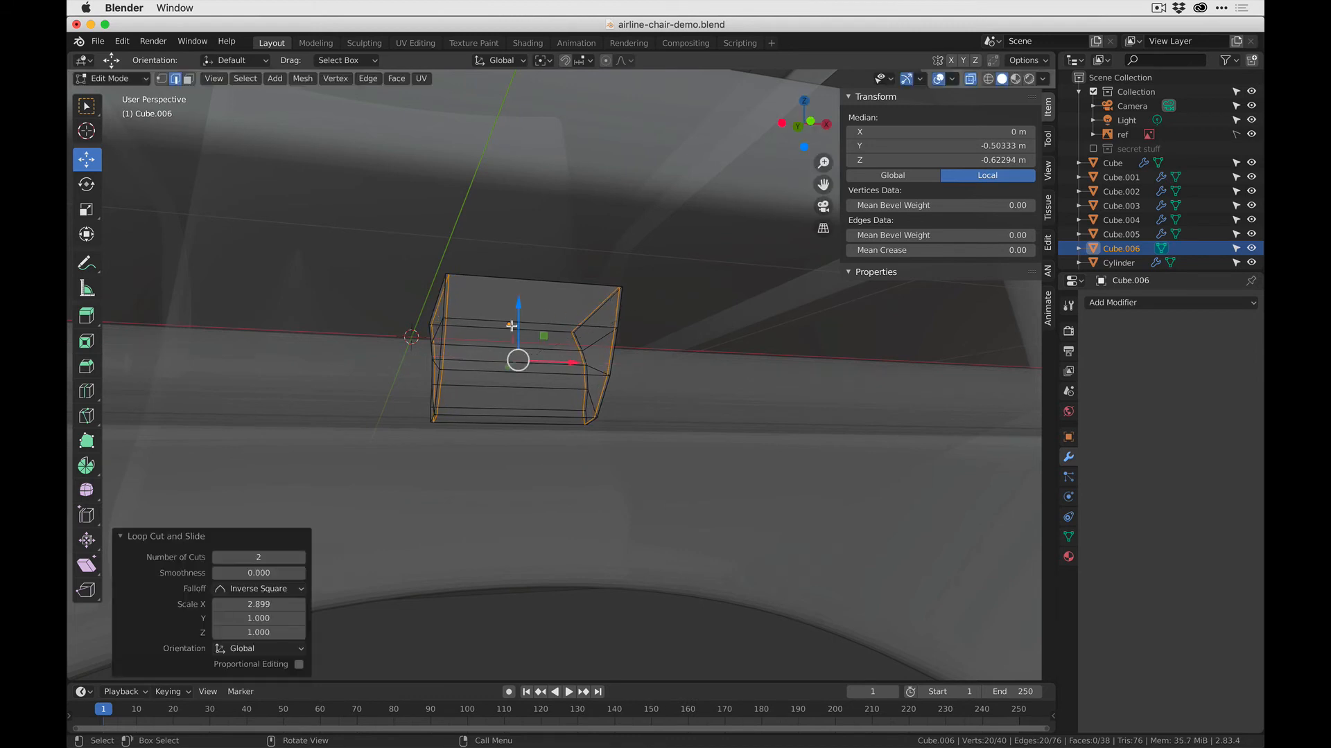
- Add one horizontal loop cut around the bracket and slide it toward the top edge with a factor of -0.781
middle_drag(511, 326, 529, 334)
key(ctrl+r)
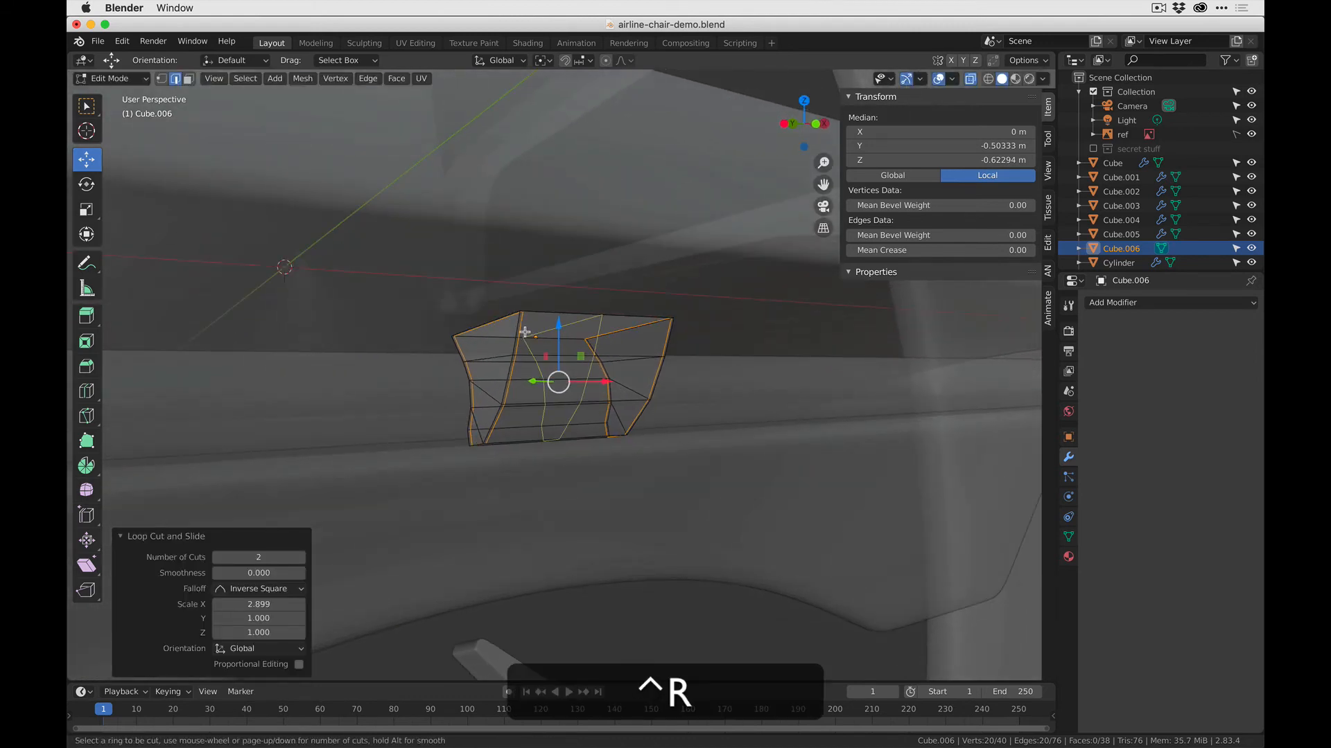
click(529, 326)
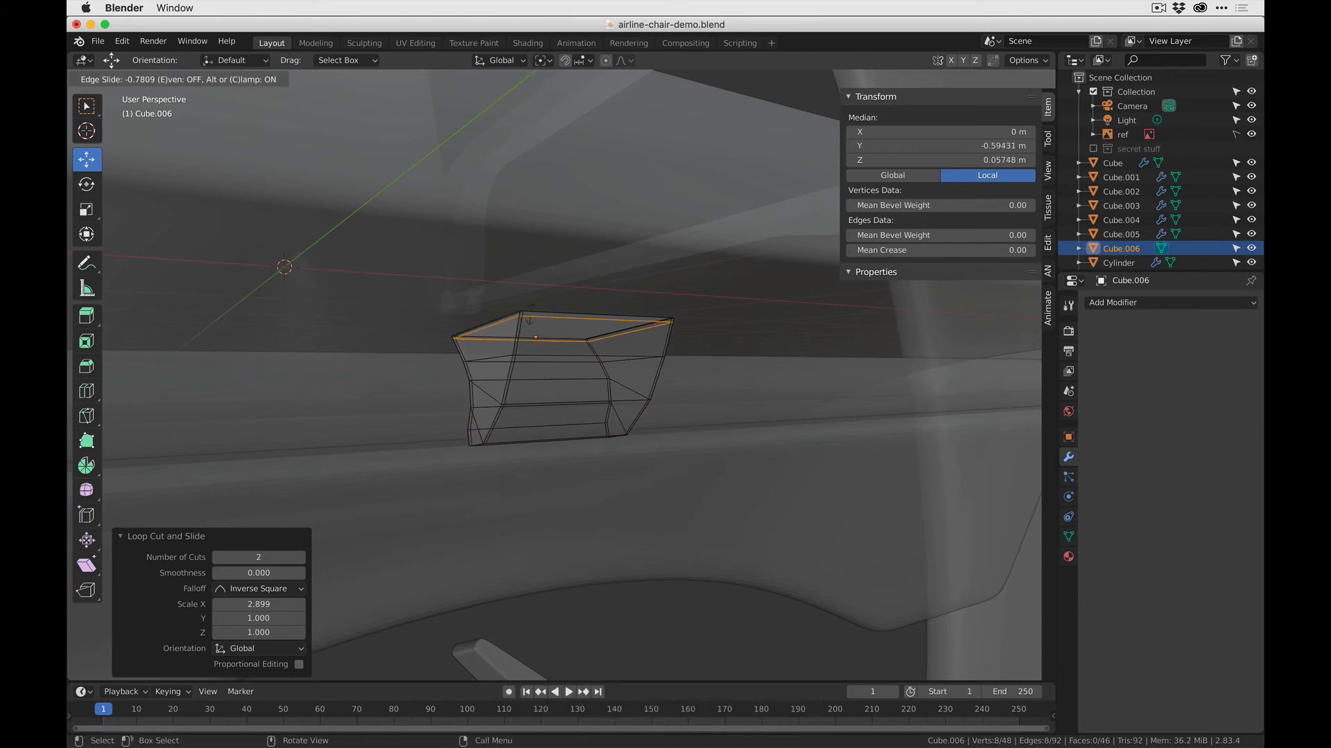
click(534, 330)
- Check the bracket against the reference photo, return to Object Mode and add a Subdivision Surface modifier with 3 viewport subdivisions
middle_drag(609, 421, 548, 406)
key(super+Tab)
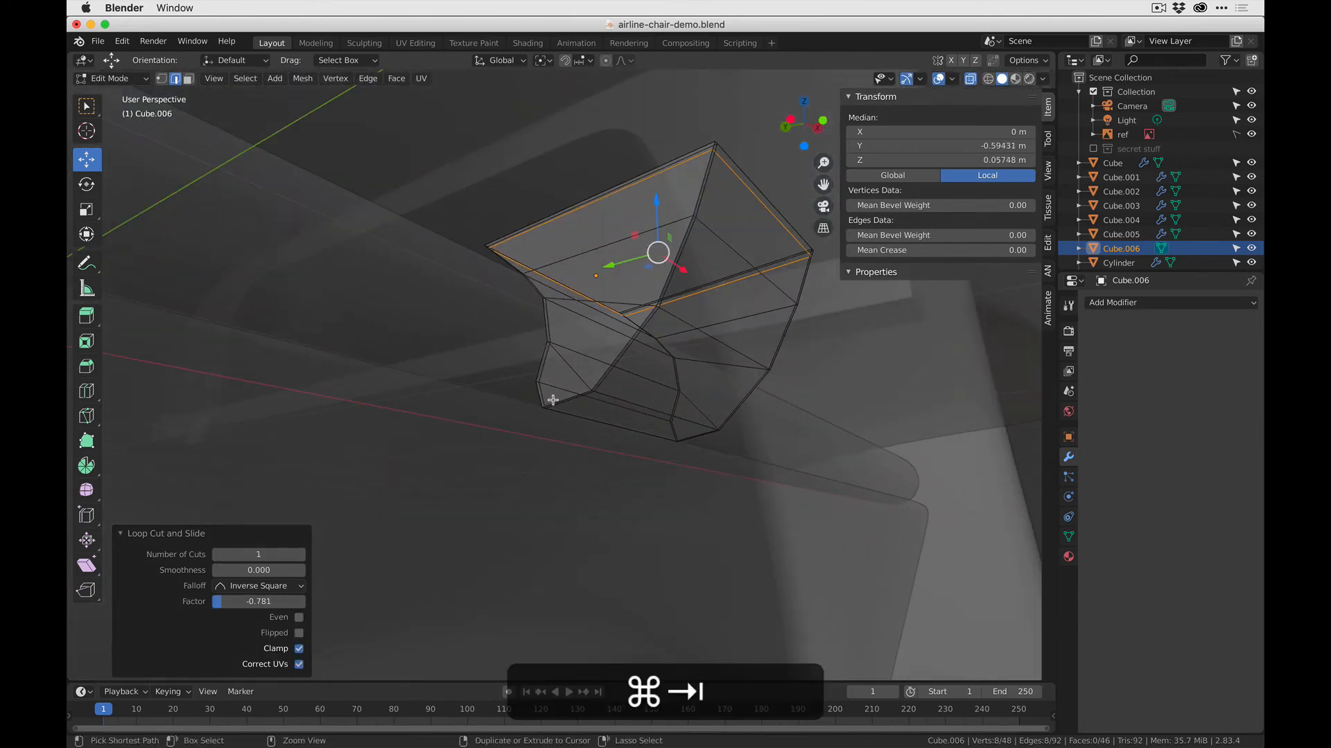
key(super+Tab)
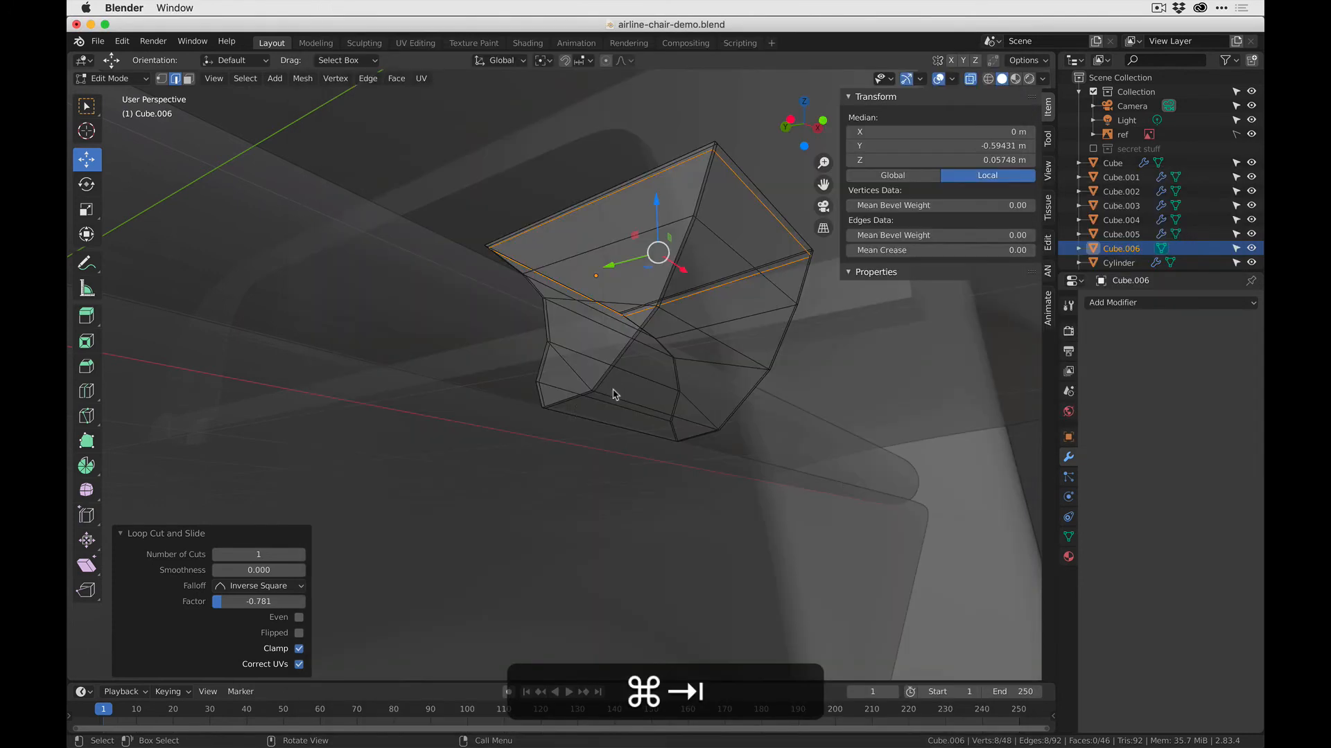
middle_drag(609, 389, 609, 422)
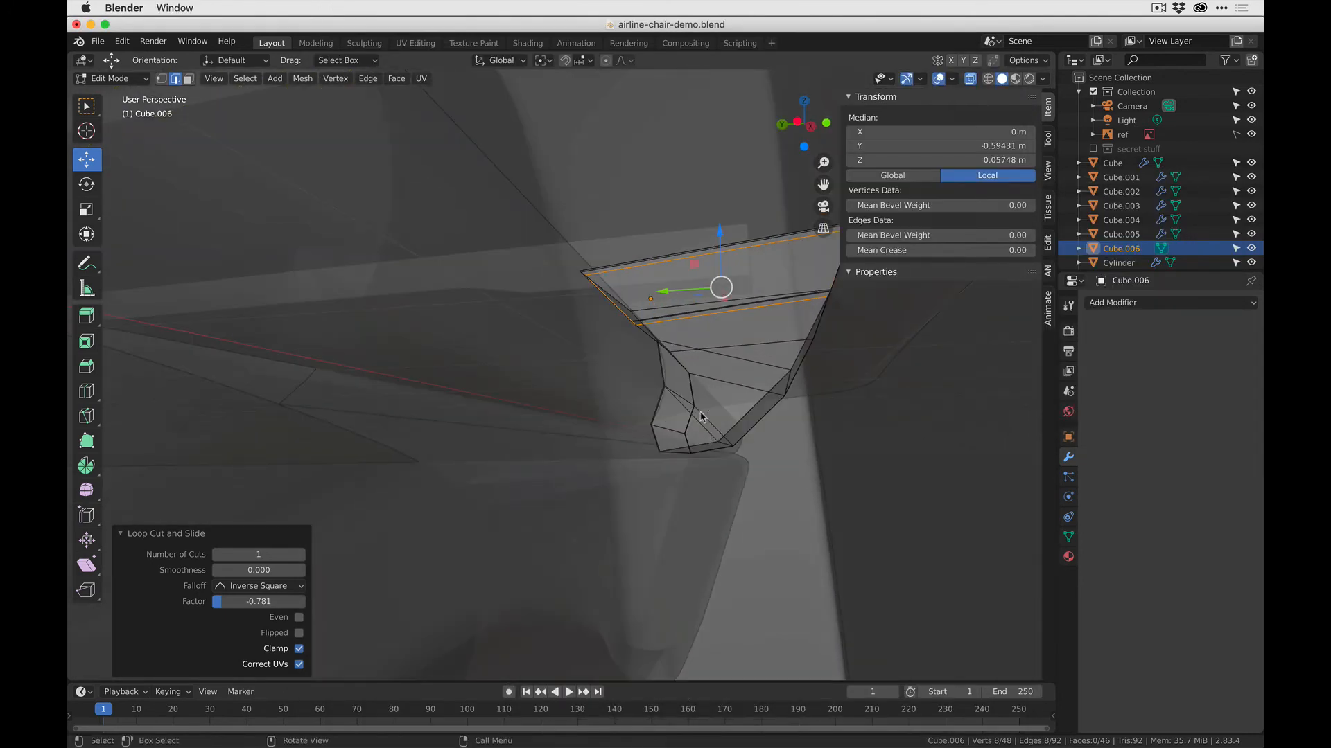
middle_drag(700, 412, 395, 450)
key(Tab)
shift+middle_drag(822, 405, 901, 368)
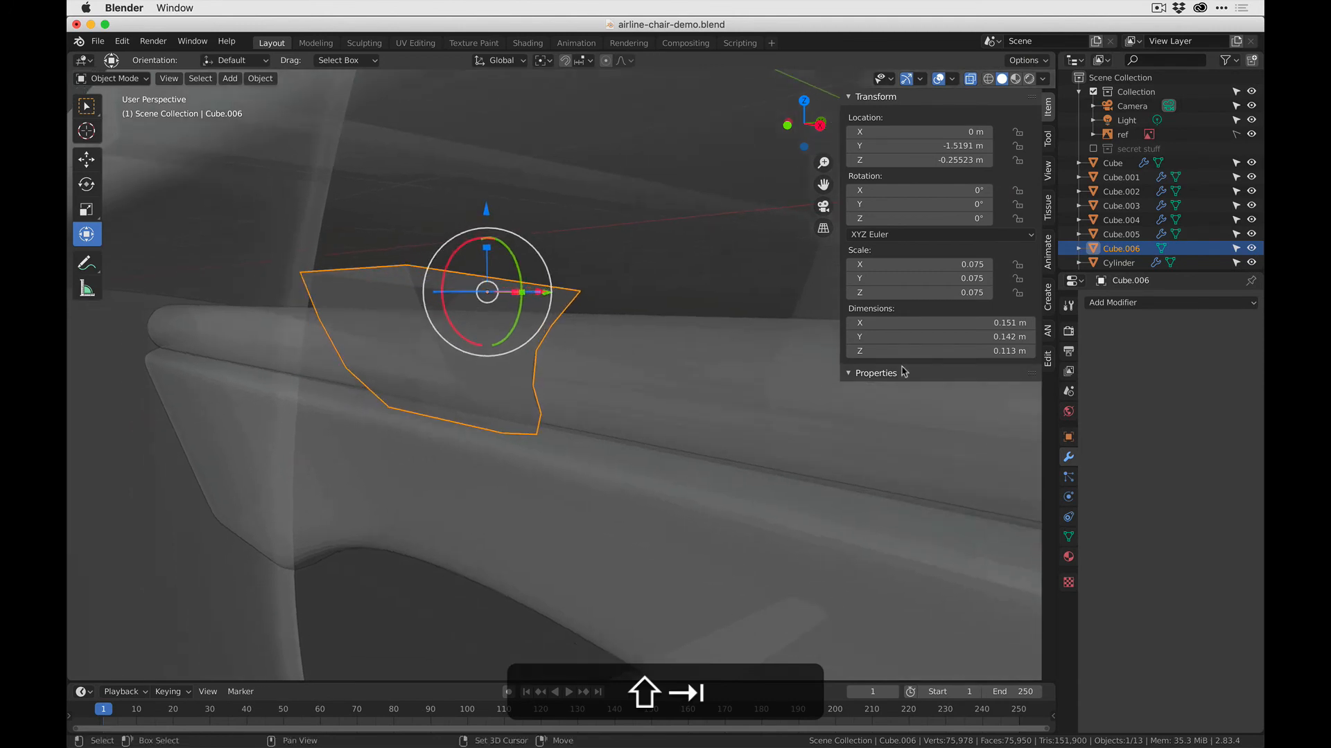
click(1119, 304)
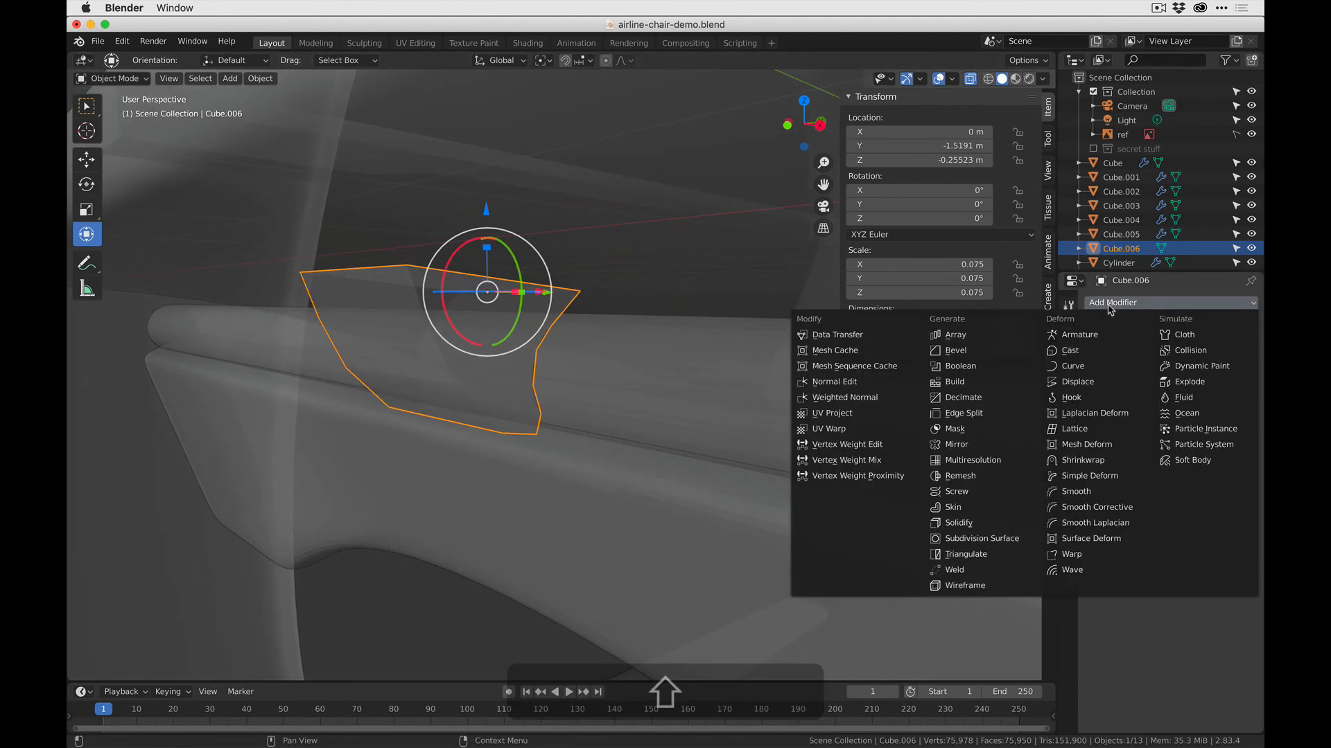
click(989, 546)
- Turn off X-ray and inspect the smoothed bracket around the rod in both Edit Mode and Object Mode
key(Tab)
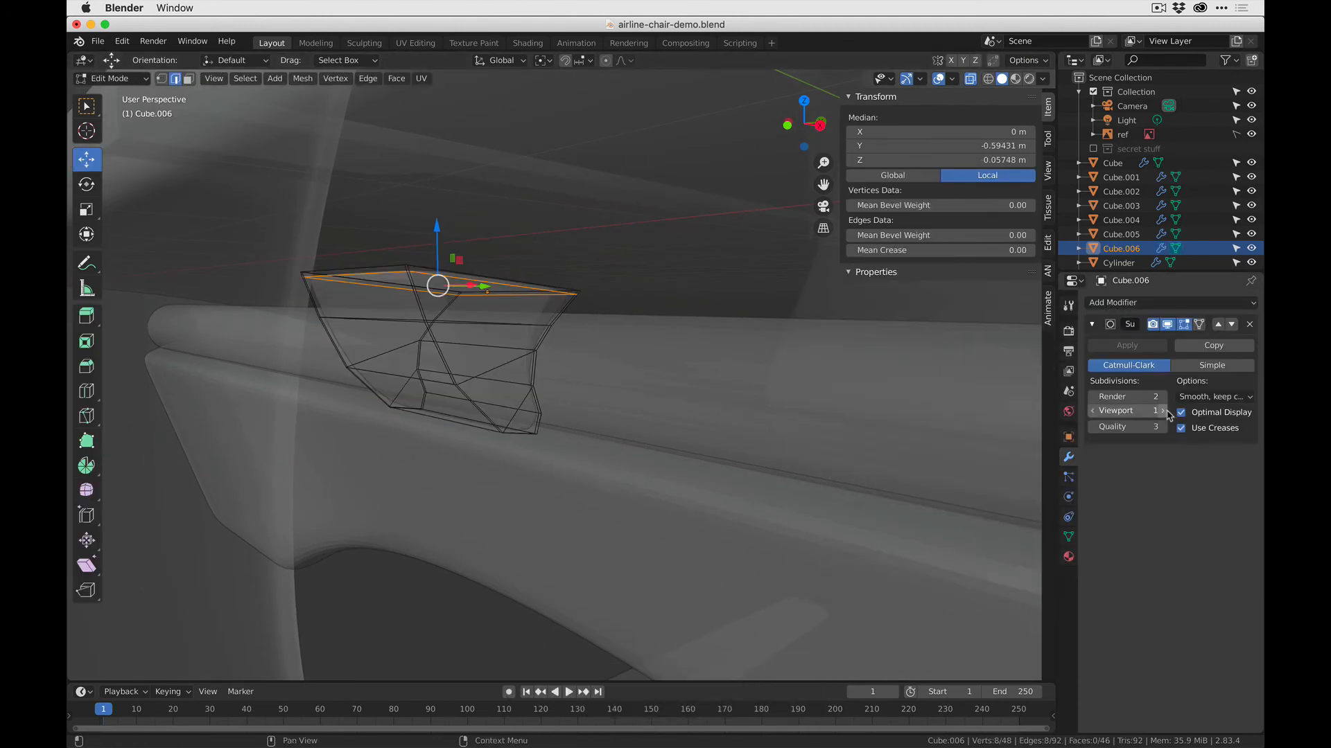
click(972, 82)
middle_drag(512, 361, 493, 427)
key(Tab)
key(Tab)
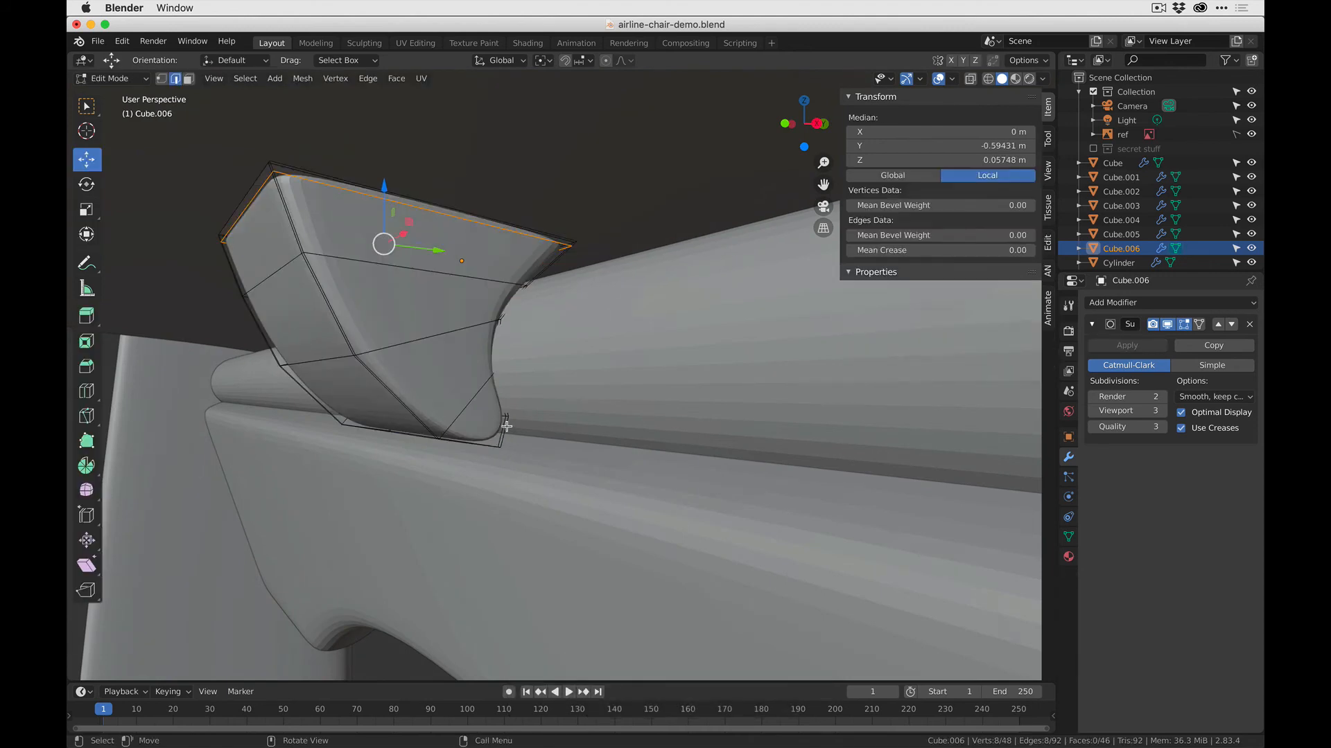
- With X-ray and vertex selection on, select the inner vertex row just above the bracket's tip and move it down and -0.002702 m along Y
click(970, 80)
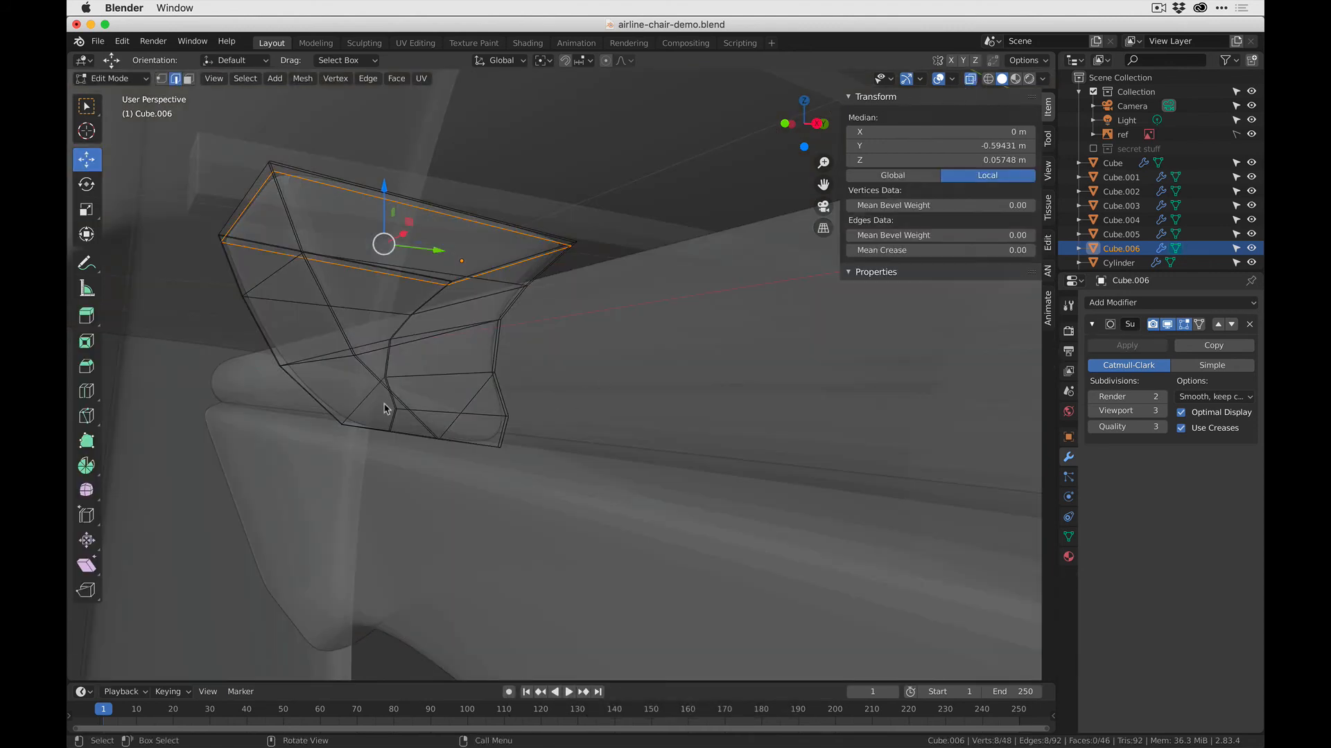
key(1)
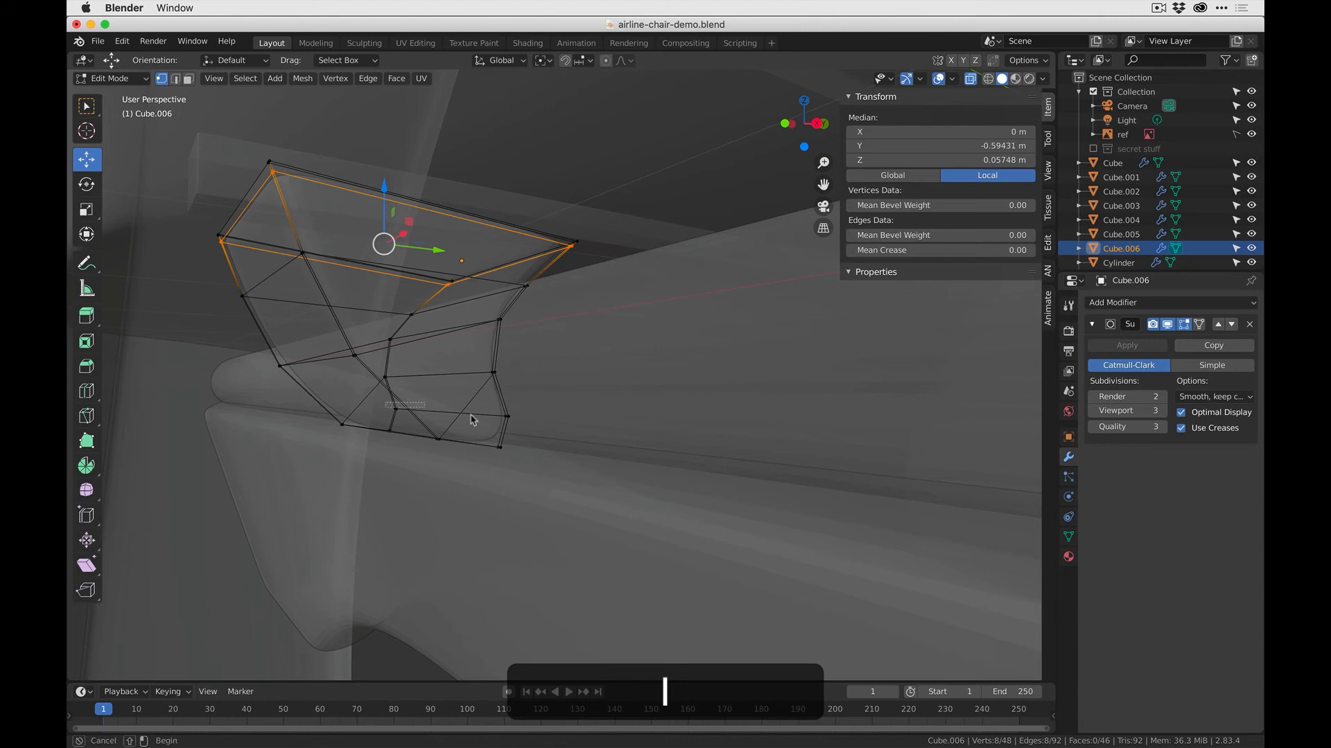
drag(386, 403, 554, 421)
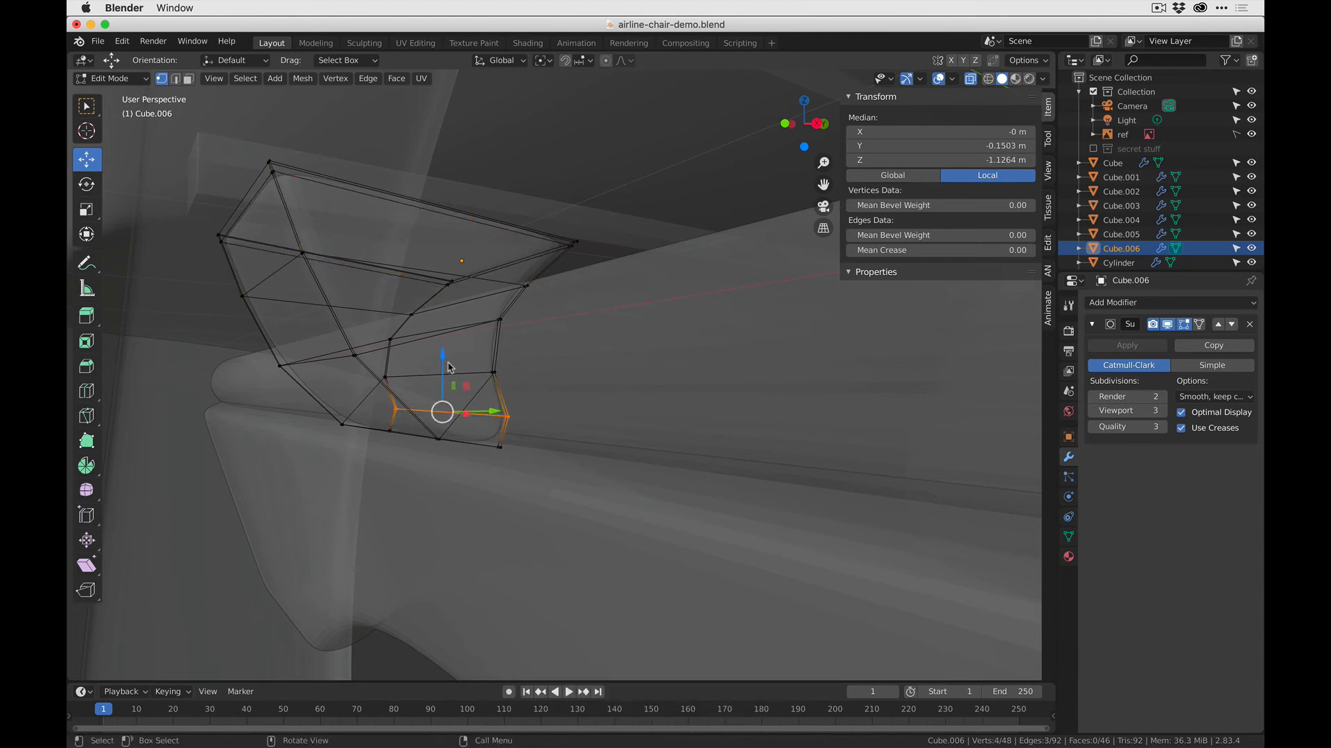
drag(445, 365, 442, 378)
drag(490, 434, 486, 432)
middle_drag(485, 432, 510, 443)
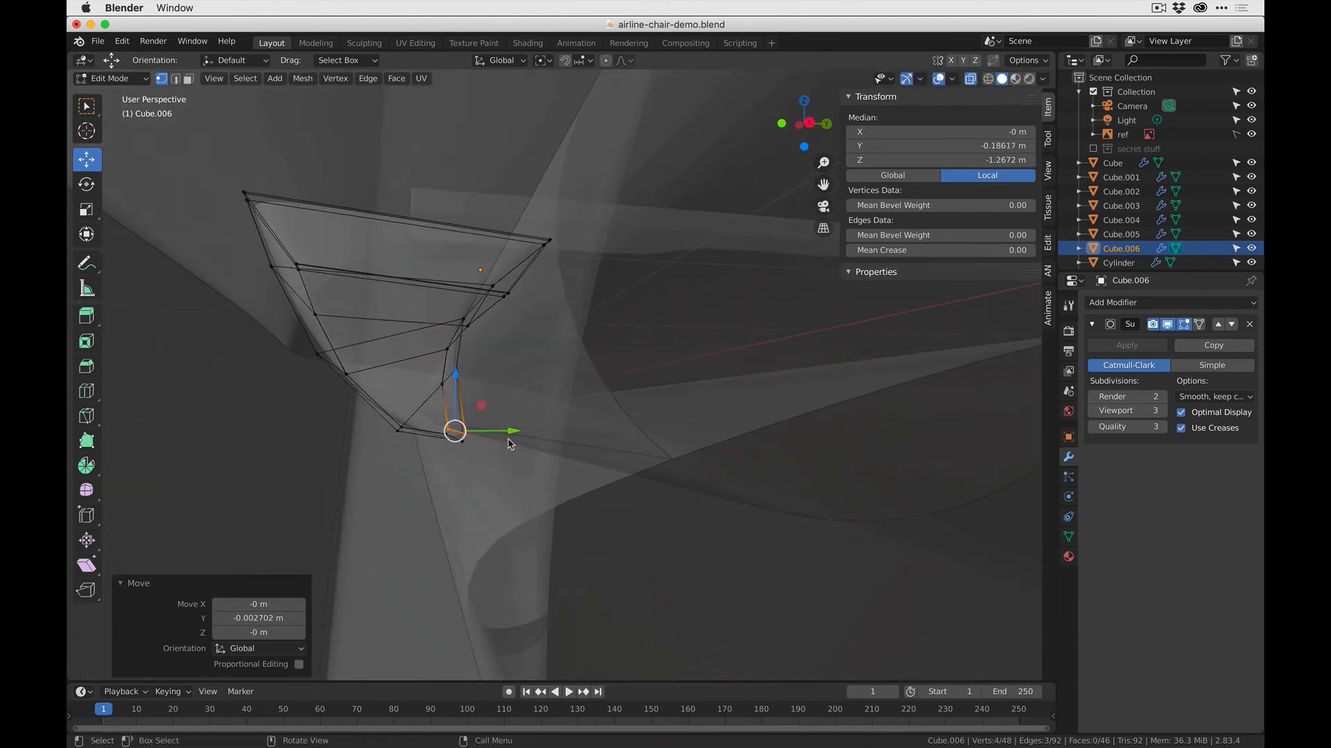
- In the right orthographic view, shift the selected inner vertices slightly up and toward the rod to follow its curve
click(809, 122)
scroll(490, 312, up, 3)
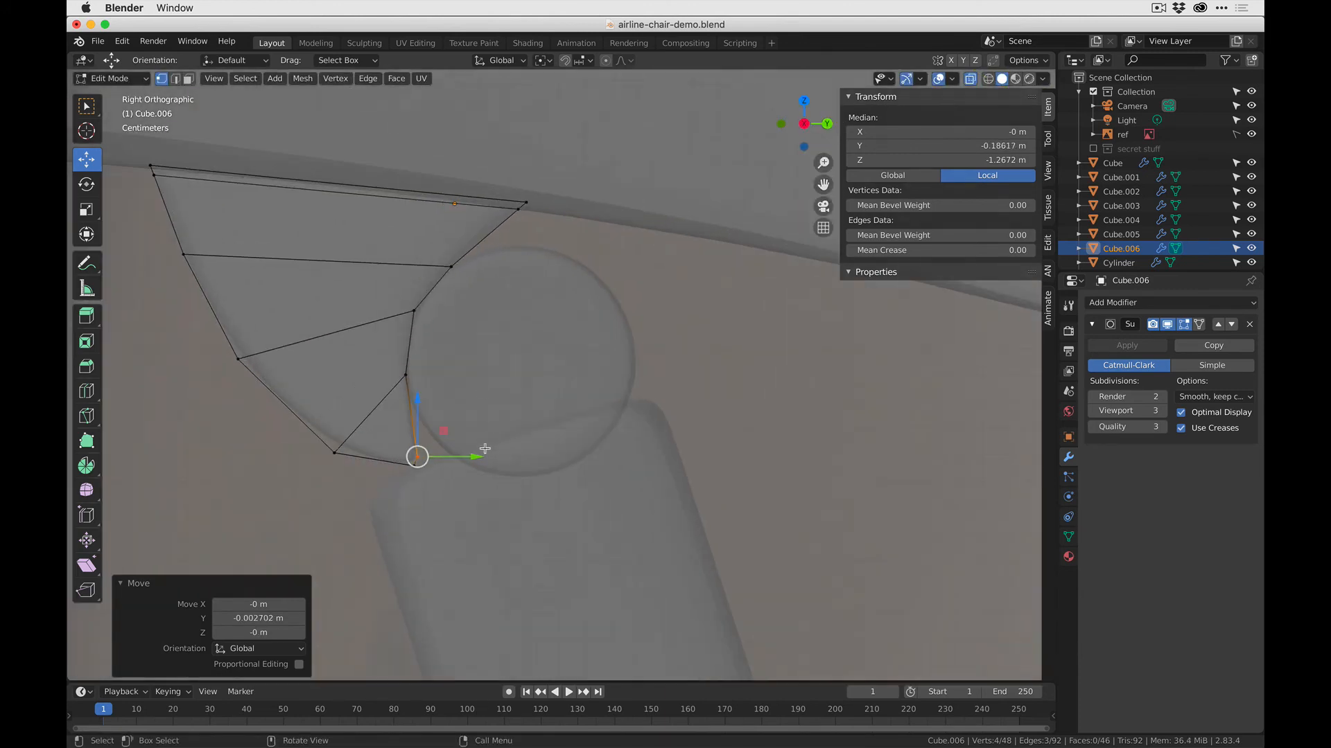
drag(462, 496, 469, 425)
drag(447, 474, 464, 424)
- Return to Object Mode and apply Shade Smooth to the bracket
key(Tab)
middle_drag(375, 451, 472, 449)
right_click(392, 339)
click(391, 341)
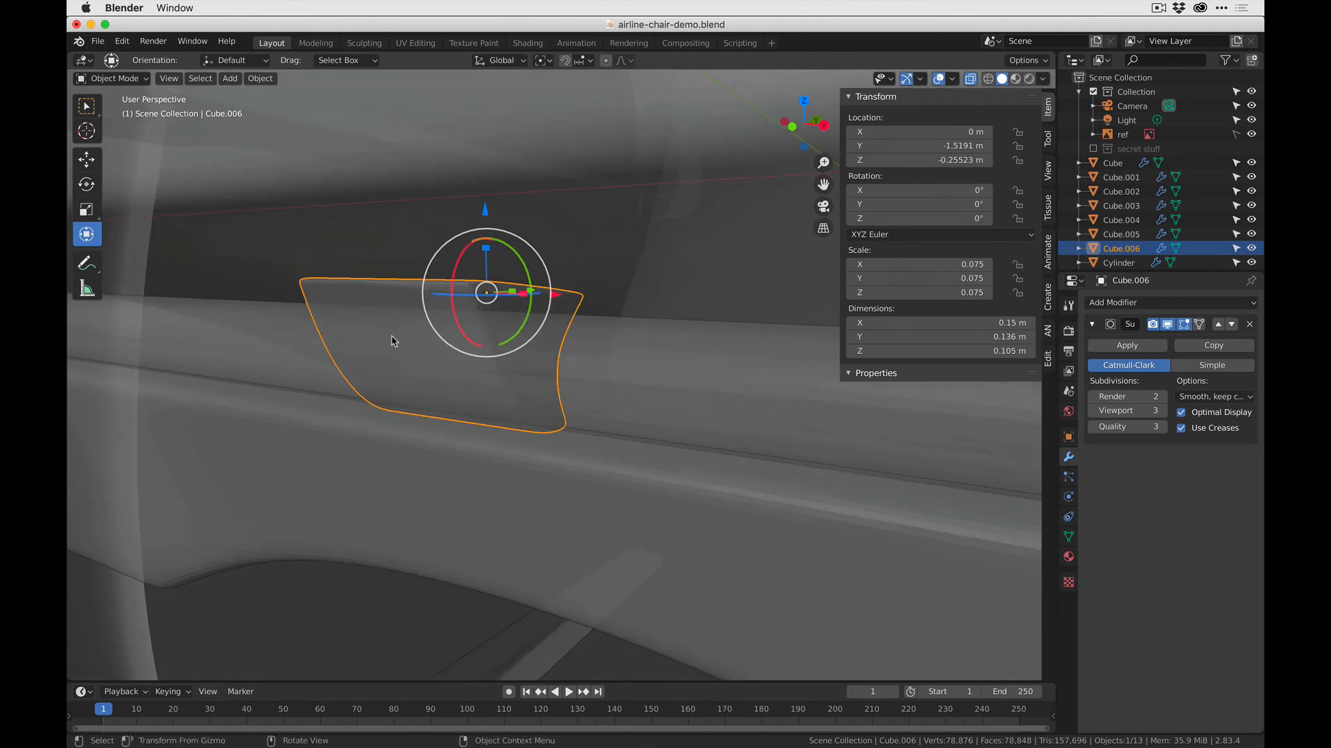
- Apply Shade Smooth to the arched front crossbar and the rod above it
click(372, 590)
scroll(372, 589, down, 12)
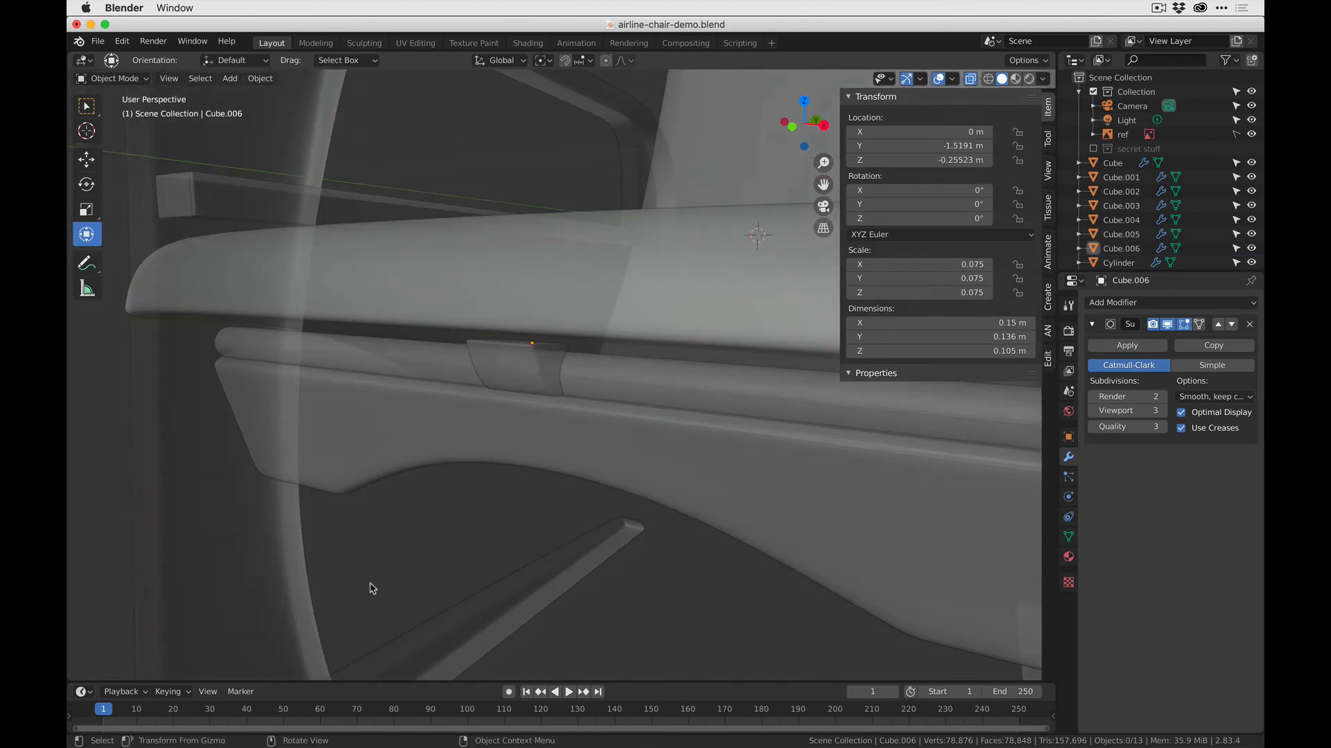
scroll(593, 403, up, 7)
click(433, 407)
right_click(389, 407)
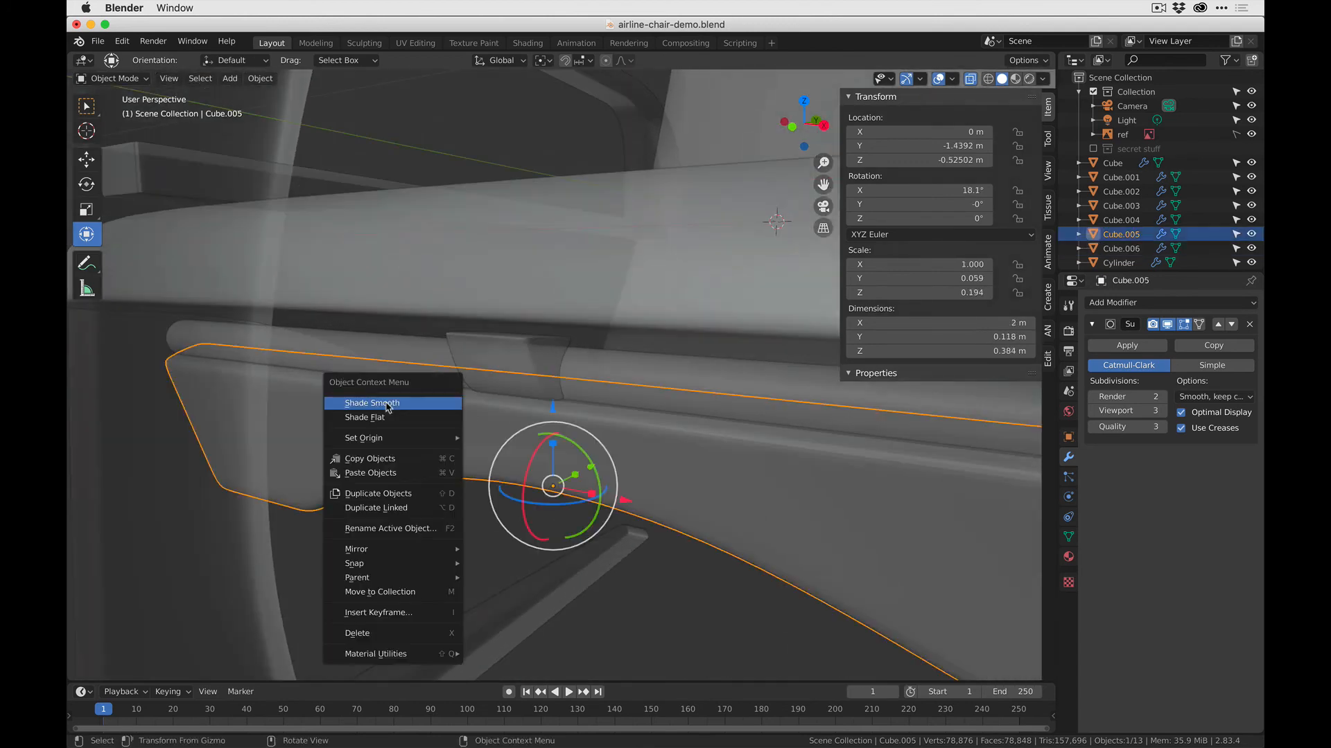
click(389, 407)
click(394, 377)
right_click(397, 378)
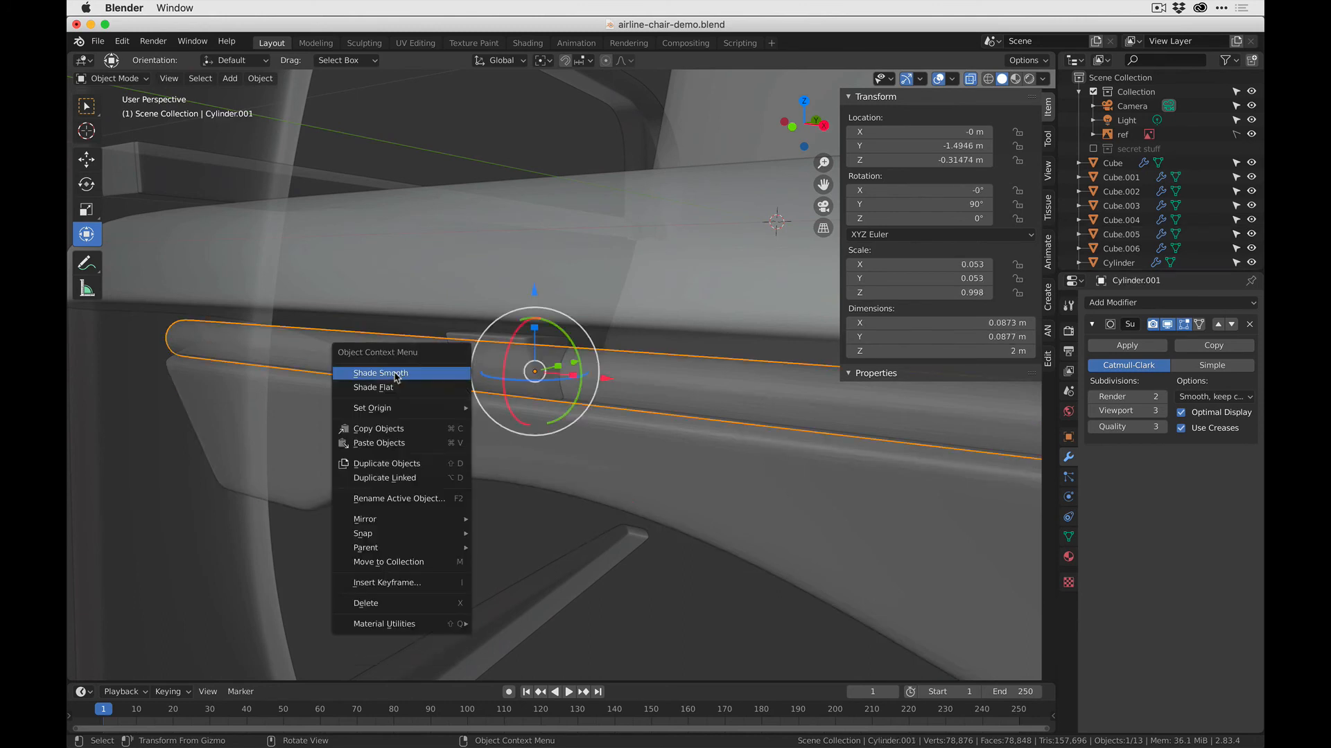
click(397, 378)
- Clear the selection, turn off X-ray and view the whole chair
click(413, 497)
scroll(414, 496, down, 8)
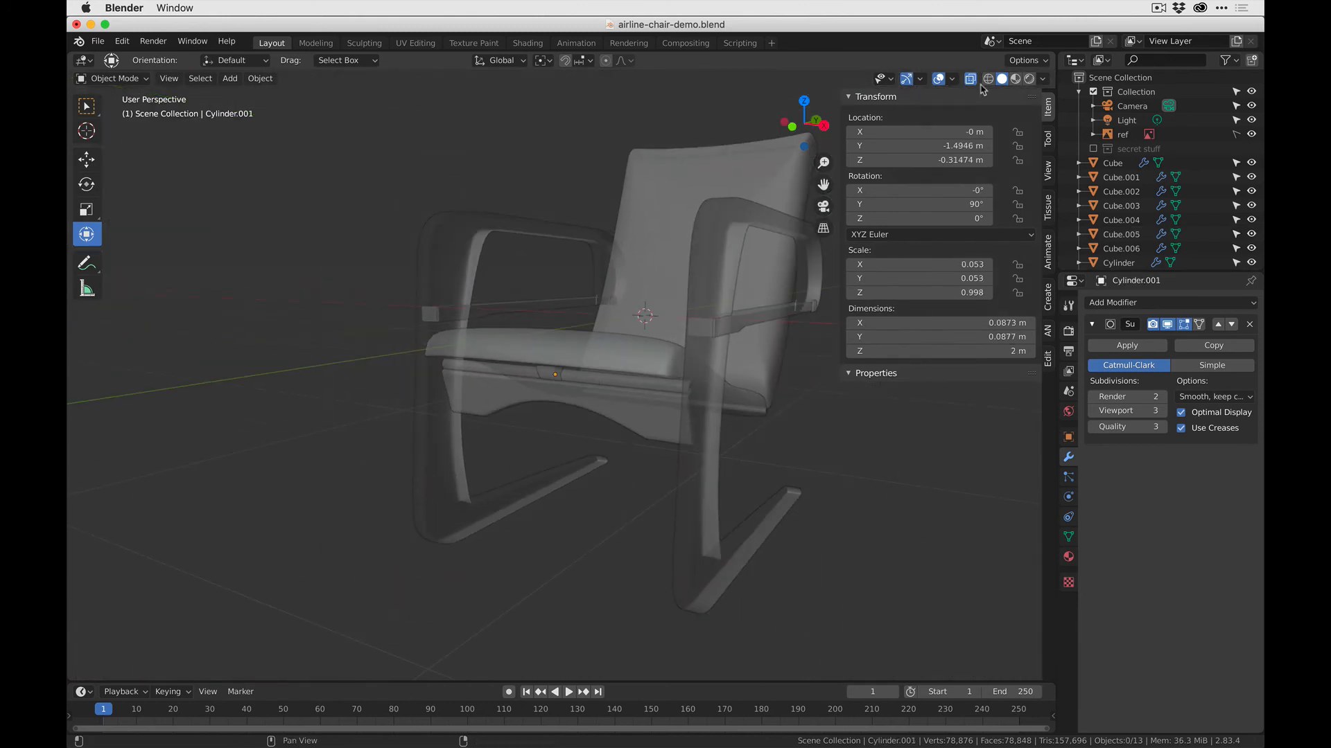
click(971, 78)
shift+middle_drag(627, 334, 521, 320)
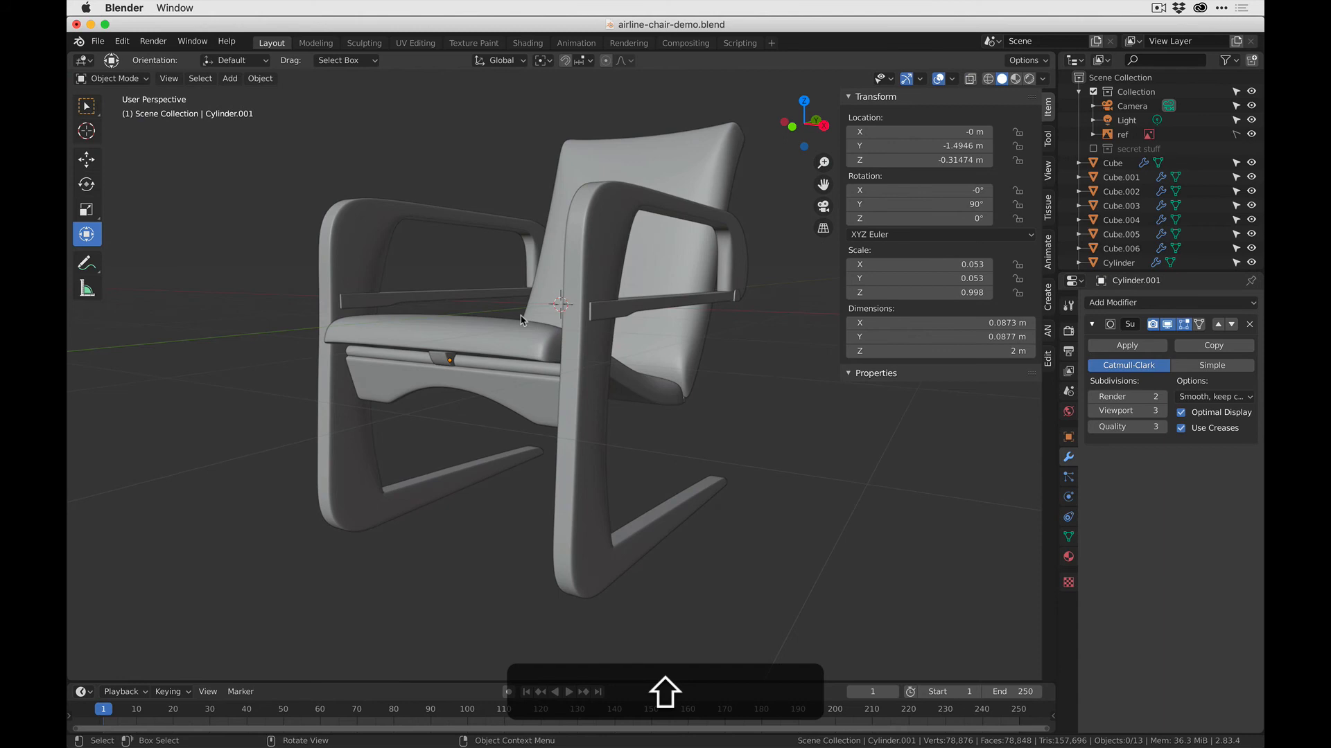
- Try to move the bracket object 0.71807 m along X toward the rod's end, and undo the move
click(438, 360)
middle_drag(438, 360, 576, 363)
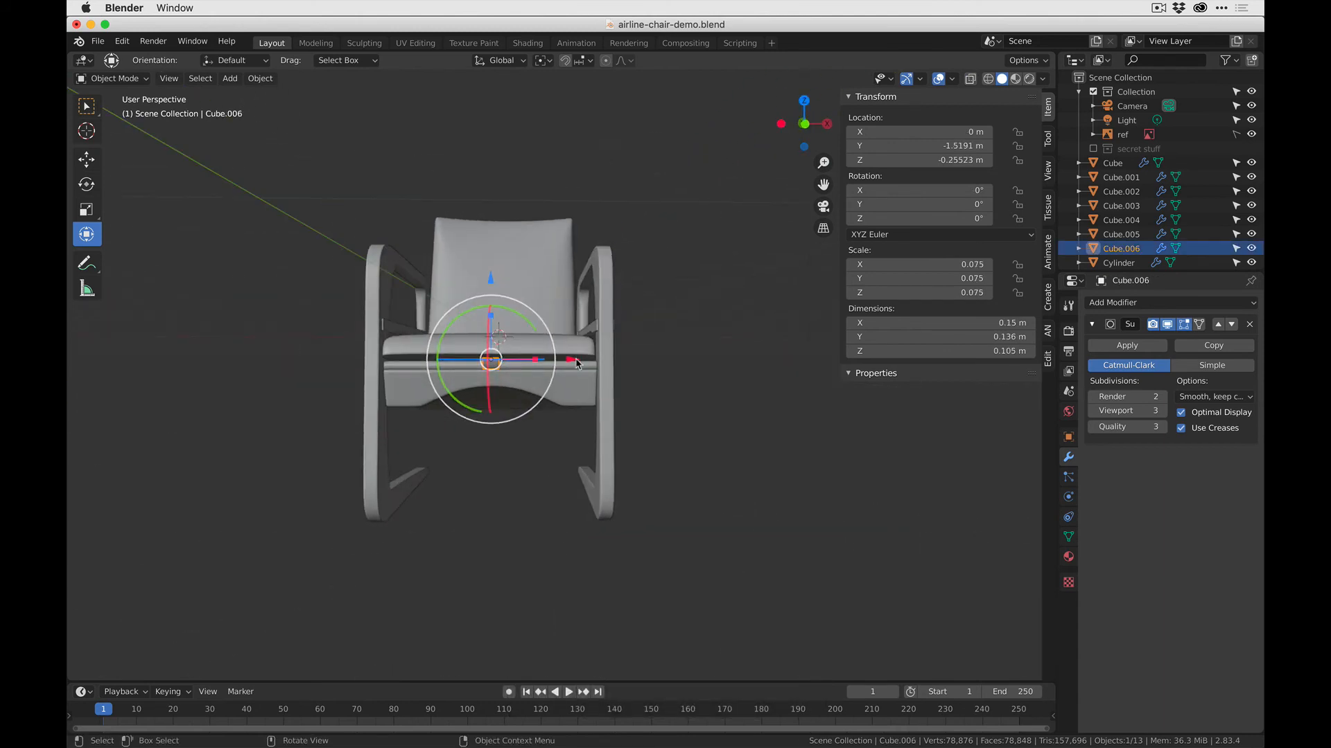
drag(577, 363, 651, 354)
scroll(604, 359, up, 8)
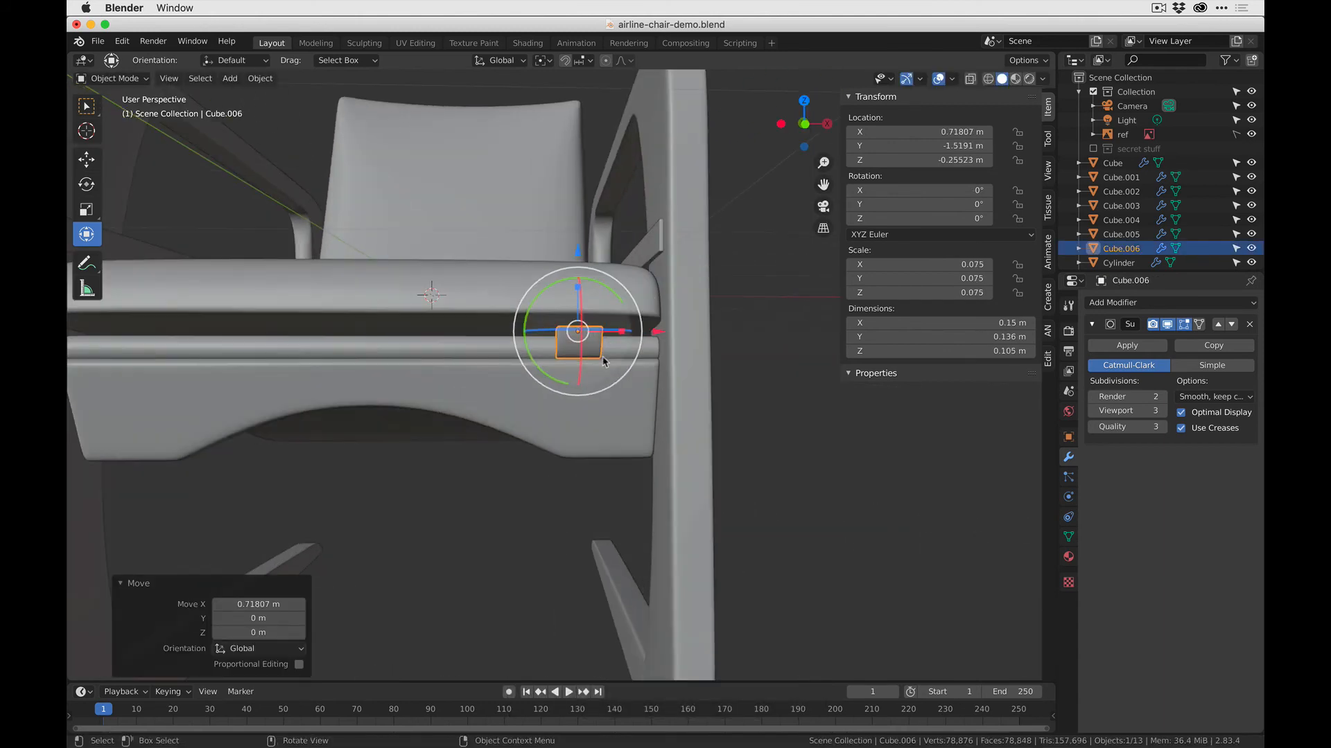
key(super+z)
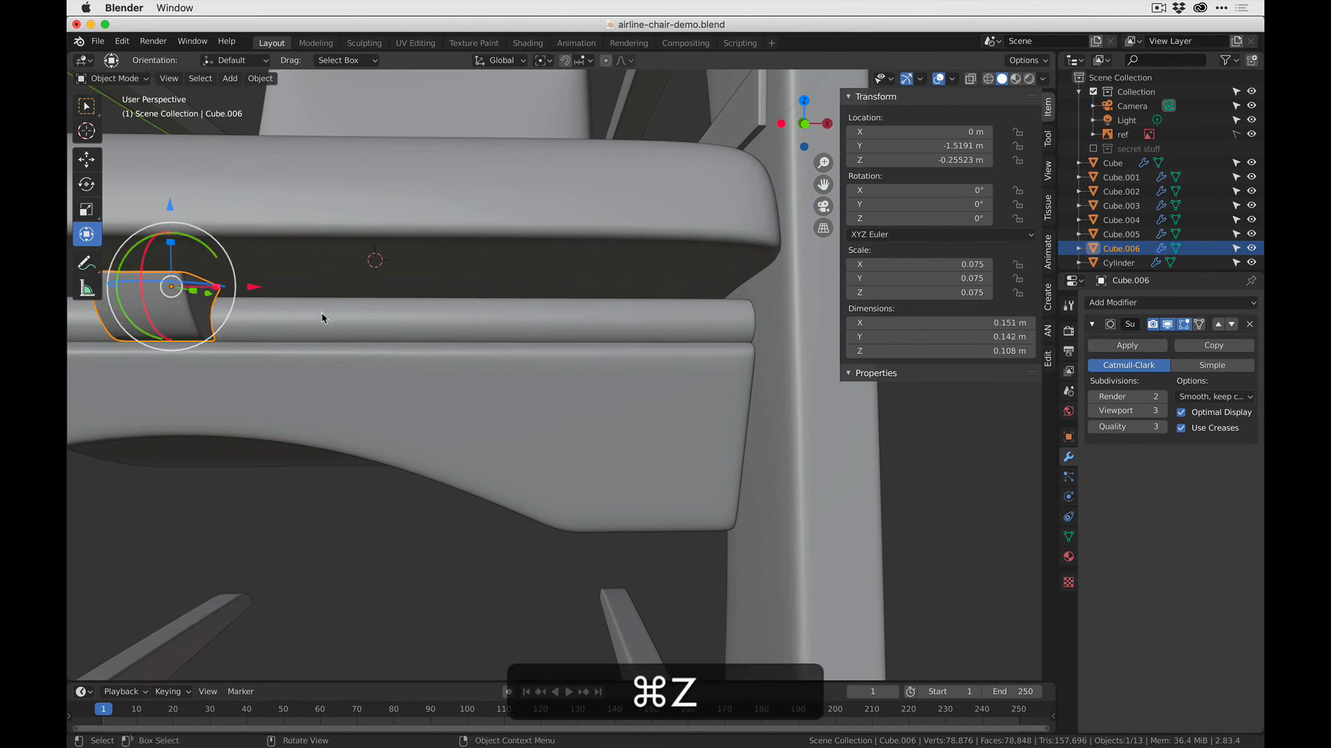
- View the chair from the front orthographically and enter Edit Mode on the bracket's mesh
scroll(320, 316, down, 4)
click(804, 123)
key(Tab)
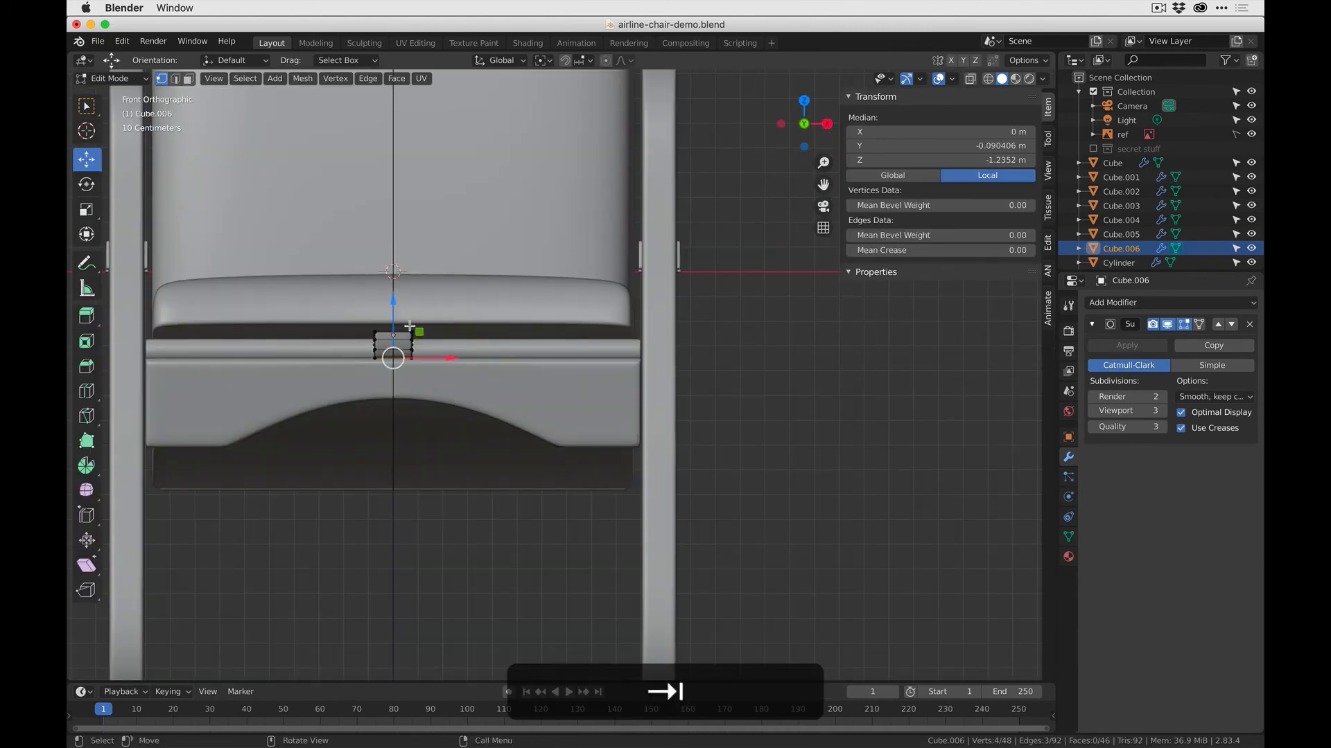
- Try to select the bracket's linked geometry and move it along X, and undo the move
key(ctrl+l)
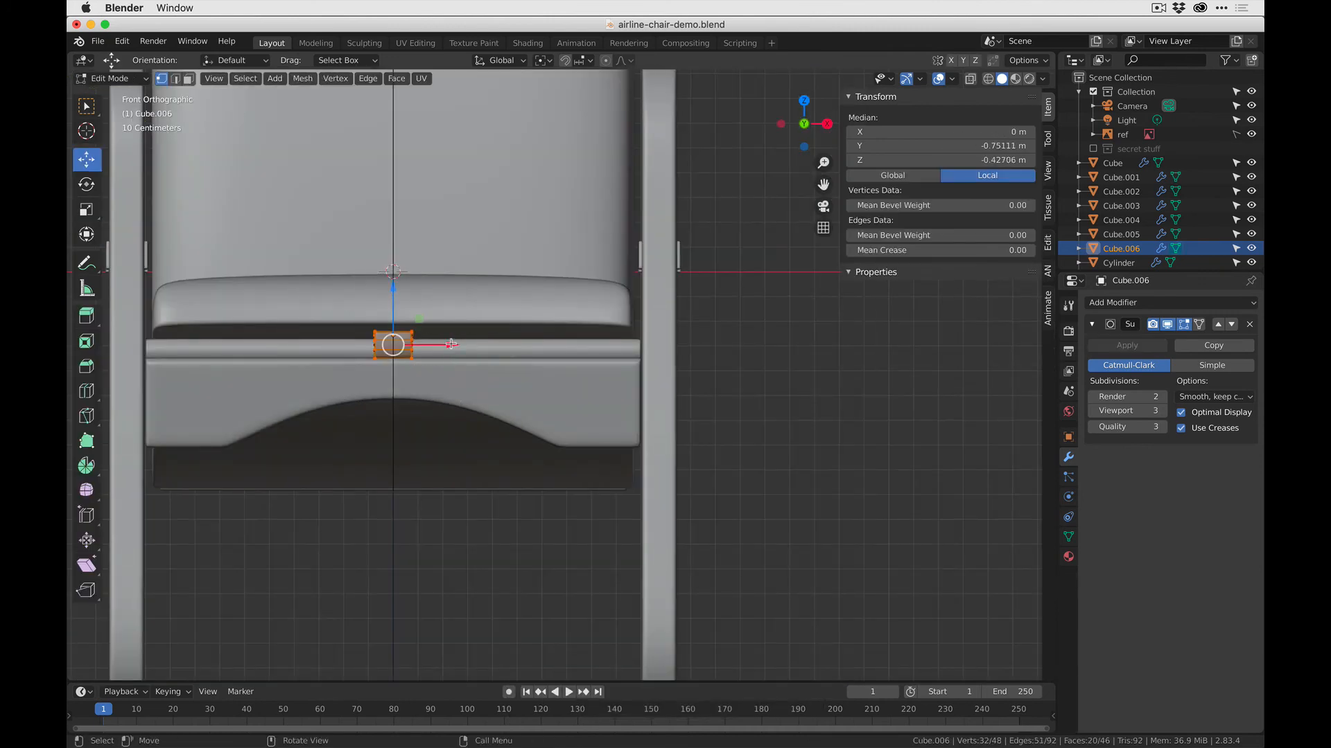
drag(452, 344, 586, 344)
key(super+z)
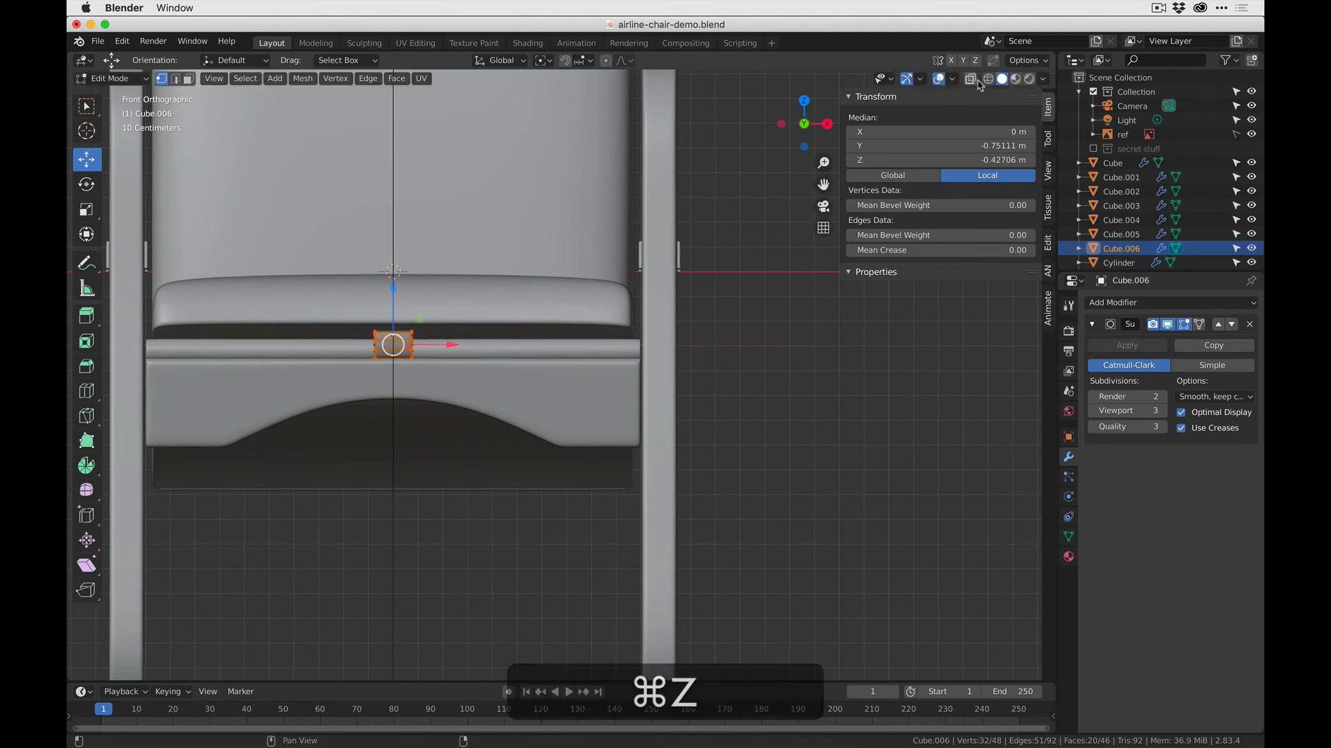
- With X-ray on, select the bracket's entire mesh, move it along X toward one end of the rod and return to Object Mode
click(971, 79)
drag(331, 303, 486, 429)
drag(454, 345, 623, 346)
key(Tab)
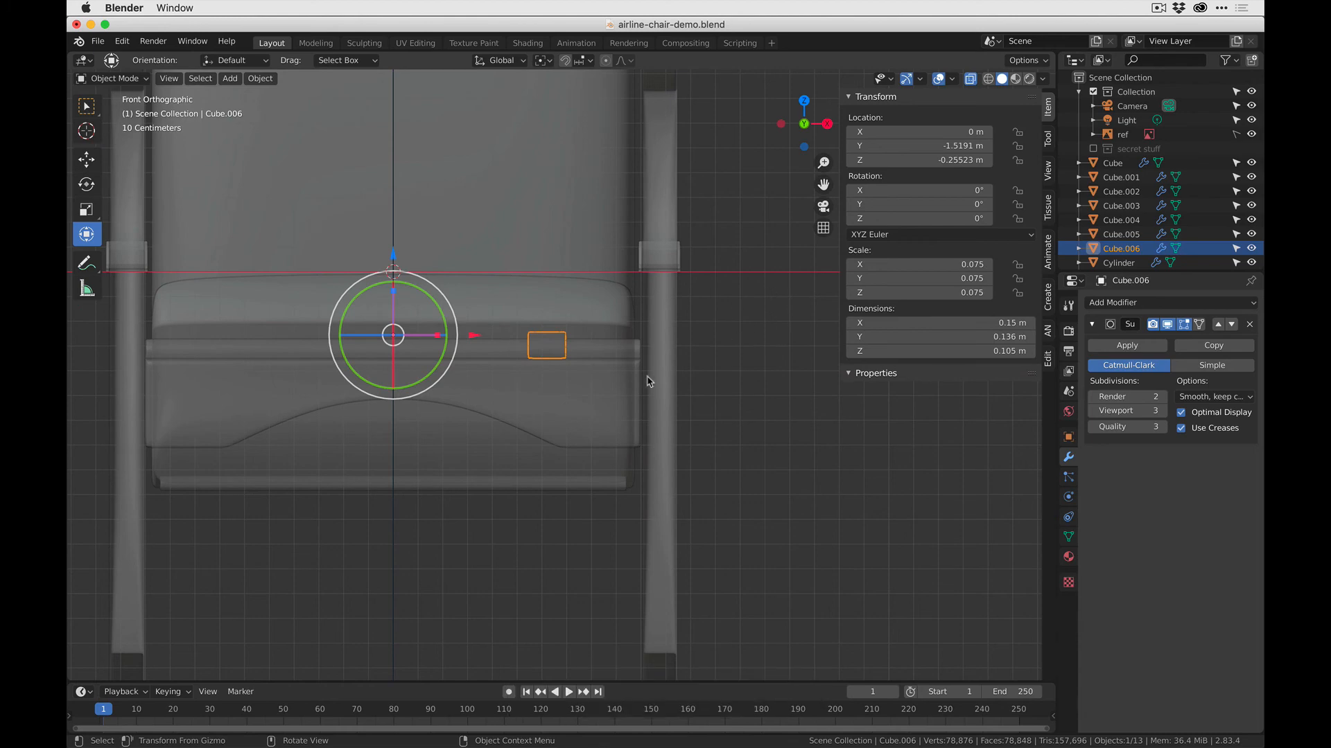
- Add a Mirror modifier on the X axis to the bracket and review both brackets under the seat
middle_drag(646, 381, 534, 418)
click(1114, 307)
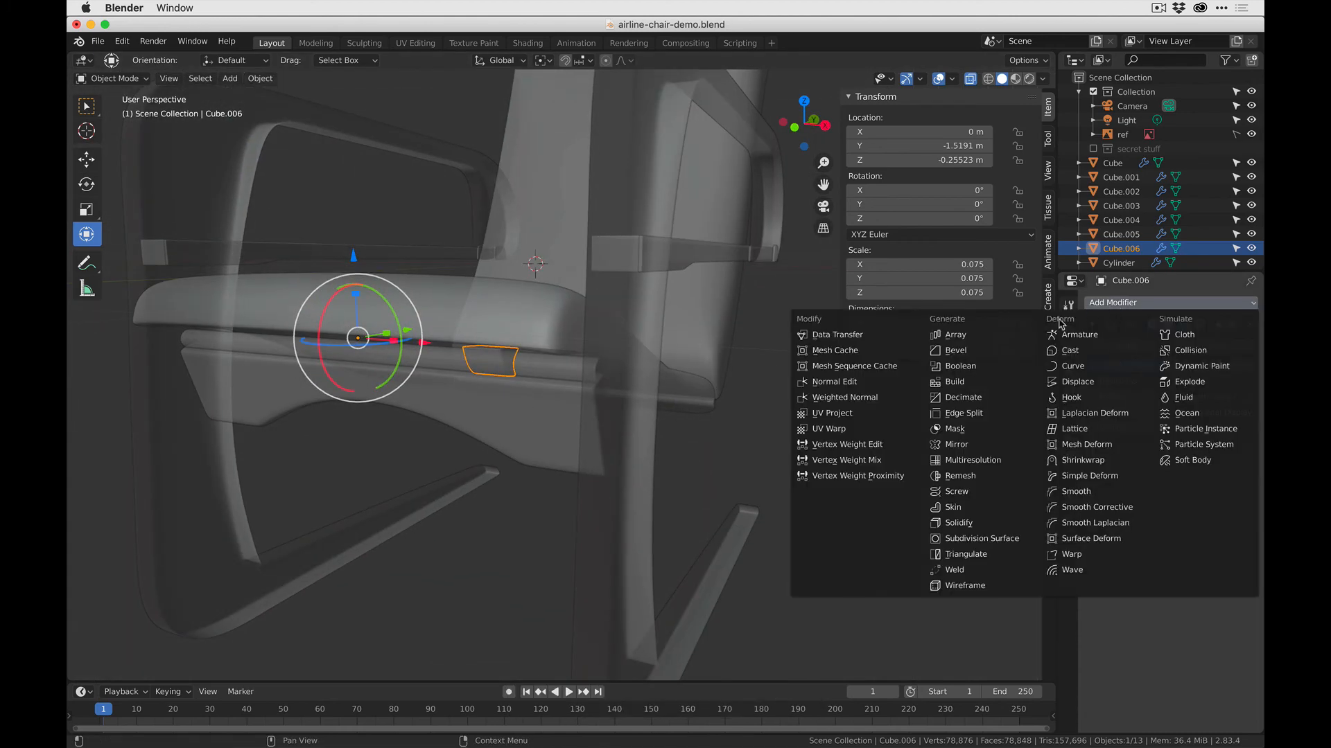
click(970, 445)
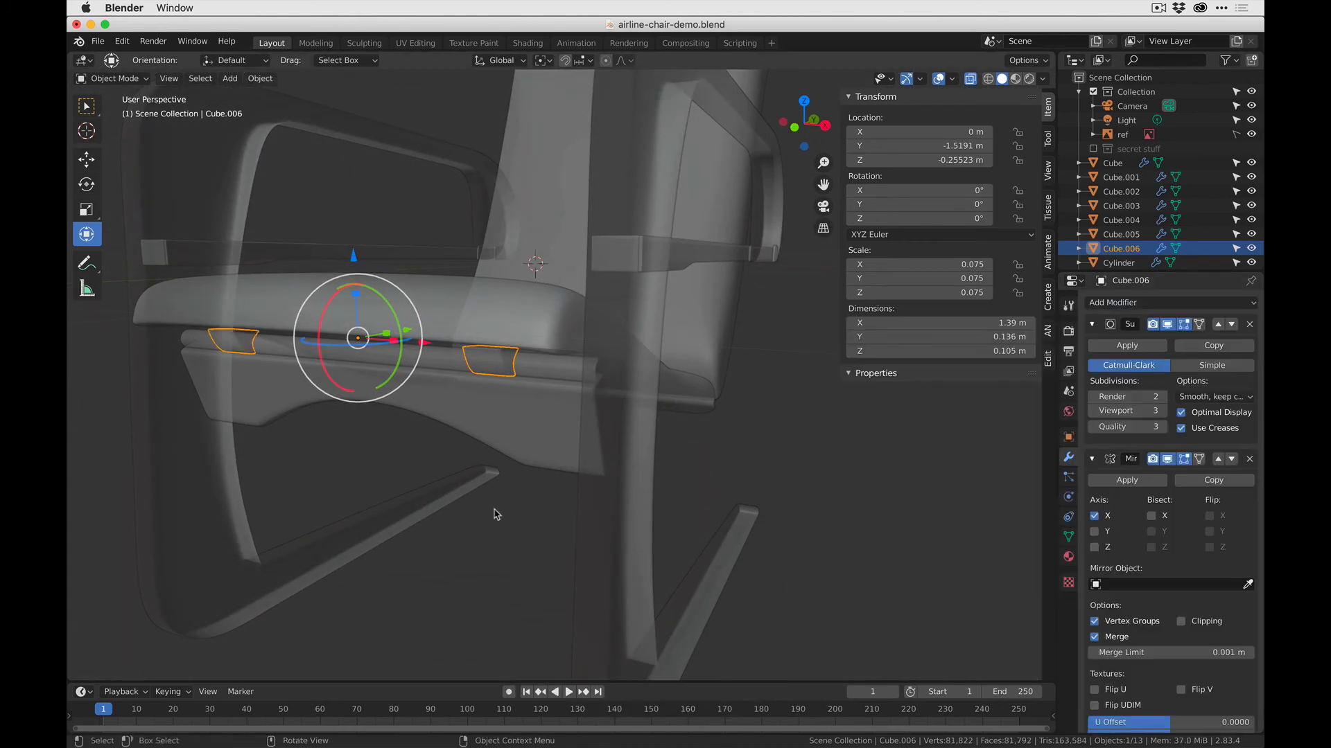
click(332, 447)
scroll(339, 406, down, 5)
middle_drag(379, 427, 414, 420)
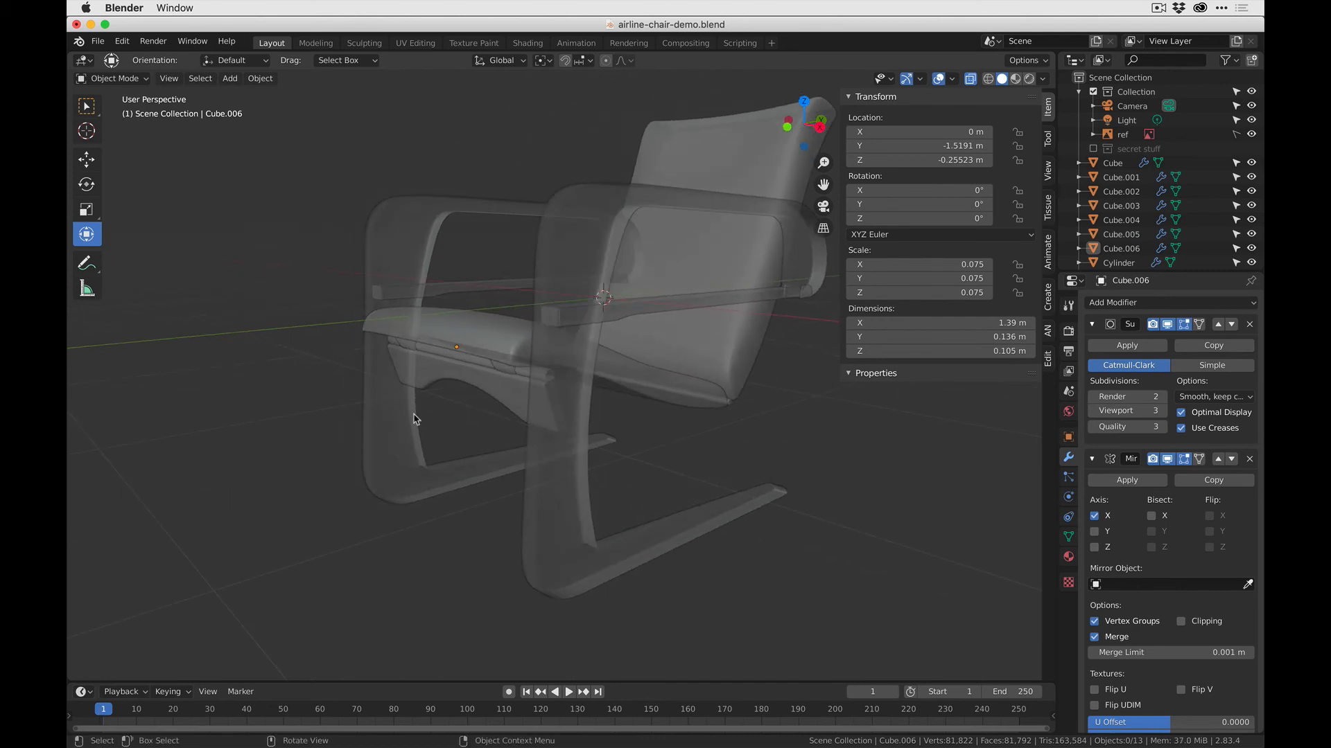
click(503, 374)
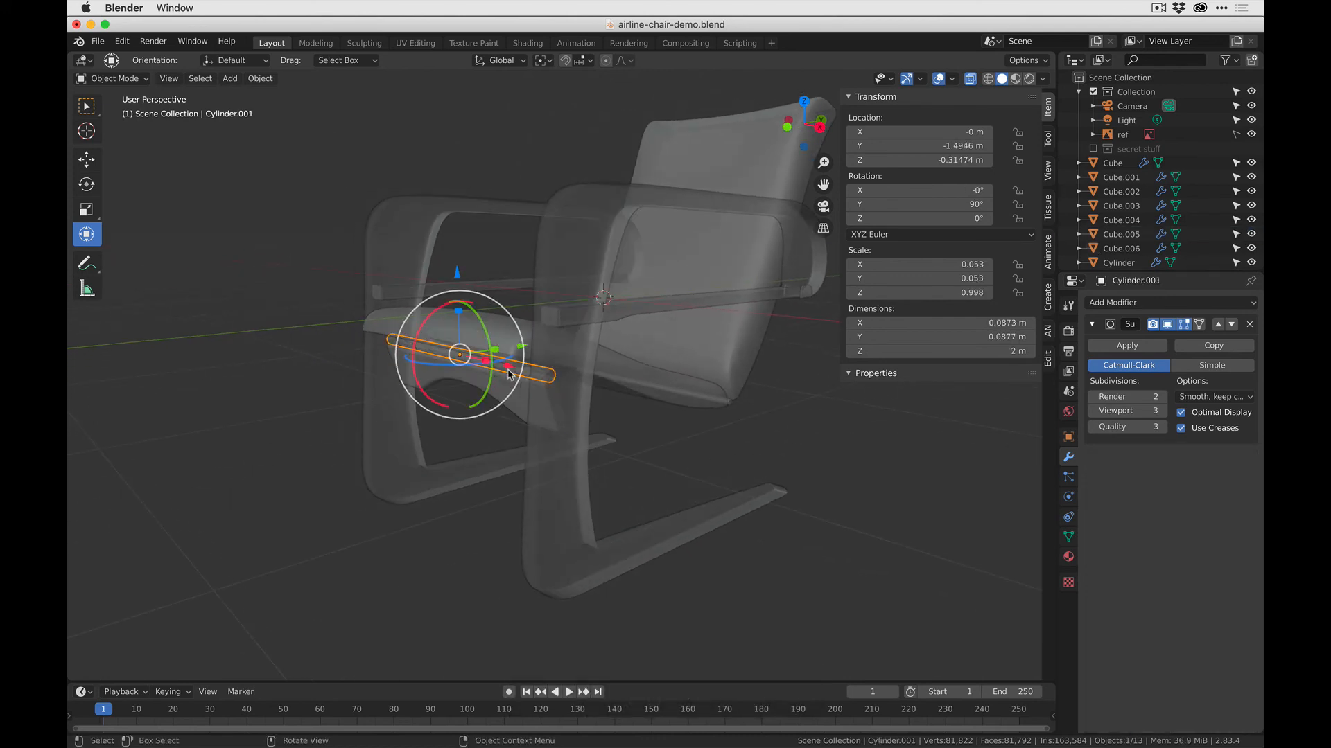
key(Tab)
key(Tab)
- Move the bracket's whole mesh inward along X in Edit Mode to bring the mirrored pair closer together
scroll(417, 386, up, 4)
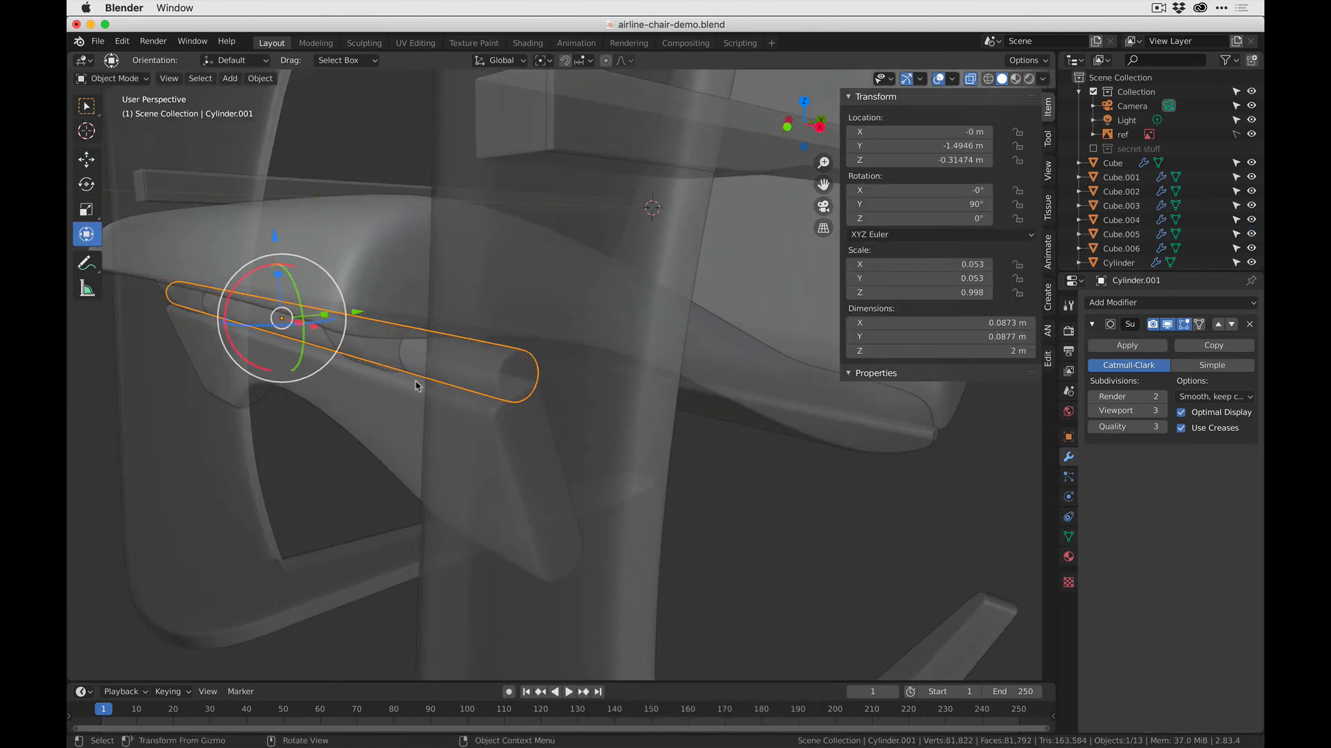
click(375, 360)
key(Tab)
key(KP_Decimal)
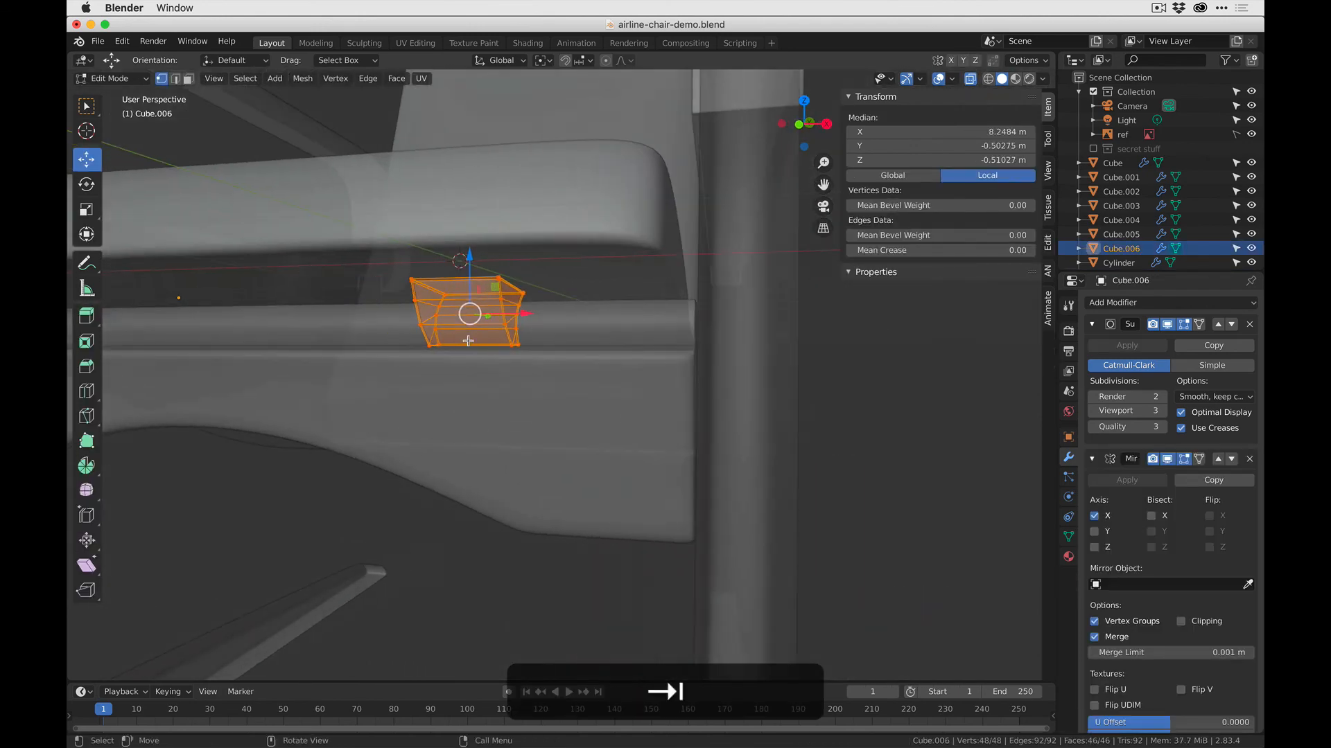
drag(524, 313, 464, 310)
key(Tab)
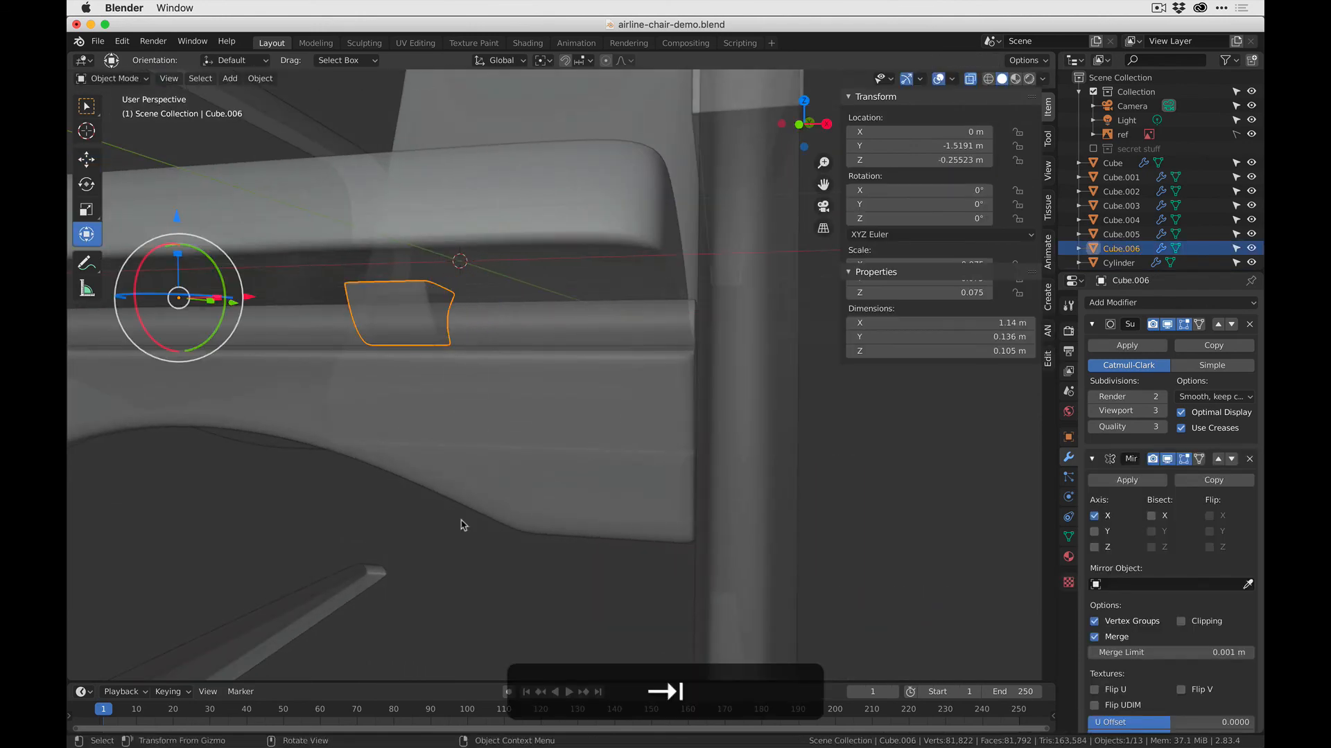
- Compare the whole chair and its under-seat supports with the reference photo in Finder
scroll(456, 563, down, 5)
middle_drag(451, 505, 422, 520)
key(super+Tab)
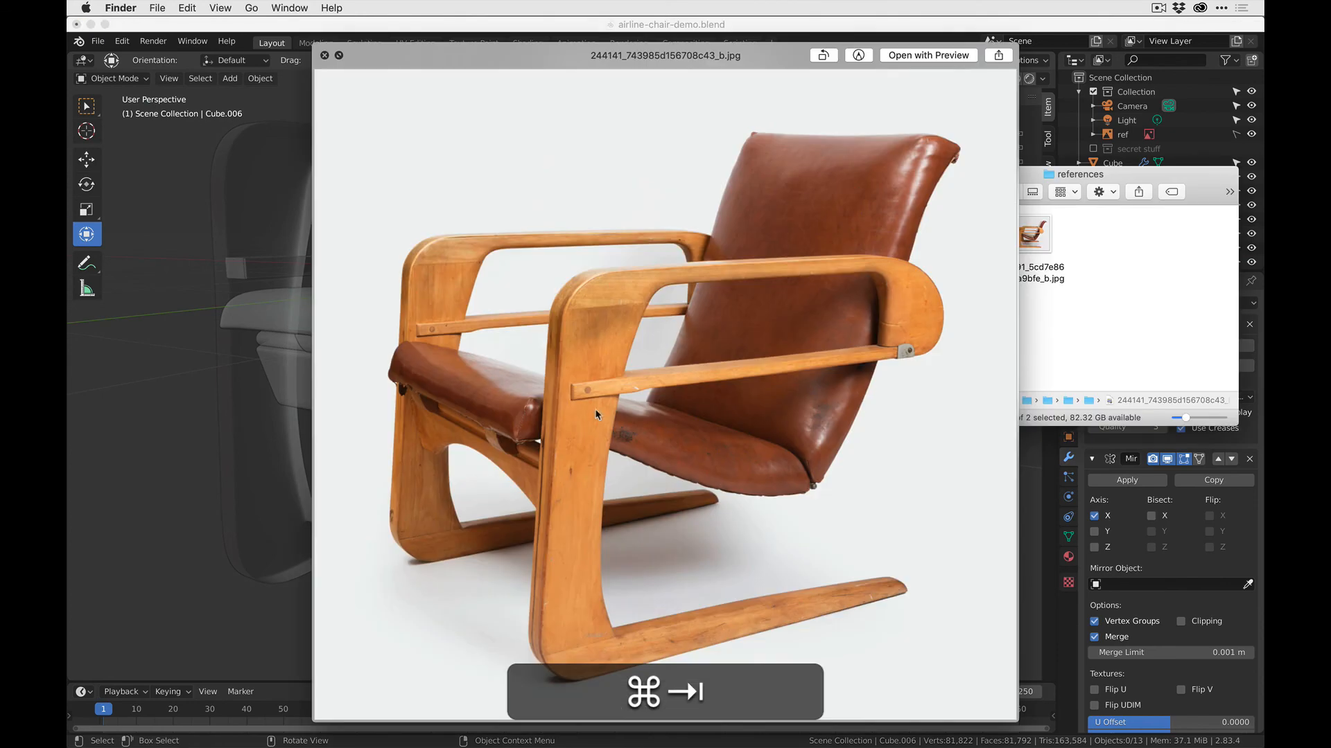
key(super+Tab)
middle_drag(494, 440, 477, 465)
scroll(430, 376, down, 5)
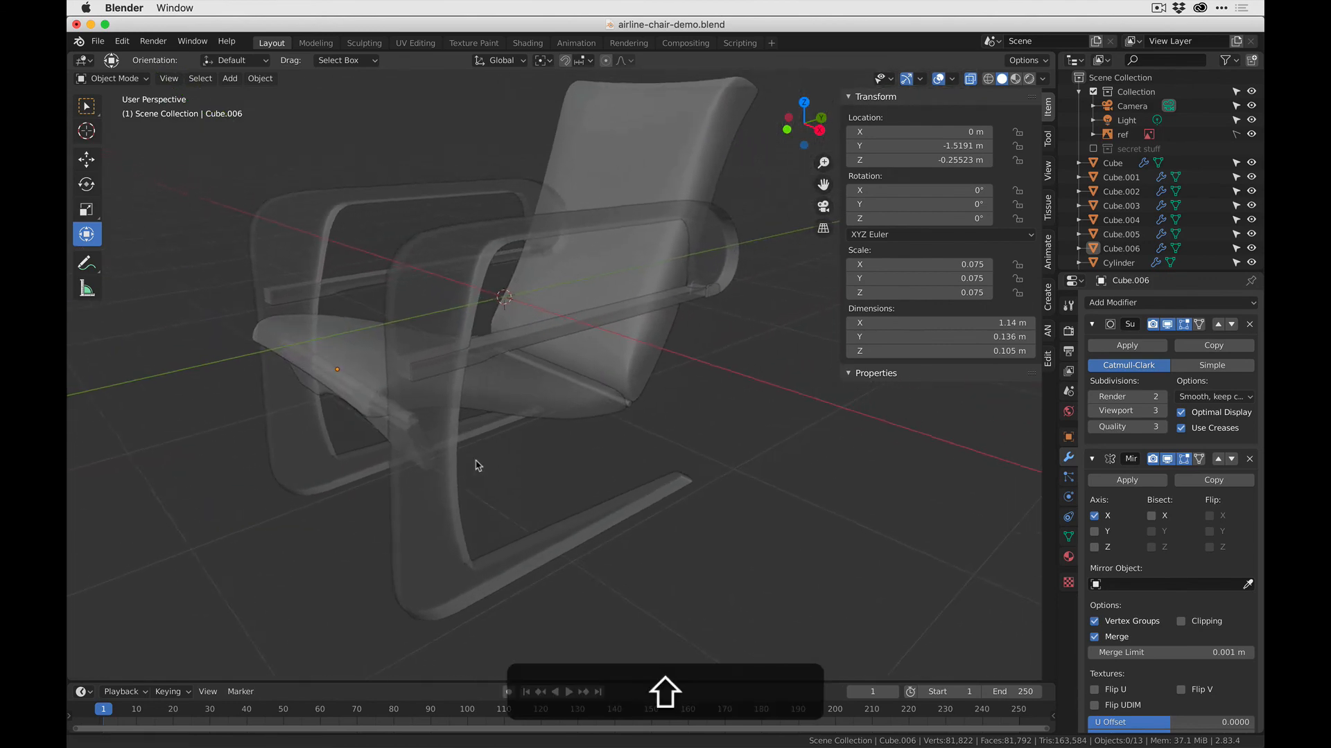
key(super+shift+Tab)
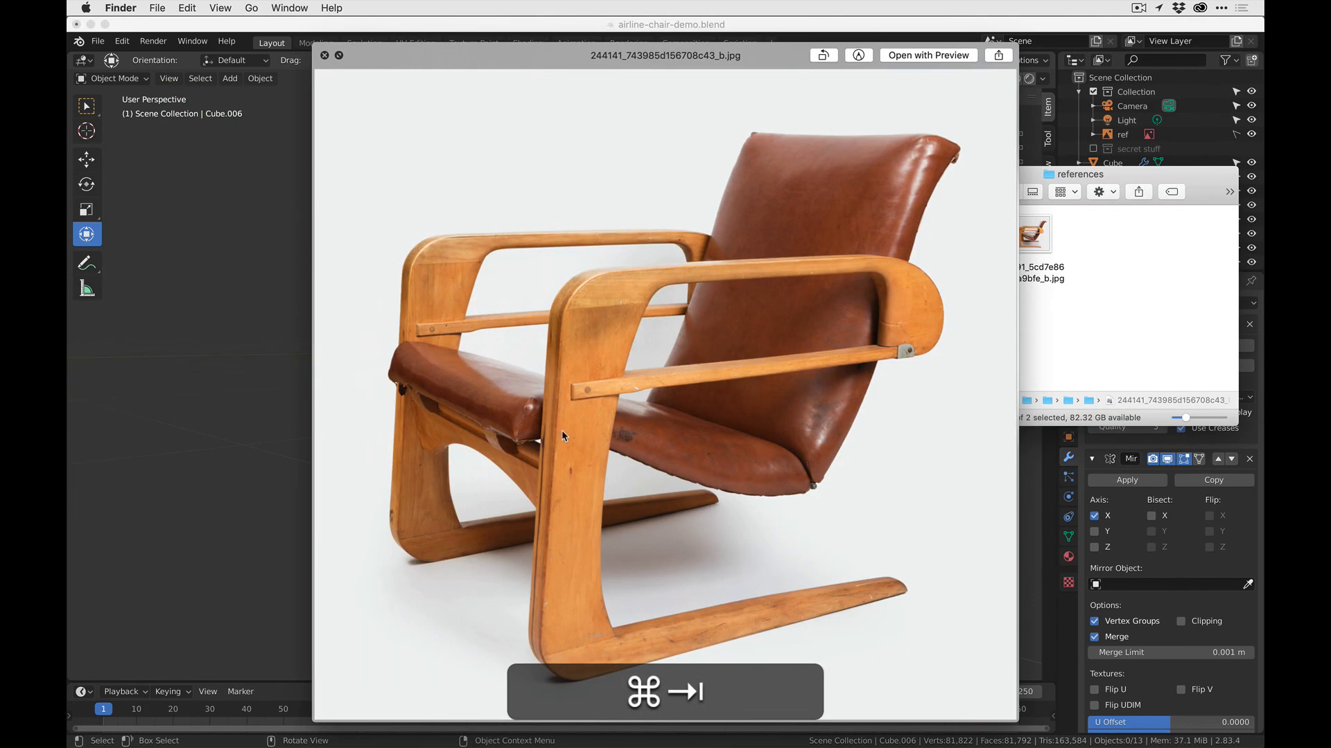
- Return to Blender, select the front crossbar, rod and mirrored brackets together, and move them about 0.066 m forward along Y
key(super+Tab)
middle_drag(538, 430, 697, 264)
key(super+Tab)
key(super+Tab)
scroll(378, 409, up, 3)
shift+click(350, 281)
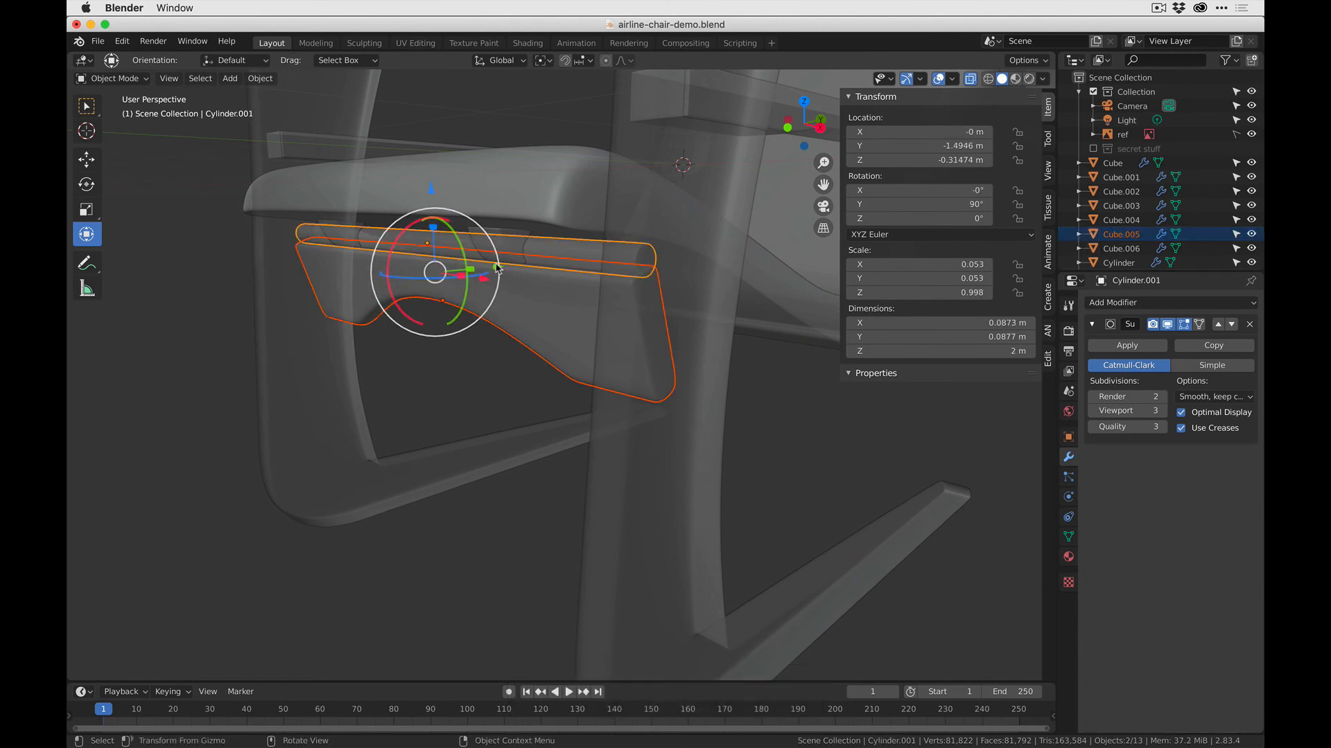
drag(484, 283, 407, 217)
key(super+z)
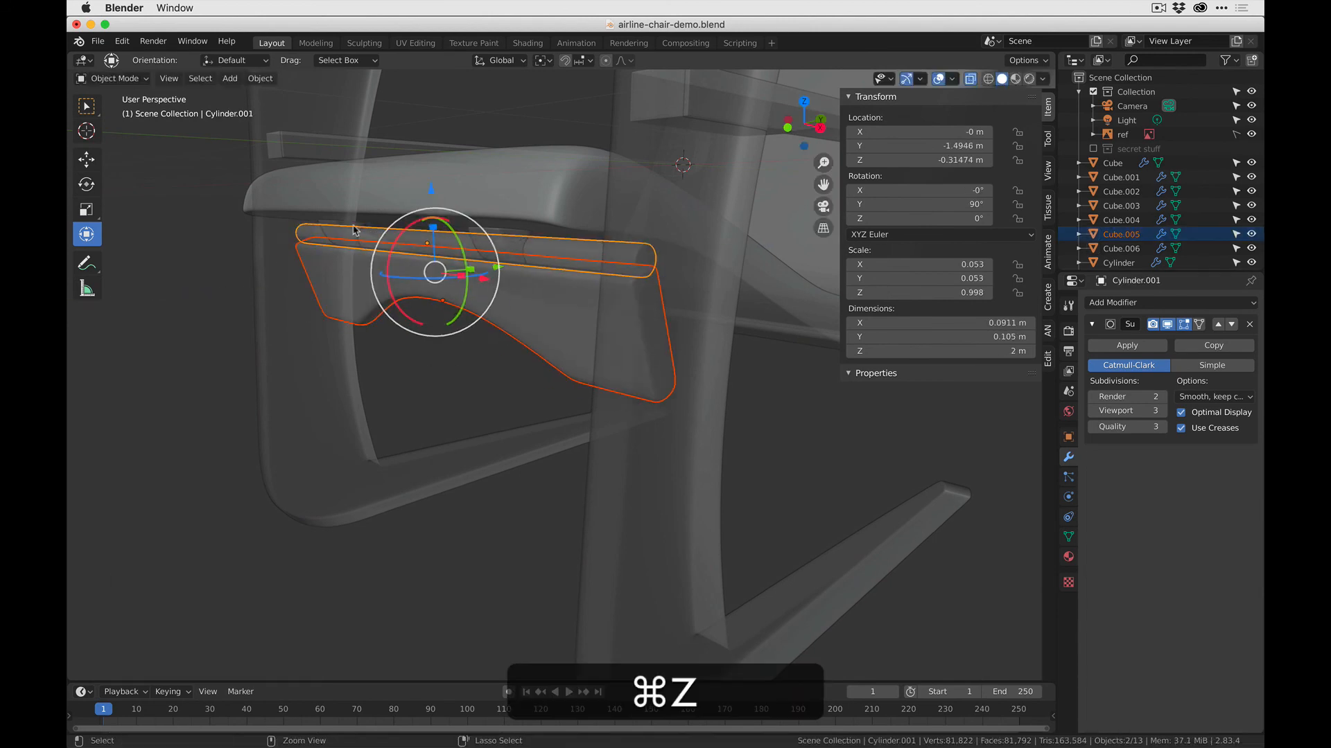
key(shift+super+z)
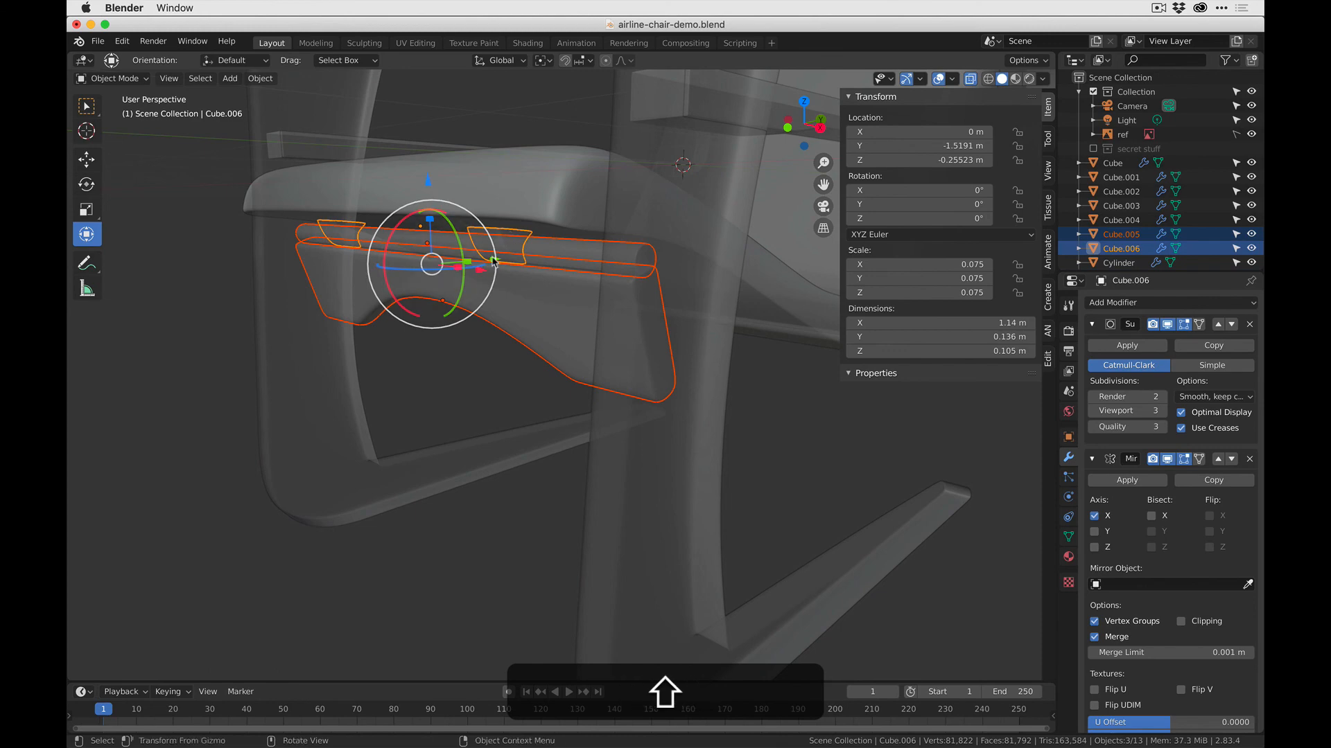
shift+drag(495, 261, 483, 269)
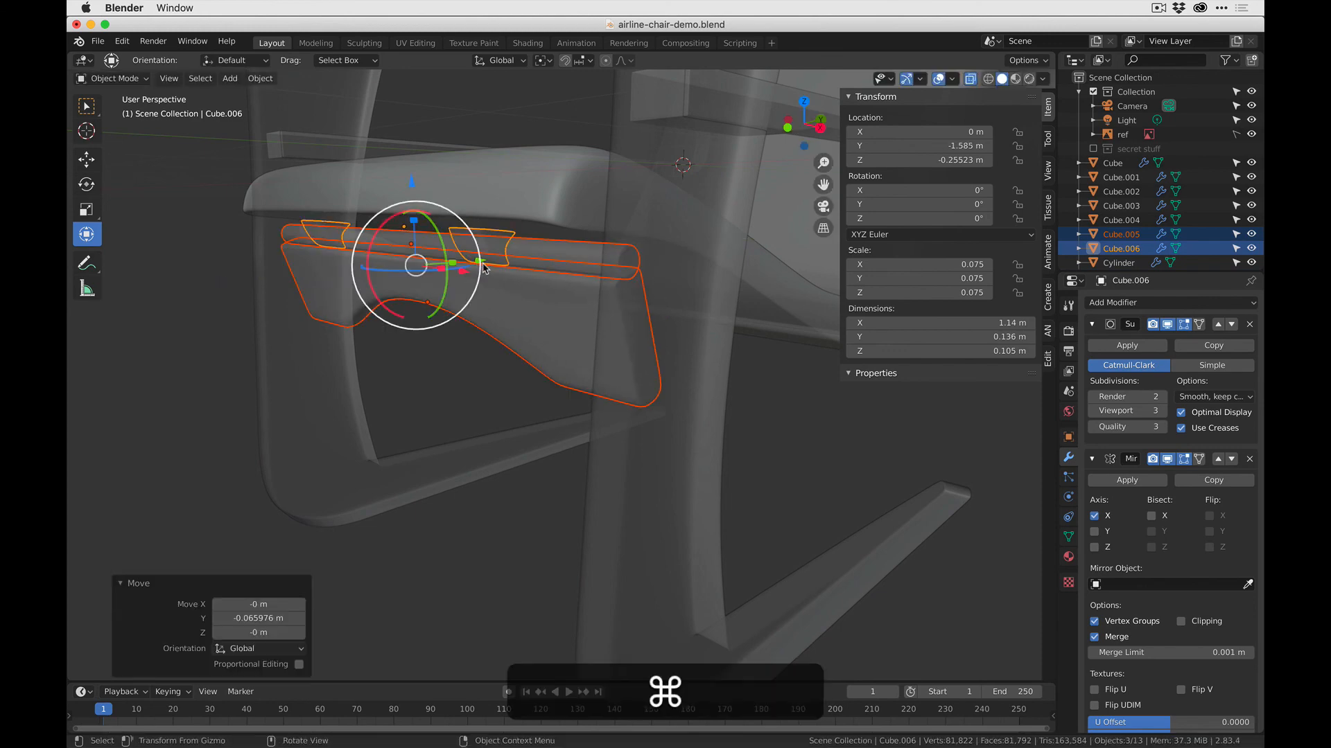
- Check the reference photo again and nudge the selected under-seat supports slightly farther forward along Y
key(super+Tab)
key(super+Tab)
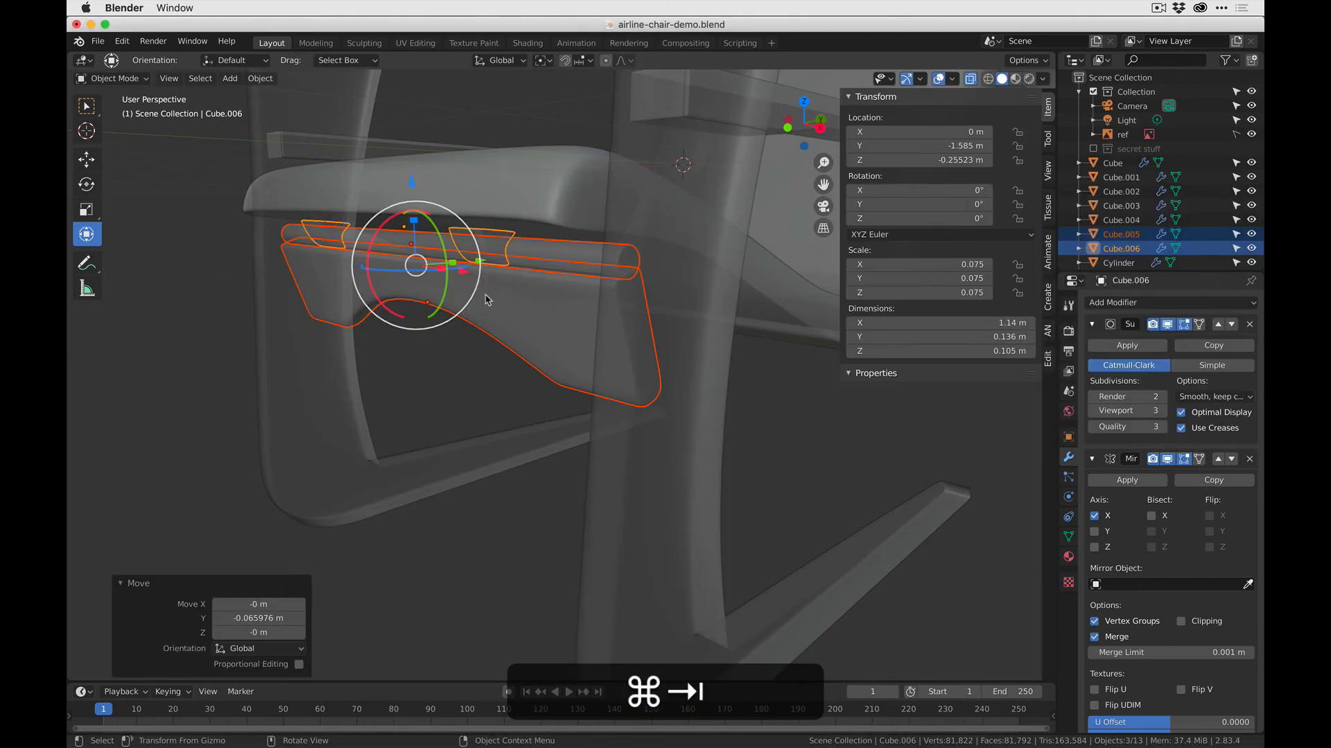
drag(481, 263, 476, 264)
- In the right orthographic view, select only the bracket under the seat's front edge and open its mesh in Edit Mode
middle_drag(493, 330, 434, 327)
key(Tab)
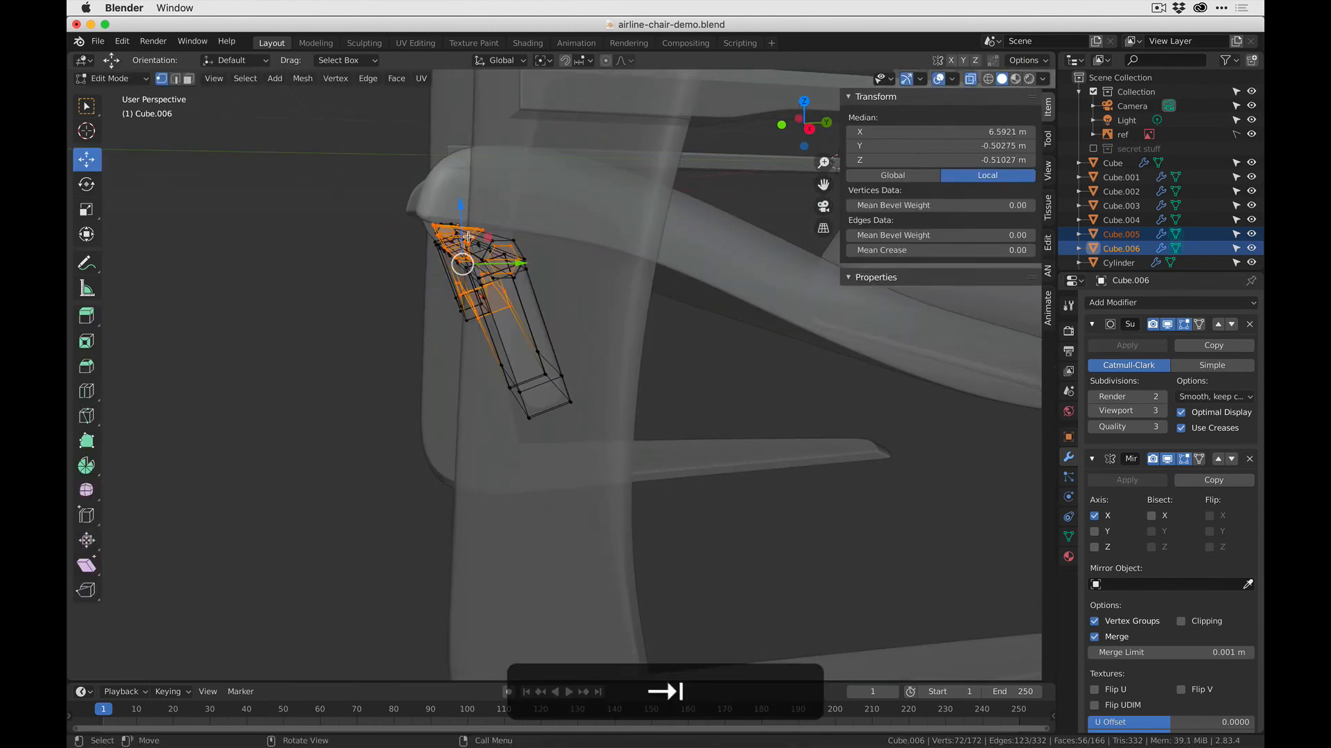
click(809, 128)
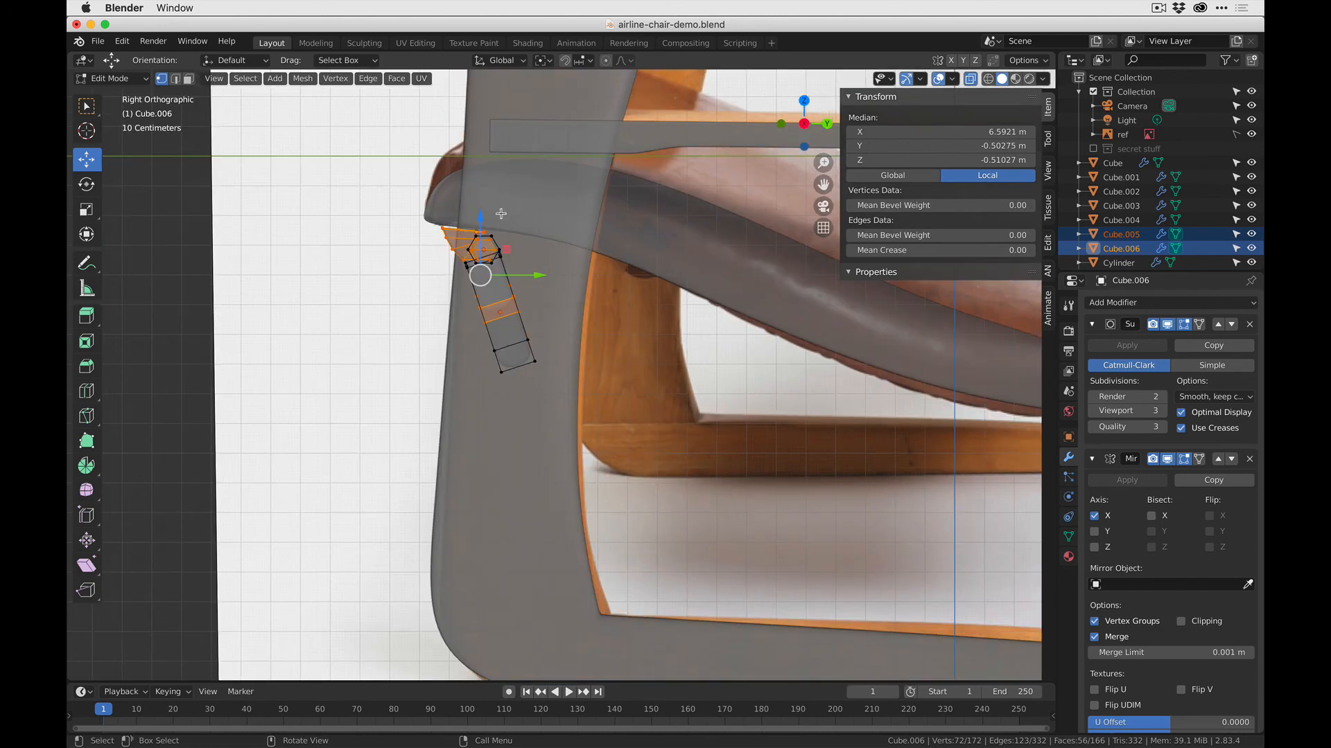
key(Tab)
scroll(313, 244, up, 4)
click(313, 242)
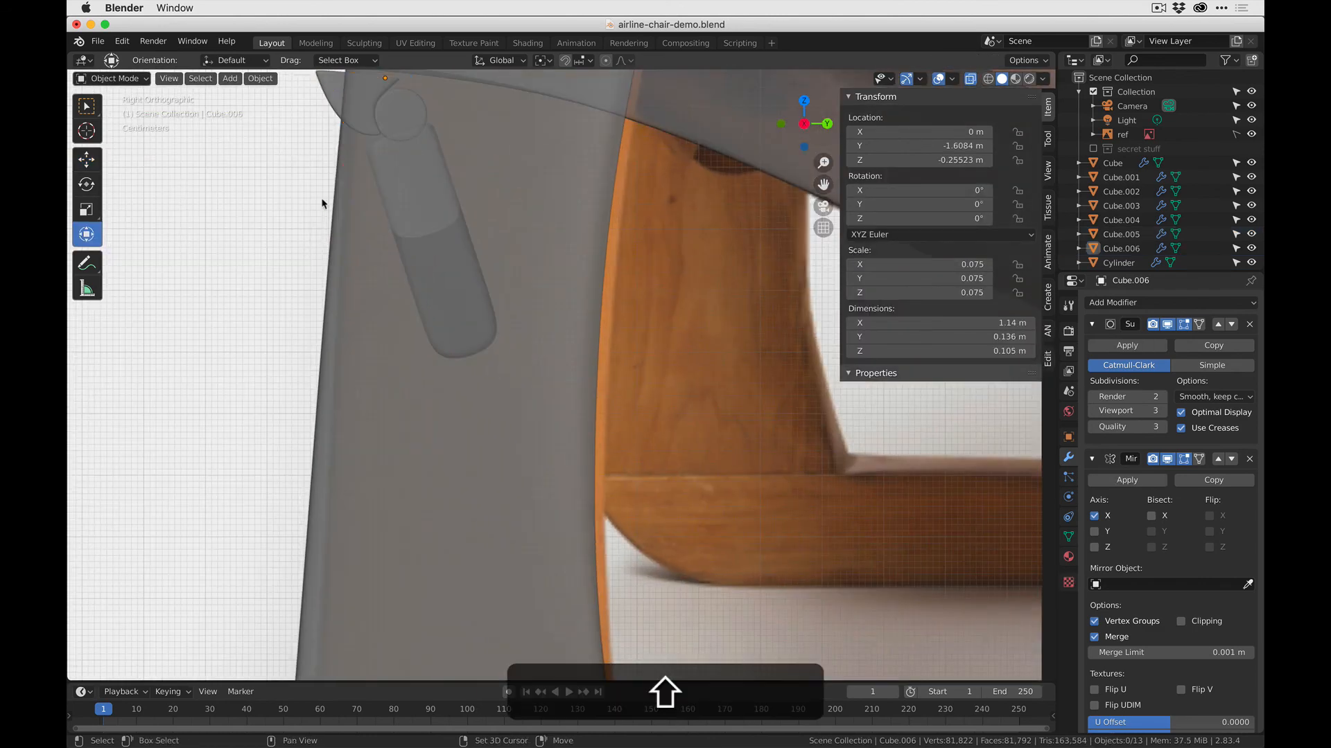
shift+middle_drag(358, 120, 397, 226)
key(Tab)
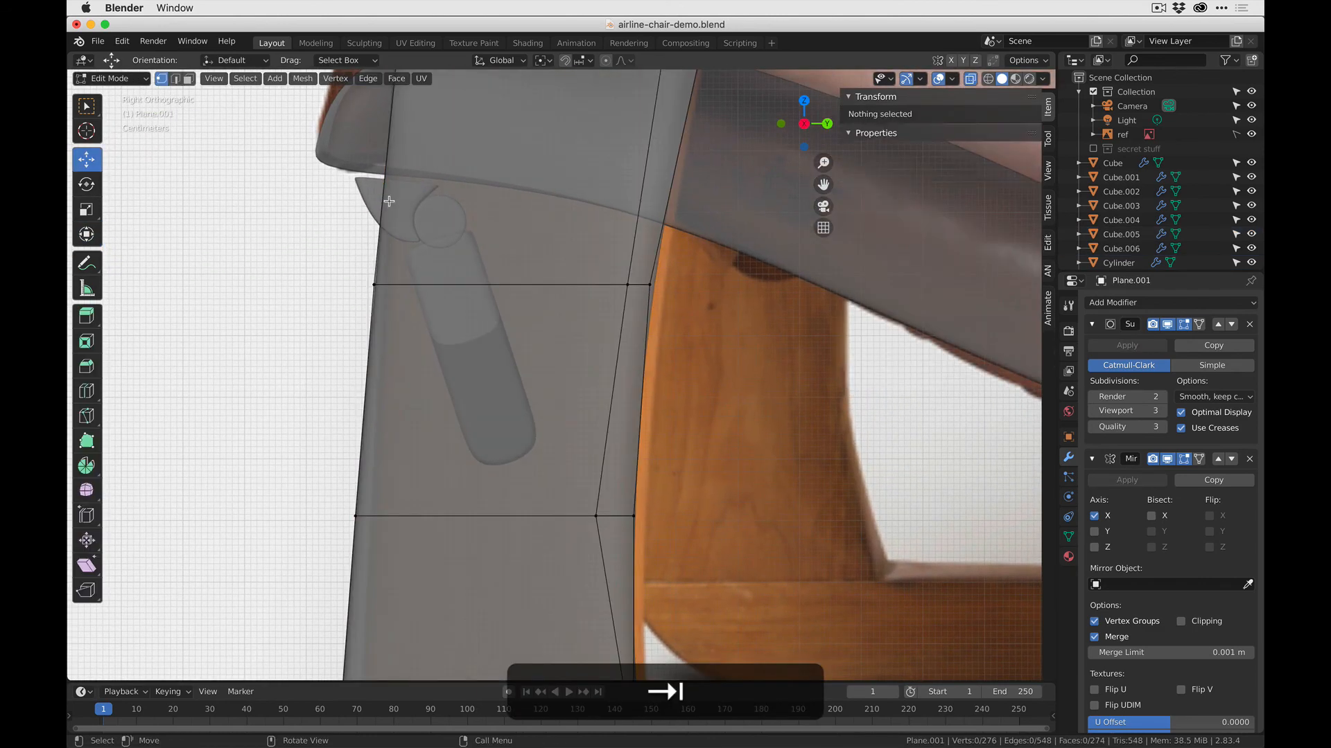
key(Tab)
click(369, 192)
key(Tab)
- Select the bracket's upper row of vertices and raise it about 0.029 m along Z into the seat's underside
drag(460, 186, 469, 189)
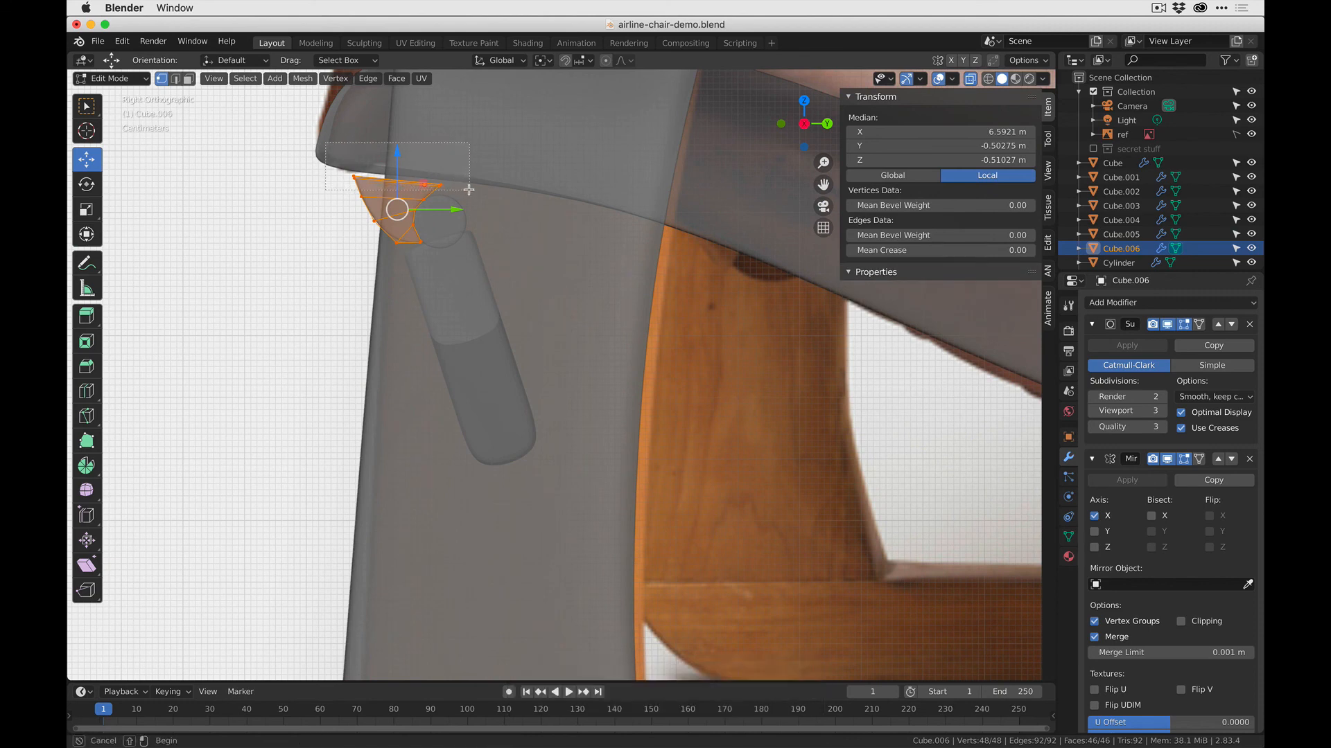
drag(404, 141, 403, 117)
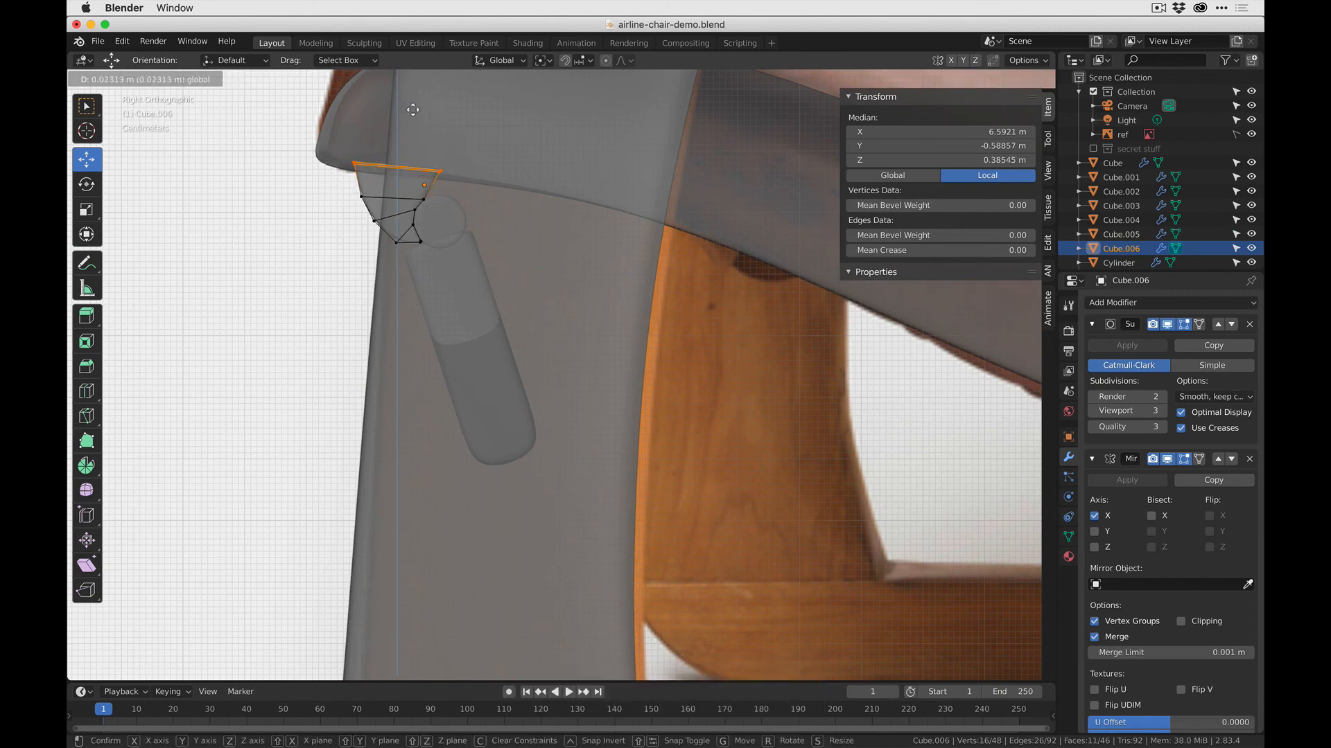
drag(416, 107, 415, 107)
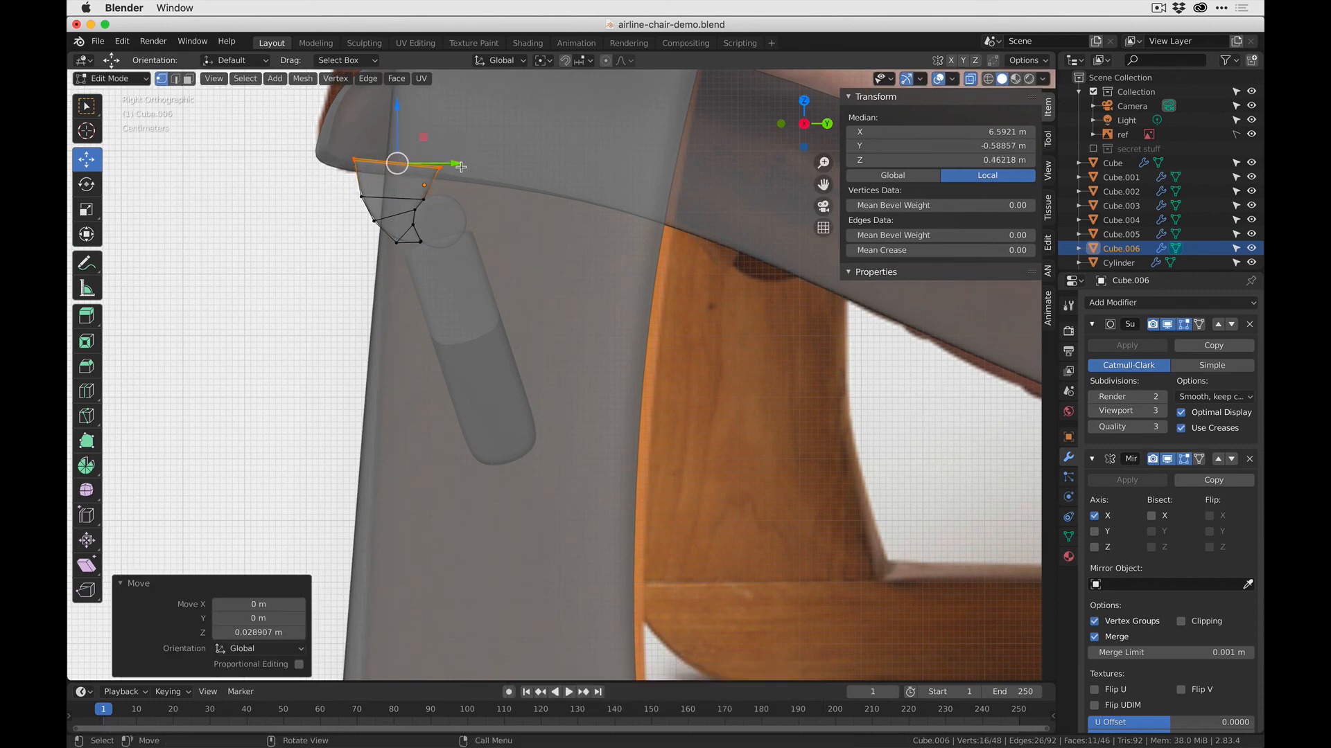
- Move the bracket's upper rear vertices about 0.06 m backward and slightly down along the seat's underside, and return to Object Mode
drag(428, 153, 474, 147)
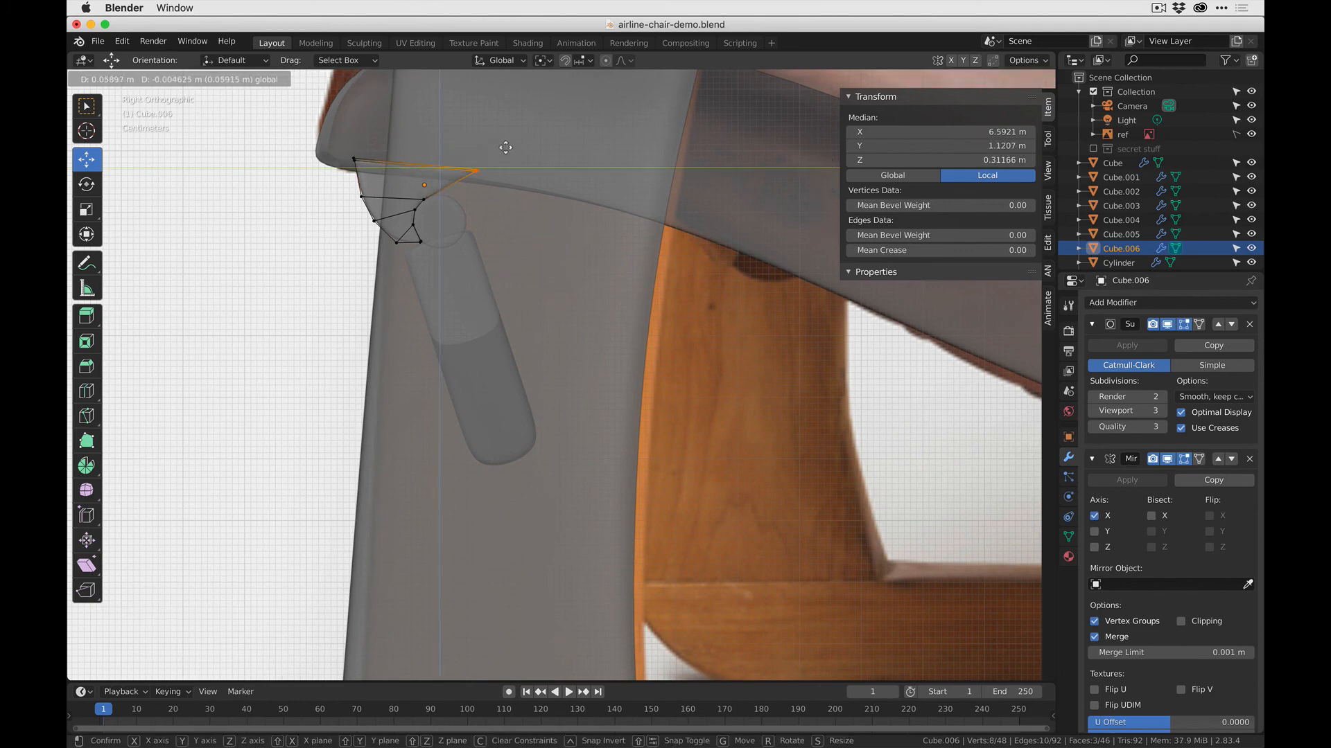
drag(505, 148, 505, 147)
key(Tab)
- Save the file and turn X-ray off to review the whole chair in solid shading
middle_drag(293, 302, 403, 405)
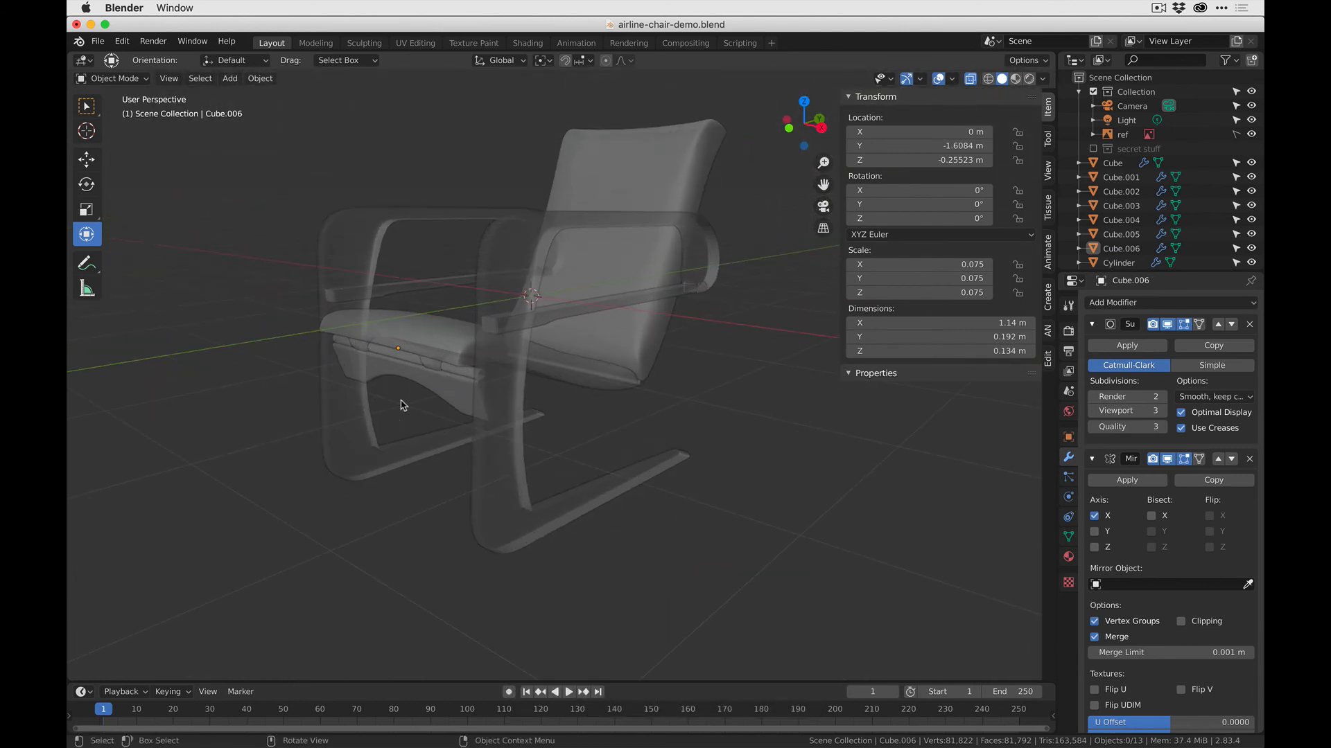
key(super+s)
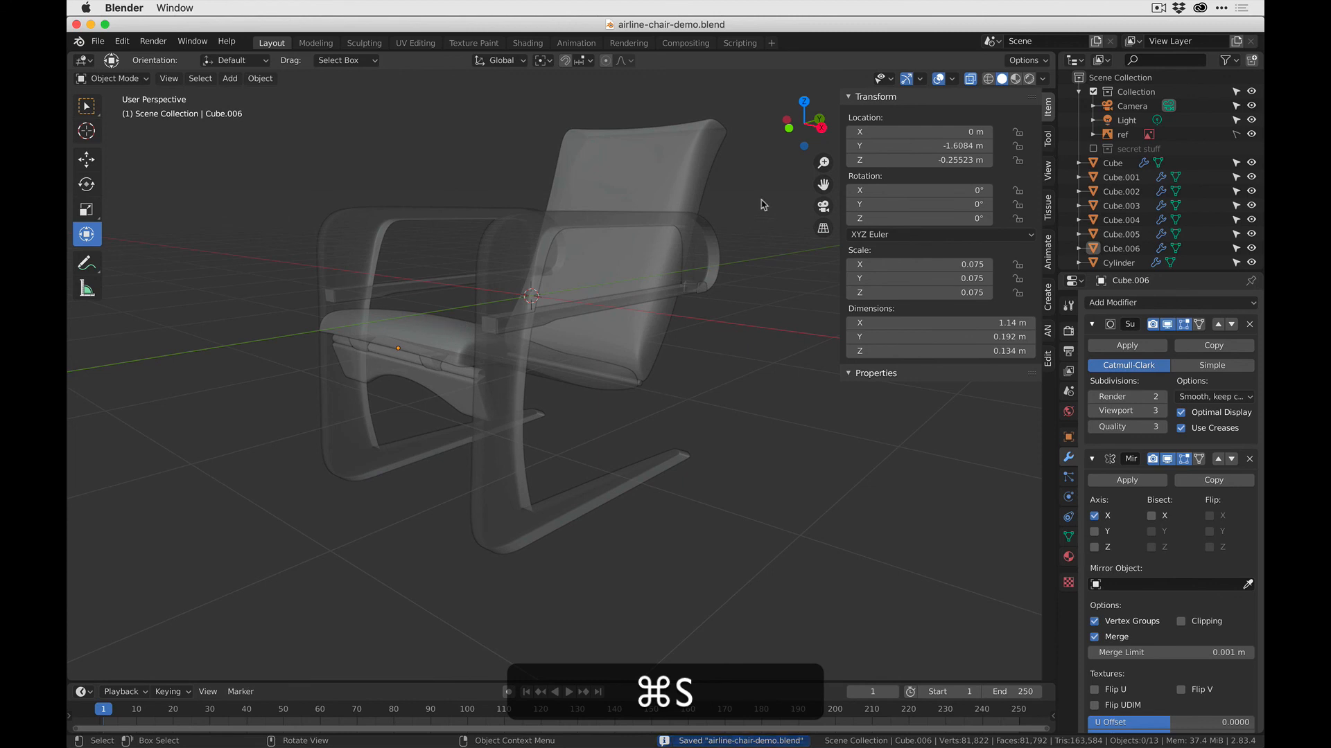
click(969, 79)
middle_drag(666, 291, 568, 299)
middle_drag(578, 435, 664, 420)
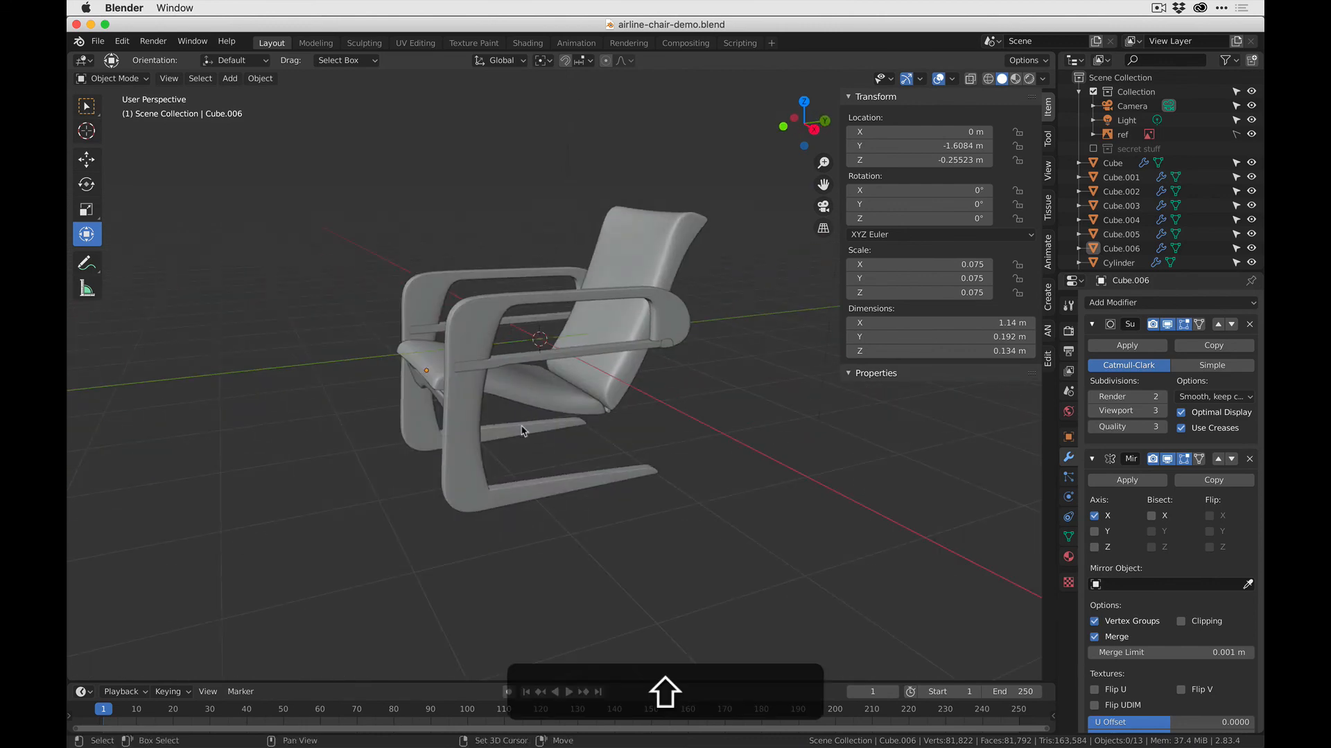